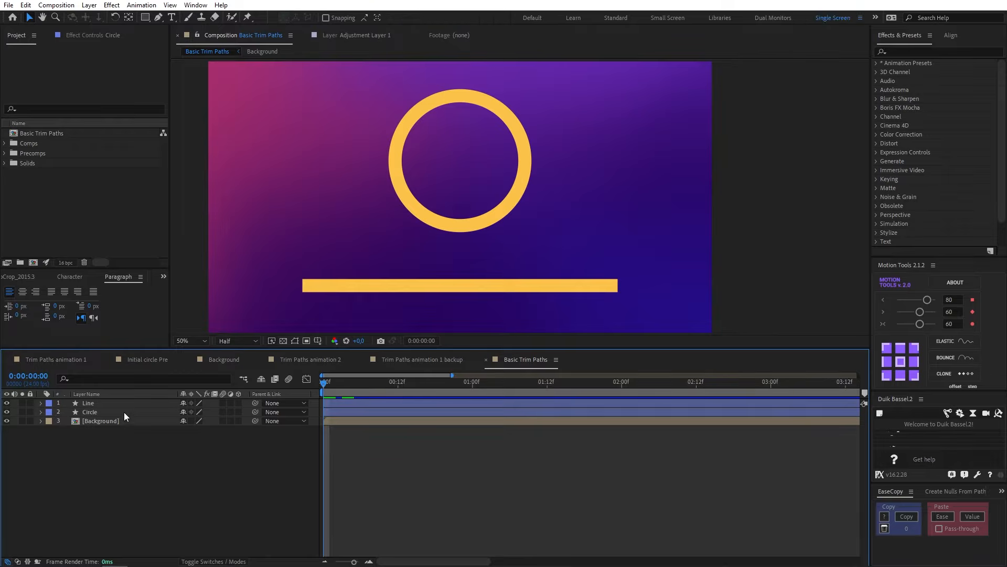
Add Trim Paths to the Circle shape layer and expand its Start, End and Offset properties.
click(124, 411)
click(41, 412)
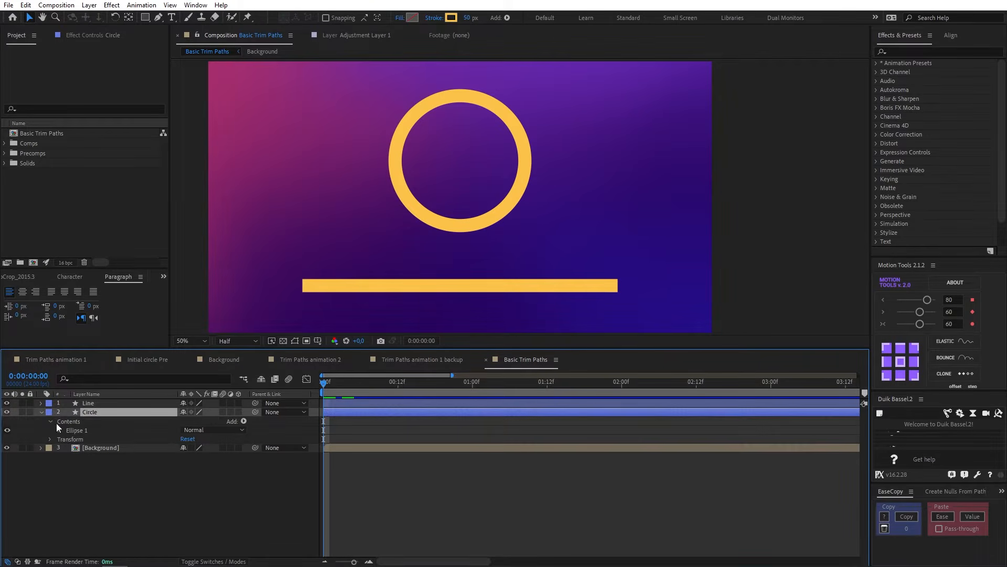
click(244, 421)
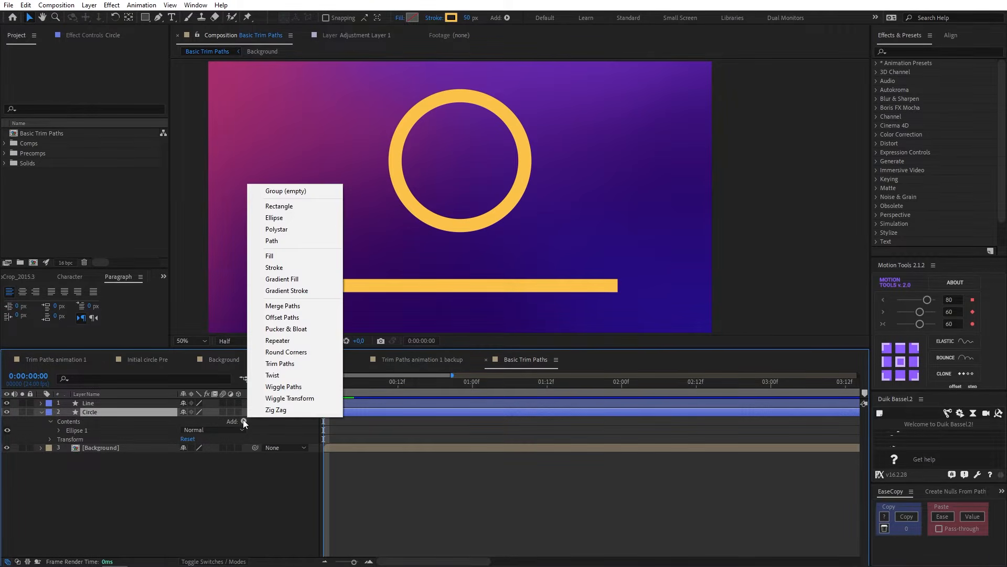
click(278, 364)
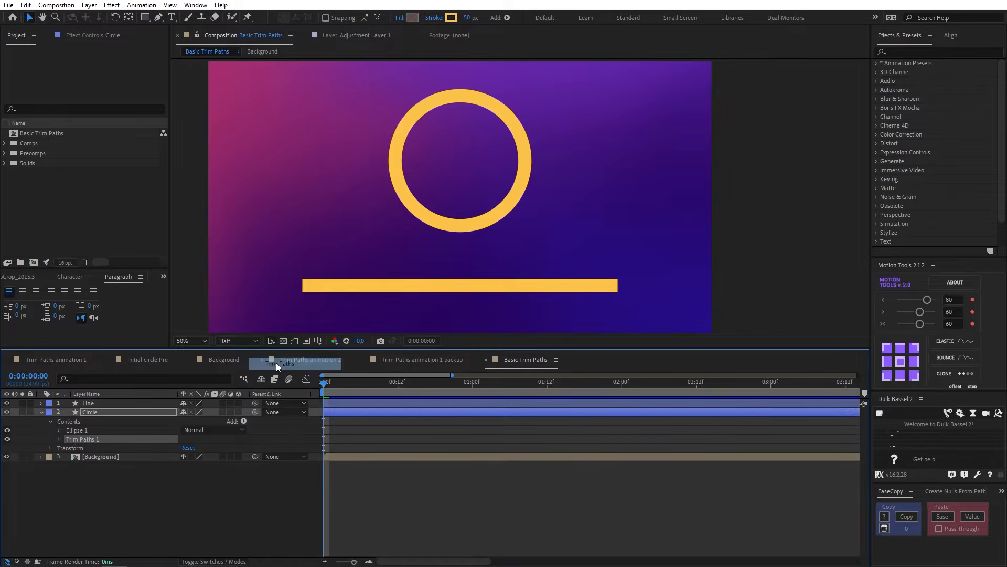
click(59, 439)
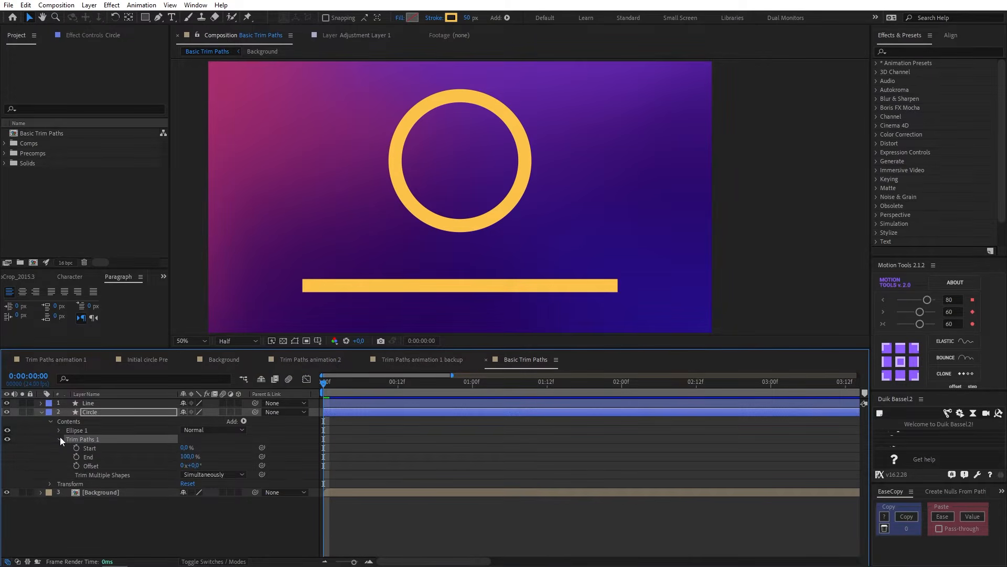
Try out the circle's Trim Paths End value and a Start value of 40%, and undo the changes.
mouse_move(188, 457)
mouse_down()
mouse_move(134, 456)
mouse_move(198, 460)
mouse_up()
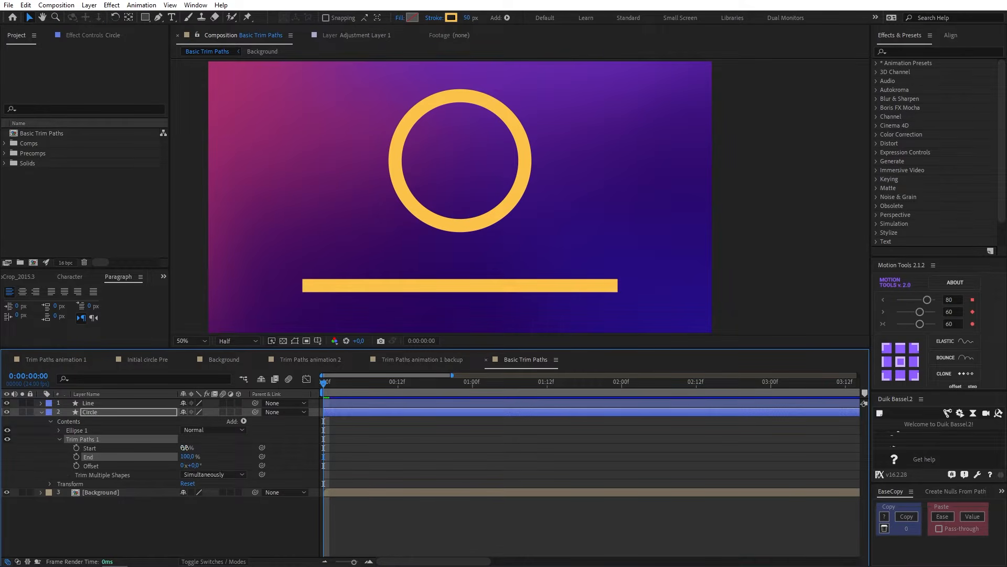
mouse_move(185, 447)
mouse_down()
mouse_move(222, 447)
mouse_move(181, 447)
mouse_move(204, 447)
mouse_up()
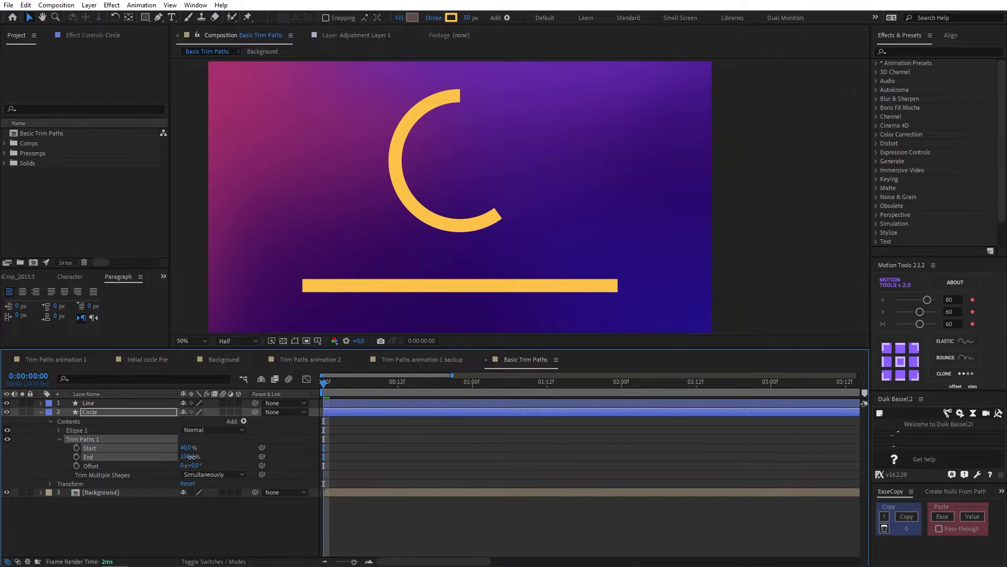
key(ctrl+z)
click(359, 452)
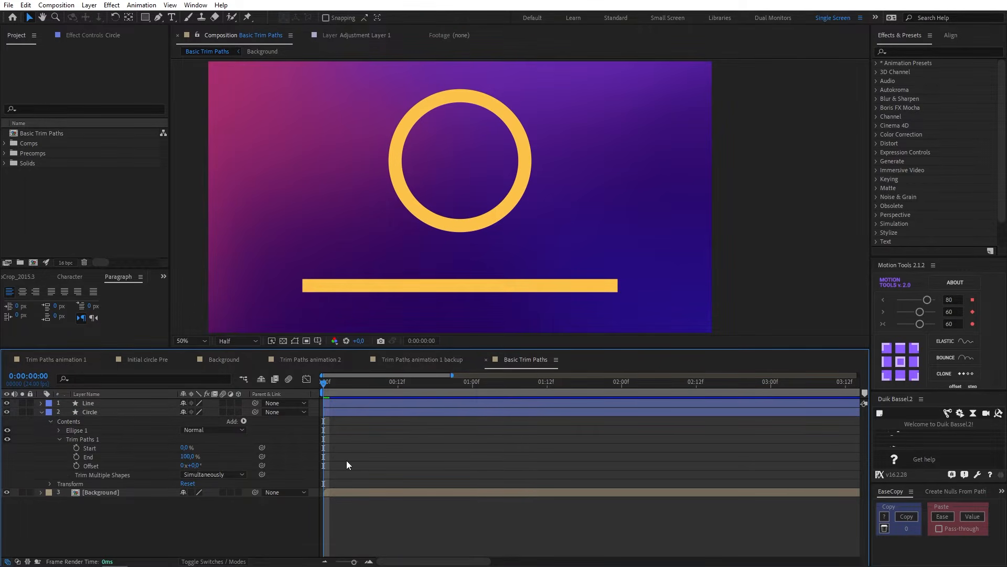
Keyframe the circle's Trim Paths End from 0% at the first frame to 100% at 1 second.
click(76, 456)
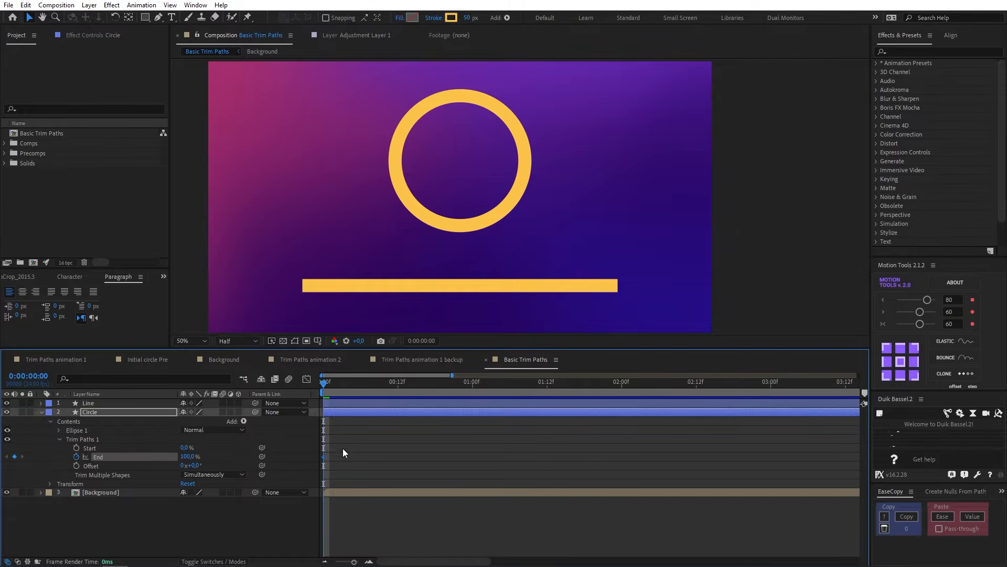
drag(382, 382, 473, 388)
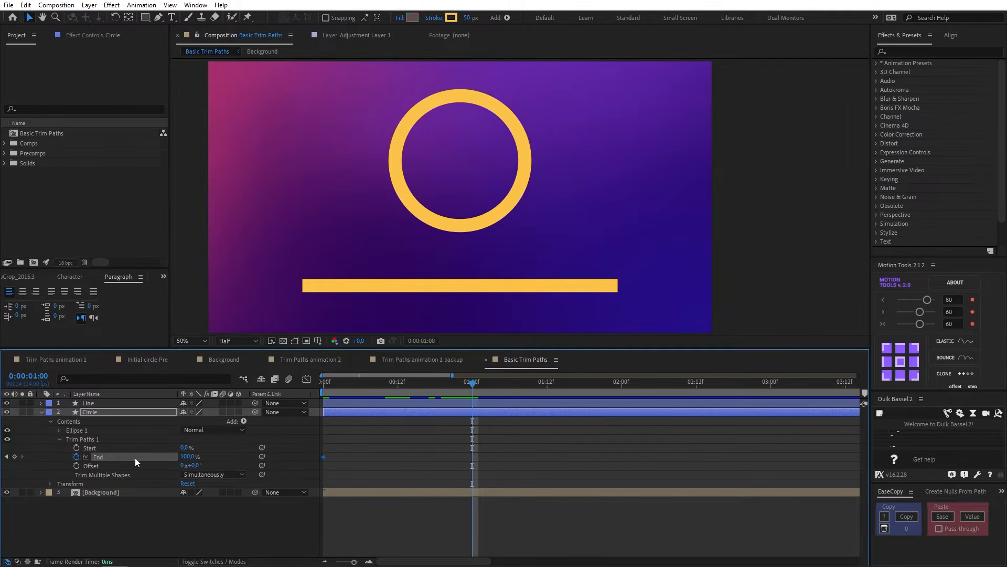
click(6, 457)
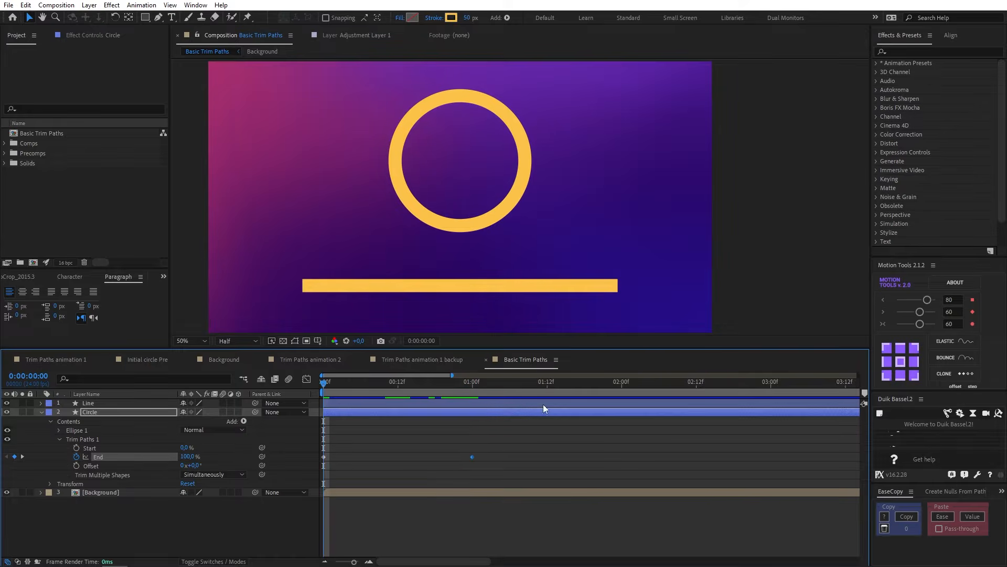
drag(344, 449, 321, 460)
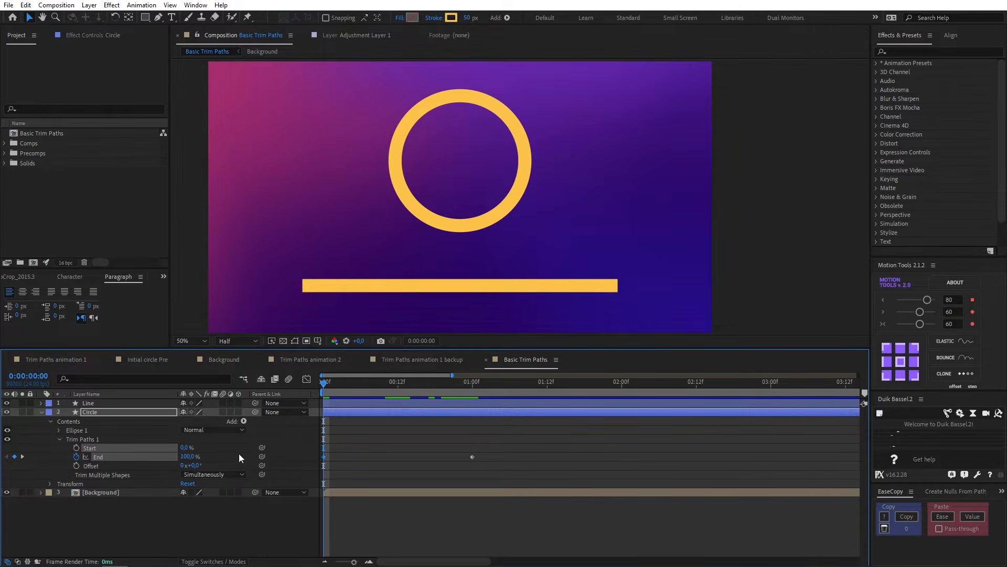
drag(188, 457, 119, 454)
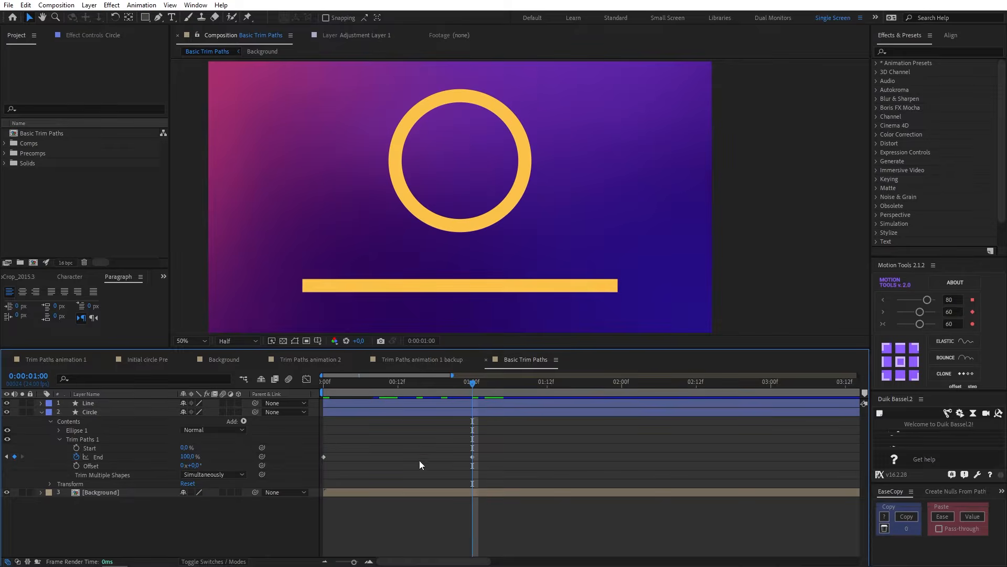
Keyframe the circle's Trim Paths Start from 0% at 1 second to 100% at 2 seconds and scrub through the result.
click(76, 448)
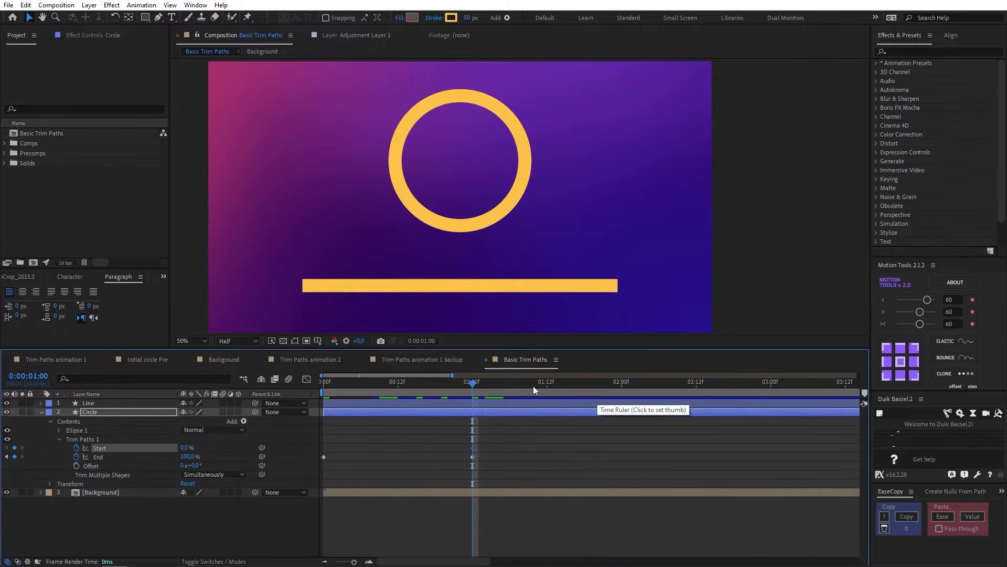
drag(498, 383, 617, 391)
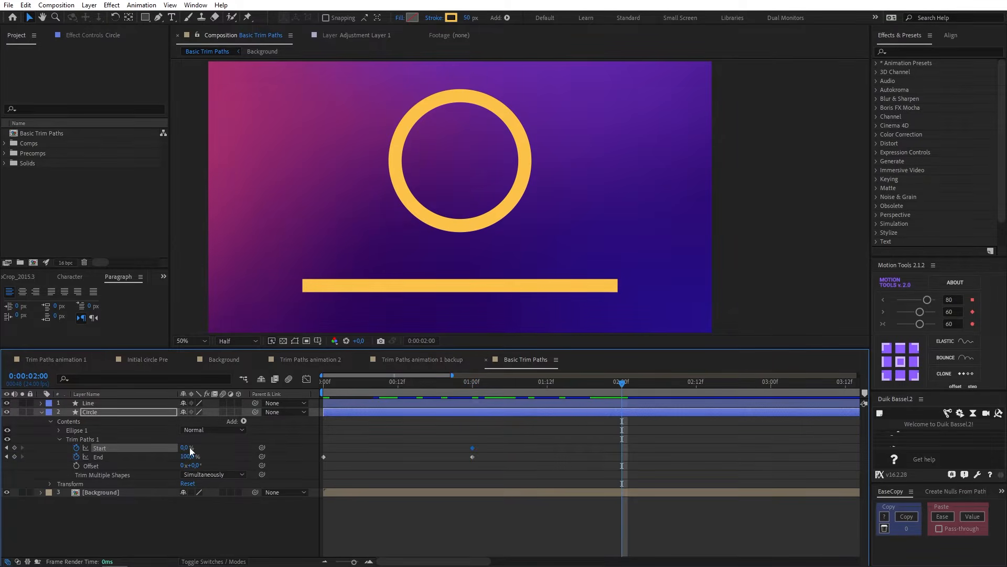
drag(190, 451, 244, 447)
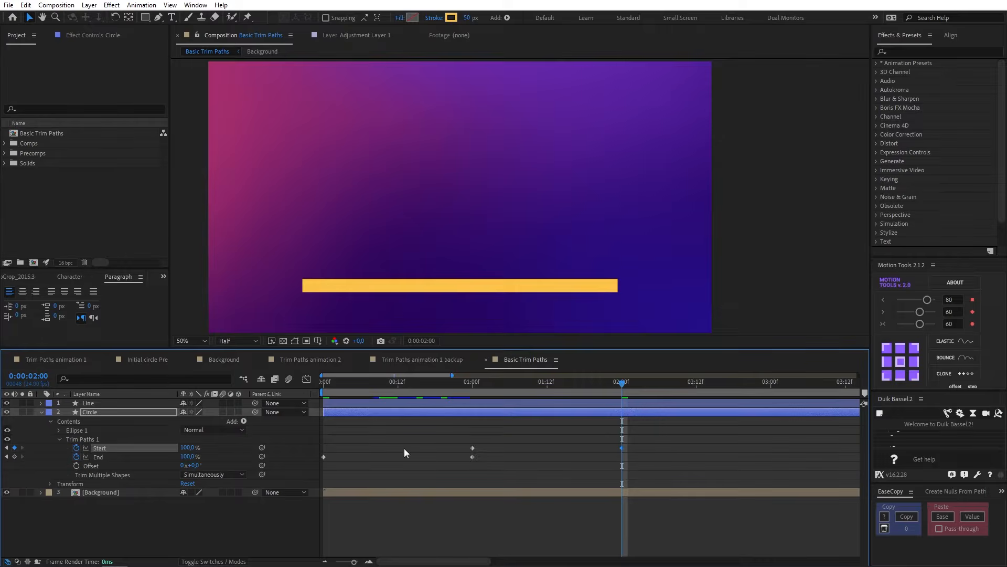
click(628, 429)
mouse_move(568, 384)
mouse_down()
mouse_move(307, 409)
mouse_move(624, 418)
mouse_up()
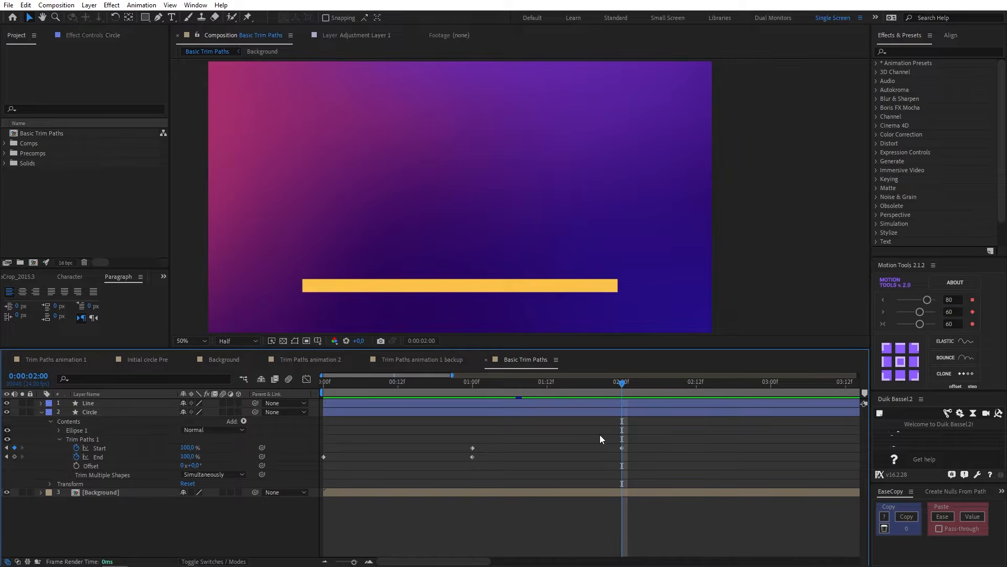
Apply easing to all Start and End keyframes of the circle and scrub back towards the beginning.
drag(600, 435, 311, 461)
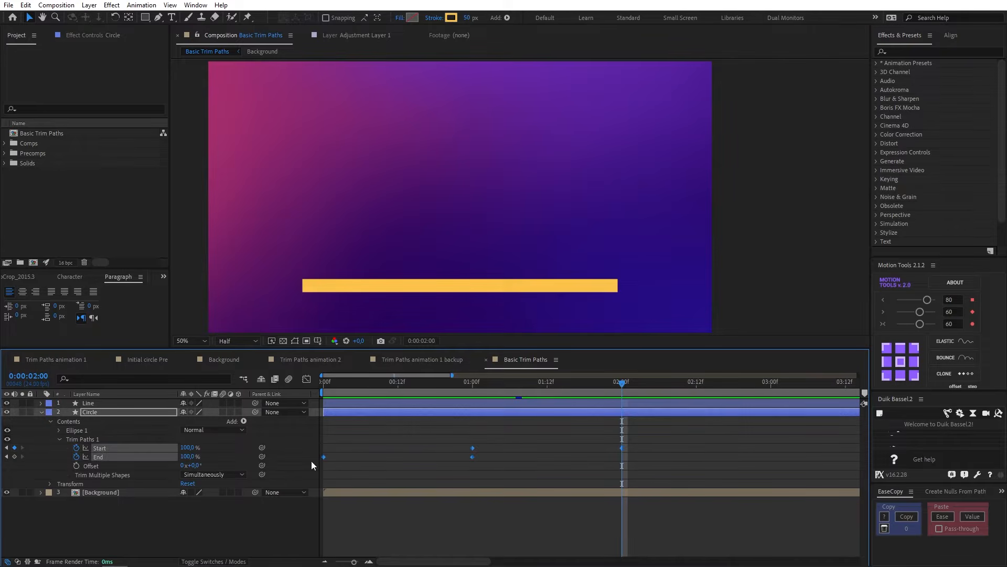
click(889, 347)
drag(548, 384, 330, 388)
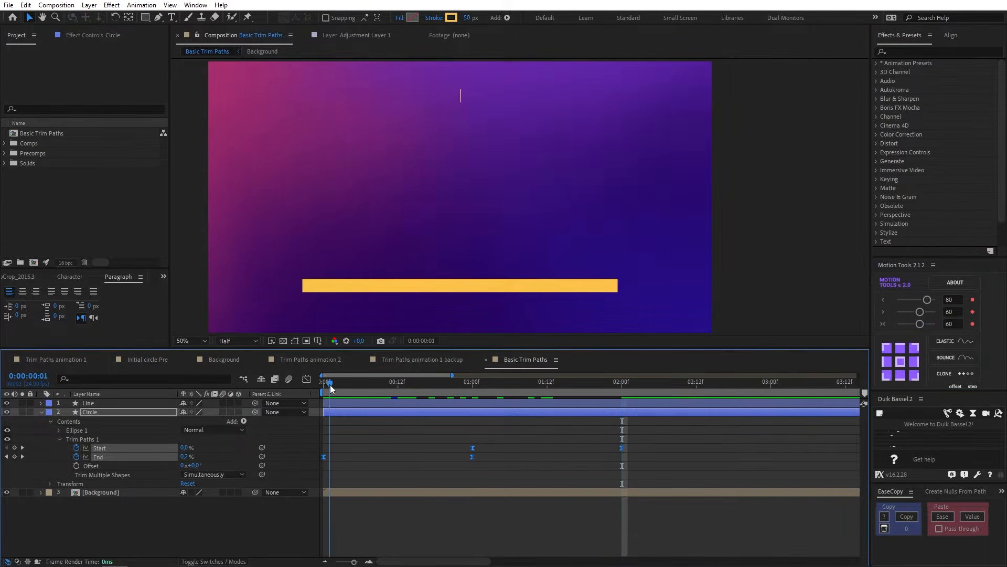
Move the circle's two Start keyframes earlier, to frame 5 and 1 second 5 frames, and play the animation.
drag(385, 449, 356, 450)
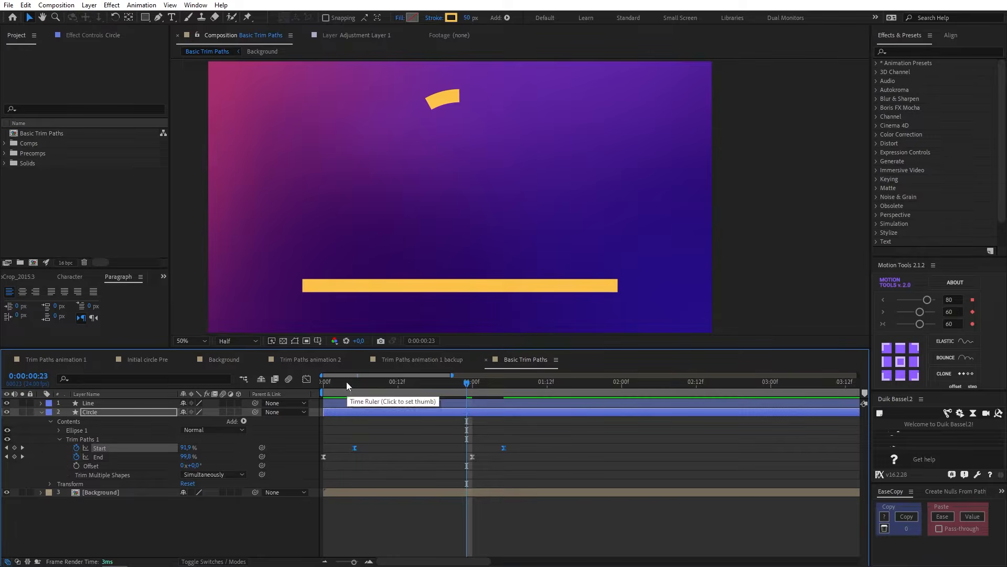
drag(346, 383, 321, 386)
key(space)
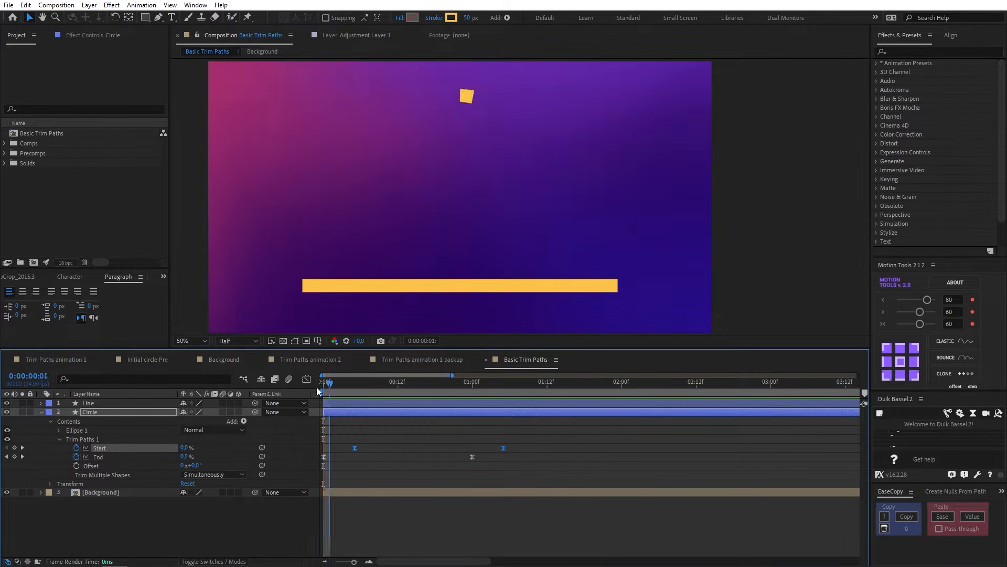
Copy the circle's animated Trim Paths to the Line layer, reveal the pasted keyframes and preview both shapes.
click(81, 439)
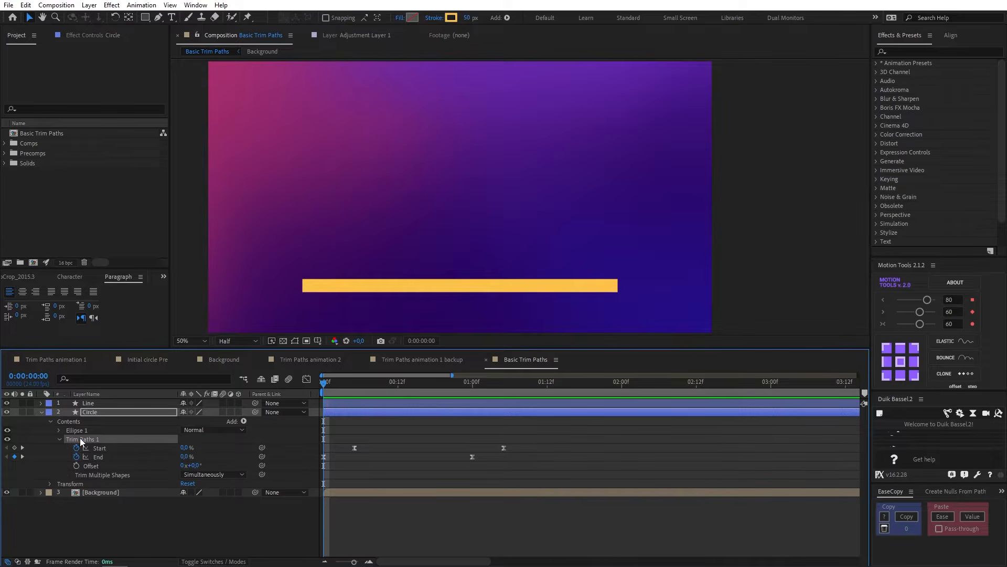
click(99, 404)
key(Return)
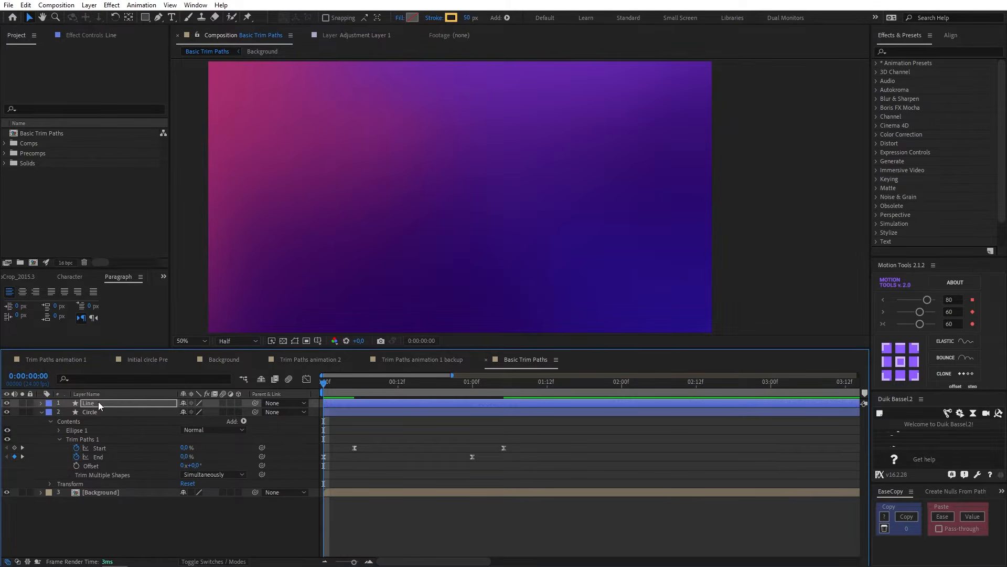
key(u)
key(space)
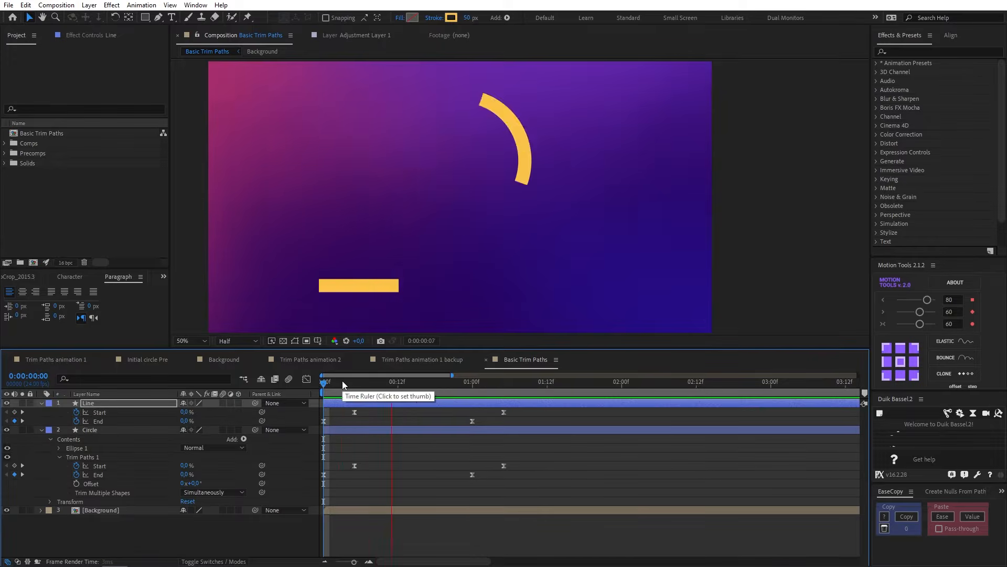
Delay the Line layer's Start keyframes to frame 14 and 1 second 14 frames, preview, and end the work area at about 2 seconds.
drag(342, 382, 319, 391)
key(space)
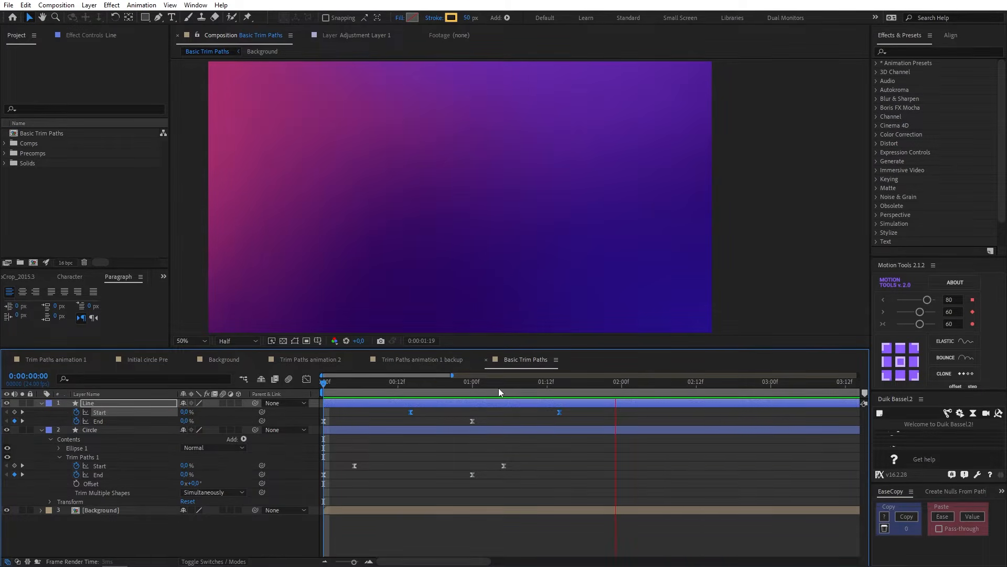
key(n)
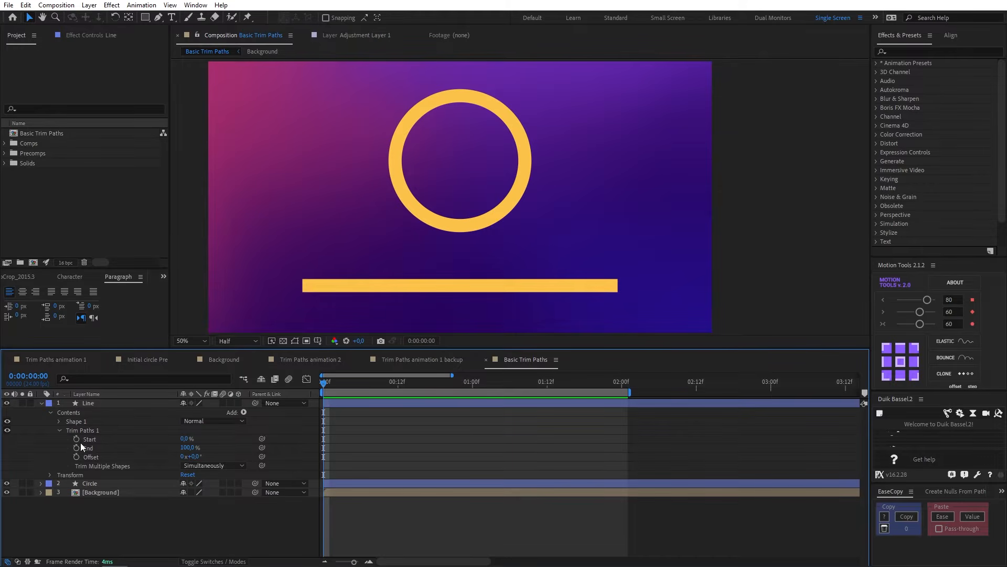
Set both Start and End of the Line layer's Trim Paths to 50%.
click(93, 438)
click(93, 445)
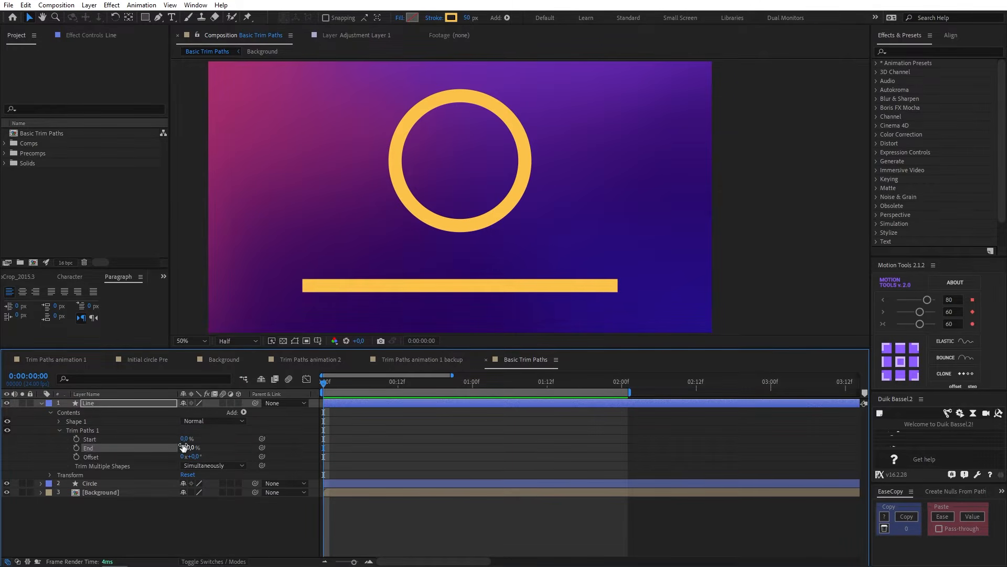
click(185, 446)
text(50)
key(Return)
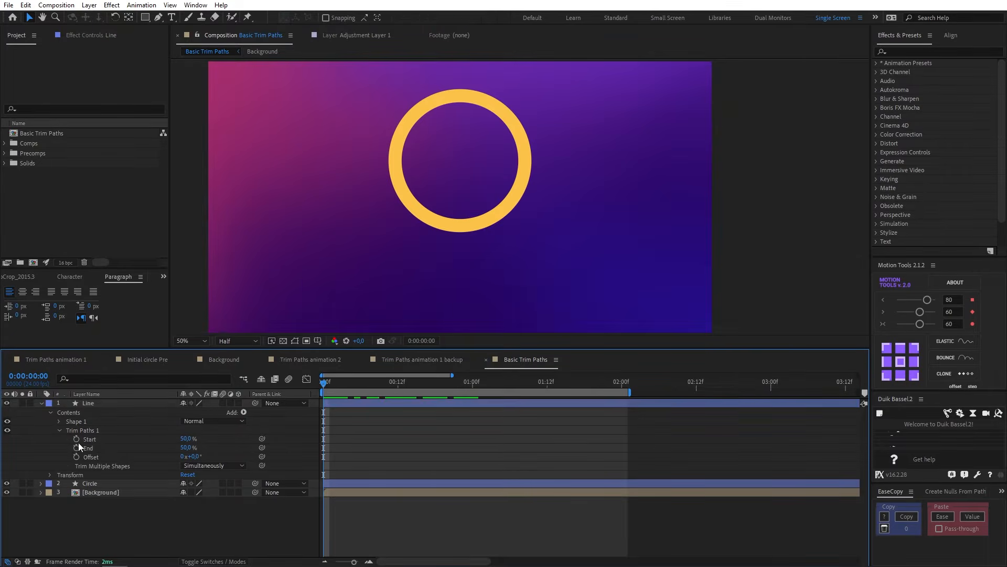
Keyframe the line's Start and End at 50% on the first frame, and to 0% and 100% respectively at 1 second.
click(77, 439)
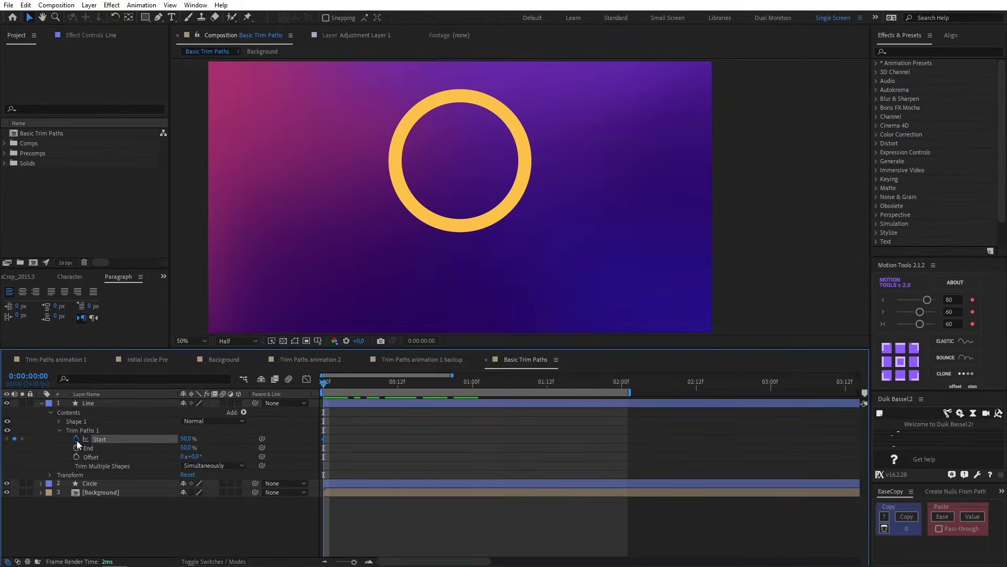
click(77, 447)
click(473, 384)
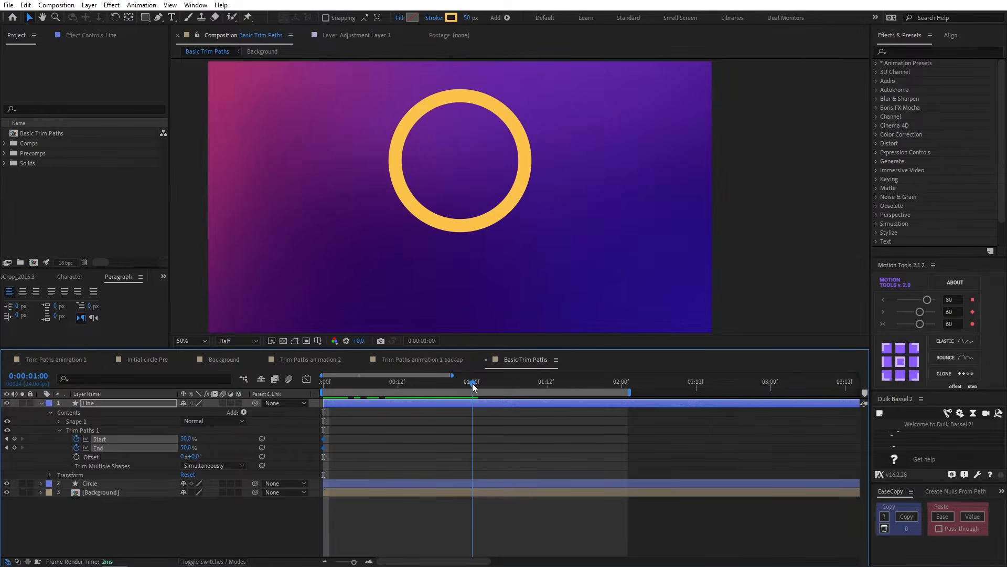
click(339, 434)
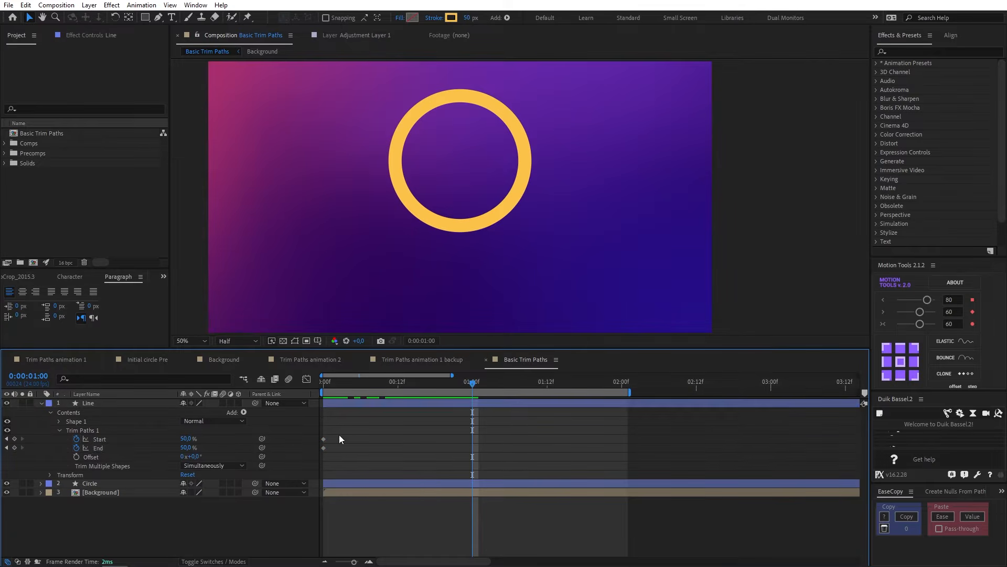
drag(188, 448, 265, 447)
drag(184, 439, 125, 439)
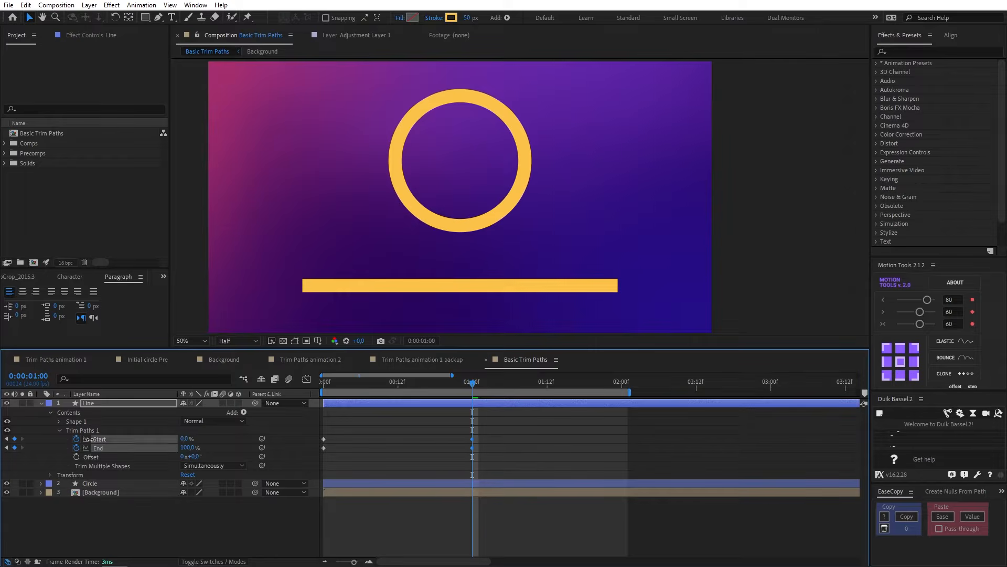
Apply easing to the line's Start and End keyframes and preview the animation from the beginning.
click(545, 428)
drag(440, 384, 318, 470)
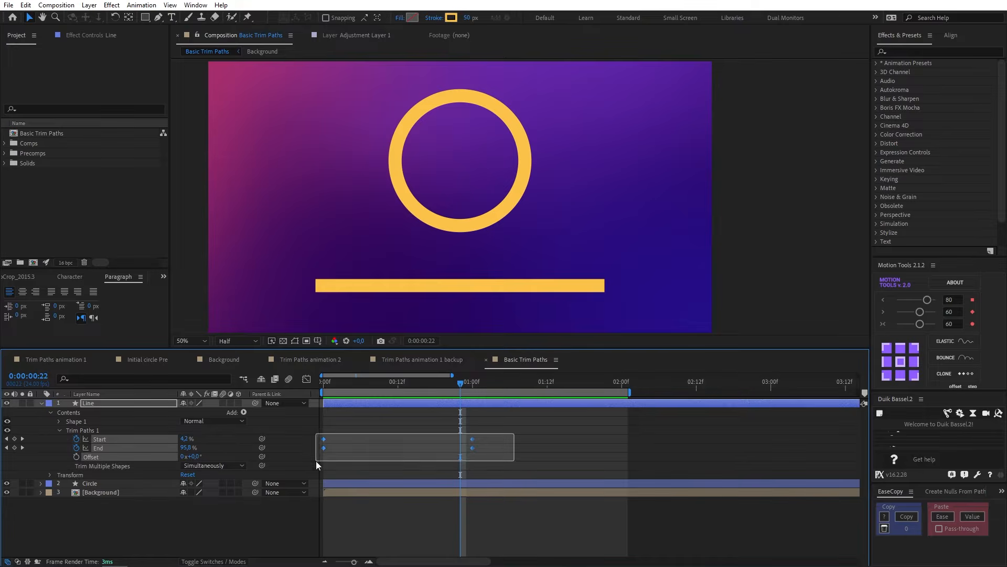
click(919, 326)
drag(378, 390, 323, 394)
key(space)
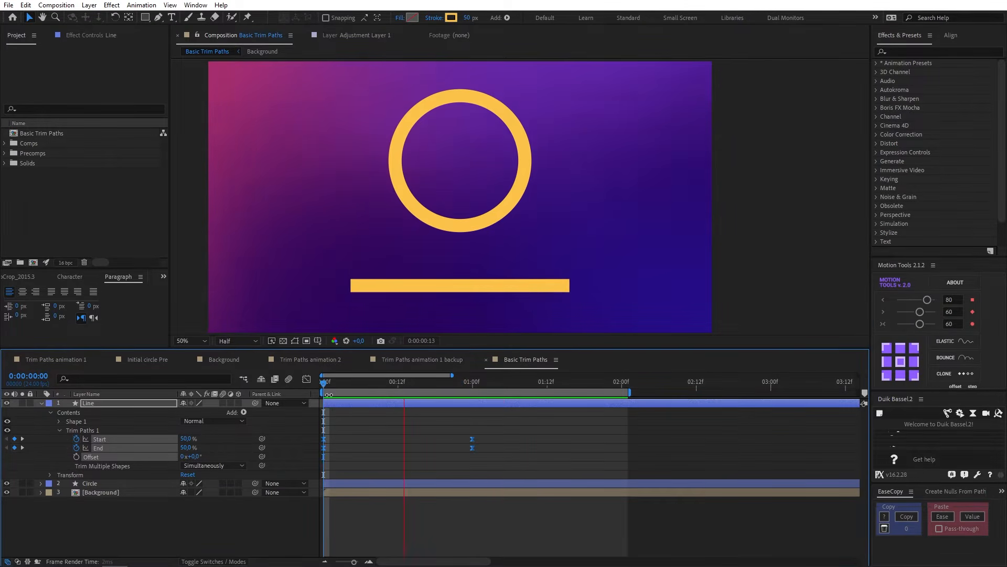
Copy the line's animated Trim Paths and paste it onto the Circle layer at 1 second.
click(77, 430)
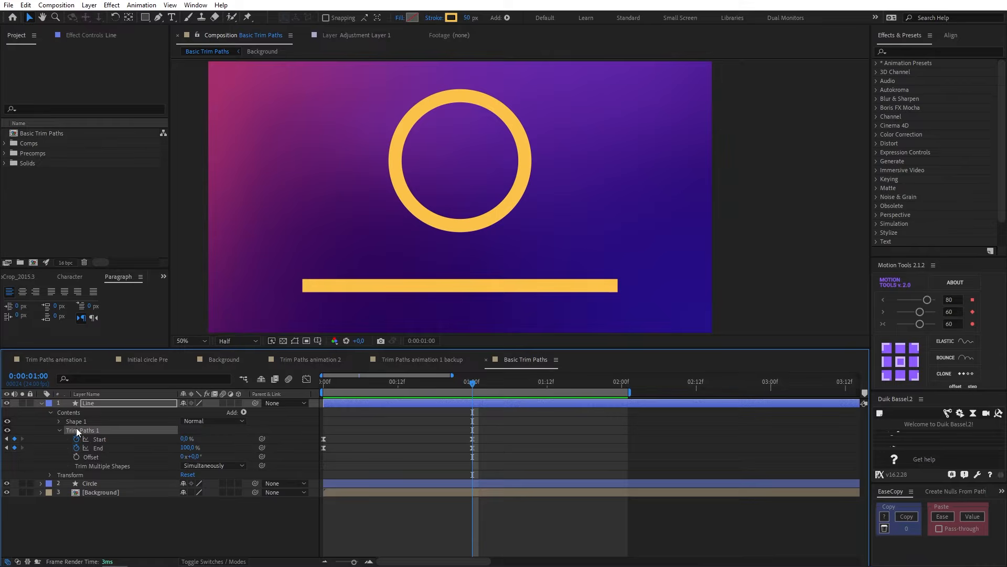
click(96, 481)
key(ctrl+v)
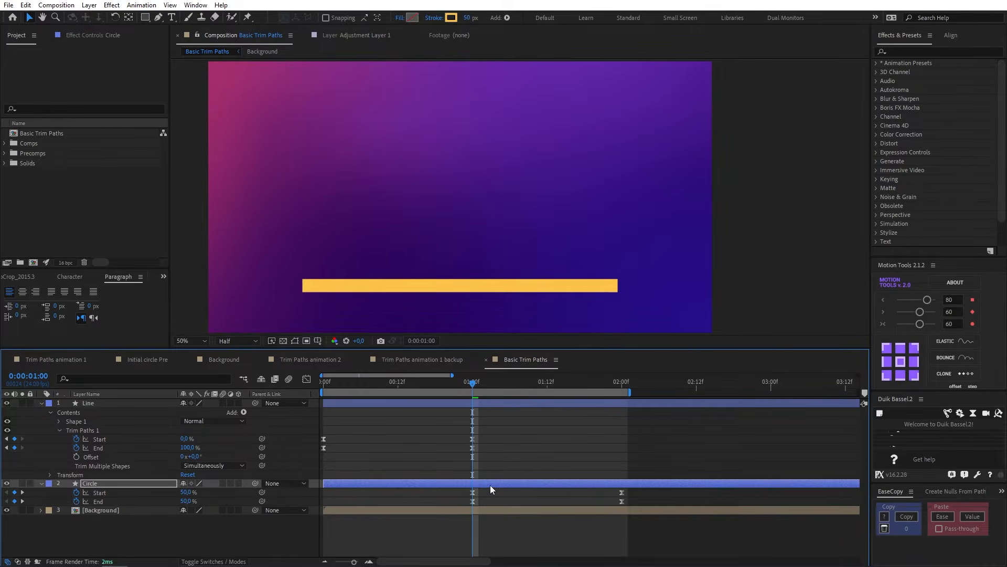
Move the Circle layer's Start and End keyframes so they begin on the first frame, and preview both shapes animating together.
drag(636, 488, 331, 505)
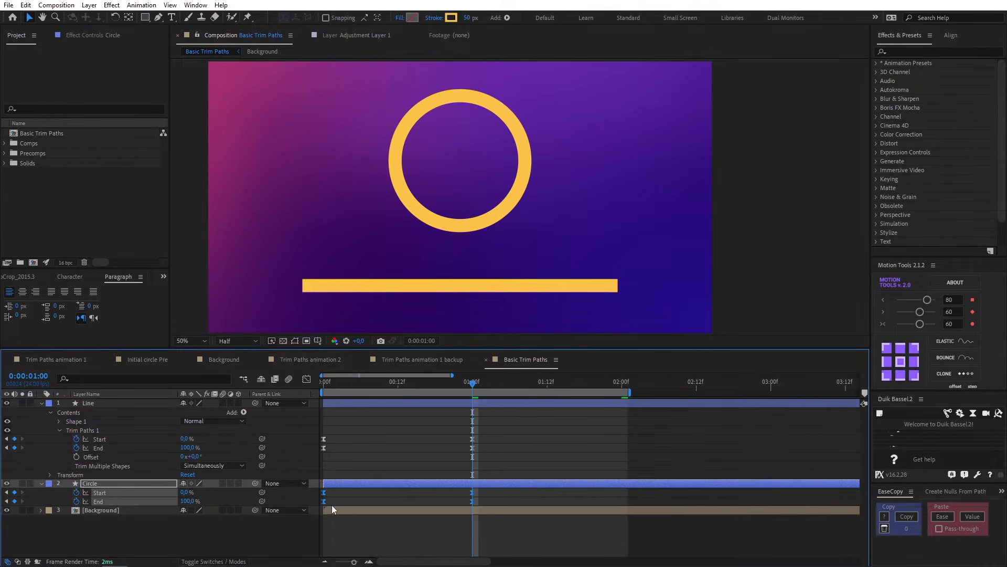
key(space)
Reveal the circle's Trim Paths properties, set Offset to 182° with the playhead at frame 10, and preview from the first frame.
click(40, 483)
click(41, 483)
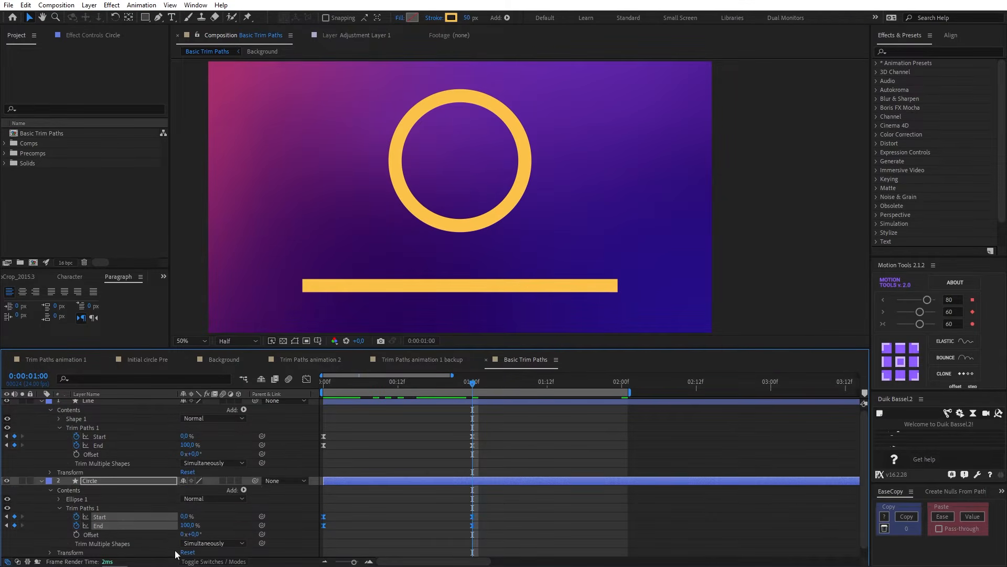
click(347, 513)
click(383, 383)
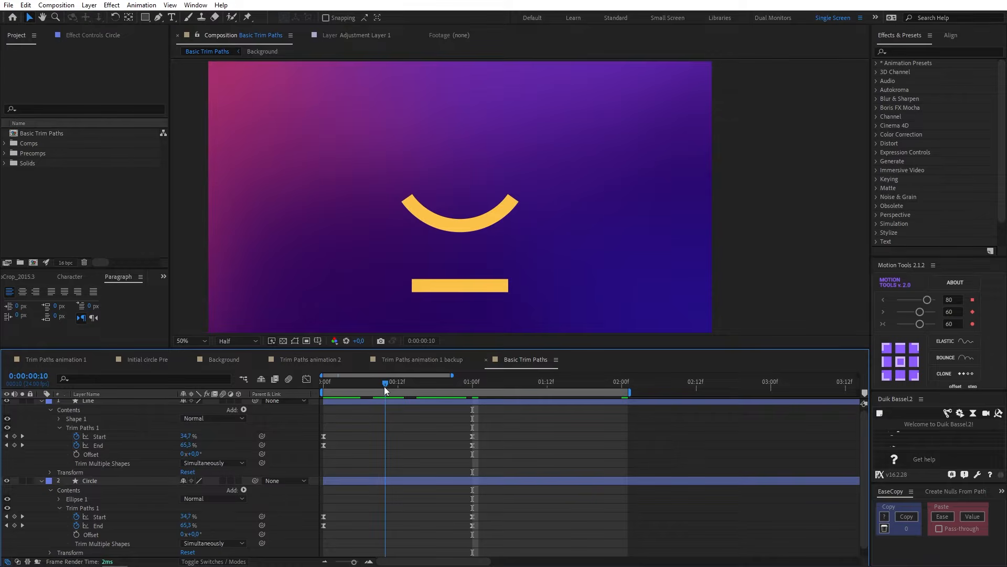
drag(194, 538, 284, 528)
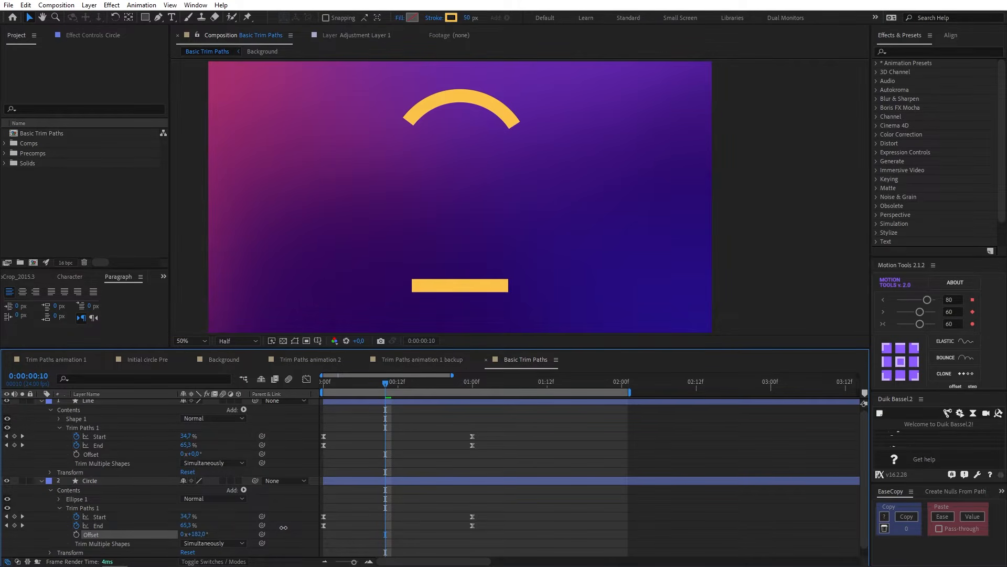
click(323, 387)
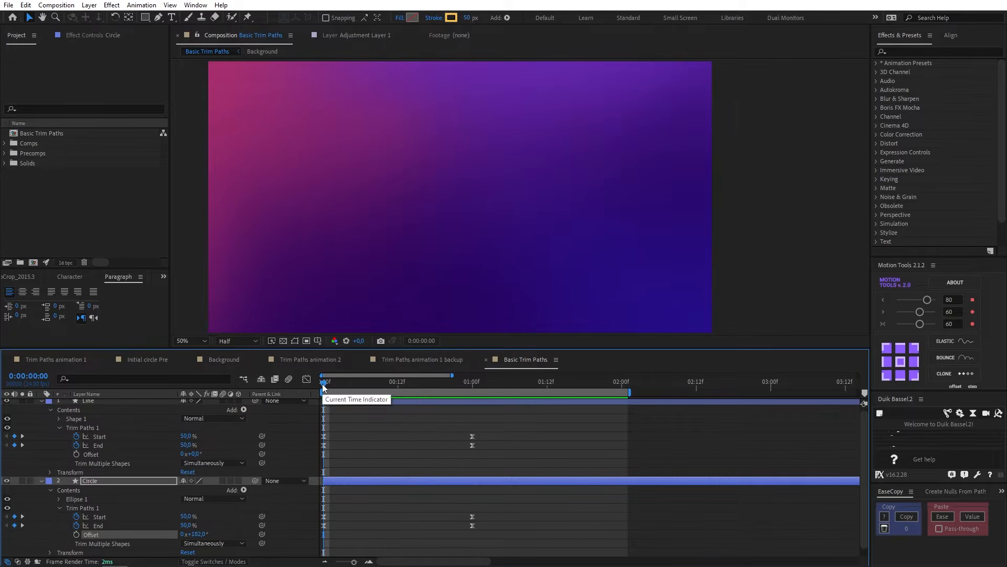
key(space)
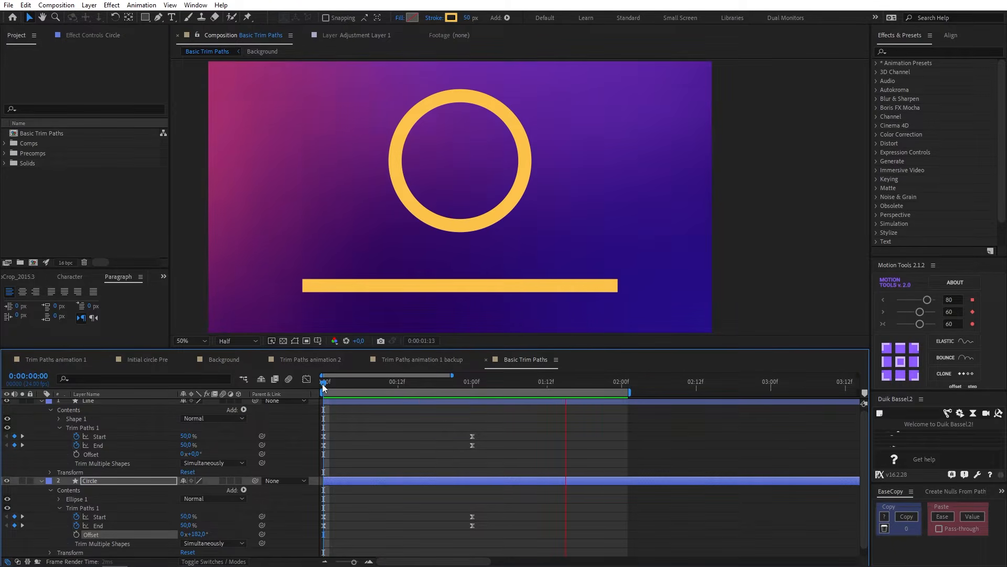
key(space)
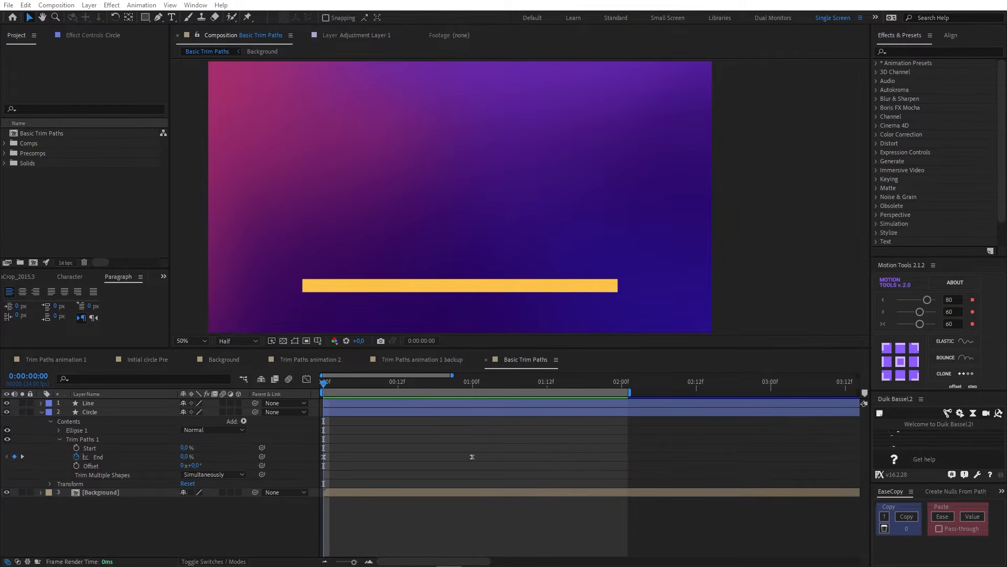
Preview the circle's animated End and scrub through it up to 1 second.
click(401, 457)
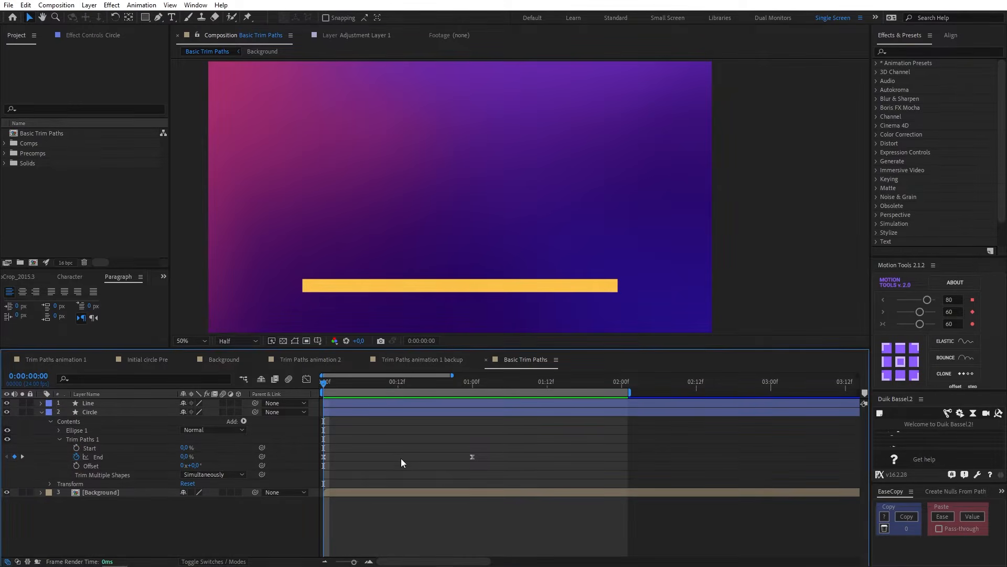
key(space)
mouse_move(341, 382)
mouse_down()
mouse_move(469, 395)
mouse_move(345, 405)
mouse_move(471, 401)
mouse_up()
Keyframe the circle's Trim Paths Offset at -180° on the first frame and 0° at 1 second.
key(Home)
click(76, 466)
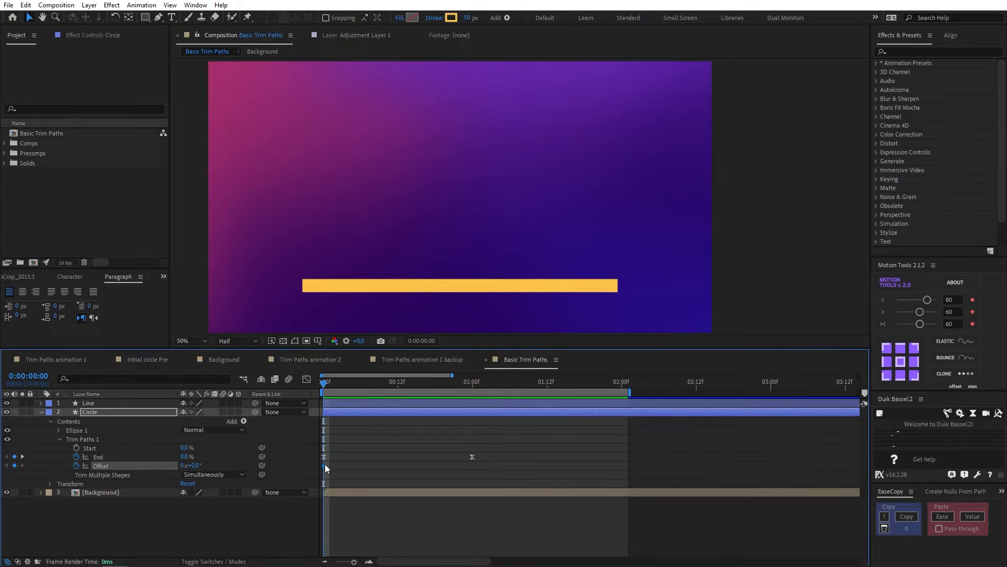
drag(324, 465, 467, 473)
click(193, 465)
key(Return)
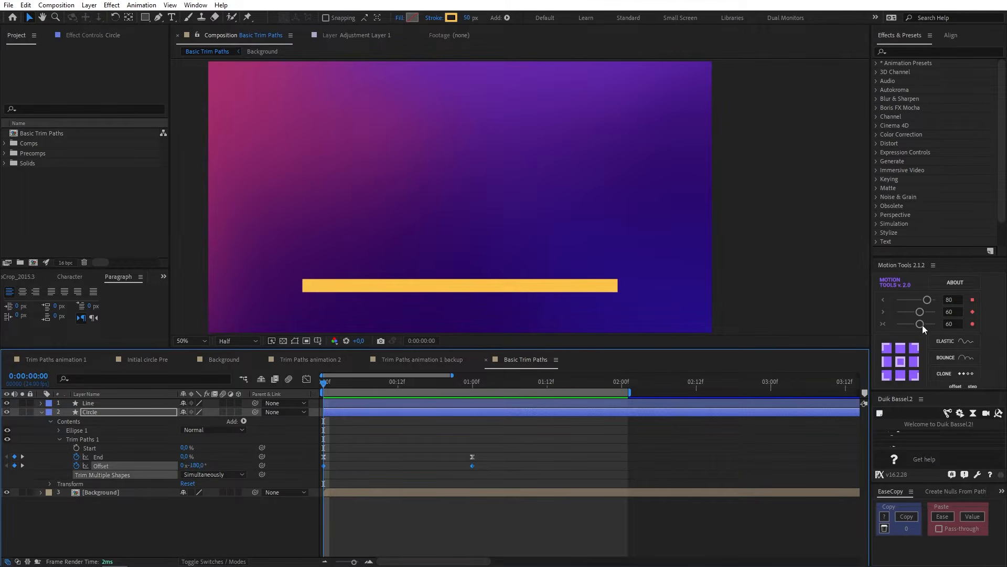
Ease the circle's Offset keyframes with a combined ease strength of 58 and preview the animation.
click(919, 324)
click(571, 458)
key(space)
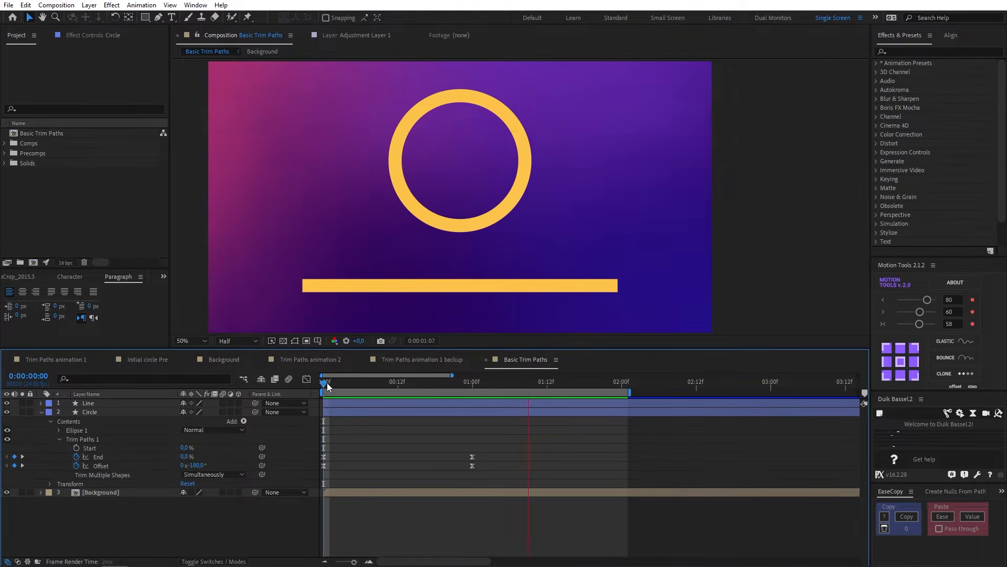
Scrub between the first frame and 1 second to examine how the circle's Offset and End animate together.
drag(327, 385, 473, 388)
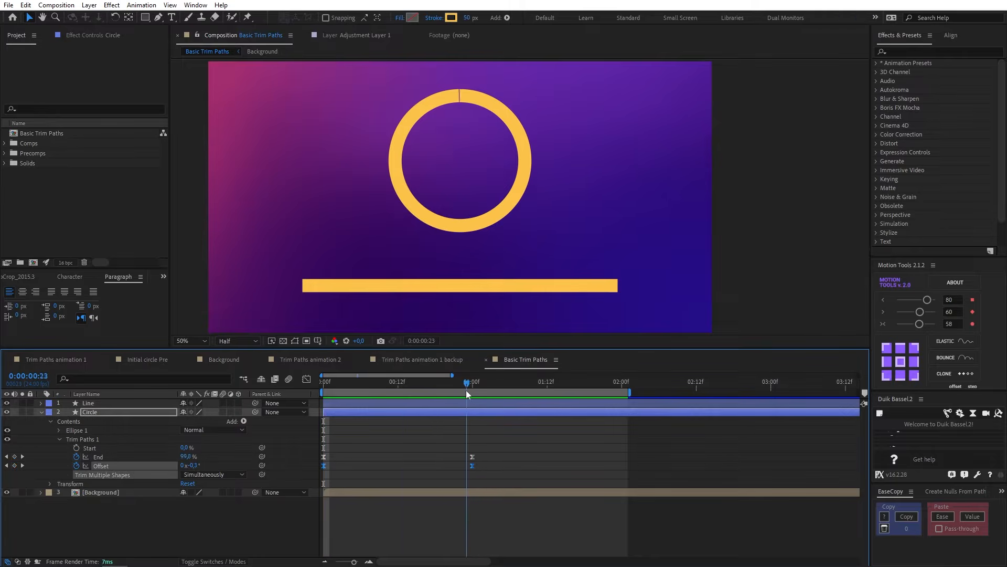
drag(466, 390, 322, 394)
click(339, 467)
click(324, 466)
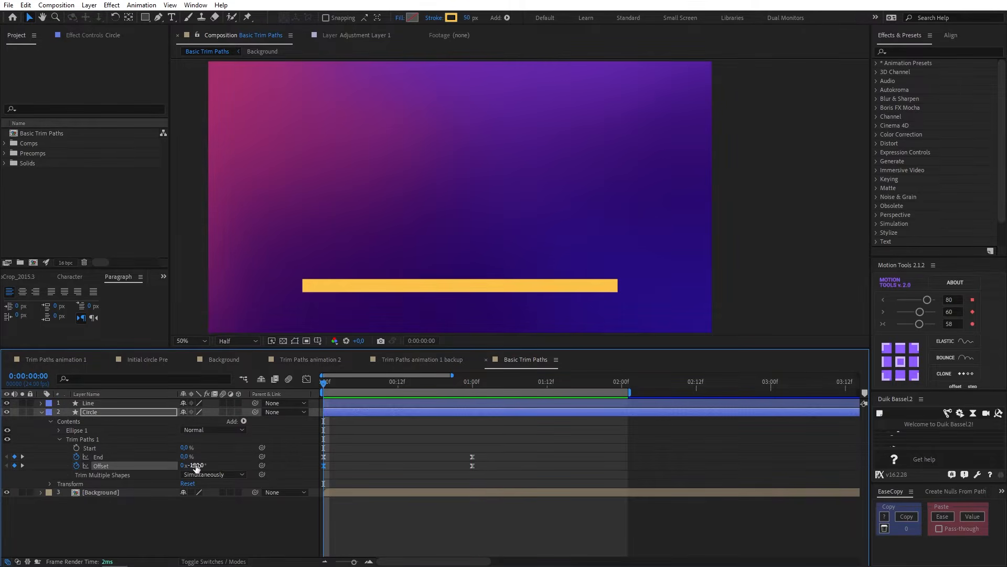
click(360, 457)
drag(327, 386, 398, 386)
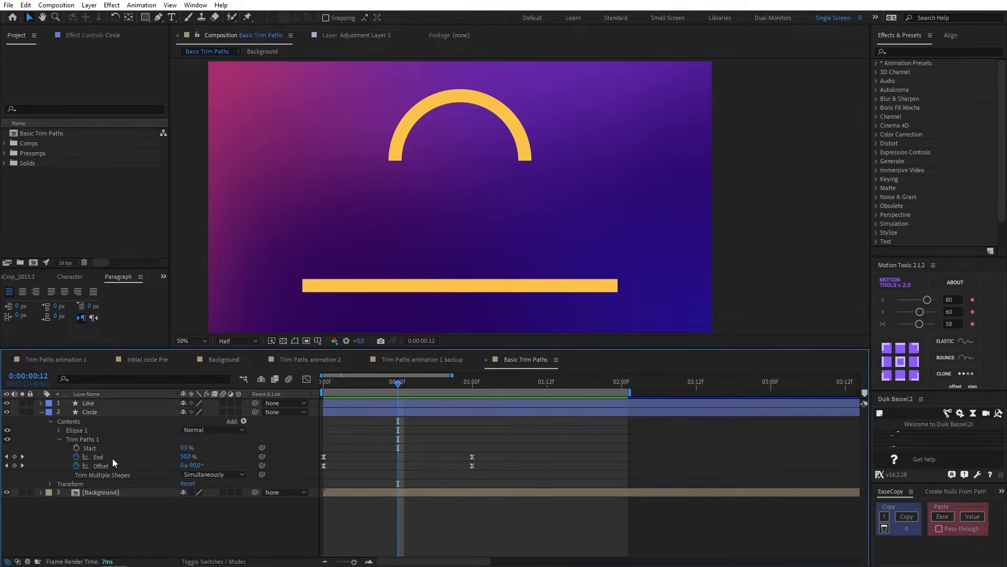
Set the circle's first Offset keyframe to 180° and scrub back through the animation.
key(Home)
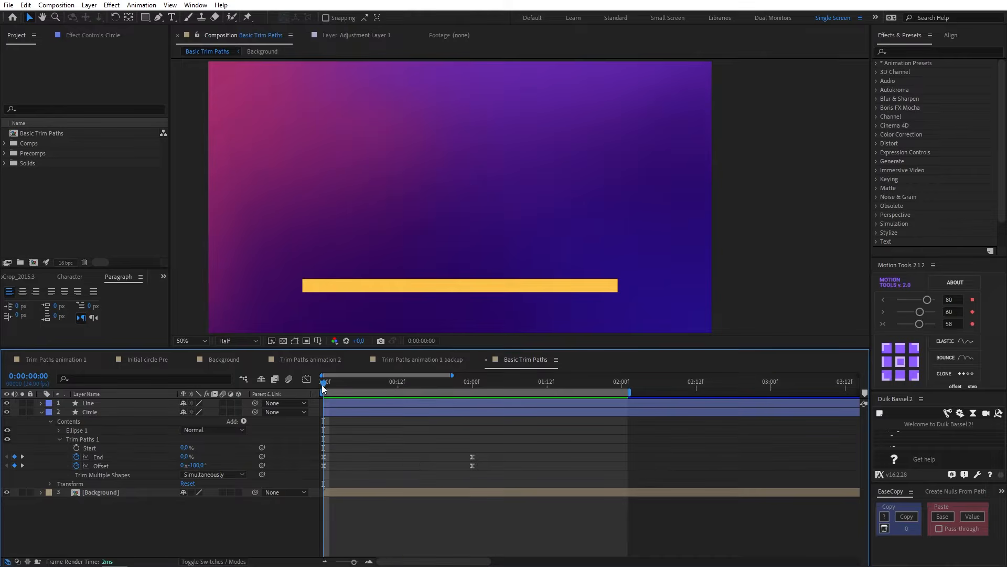
click(198, 465)
key(Return)
drag(439, 387, 330, 395)
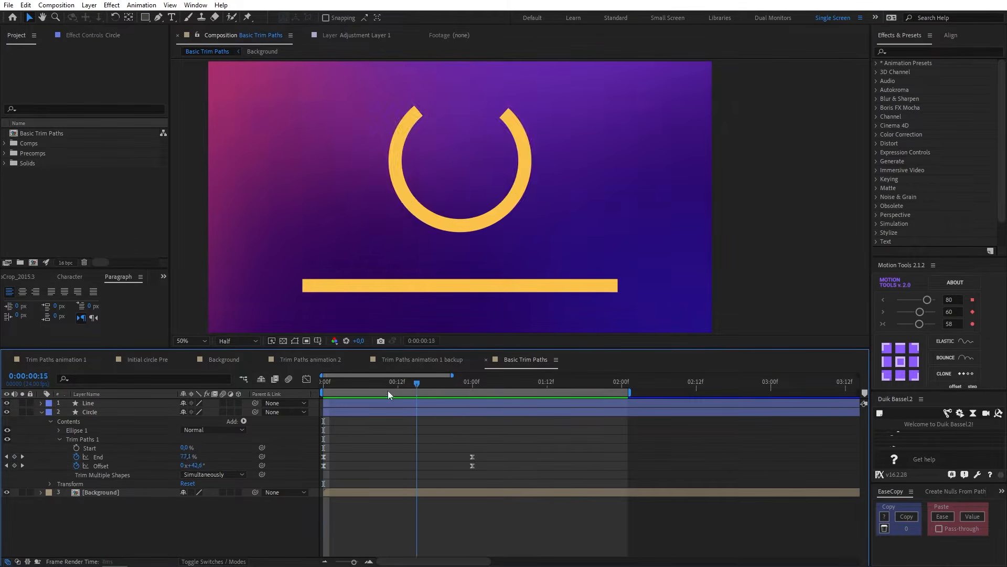
Ease the circle's End keyframes with a combined ease strength of 100 and preview the animation.
drag(444, 450, 320, 455)
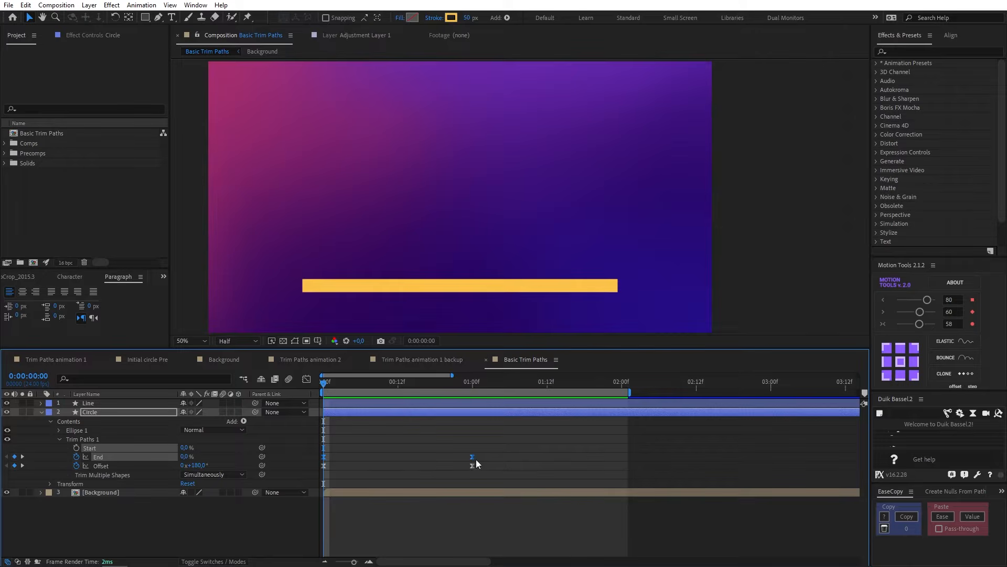
click(385, 433)
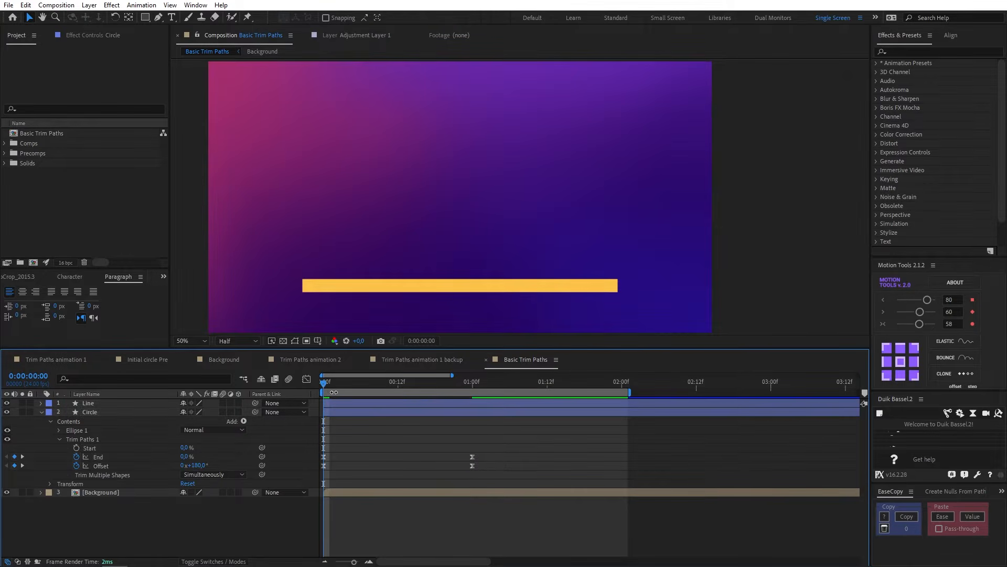
mouse_move(324, 383)
mouse_down()
mouse_move(363, 386)
mouse_move(329, 389)
mouse_up()
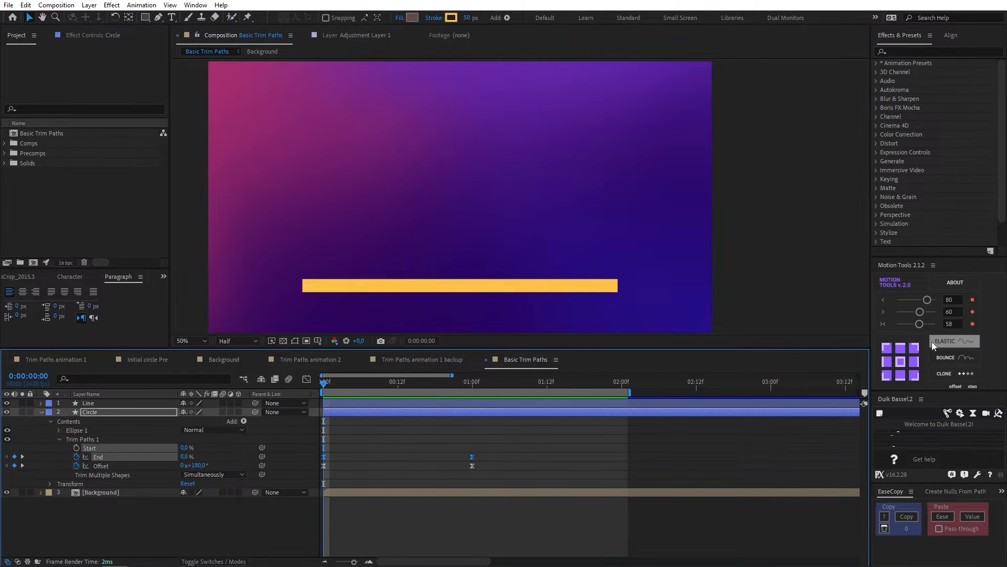
drag(920, 324, 946, 326)
click(603, 444)
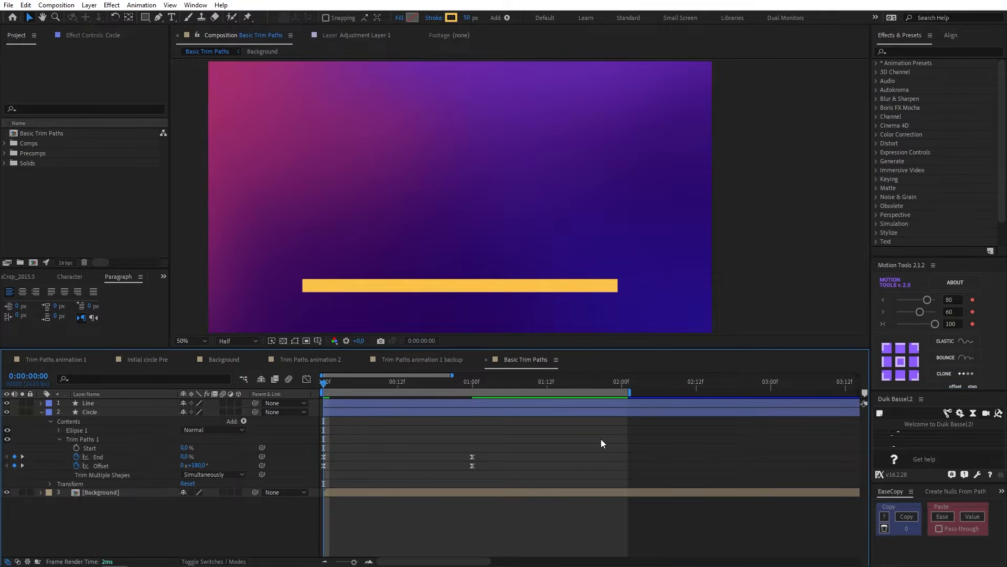
key(space)
key(space)
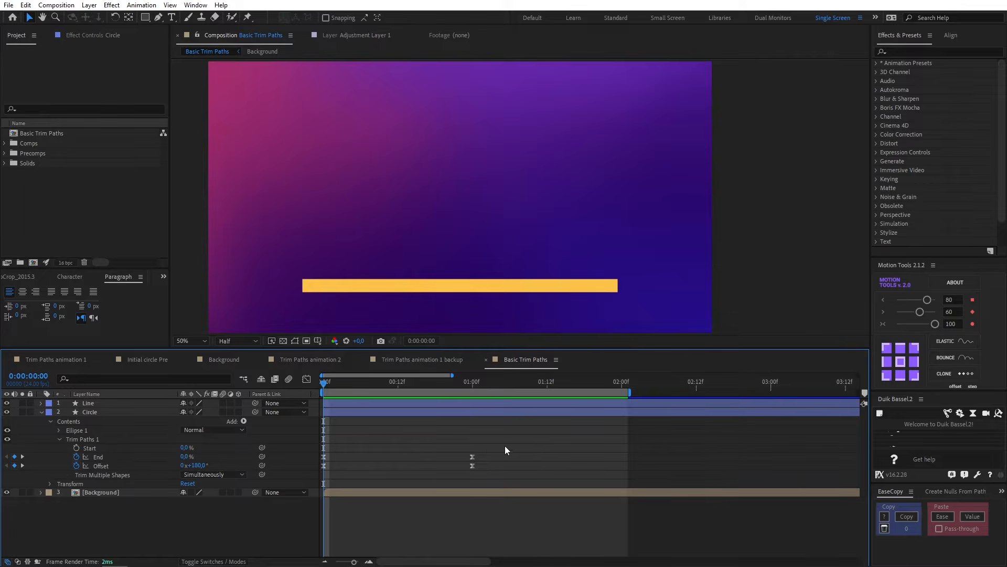
Set the circle's Offset keyframe on the first frame to -180° and scrub the start of the animation.
click(195, 466)
text(-180)
key(Return)
click(371, 491)
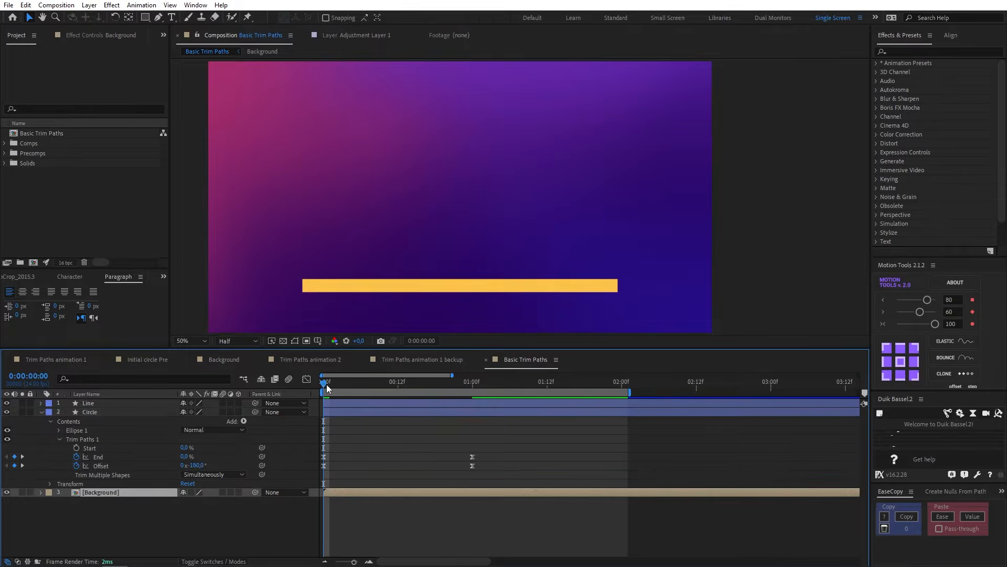
mouse_move(326, 384)
mouse_down()
mouse_move(425, 375)
mouse_move(336, 383)
mouse_up()
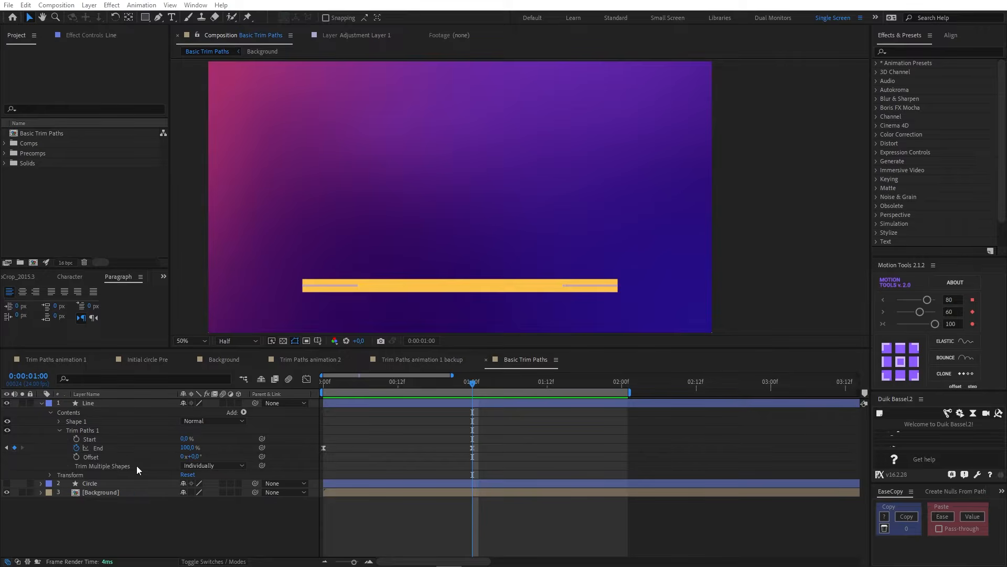
Switch the line's Trim Multiple Shapes to Simultaneously and back to Individually, and scrub back to the first frame.
click(207, 466)
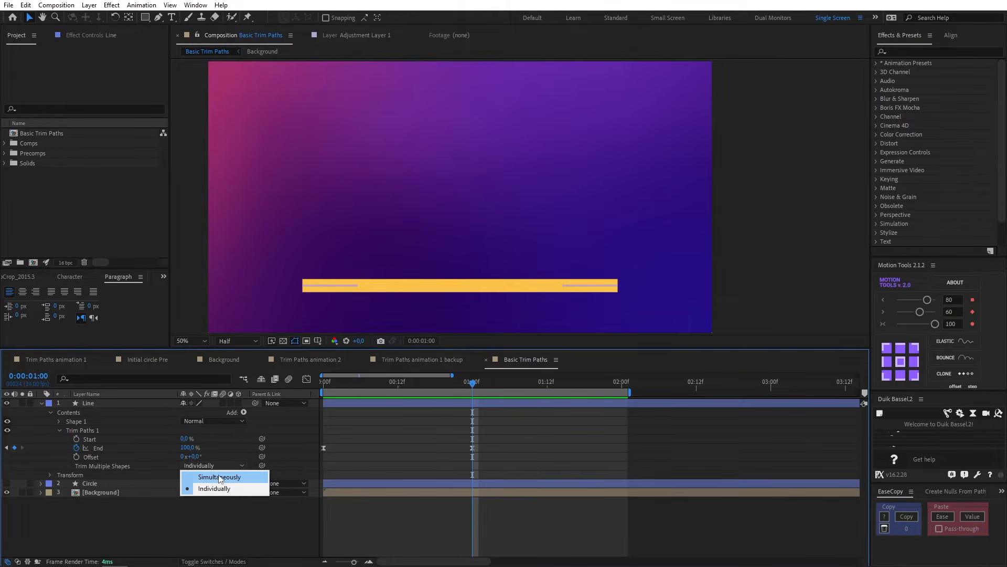
click(219, 477)
click(215, 466)
click(222, 488)
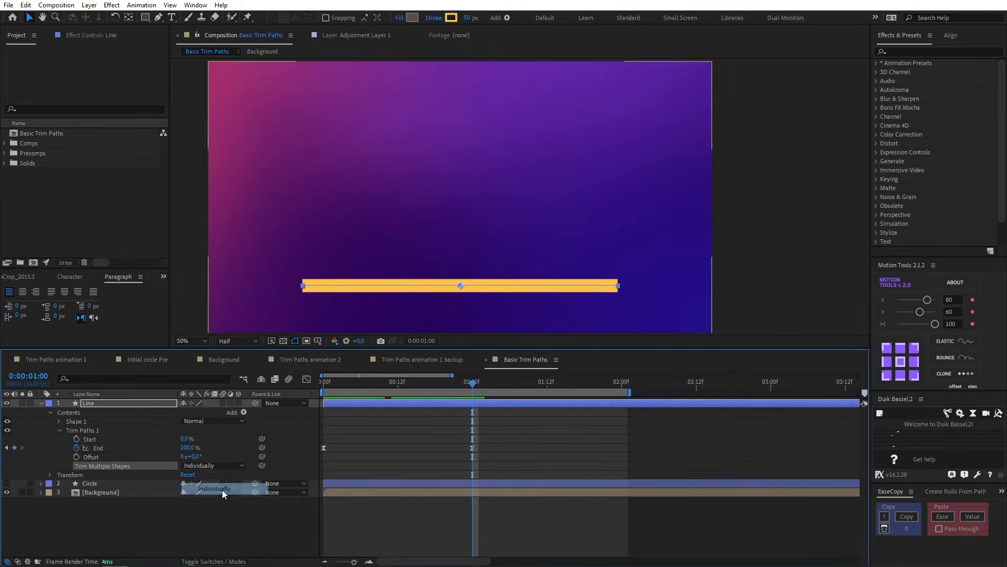
drag(472, 385, 298, 412)
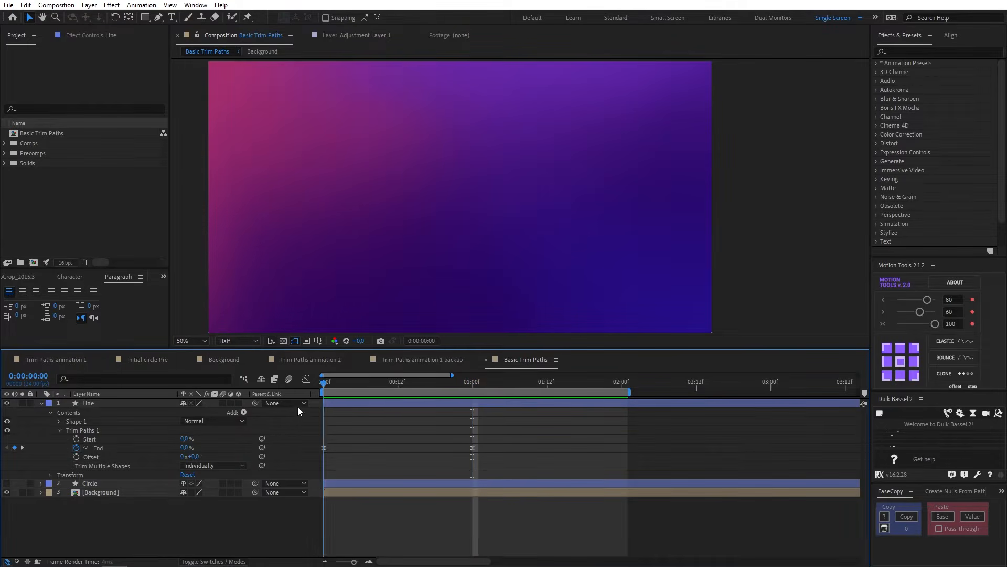
Set the Line layer's Trim Multiple Shapes to Simultaneously and scrub to 1 second.
click(75, 421)
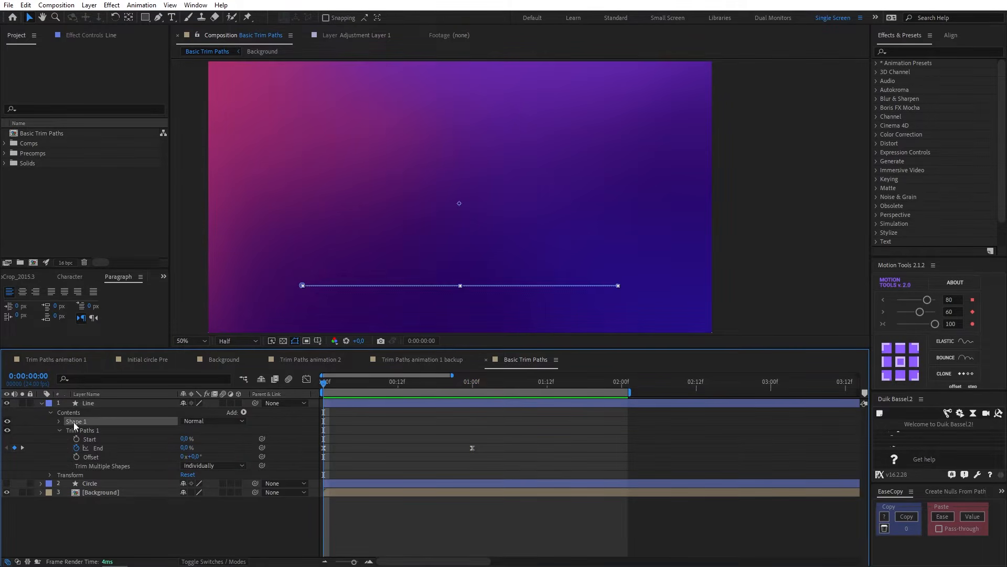
click(209, 466)
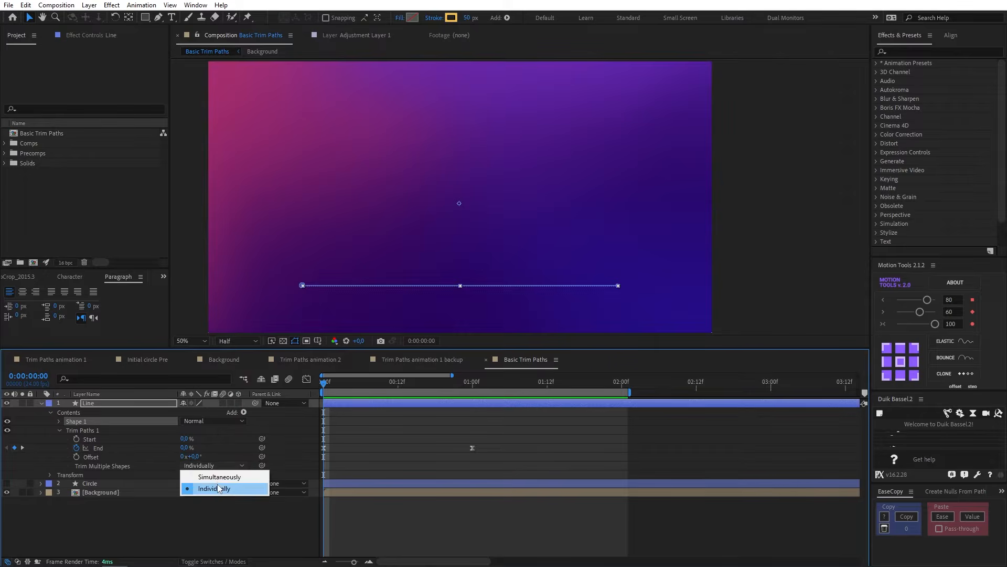
click(219, 477)
mouse_move(330, 382)
mouse_down()
mouse_move(478, 386)
mouse_move(318, 394)
mouse_move(478, 399)
mouse_up()
Duplicate Shape 1 in the Line layer three times and stack the copies as spaced parallel lines above the original.
click(78, 422)
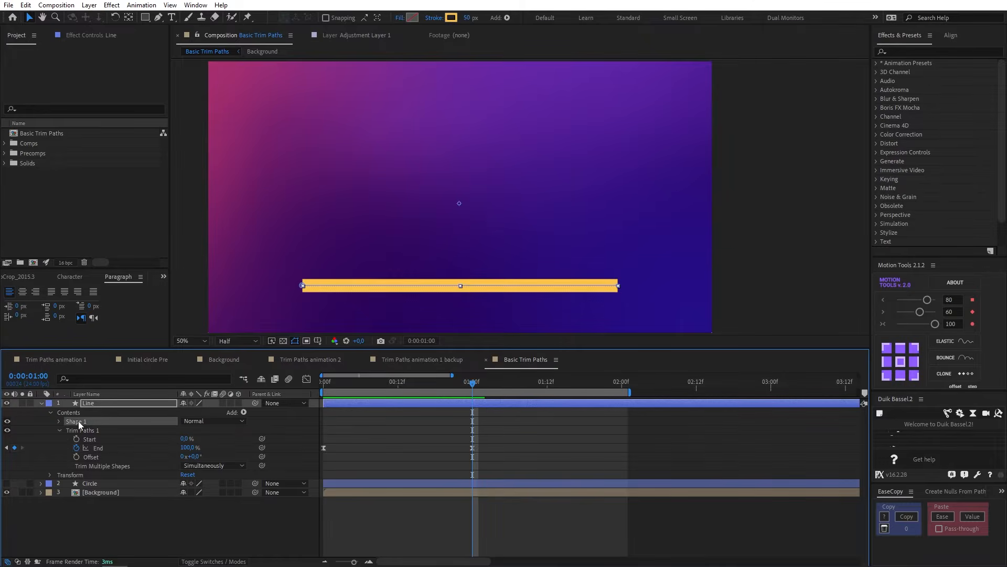
key(ctrl+d)
drag(460, 201, 460, 109)
key(ctrl+d)
key(ctrl+d)
drag(460, 108, 459, 92)
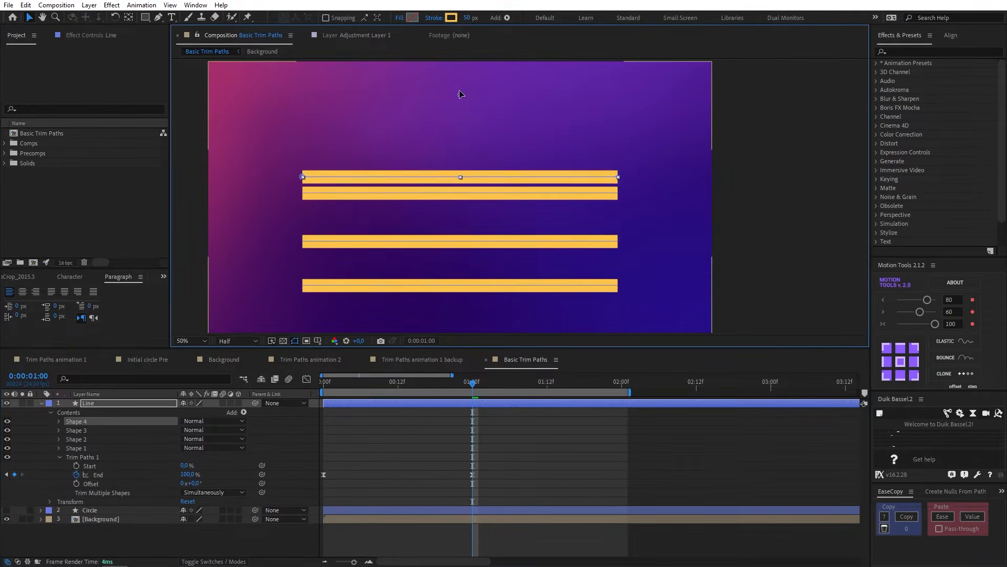
Set Trim Multiple Shapes to Individually for the four lines and scrub between the first frame and 1 second.
mouse_move(321, 393)
mouse_down()
mouse_move(311, 395)
mouse_move(461, 391)
mouse_move(301, 404)
mouse_move(470, 391)
mouse_move(312, 396)
mouse_up()
click(207, 492)
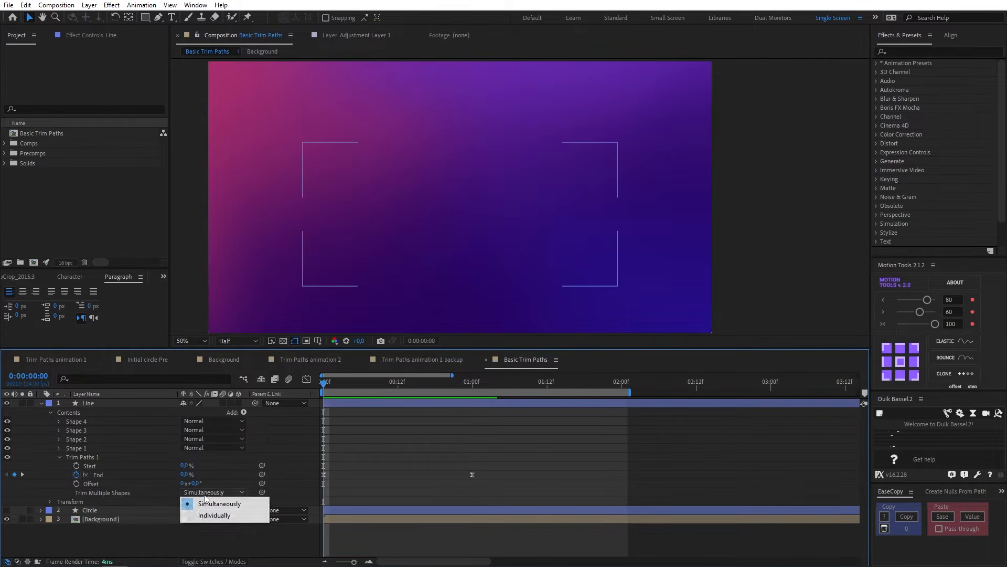
click(214, 515)
drag(324, 382, 471, 398)
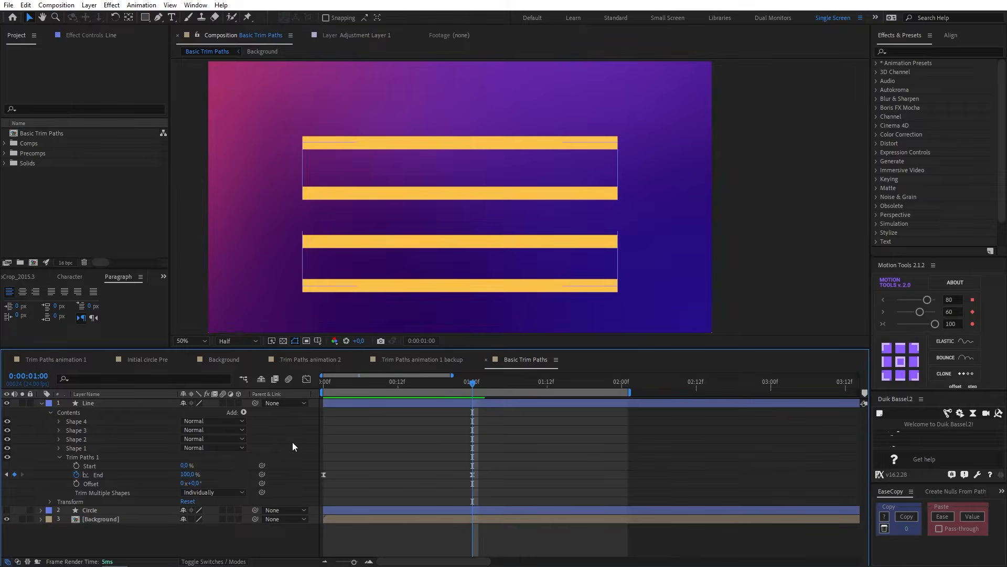
drag(78, 443, 83, 426)
drag(381, 382, 311, 404)
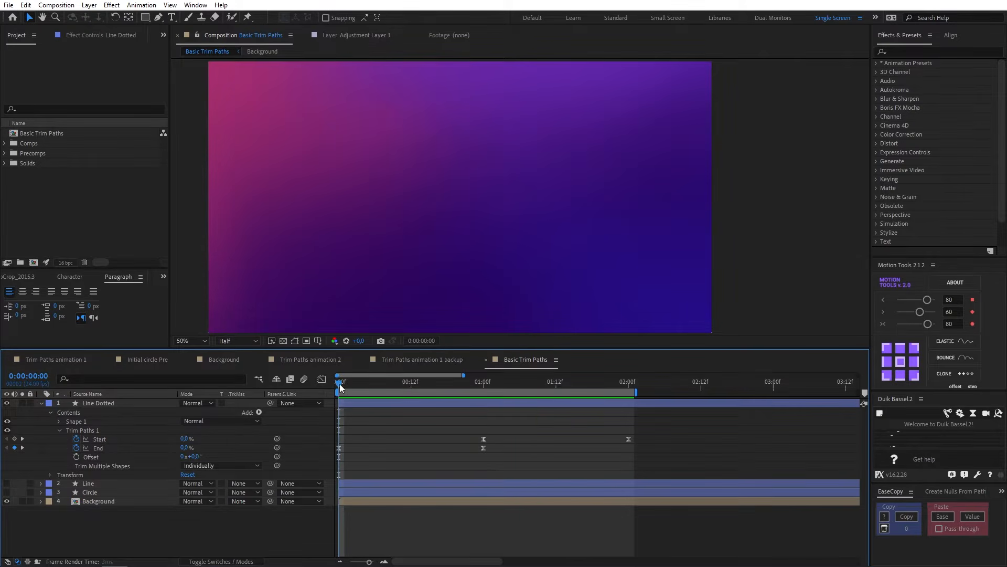
Move to 1 second and add a dash and a gap to Stroke 1 of the Line Dotted layer.
click(411, 383)
drag(423, 384, 483, 388)
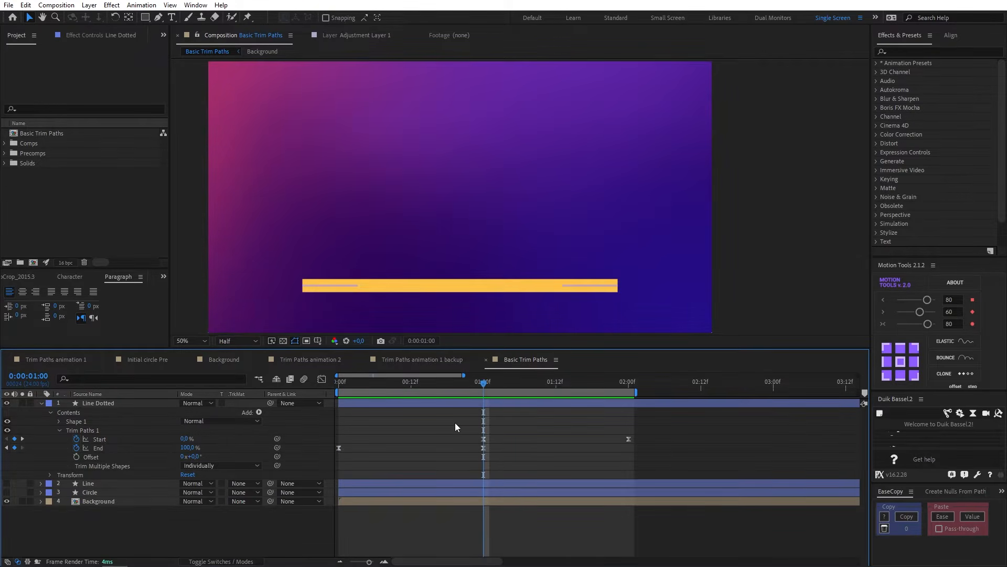
click(456, 402)
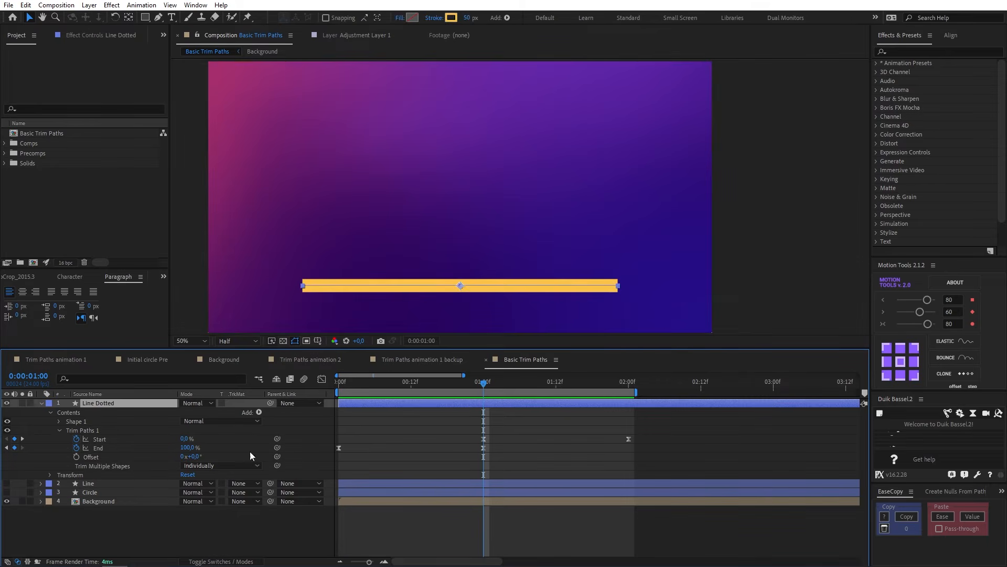
click(64, 420)
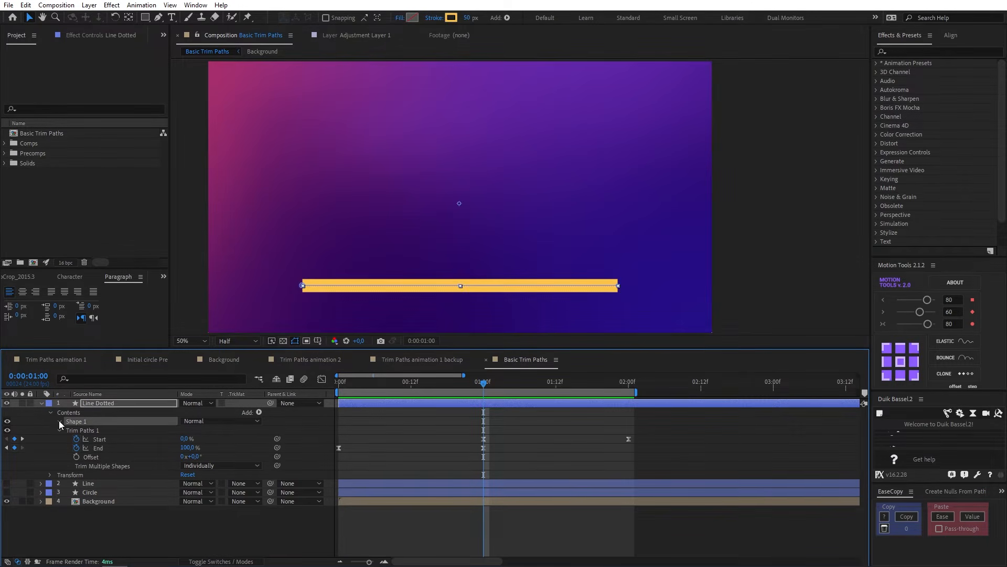
click(59, 421)
click(79, 439)
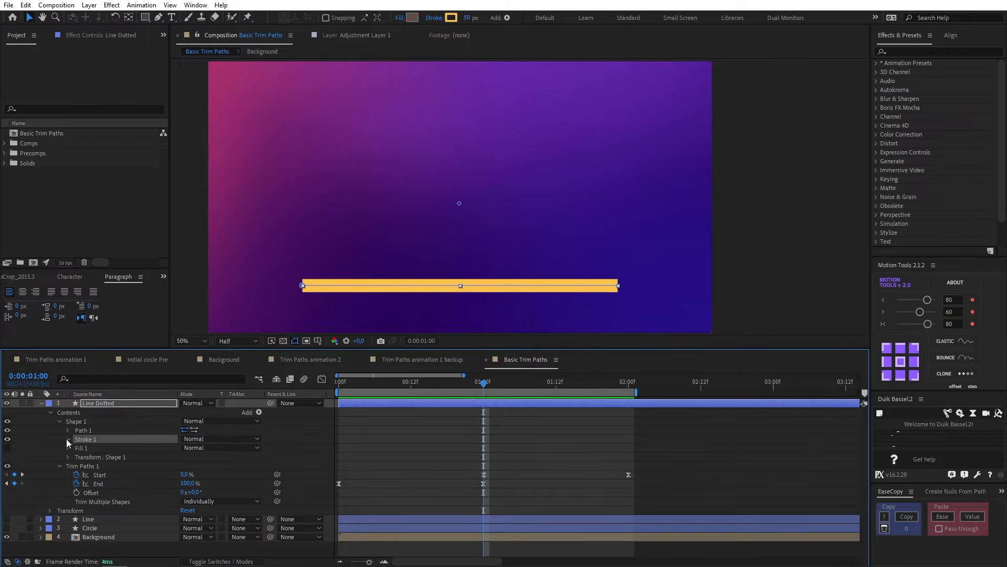
click(66, 439)
click(185, 511)
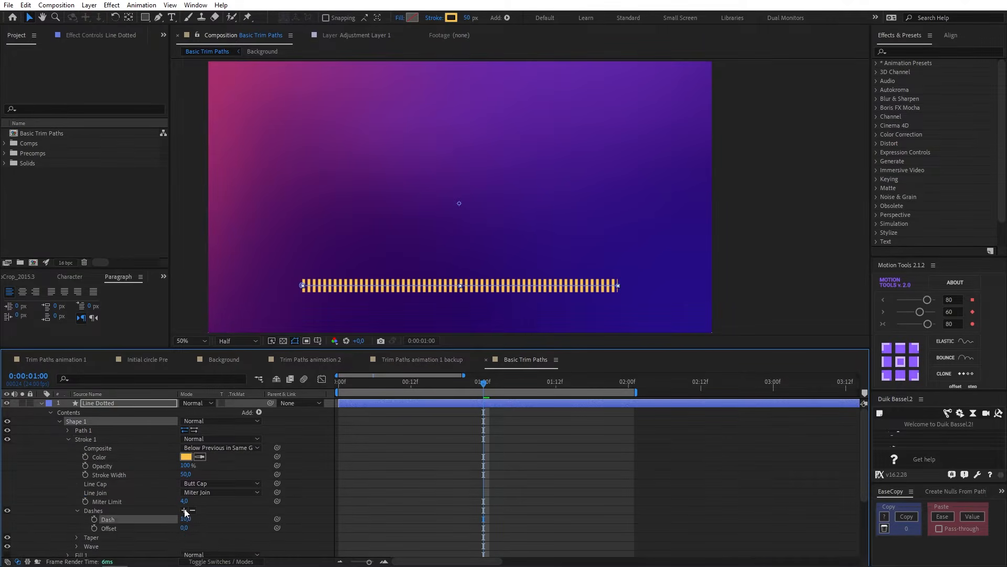
click(185, 511)
Set the Line Dotted stroke's Dash to 50 and widen its Gap to form separated squares, then show only the layer's keyframed properties.
click(186, 520)
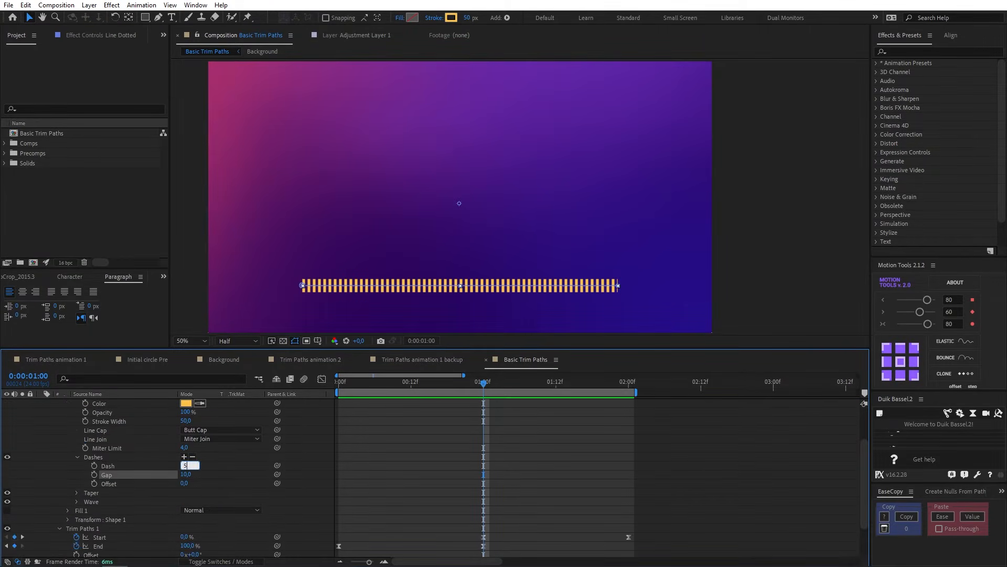
text(50)
key(Return)
click(187, 474)
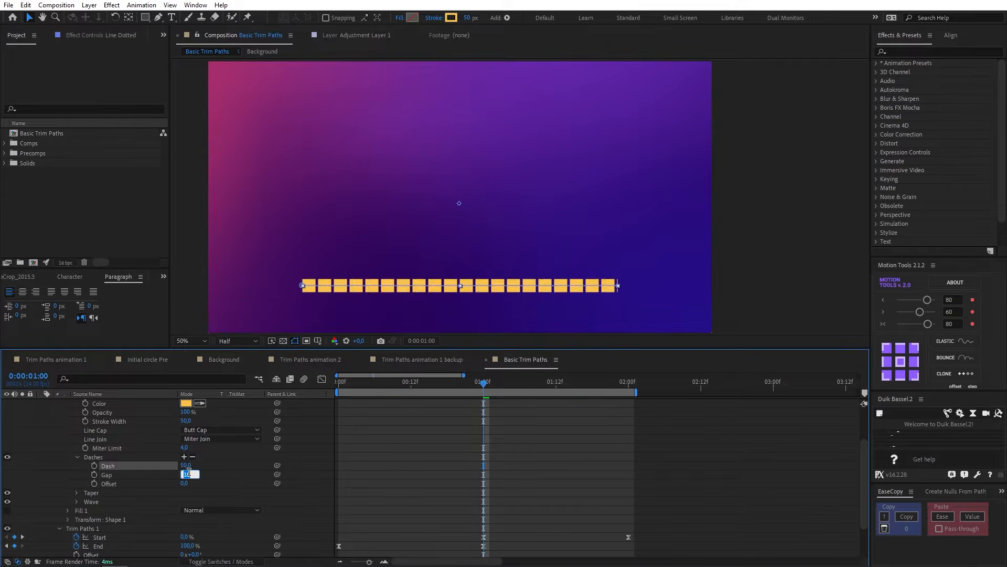
key(Return)
mouse_move(465, 385)
mouse_down()
mouse_move(451, 389)
mouse_move(479, 392)
mouse_move(351, 387)
mouse_move(610, 411)
mouse_move(483, 418)
mouse_move(628, 423)
mouse_move(474, 429)
mouse_move(581, 427)
mouse_move(486, 433)
mouse_move(548, 434)
mouse_move(484, 443)
mouse_up()
scroll(455, 438, up, 3)
click(452, 403)
key(u)
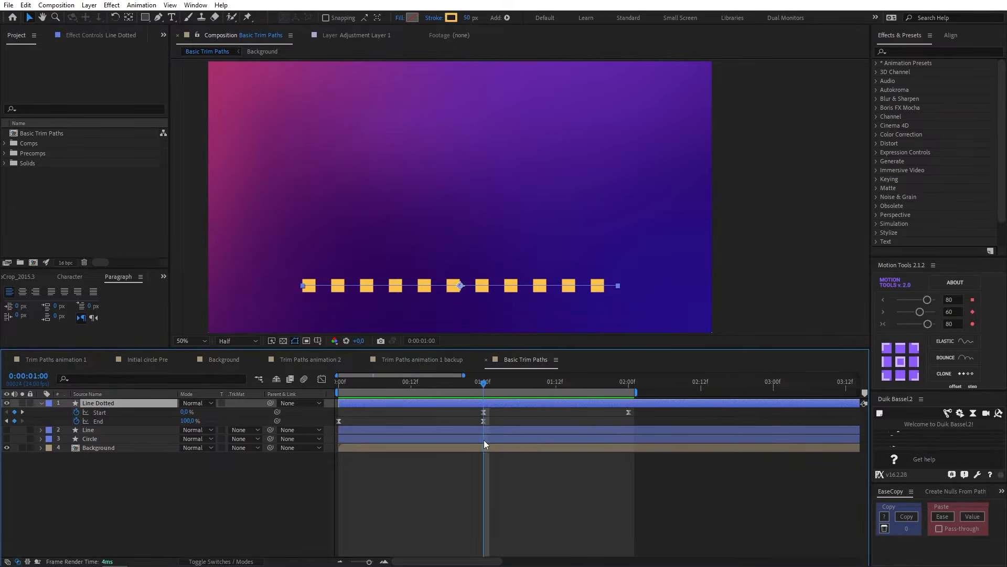
click(516, 482)
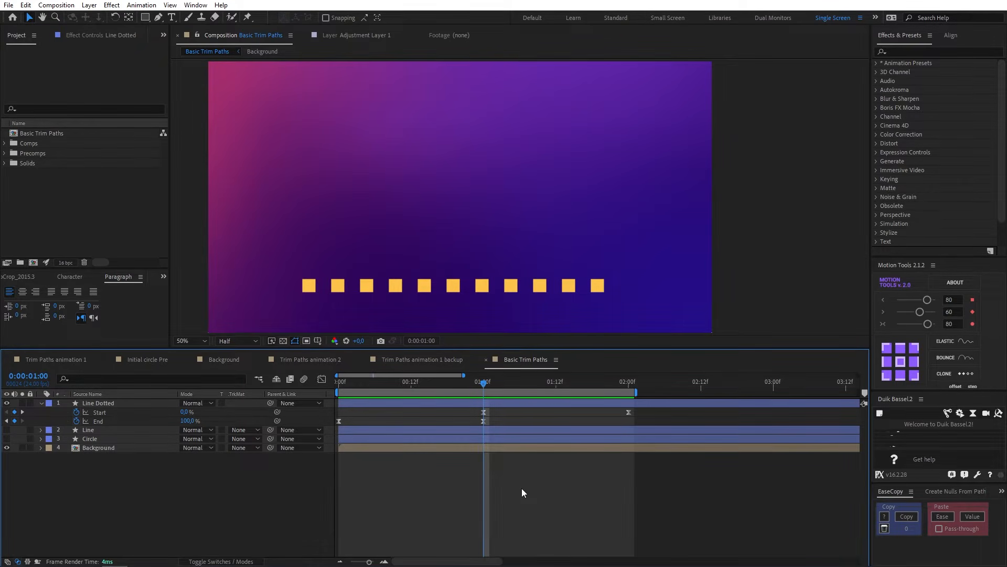
Duplicate the Line Dotted layer and rename the copy Line matte.
key(ctrl+Down)
key(ctrl+d)
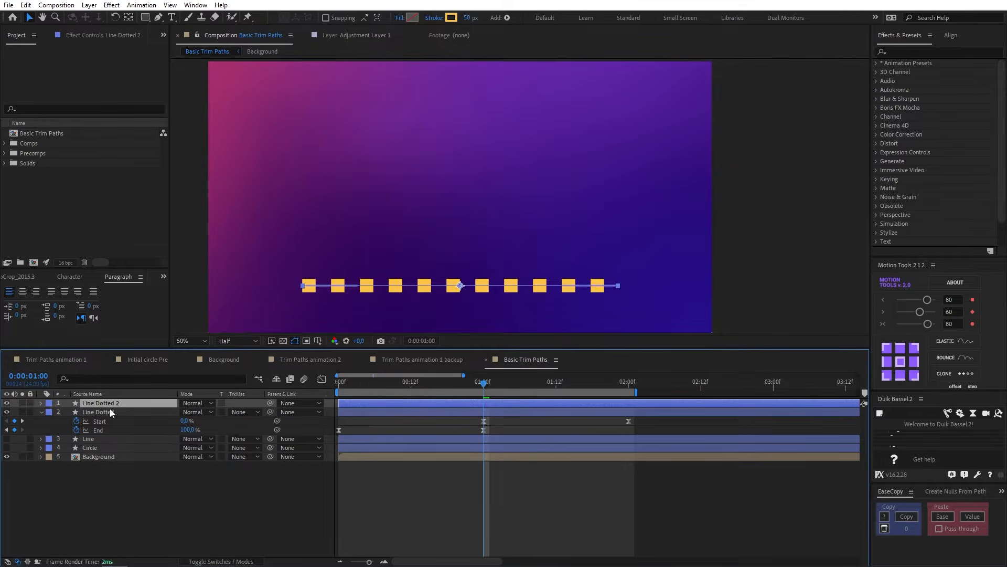
key(Return)
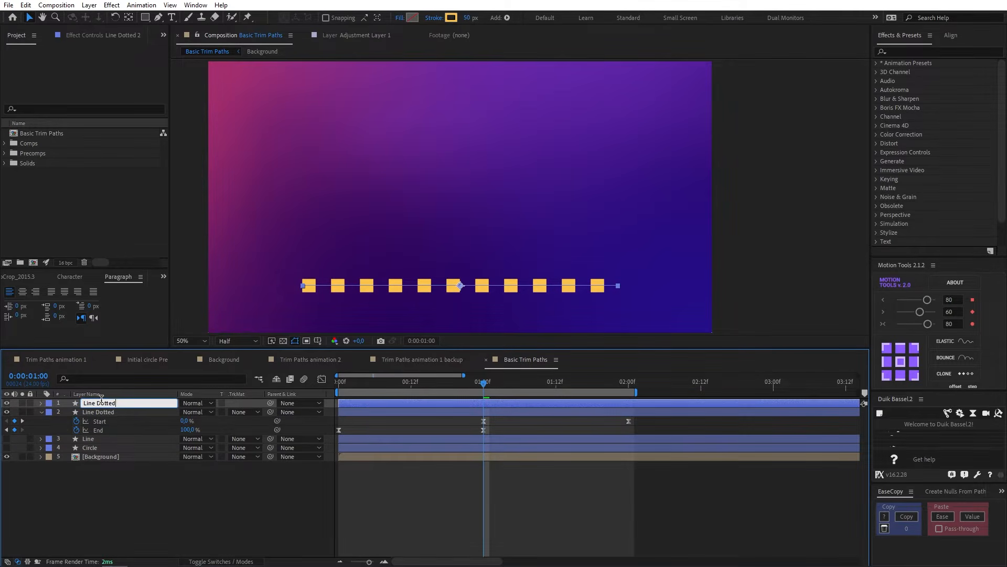
key(BackSpace)
key(BackSpace)
key(BackSpace)
key(BackSpace)
key(BackSpace)
key(BackSpace)
text(mat)
key(Return)
Turn off the Dashes in Stroke 1 of the Line matte layer.
click(41, 403)
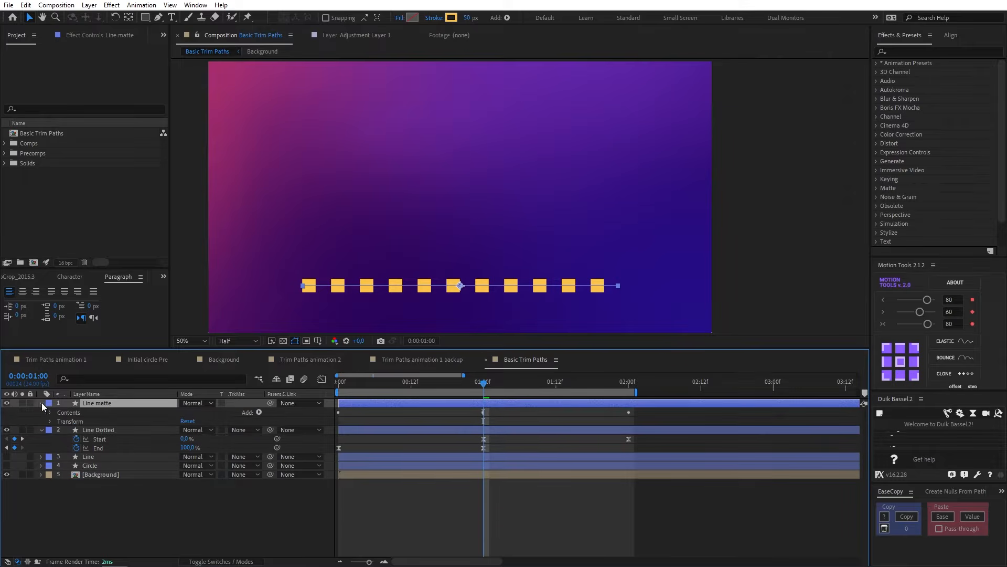
click(51, 413)
click(58, 421)
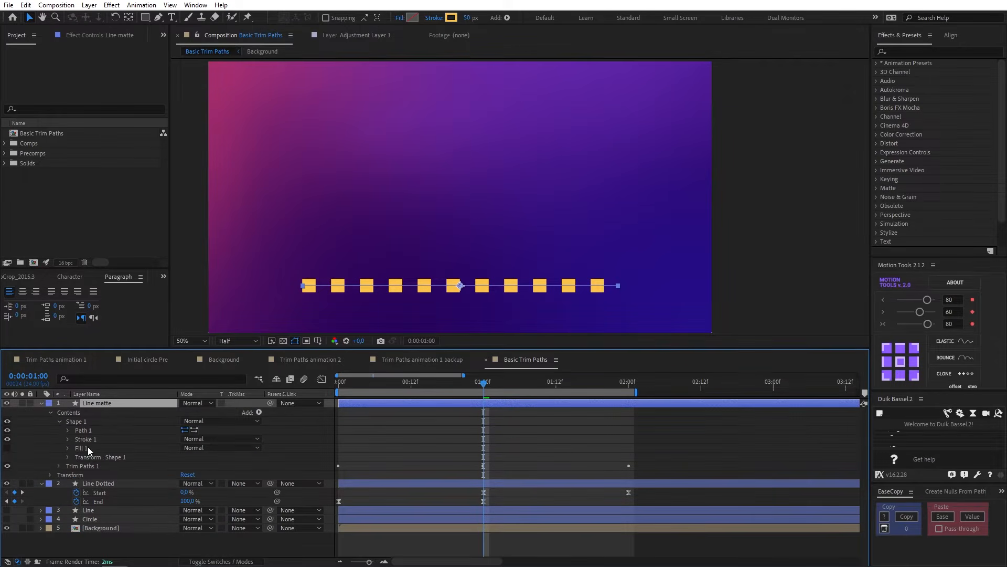
click(65, 439)
click(68, 438)
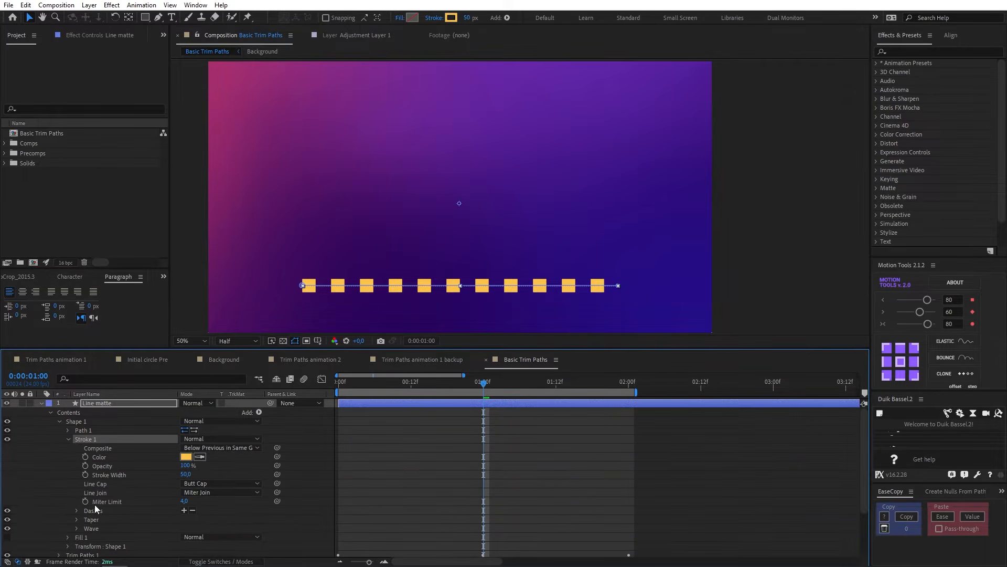
click(7, 511)
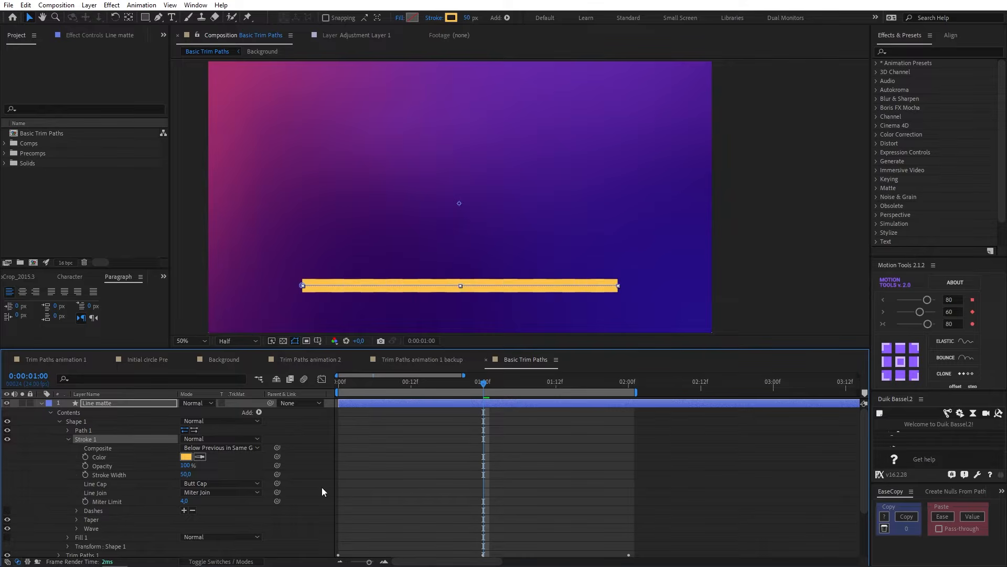
Set the Line matte layer's stroke width to 55 px and show only its keyframed properties.
click(509, 437)
click(496, 402)
drag(466, 18, 468, 18)
click(466, 403)
key(u)
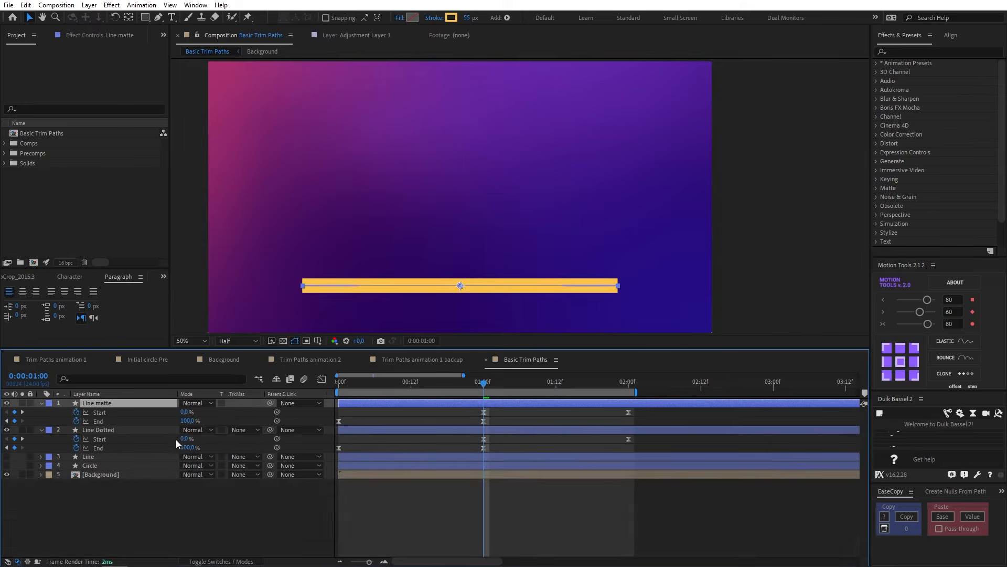
Delete Trim Paths 1 from the Line Dotted layer.
click(87, 430)
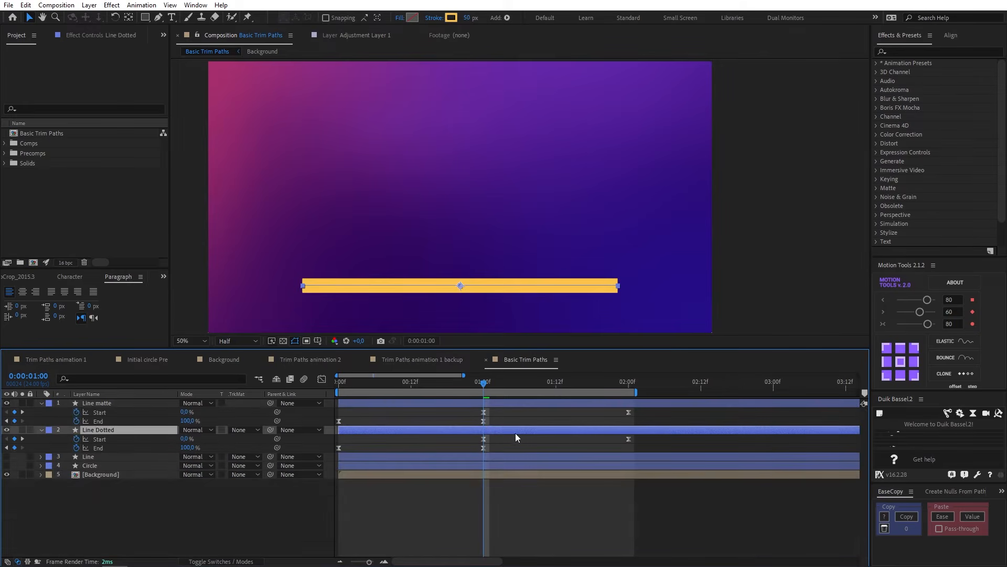
click(41, 429)
click(42, 430)
click(83, 457)
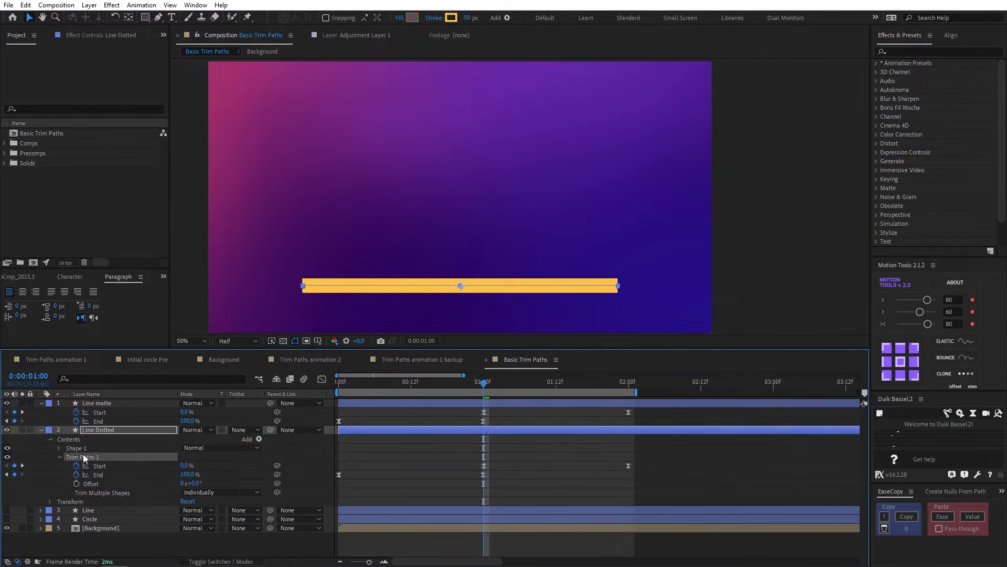
key(Delete)
Set the Line Dotted layer's track matte to Alpha Matte "Line matte" and preview the animation from the first frame.
click(476, 430)
click(243, 429)
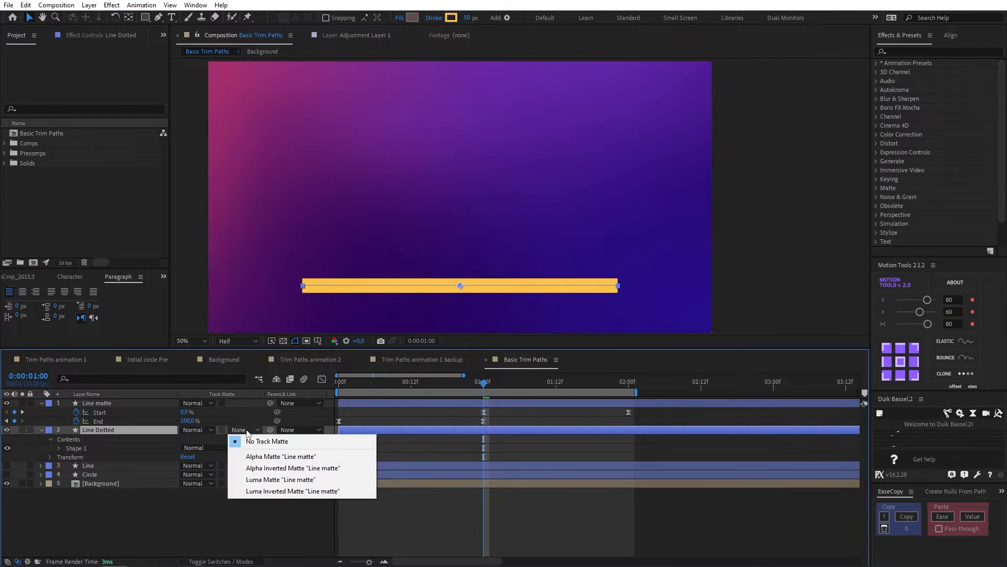
click(265, 457)
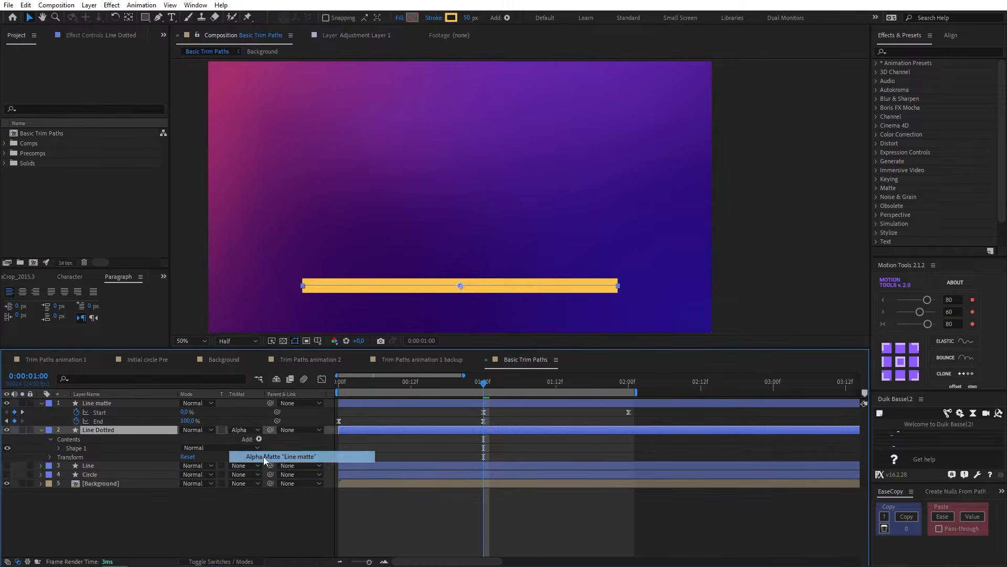
drag(449, 377, 338, 396)
key(space)
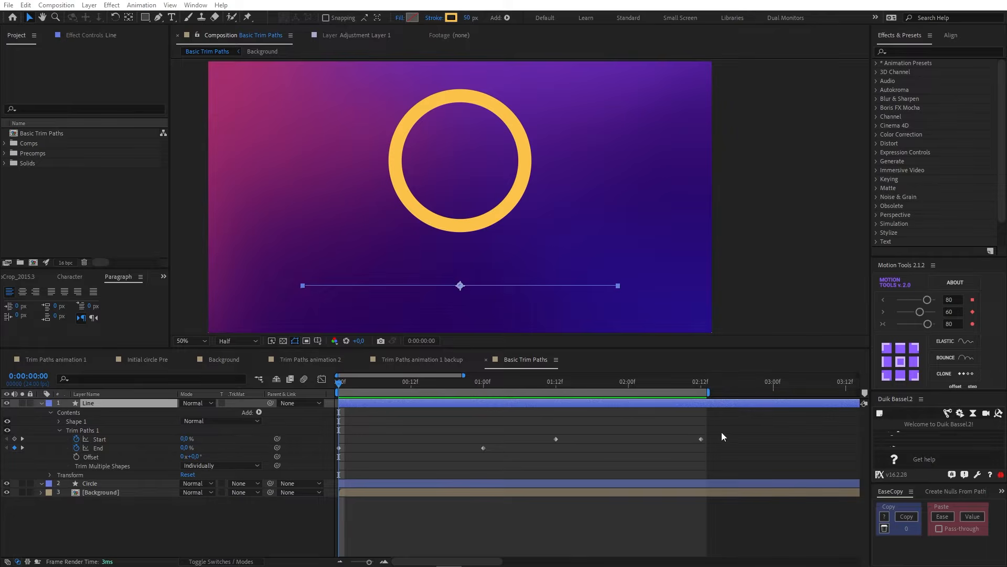
Scrub the Line layer's animation to 2:12 and ease all its Start and End keyframes in and out at 60 with Motion Tools.
drag(722, 432, 337, 452)
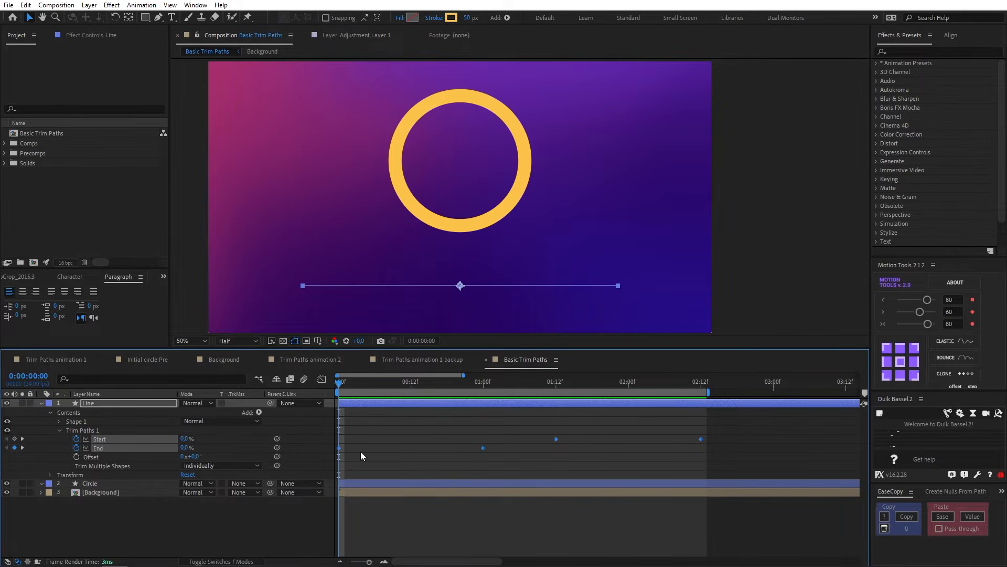
click(366, 437)
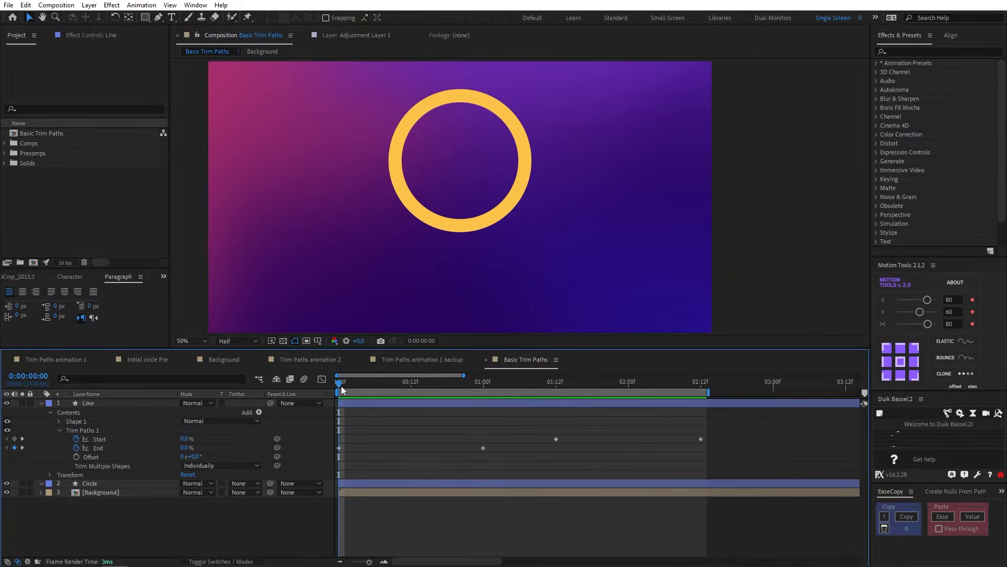
drag(342, 389, 701, 386)
drag(714, 437, 335, 451)
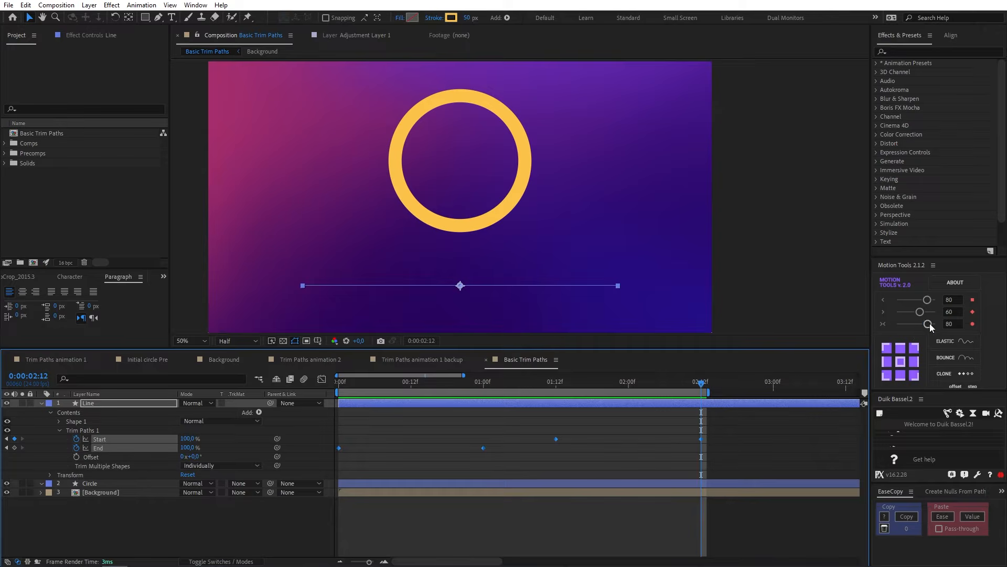
drag(929, 323, 924, 325)
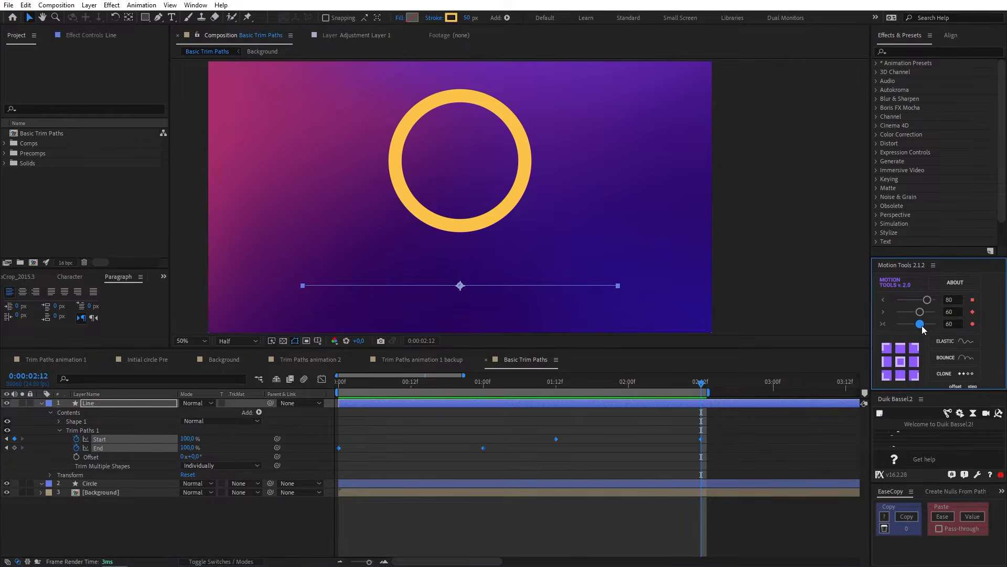
click(672, 421)
Preview the eased Line animation from the first frame.
drag(655, 386, 326, 393)
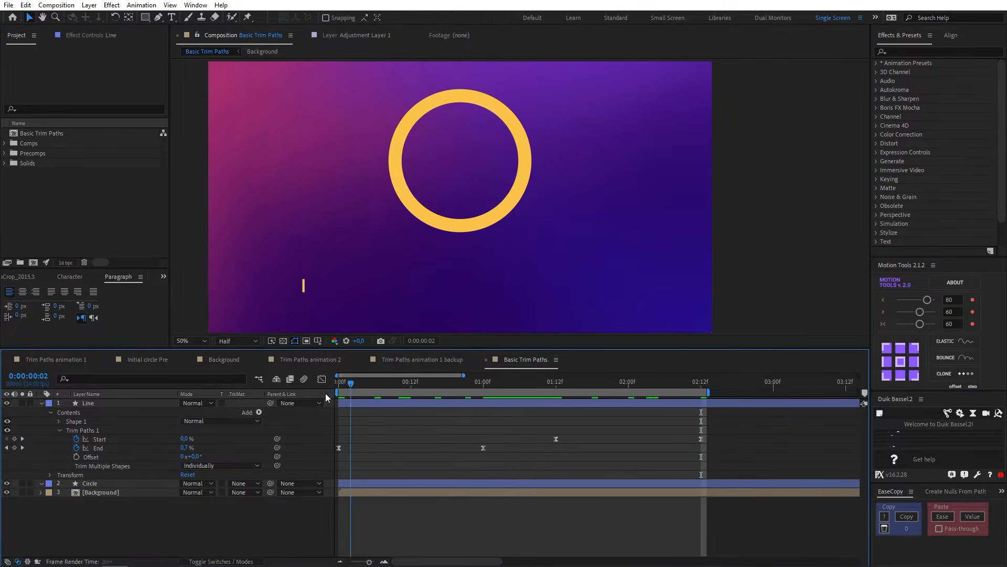
key(space)
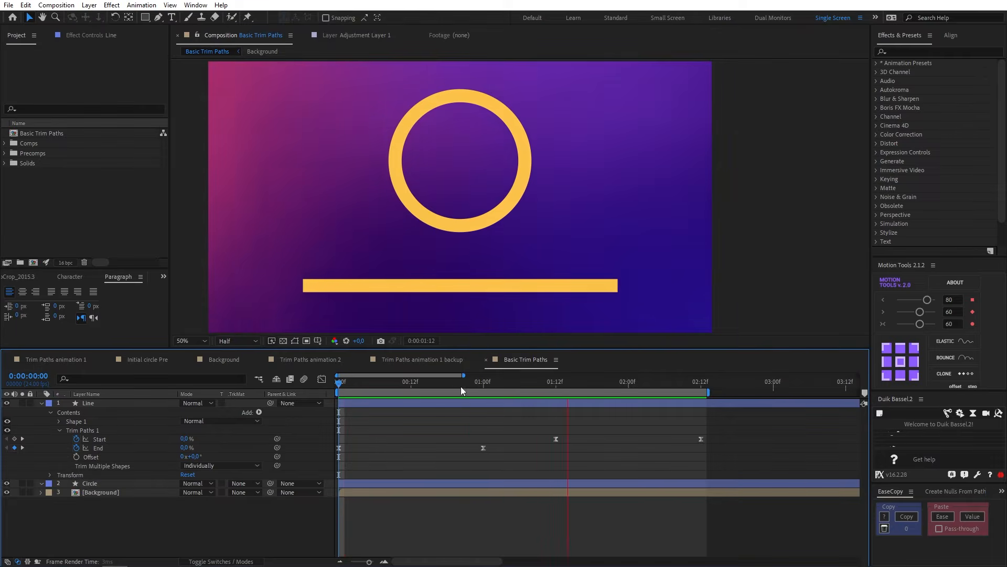
key(space)
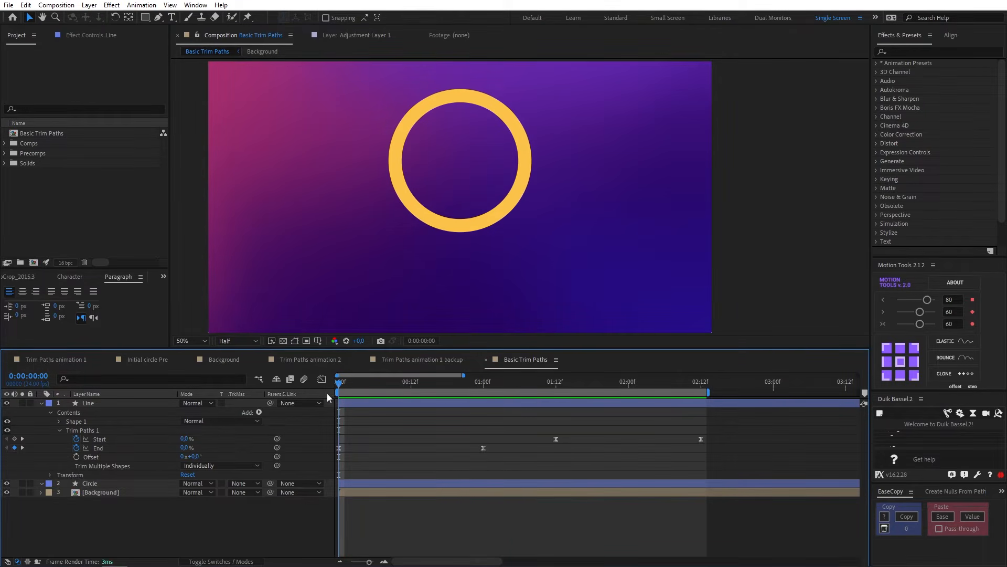
Save the Line layer's keyframed Trim Paths Start, End and Offset properties as an animation preset named Trim Paths Effect.
drag(718, 433, 335, 452)
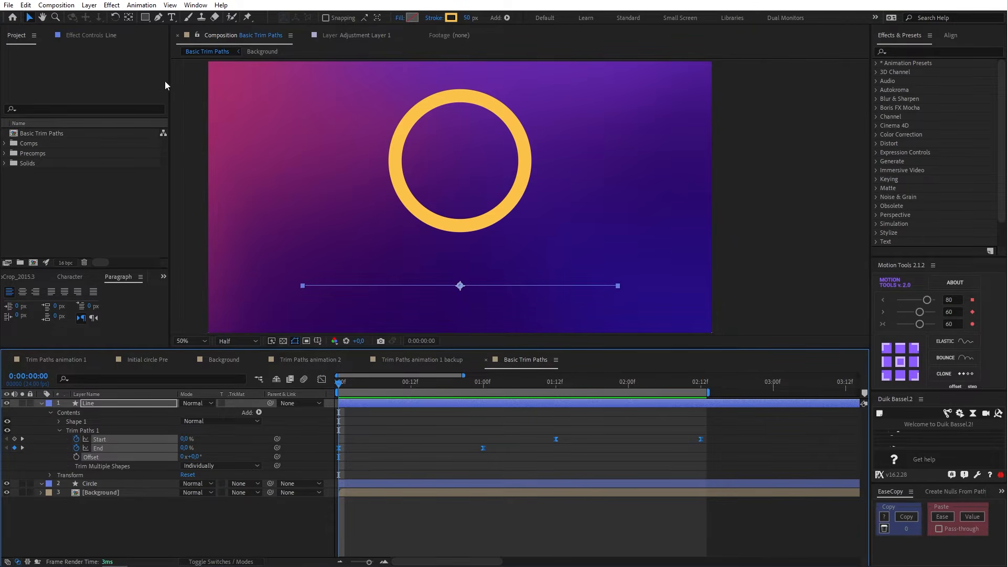
click(151, 6)
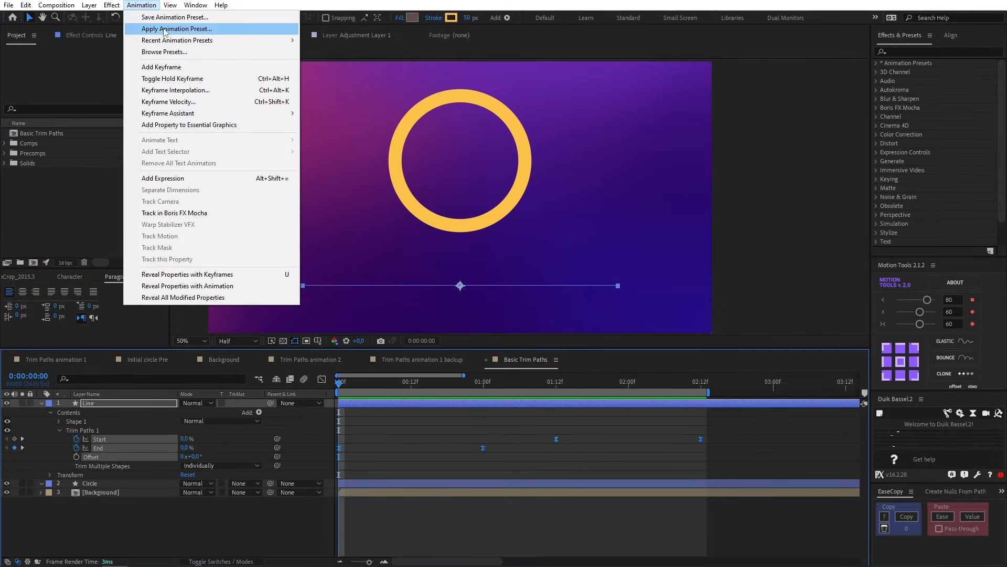
click(164, 17)
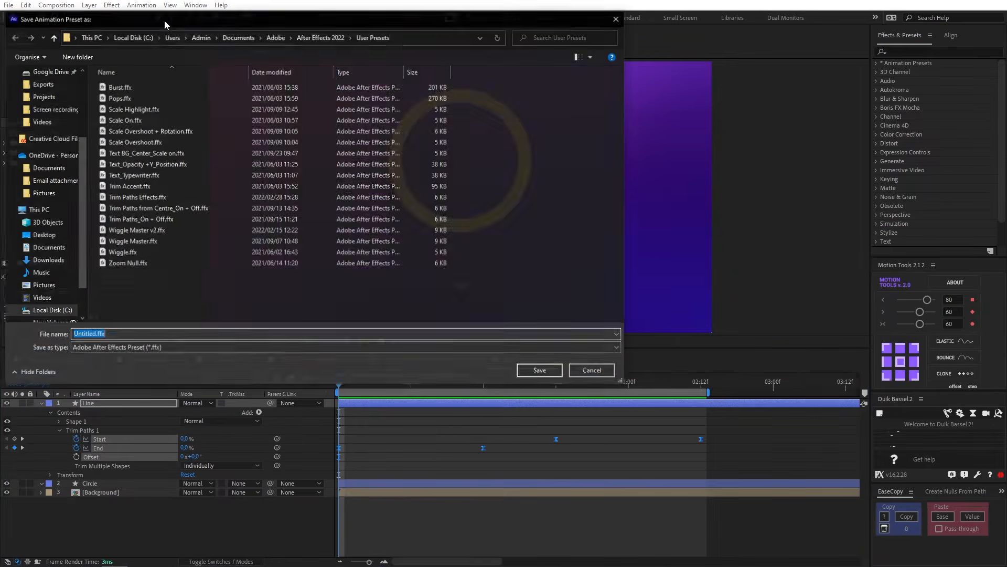
click(92, 334)
double_click(91, 334)
text(Trim Paths )
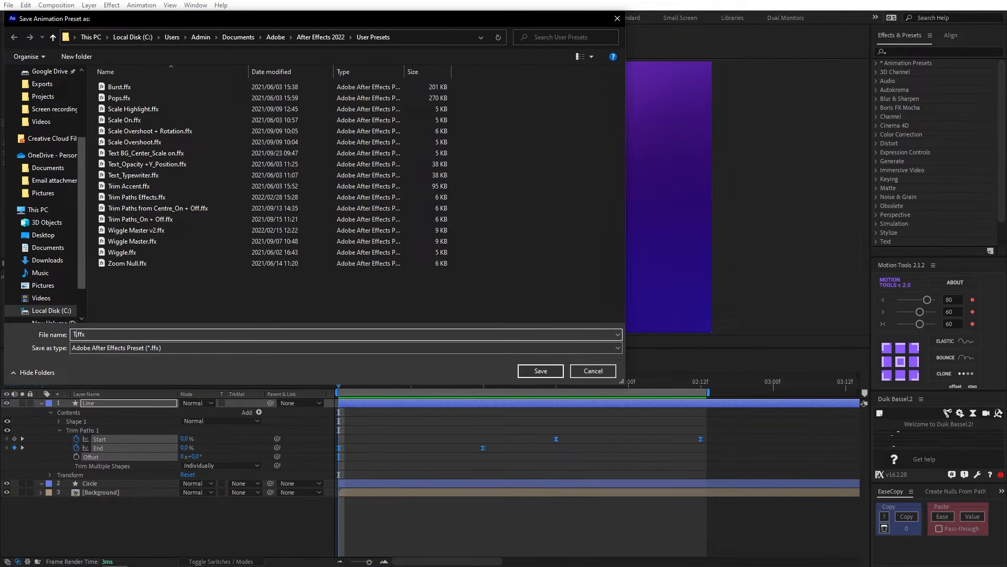
text(Effect)
click(531, 370)
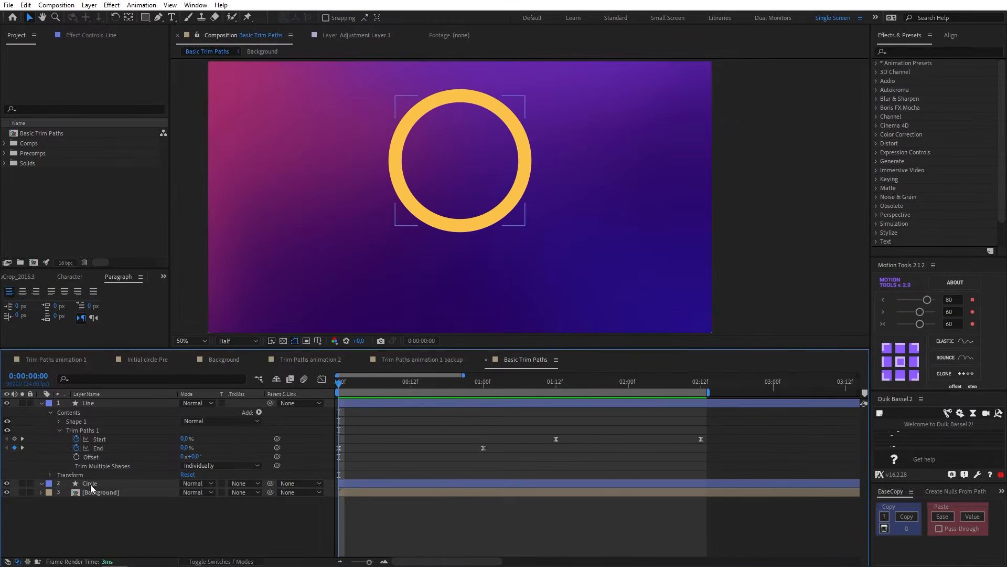
Apply the Trim Paths Effects user preset to the Circle layer at the first frame and preview both shapes' animation.
click(90, 484)
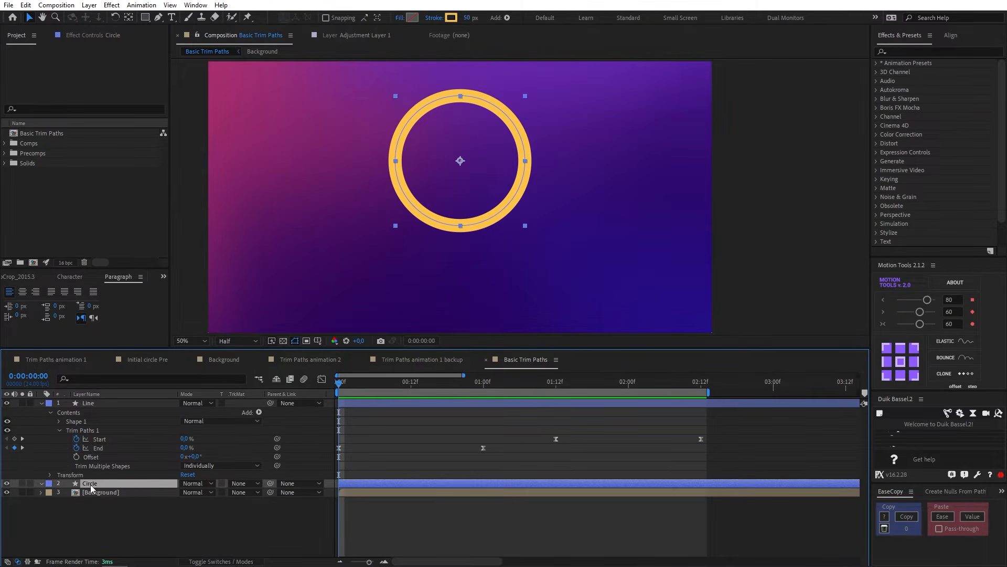
click(876, 64)
click(886, 81)
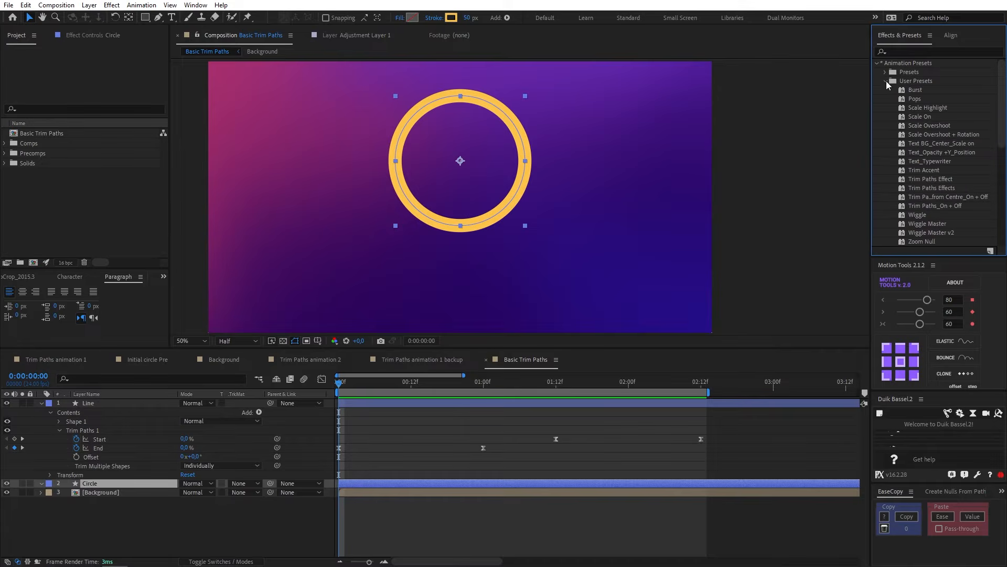
double_click(942, 187)
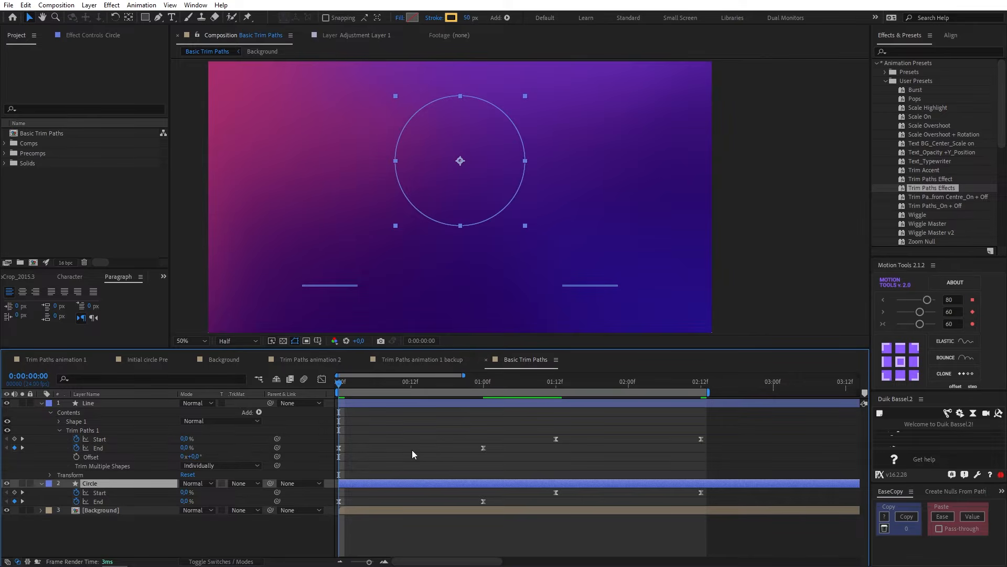
key(space)
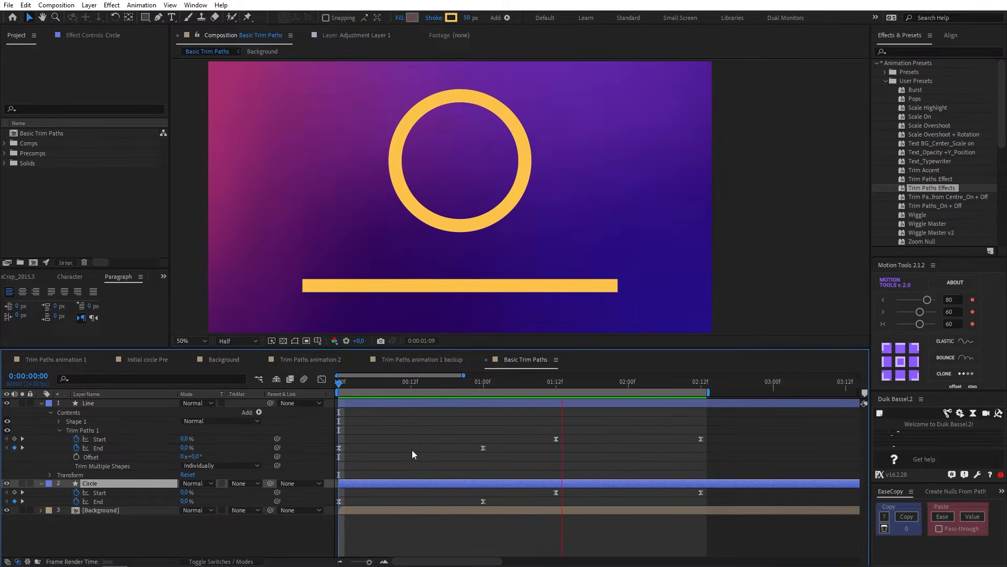
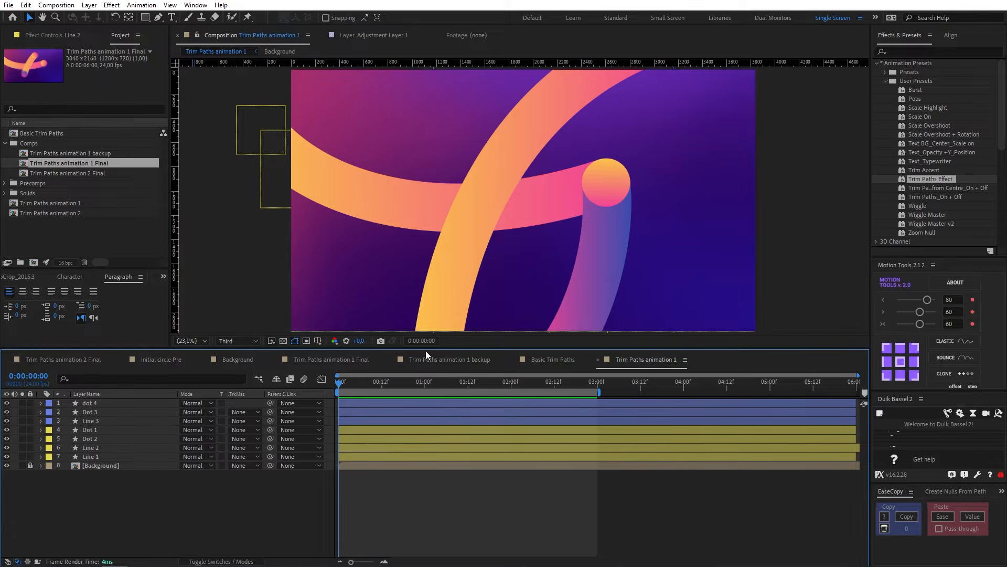
In the Trim Paths animation 1 composition, apply the Trim Paths Effect preset to Line 1 and Line 2 at the first frame.
drag(348, 382, 529, 408)
drag(451, 412, 594, 419)
key(Home)
click(112, 449)
shift+click(105, 458)
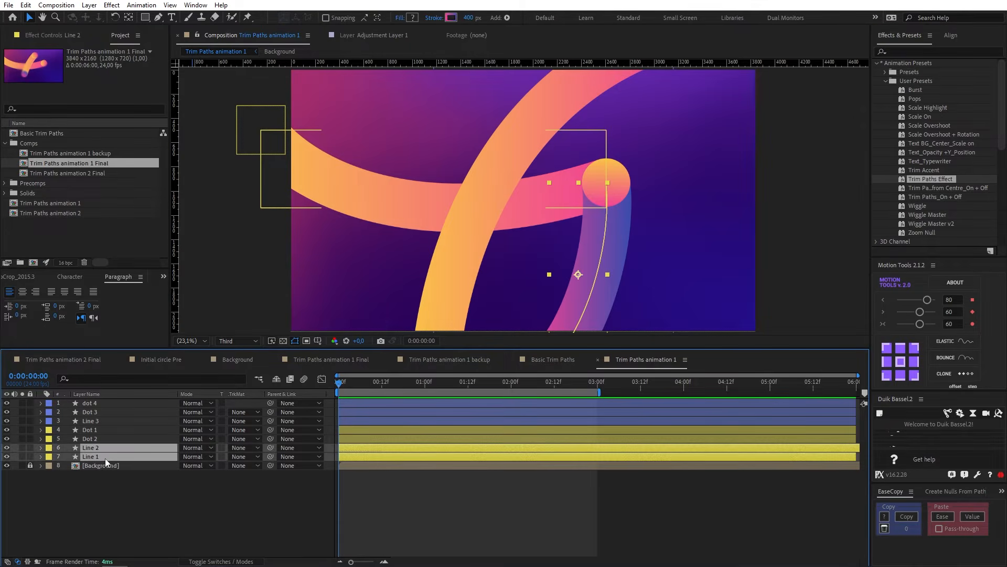
double_click(938, 180)
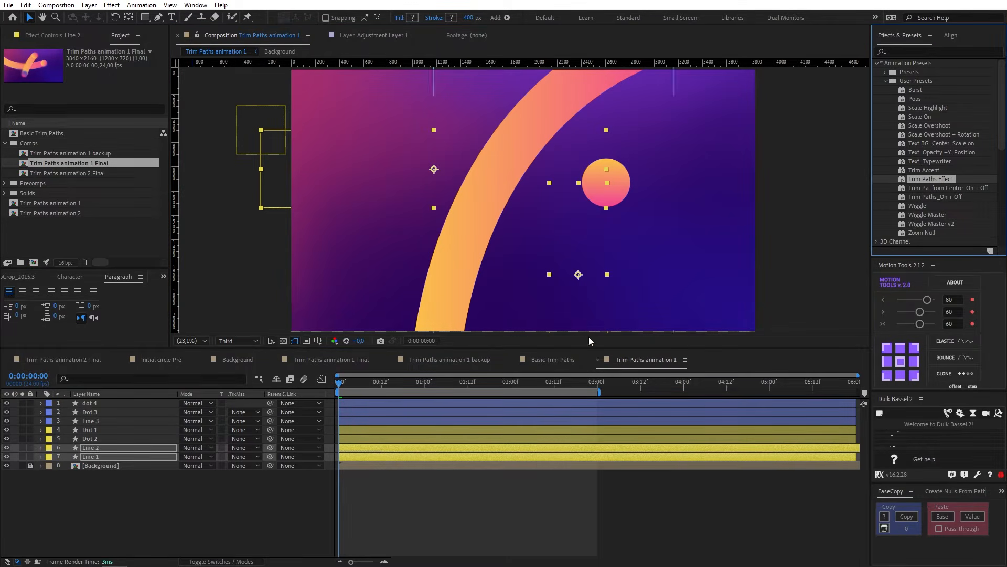
On Line 1 and Line 2, move the last End keyframes to 0:12 and the Start keyframes to 0:12 and 1:00.
click(346, 448)
key(u)
click(357, 459)
scroll(359, 457, up, 2)
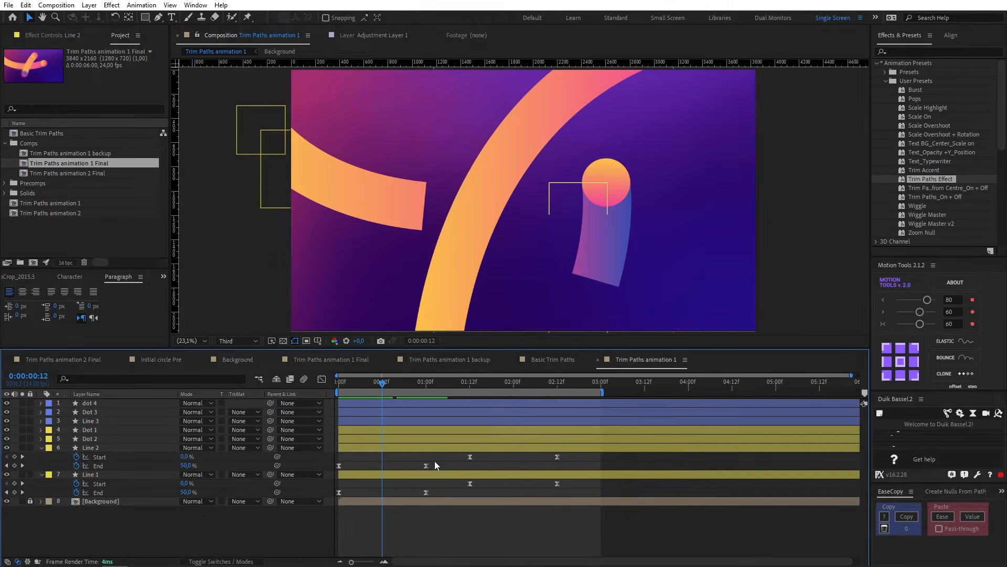
drag(435, 461, 385, 465)
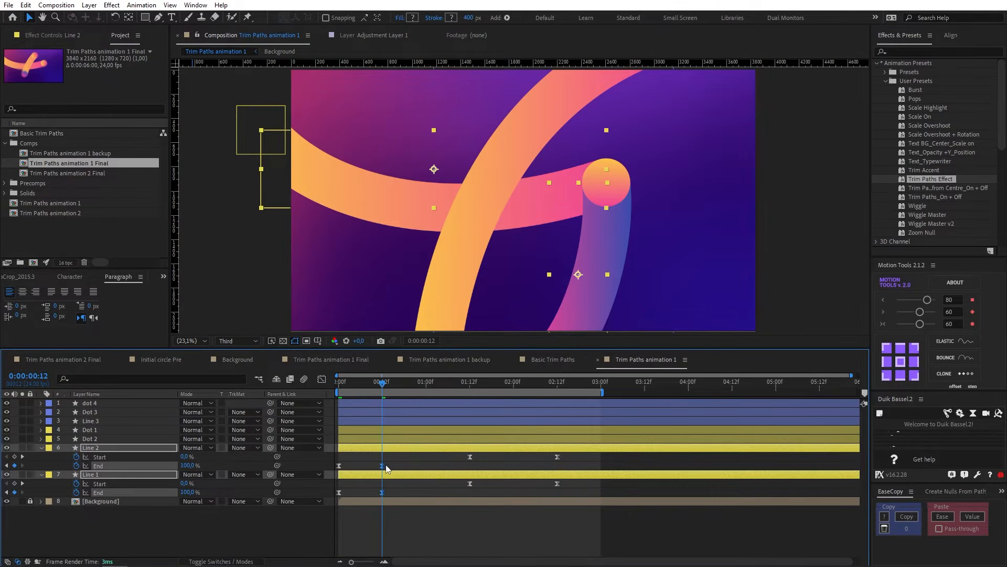
drag(566, 452, 426, 456)
click(444, 458)
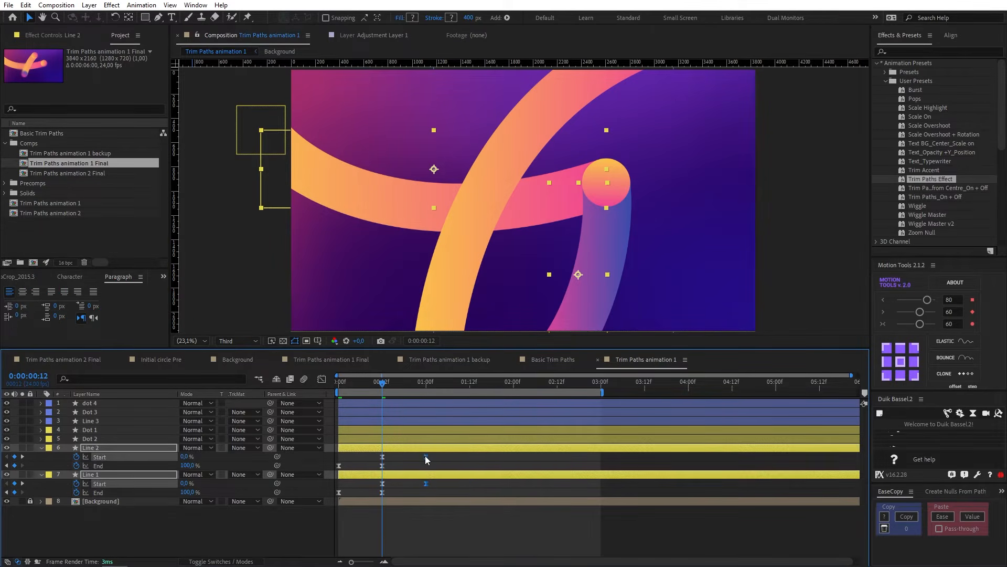
Make the End keyframes at 0:12 and the Start keyframes at 1:00 linear on Line 1 and Line 2.
click(399, 457)
click(383, 456)
click(383, 465)
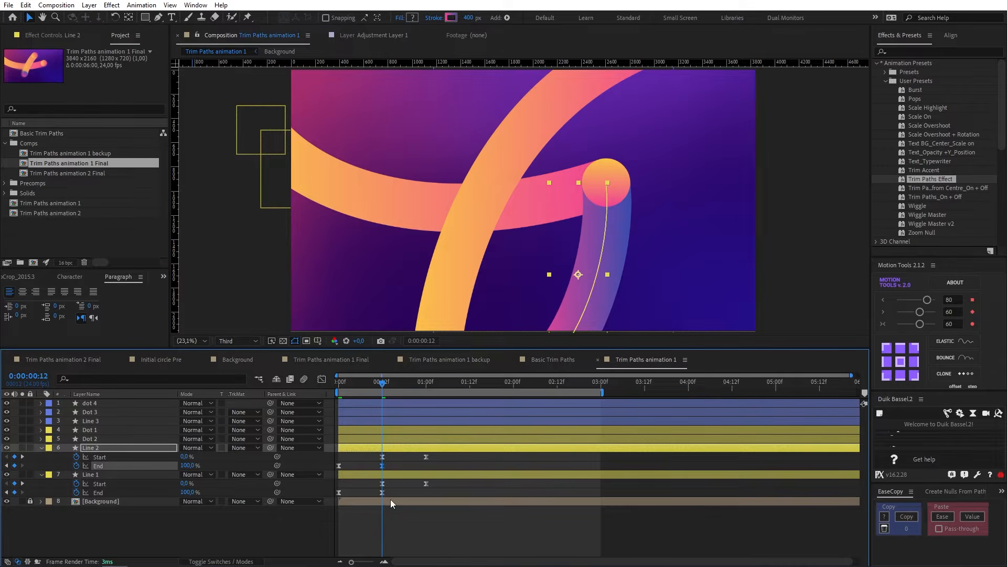
shift+click(382, 492)
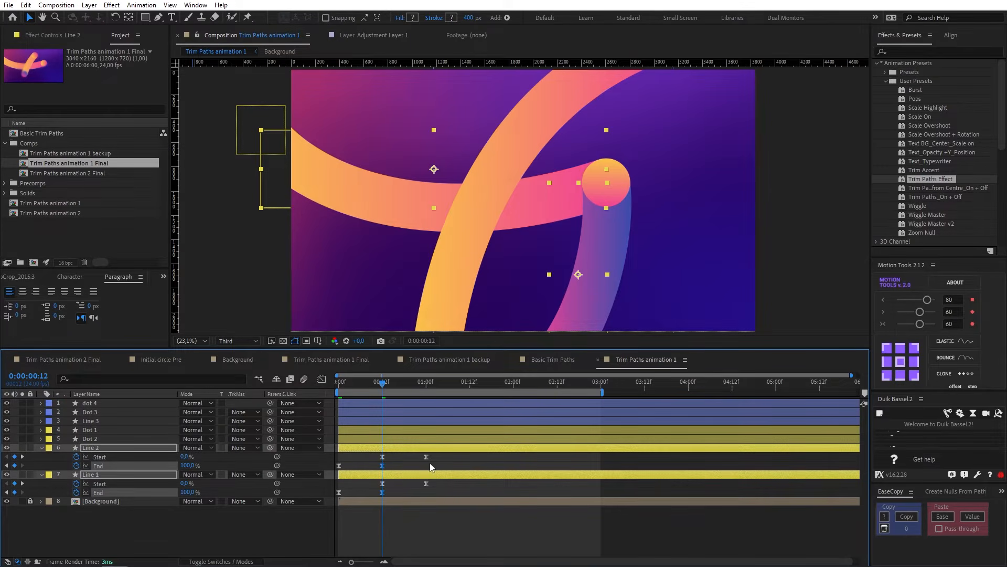
drag(431, 455, 418, 487)
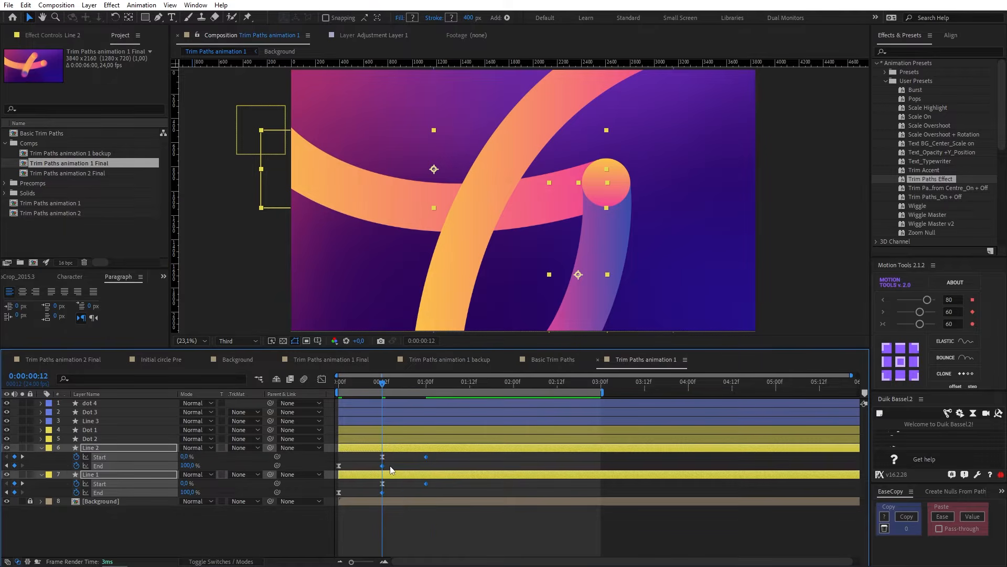
Ease the first Start and End keyframes of both lines at 80 with Motion Tools and preview the motion.
click(391, 463)
click(382, 456)
shift+click(338, 465)
shift+click(338, 492)
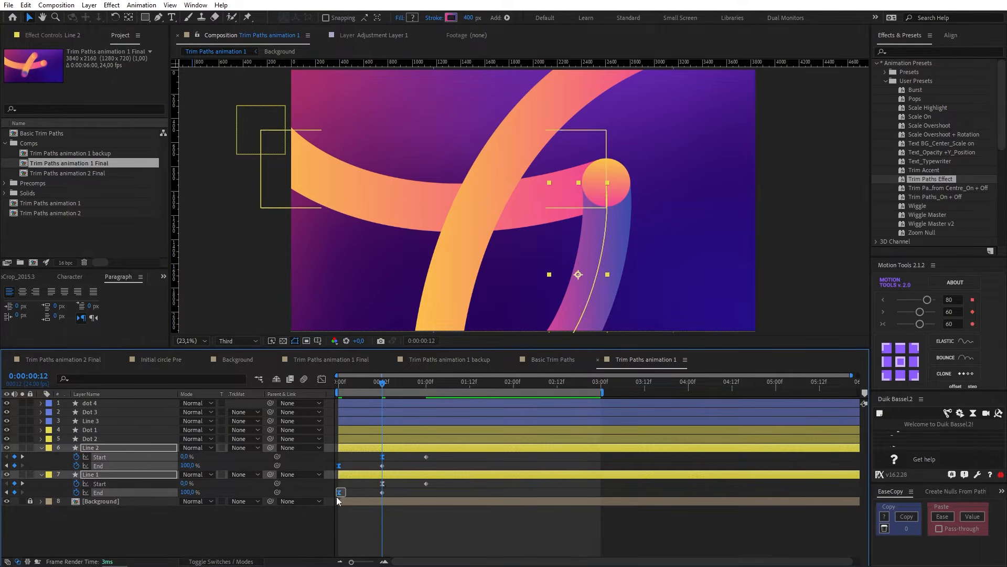
shift+click(383, 483)
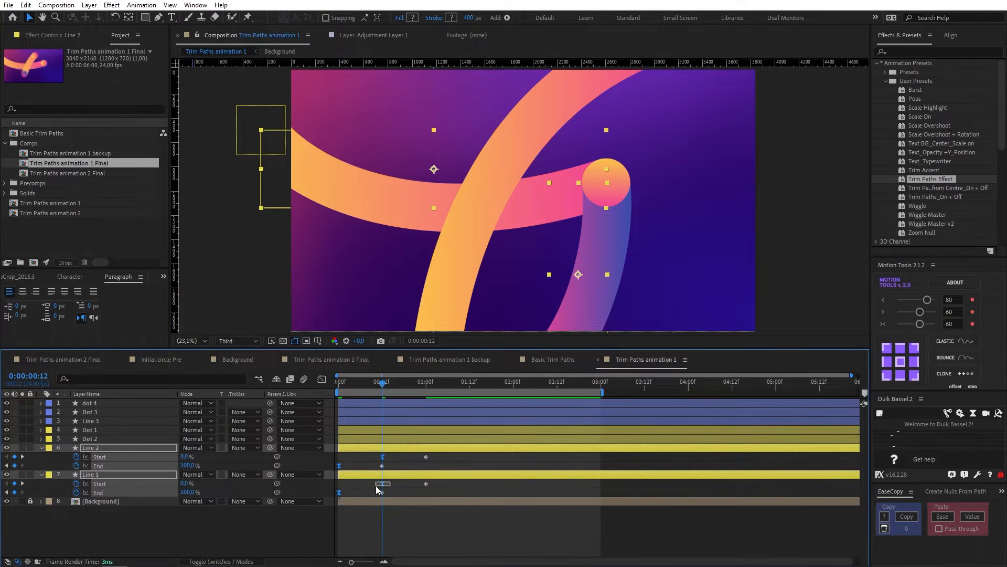
click(927, 301)
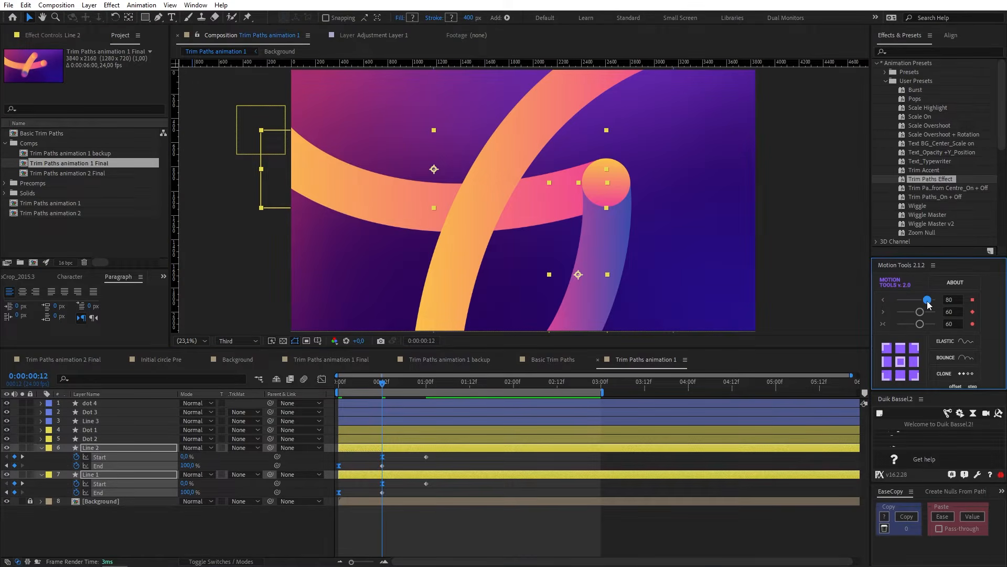
click(456, 480)
drag(353, 384, 382, 386)
key(space)
Shift the Line 2 layer to start at 0:12 and scrub through the transition from Line 1.
click(389, 448)
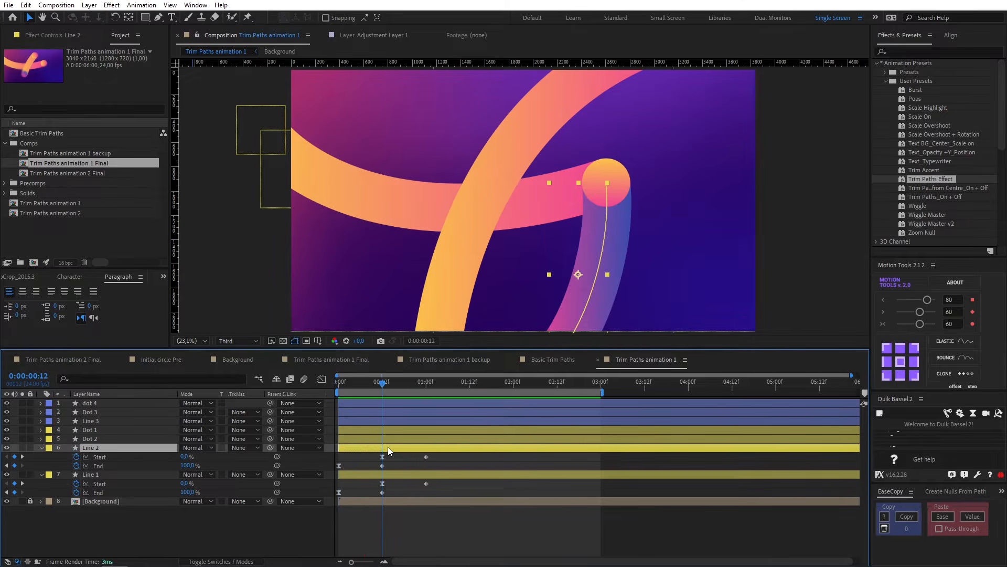
drag(367, 449, 410, 449)
click(401, 462)
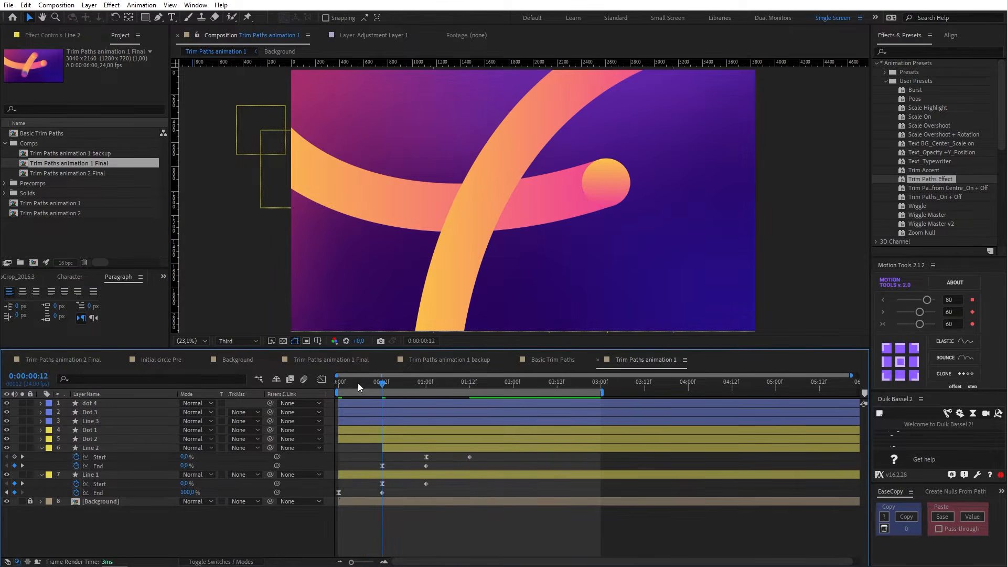
drag(357, 386, 381, 390)
Compare the positions of the Dot 1 and Dot 2 layers with the two ends of Line 1.
click(604, 183)
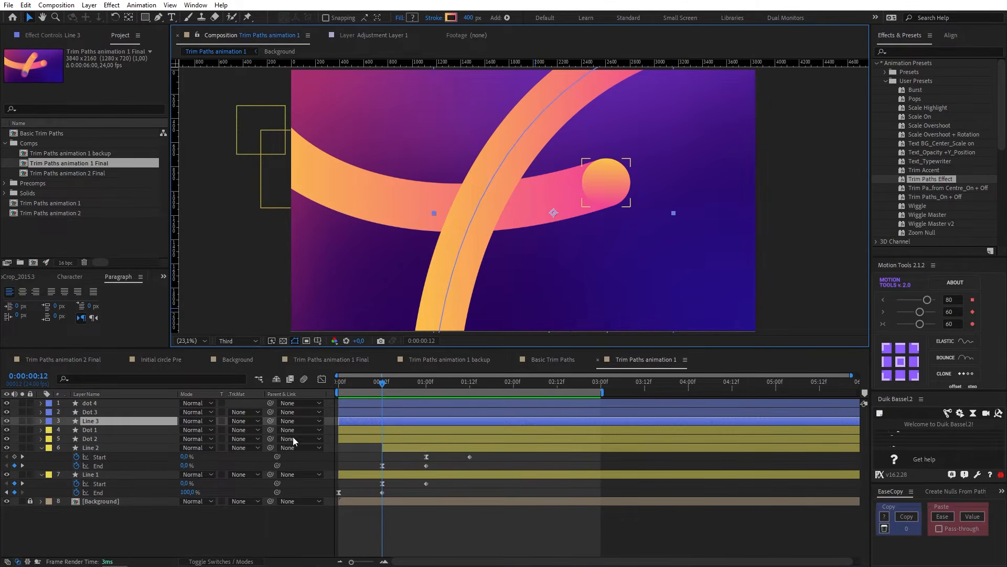
click(105, 433)
click(105, 437)
click(104, 430)
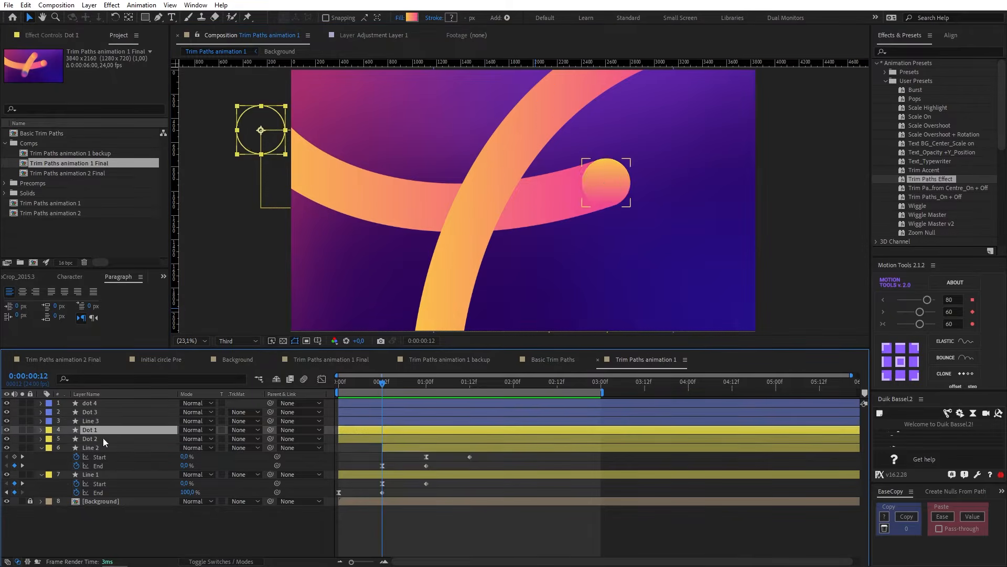
click(102, 438)
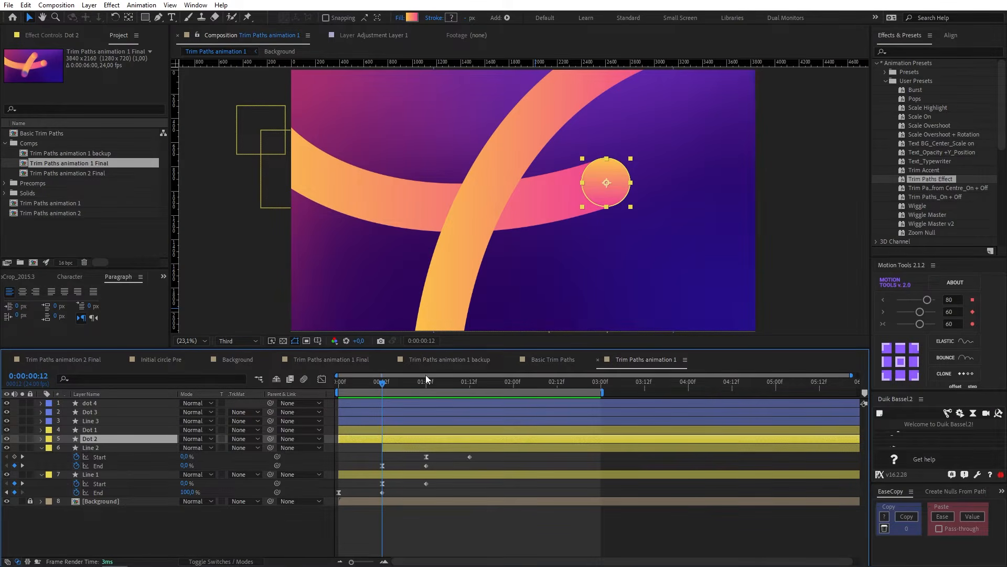
Filter Line 1 and Line 2 by "path", set Path keyframes on both at 0:12, and display their keyframed properties.
click(402, 447)
shift+click(402, 474)
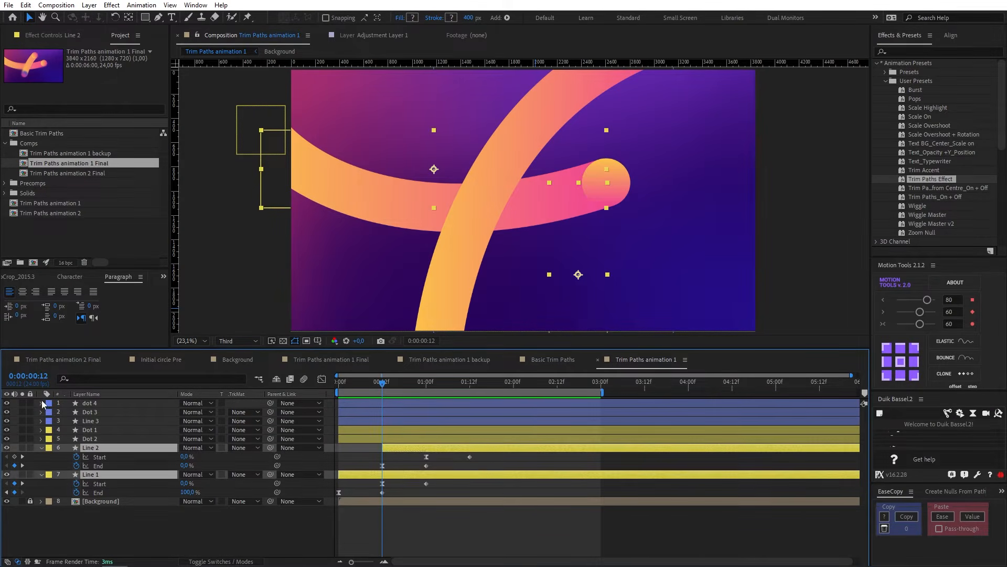
click(85, 378)
text(path)
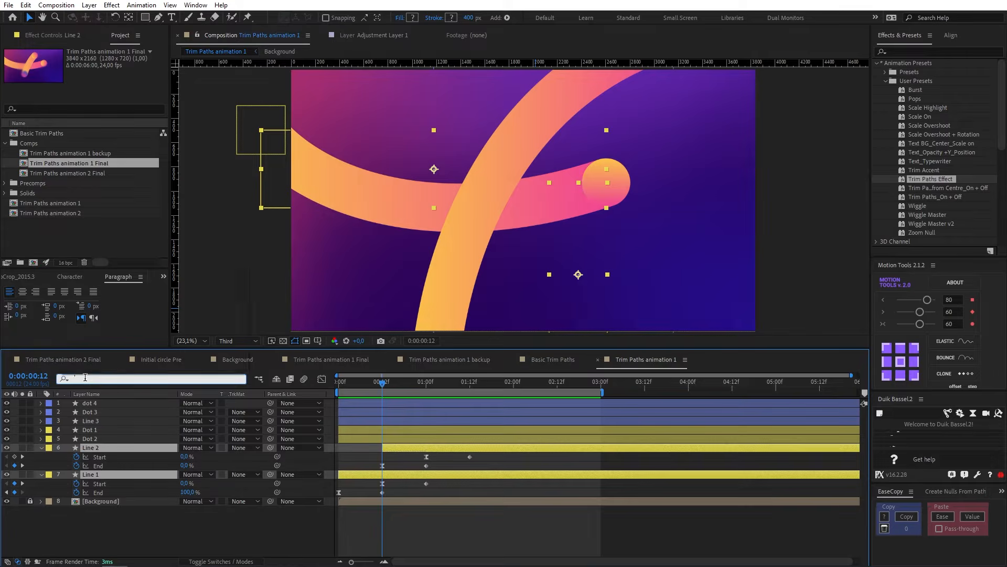
click(379, 495)
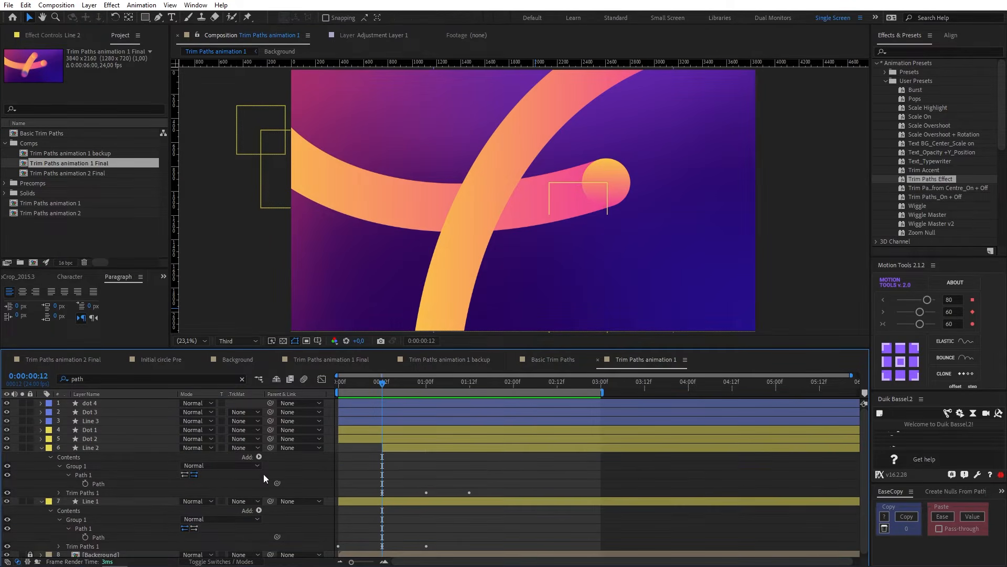
click(86, 483)
click(85, 536)
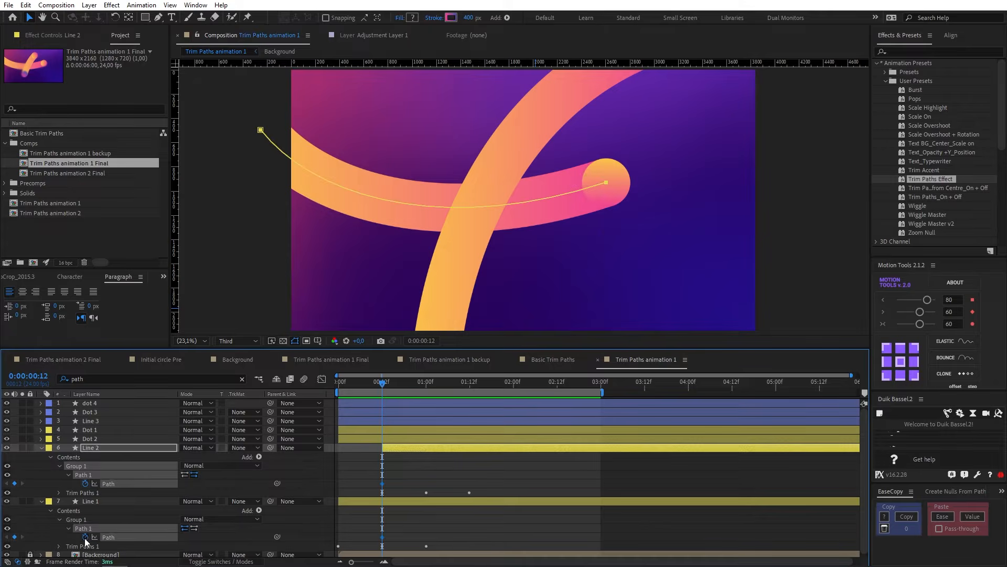
click(436, 502)
shift+click(407, 449)
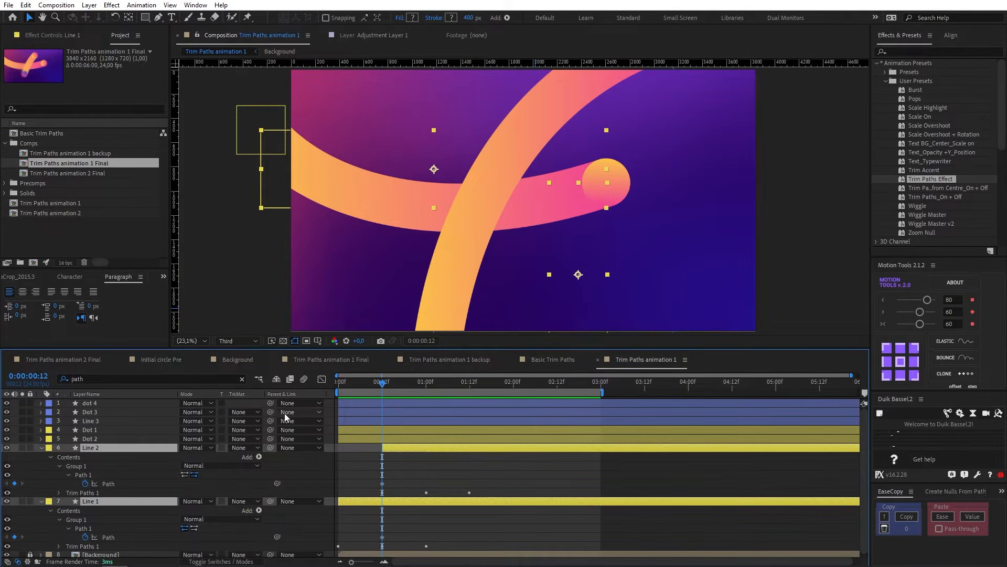
click(243, 378)
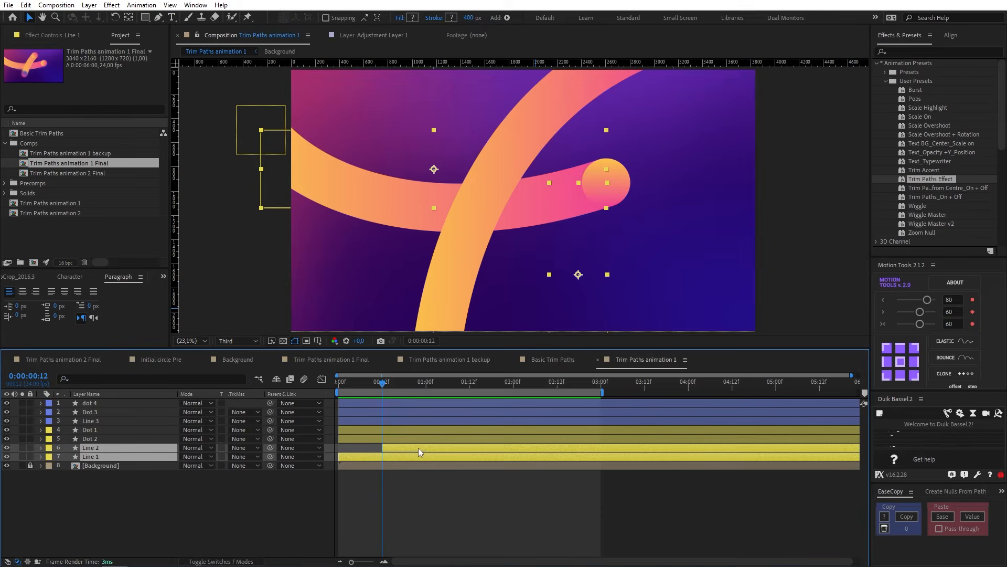
key(u)
Examine the Path keyframes of Line 1 and Line 2 alongside the Dot 1 layer, ending on Line 1's Path keyframe.
click(401, 458)
click(382, 455)
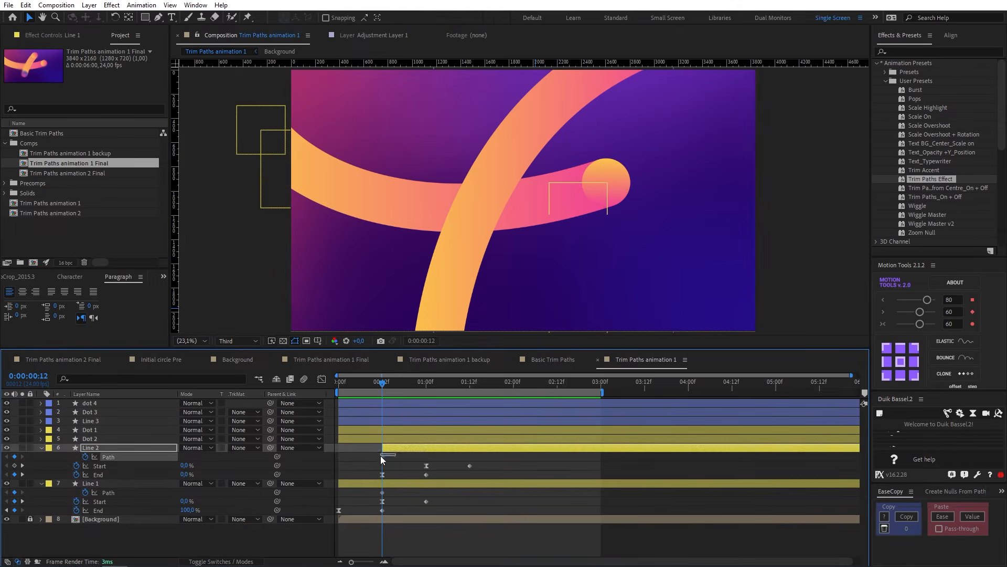
shift+click(383, 493)
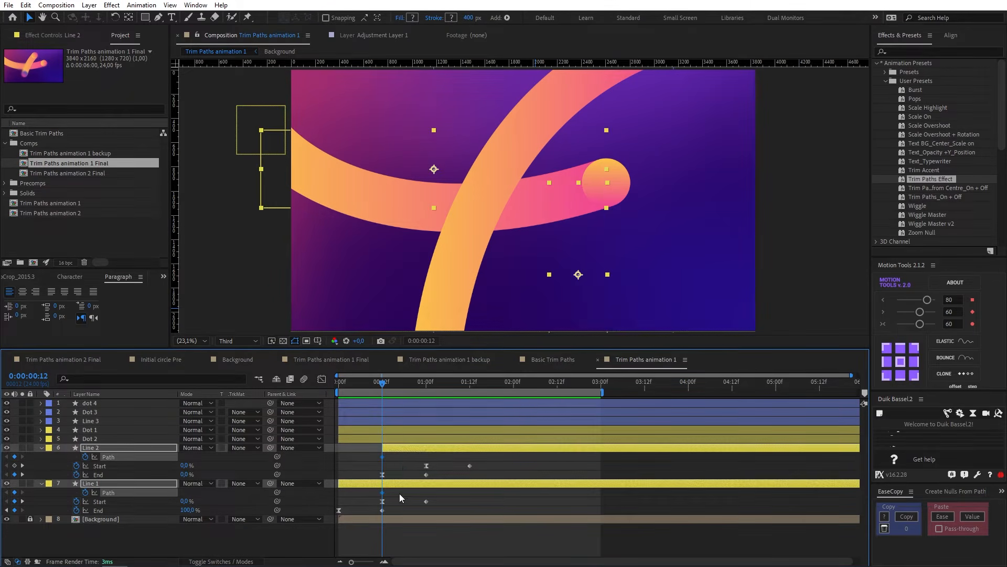
click(398, 493)
click(388, 430)
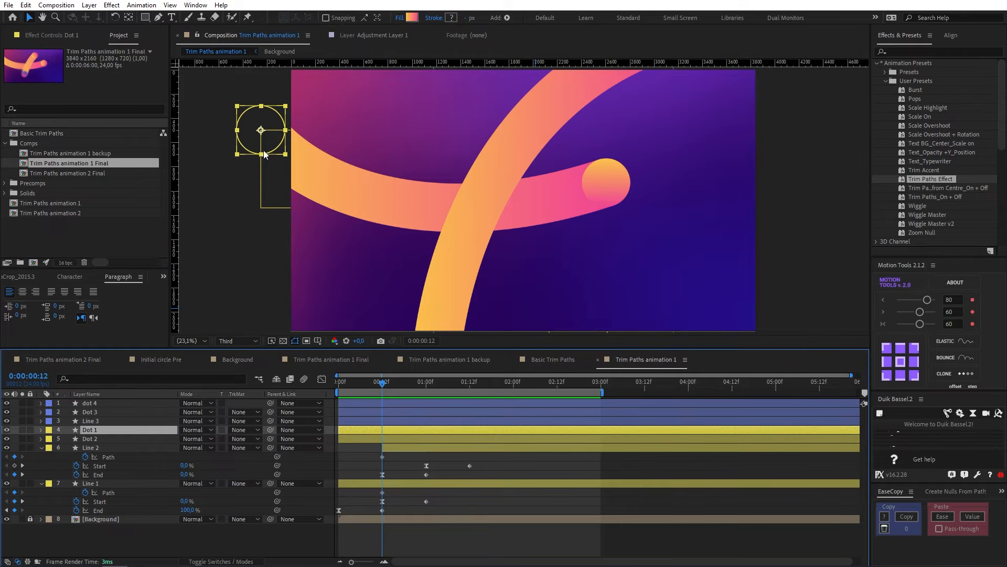
click(96, 447)
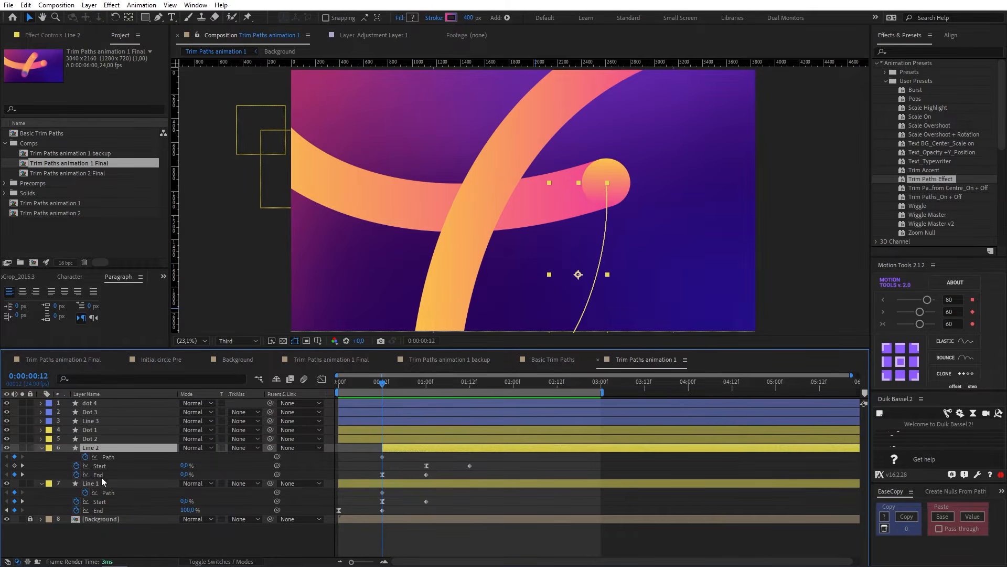
click(103, 482)
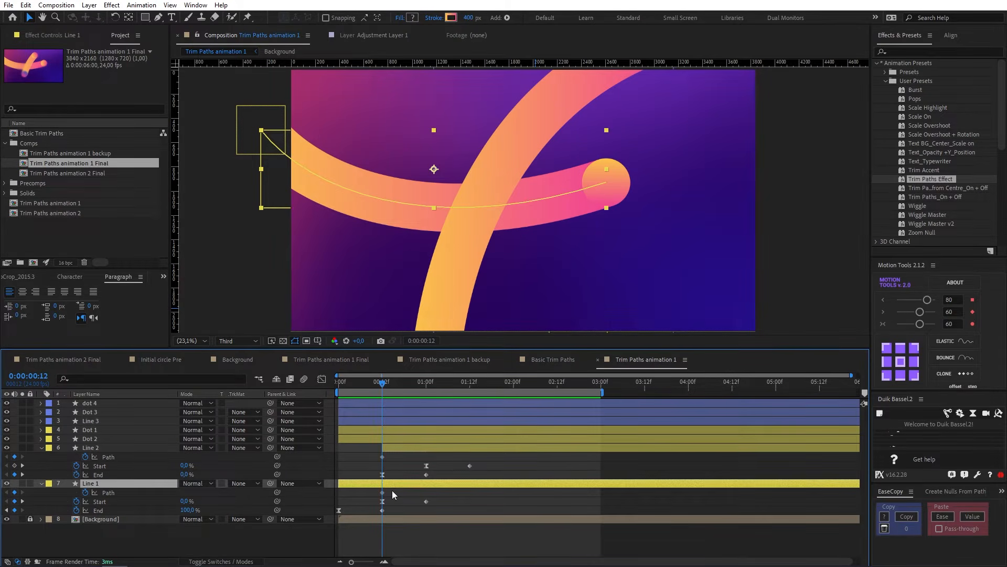
click(378, 492)
drag(378, 493, 377, 493)
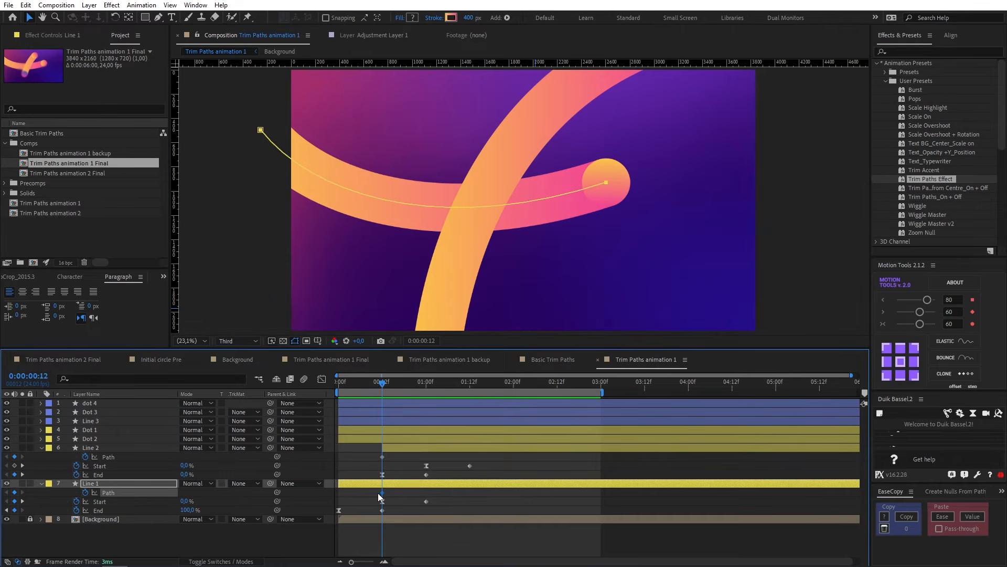
Set and display Position keyframes at 0:12 on both the Dot 1 and Dot 2 layers.
click(387, 440)
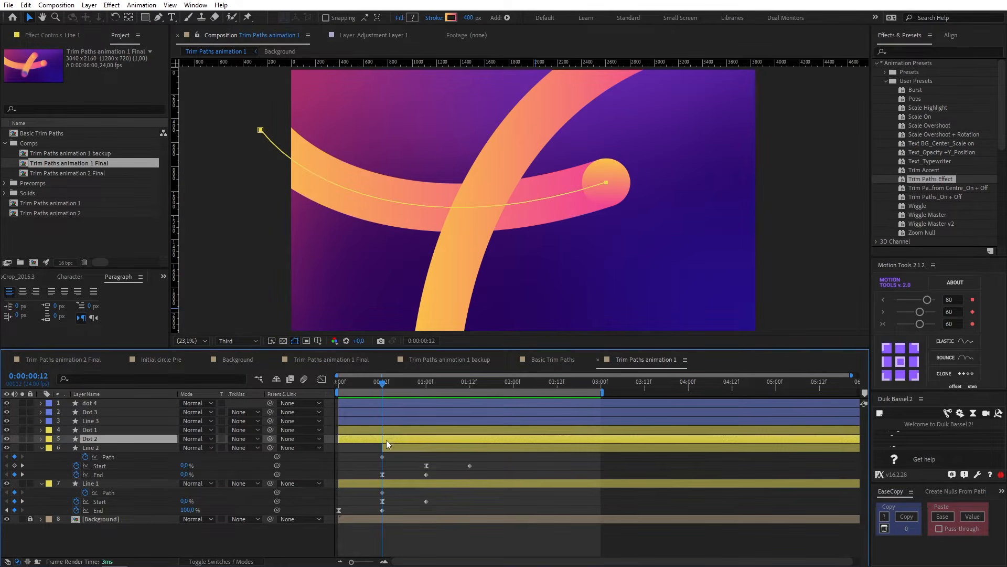
shift+click(386, 431)
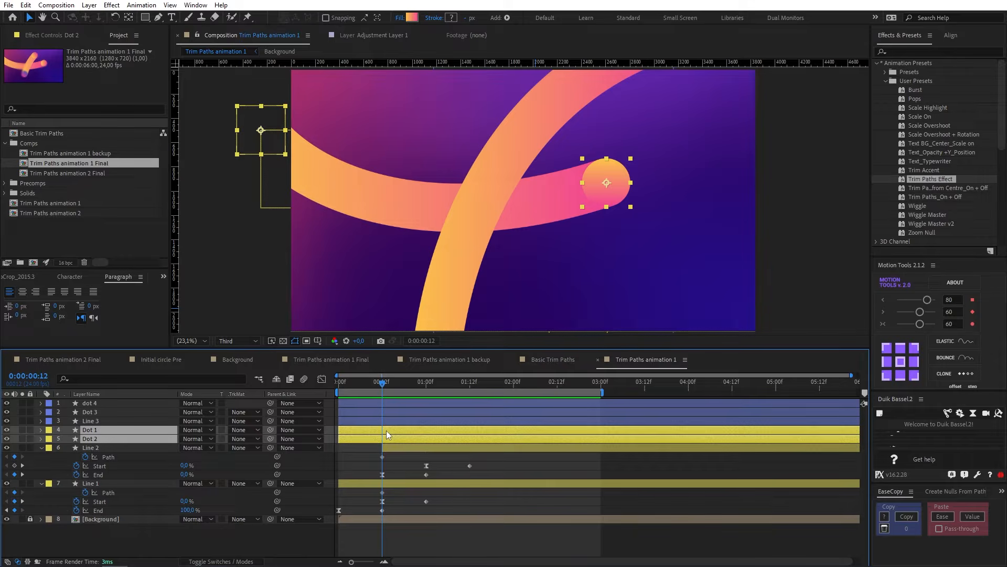
key(p)
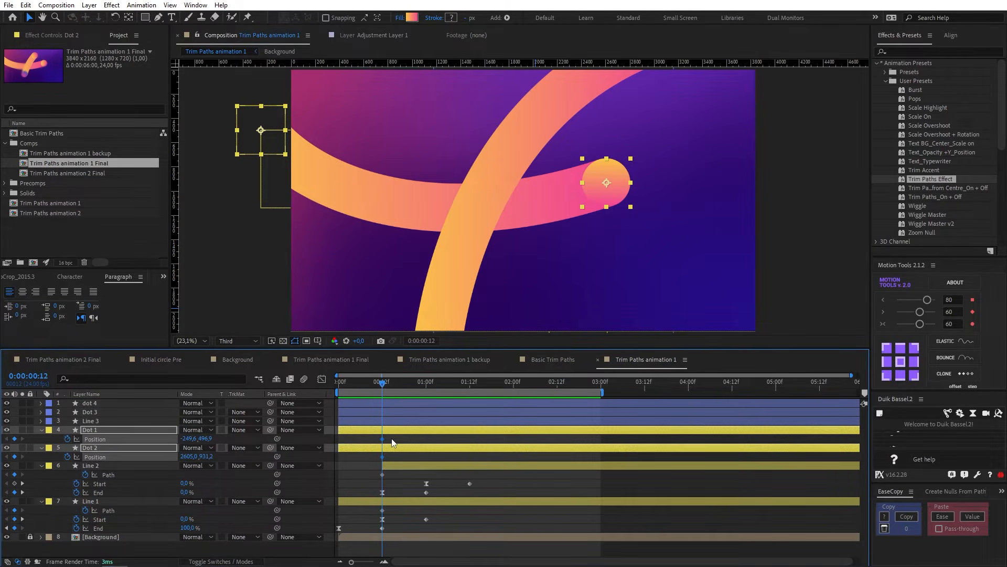
Paste the copied Line 1 path into Dot 1's Position property at 0:12.
click(392, 439)
click(392, 430)
click(390, 437)
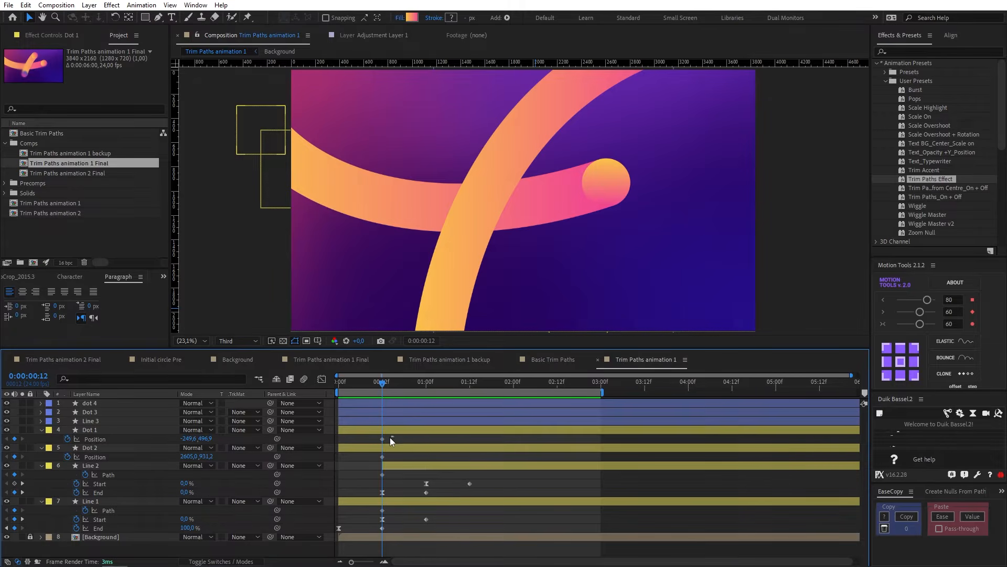
click(389, 437)
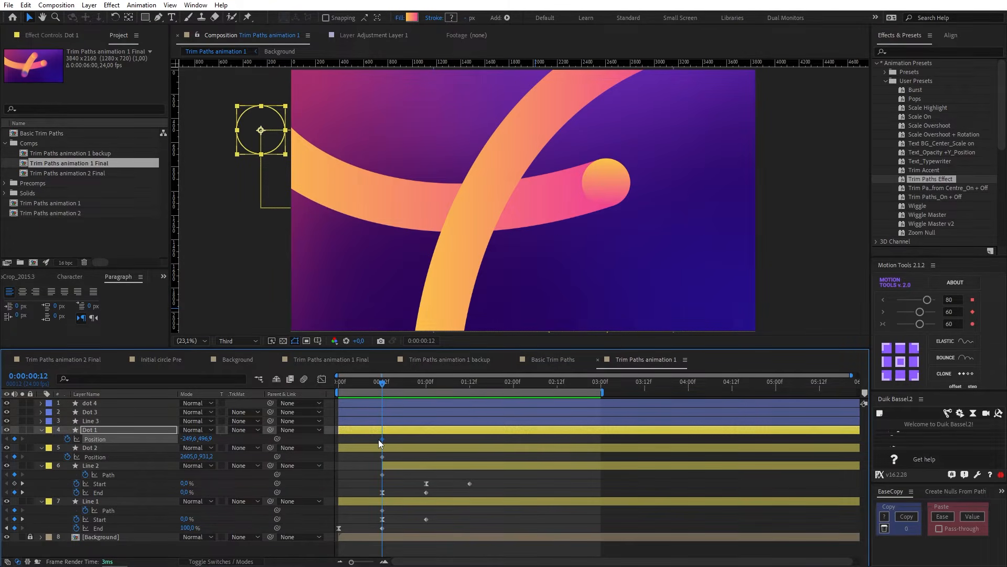
key(ctrl+v)
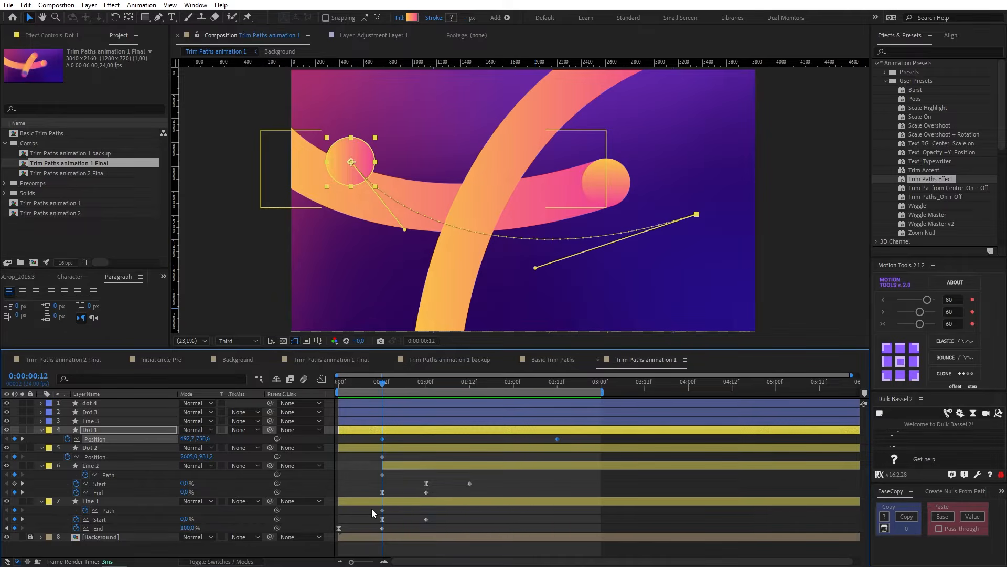
Move Dot 1's whole motion path so it lines up with the start and end of Line 1.
click(389, 467)
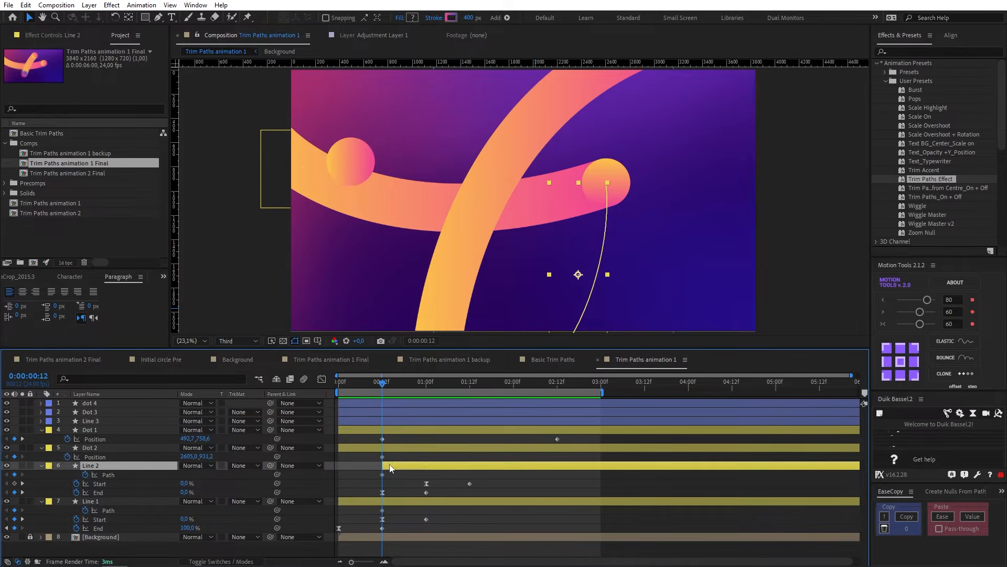
click(395, 501)
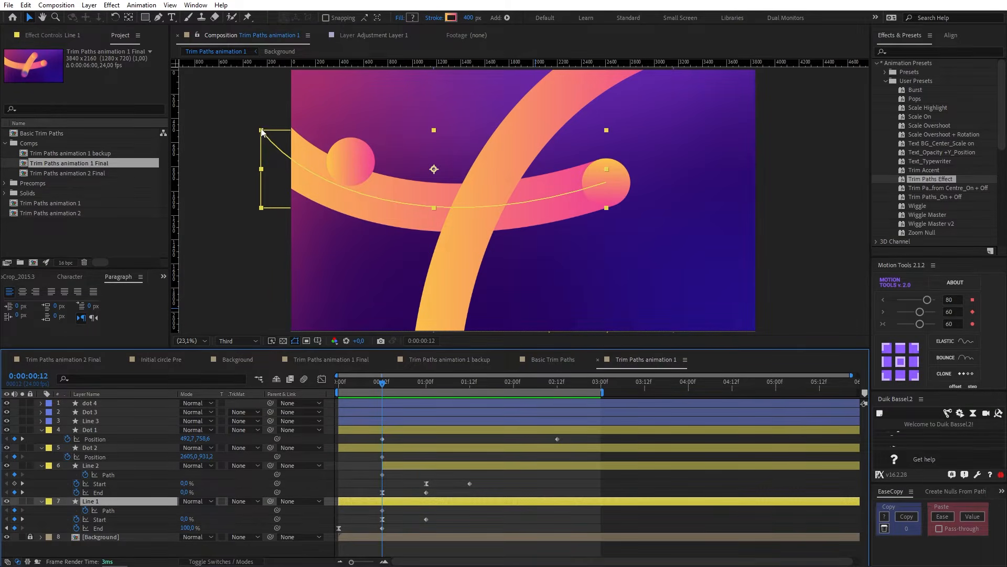
scroll(265, 134, up, 5)
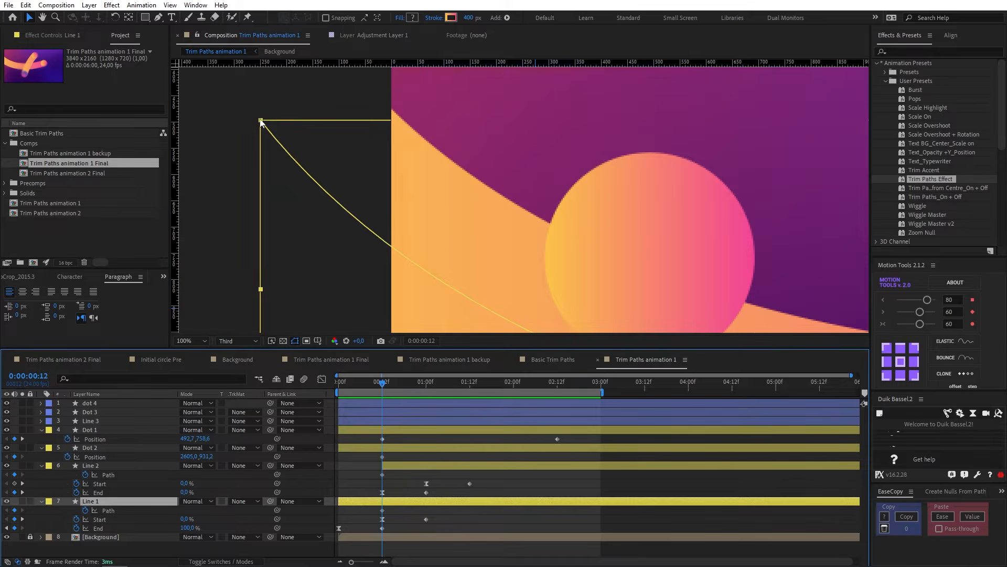
scroll(264, 126, down, 4)
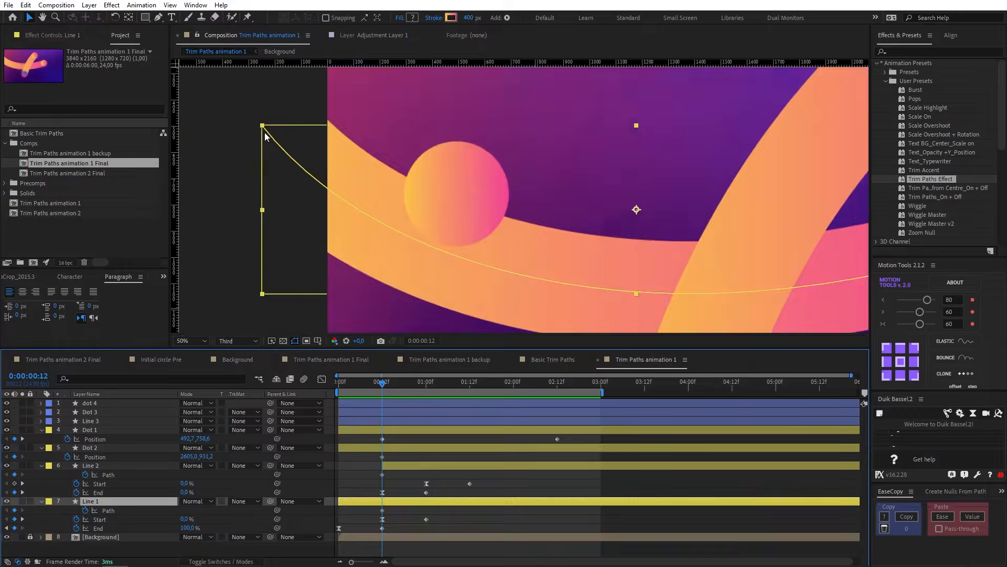
drag(569, 436, 374, 444)
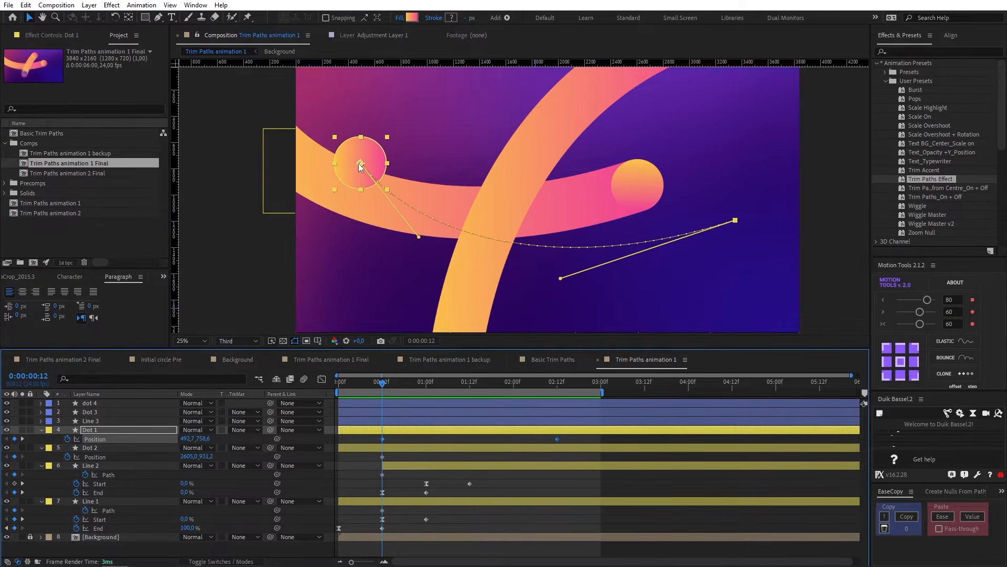
drag(360, 167, 264, 130)
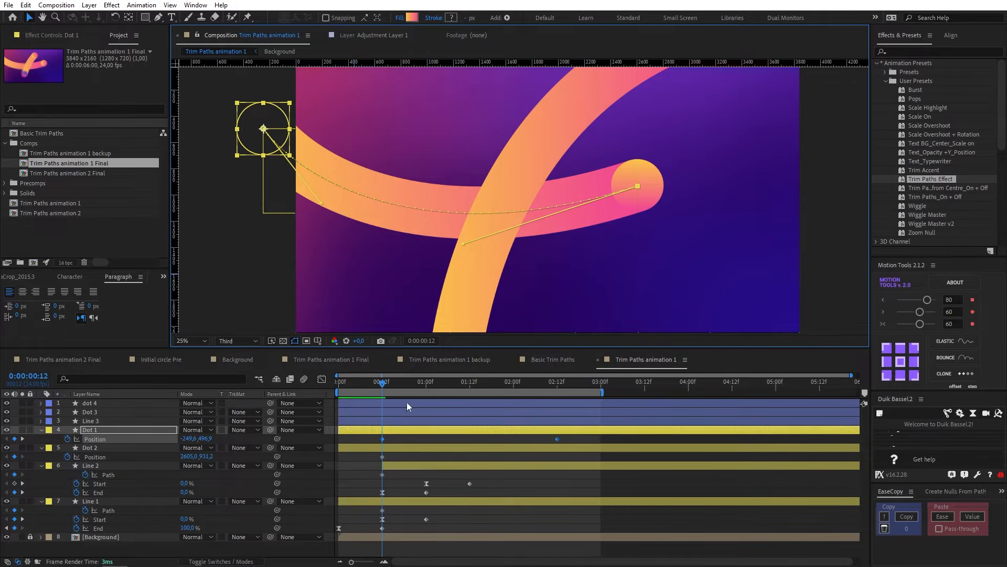
Move Dot 1's last Position keyframe to 1:00 and return the playhead to 0:12.
click(422, 439)
click(426, 384)
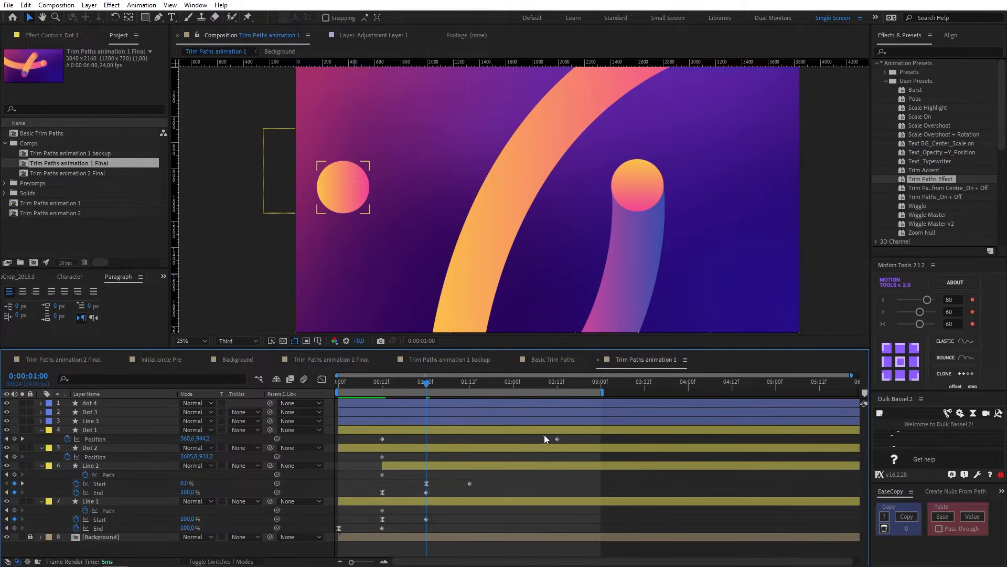
drag(557, 439, 423, 439)
click(381, 383)
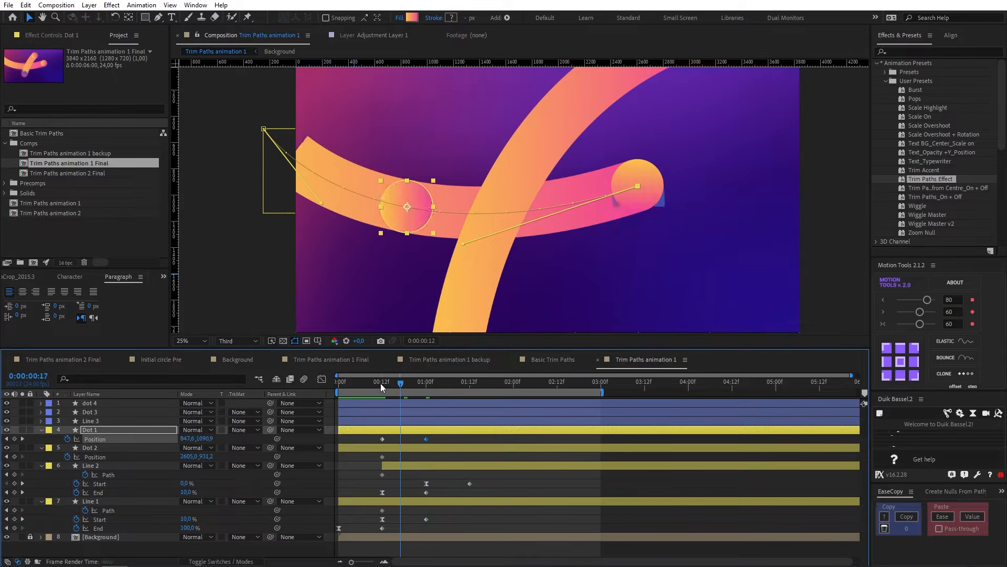
Apply an ease of 80 to Dot 1's first Position keyframe, and shift both keyframes to 0:00 and 0:12.
click(382, 438)
click(927, 300)
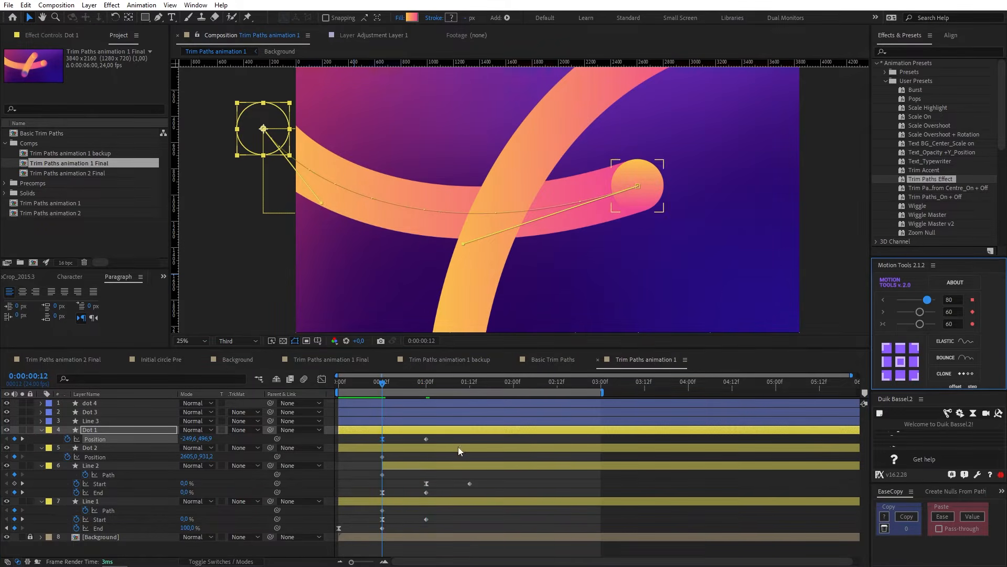
drag(443, 435, 338, 438)
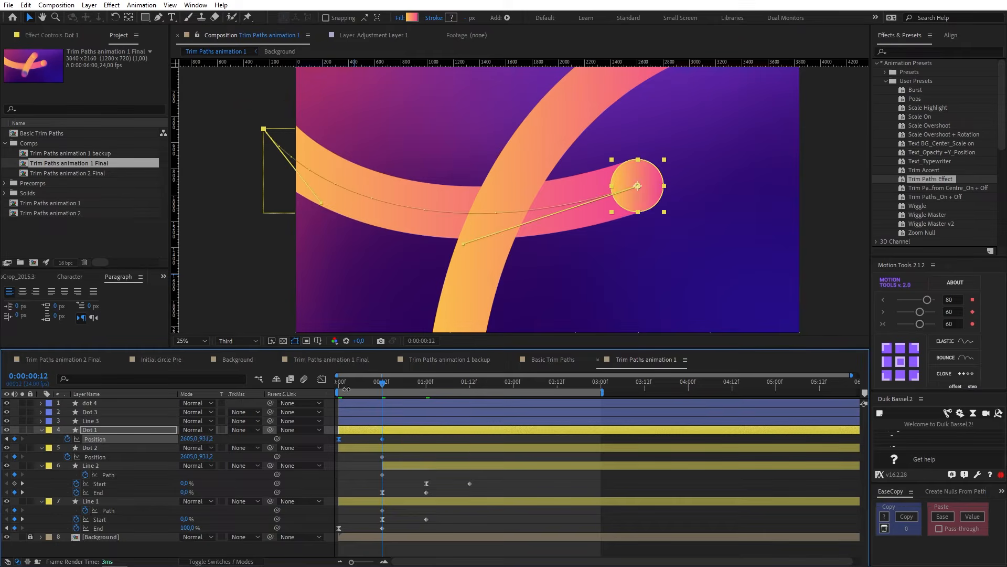
drag(342, 387, 380, 418)
Copy Line 2's path and paste it into Dot 2's Position property at 0:12.
click(392, 447)
click(390, 473)
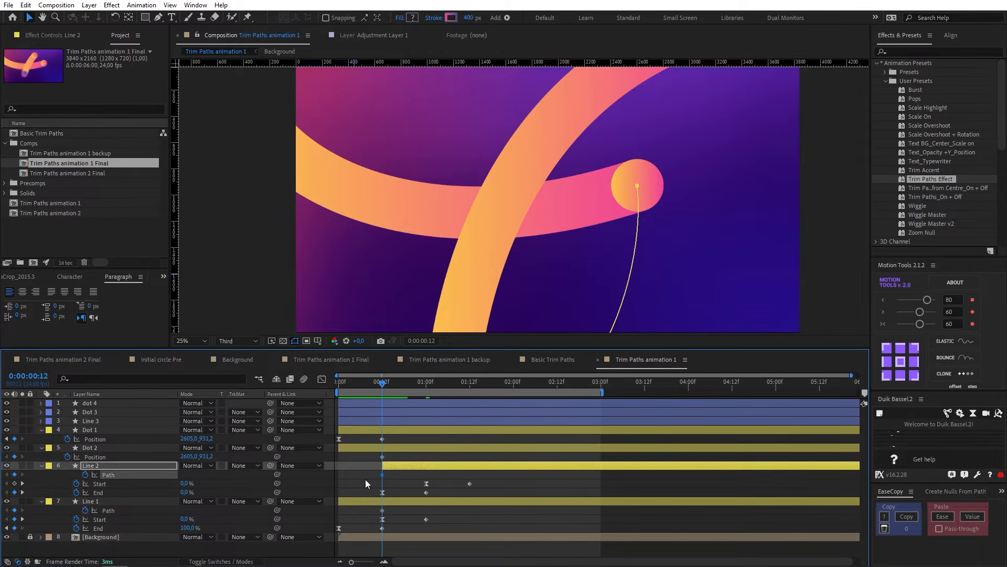
click(393, 456)
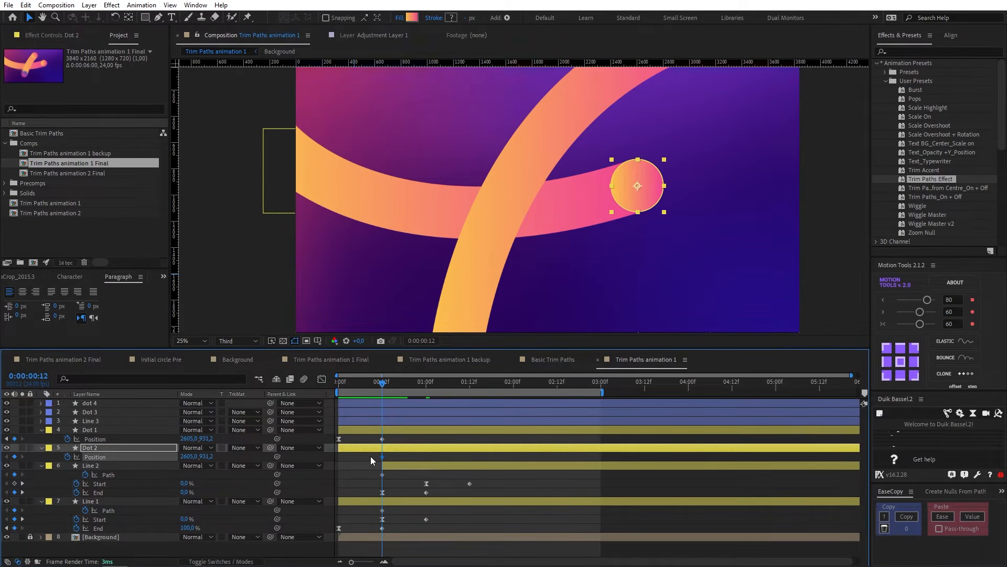
key(ctrl+v)
Move Dot 2's whole motion path so it lines up with both ends of Line 2.
drag(600, 262, 588, 151)
drag(549, 262, 483, 296)
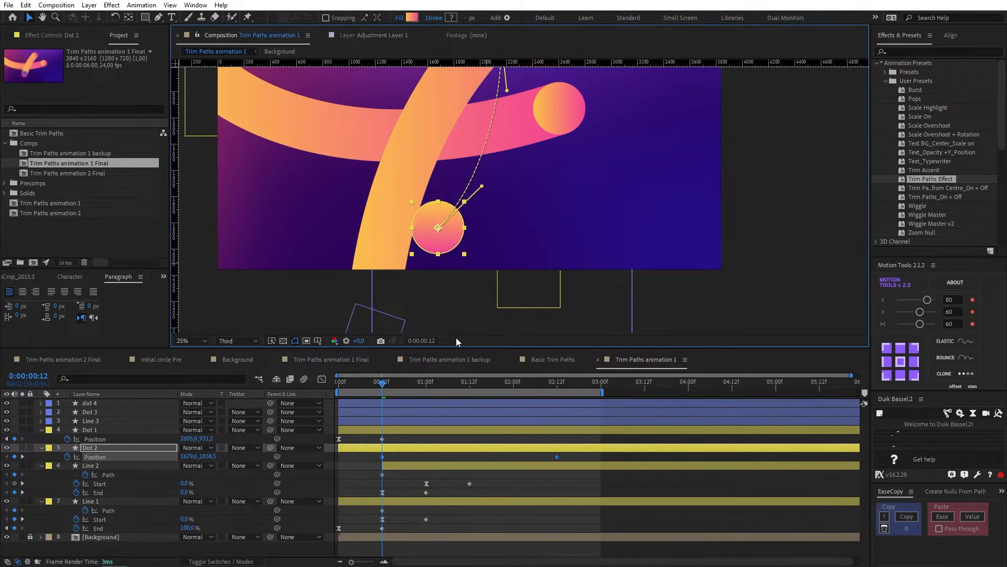
drag(439, 233, 497, 309)
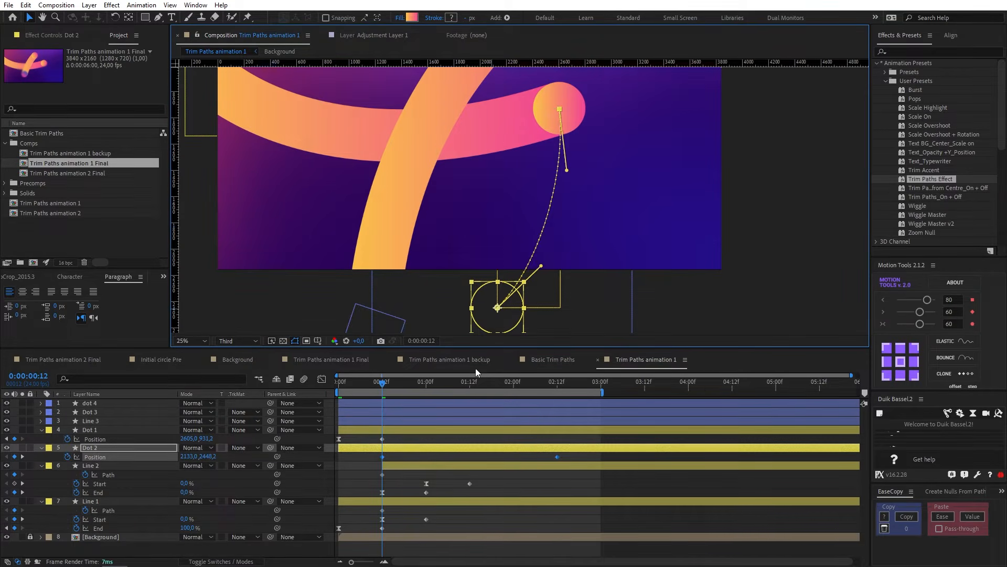
Move Dot 2's last Position keyframe to 1:00 and scrub to check the dot's travel direction against Line 2.
click(458, 455)
drag(557, 456, 426, 456)
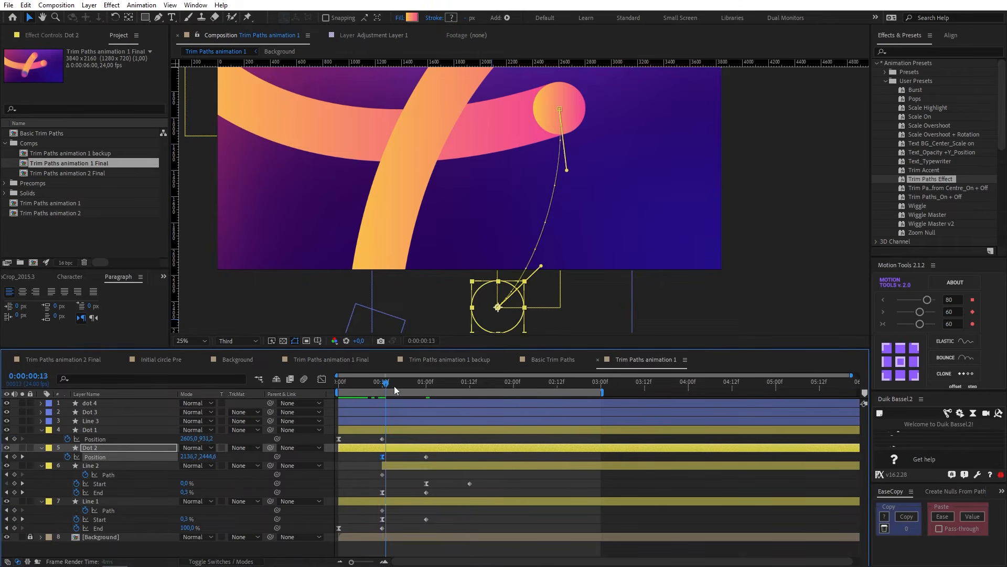
mouse_move(394, 385)
mouse_down()
mouse_move(426, 384)
mouse_move(404, 381)
mouse_move(413, 382)
mouse_up()
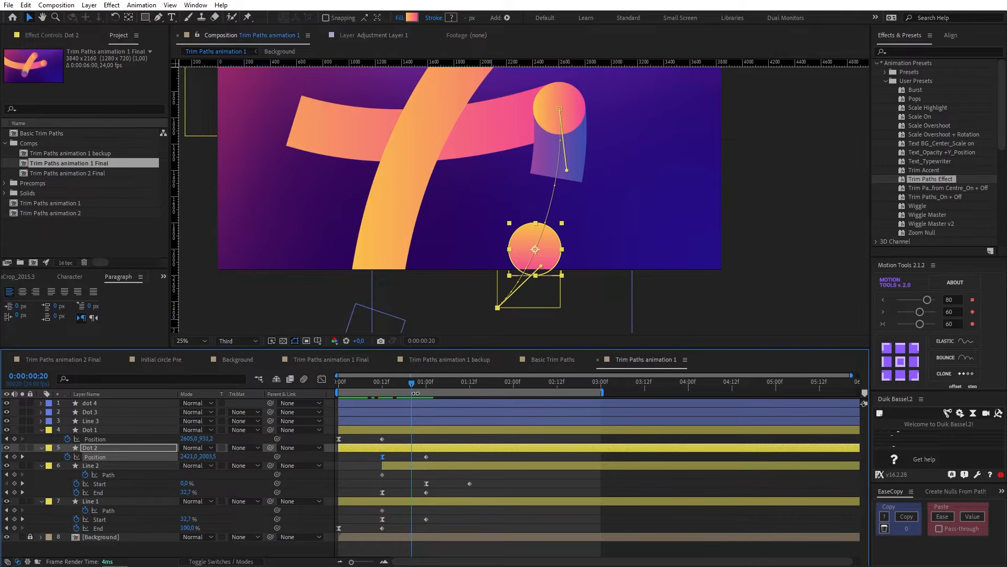
click(410, 452)
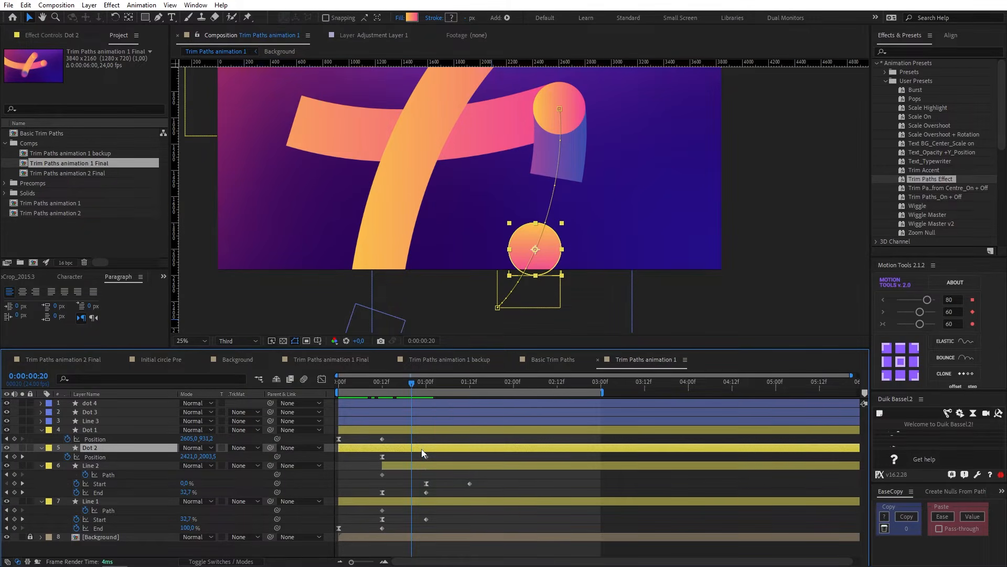
mouse_move(406, 386)
mouse_down()
mouse_move(387, 385)
mouse_move(428, 385)
mouse_move(408, 388)
mouse_up()
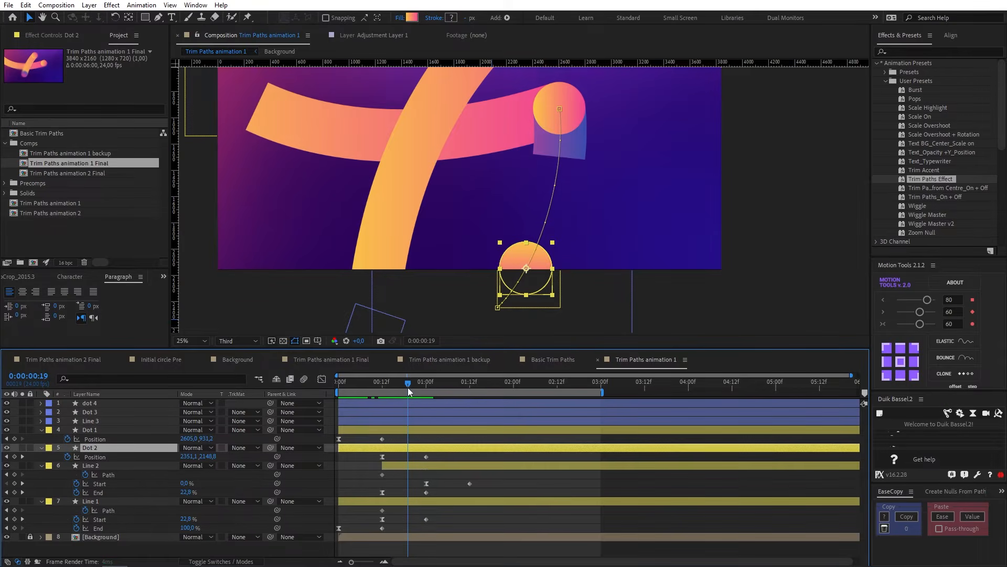
Time-reverse Dot 2's two Position keyframes.
click(382, 456)
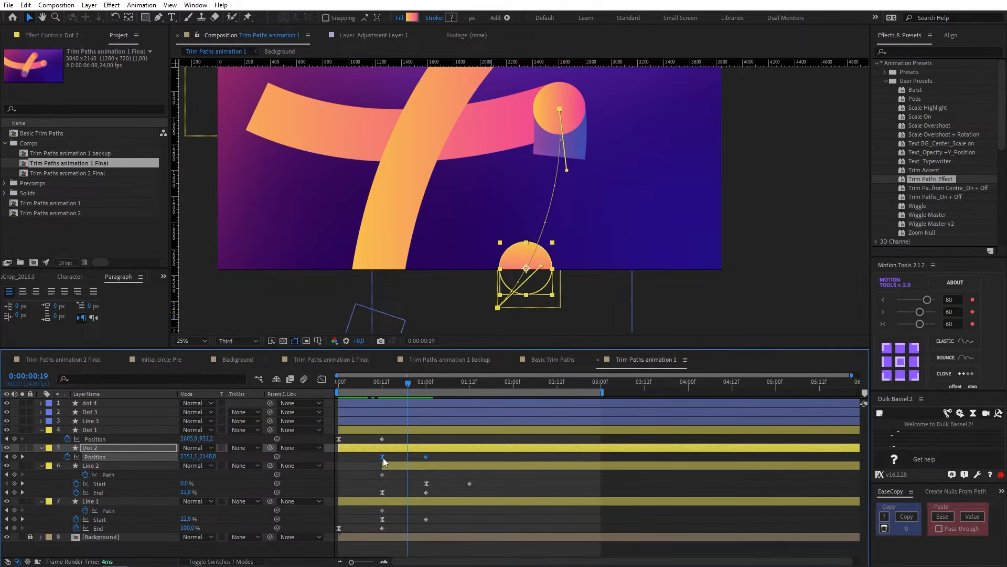
right_click(383, 457)
mouse_move(445, 450)
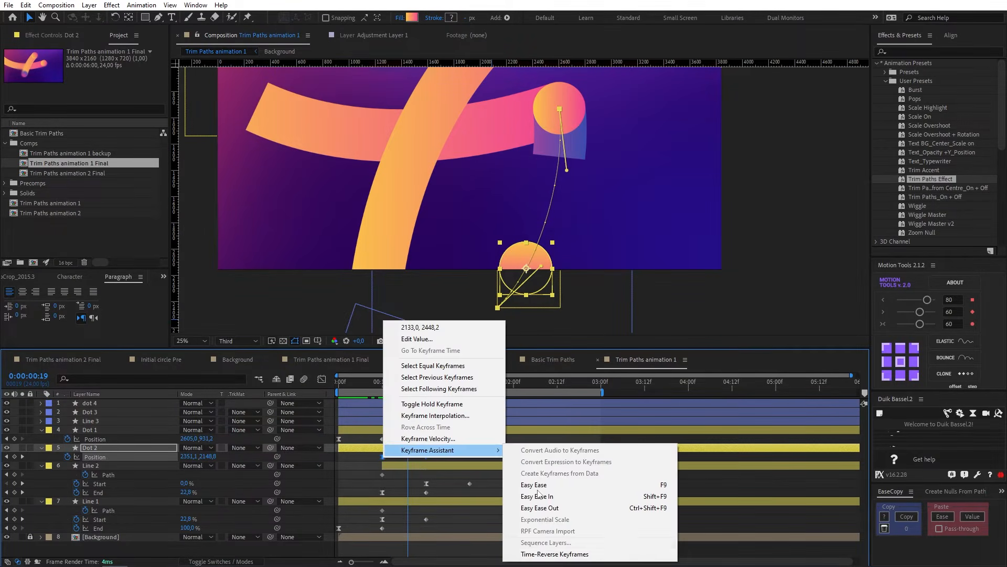
click(555, 554)
Reset Dot 2's Position keyframe at 1:00 to linear, apply an ease of 80 to the one at 0:12, and preview the animation.
click(435, 455)
click(426, 457)
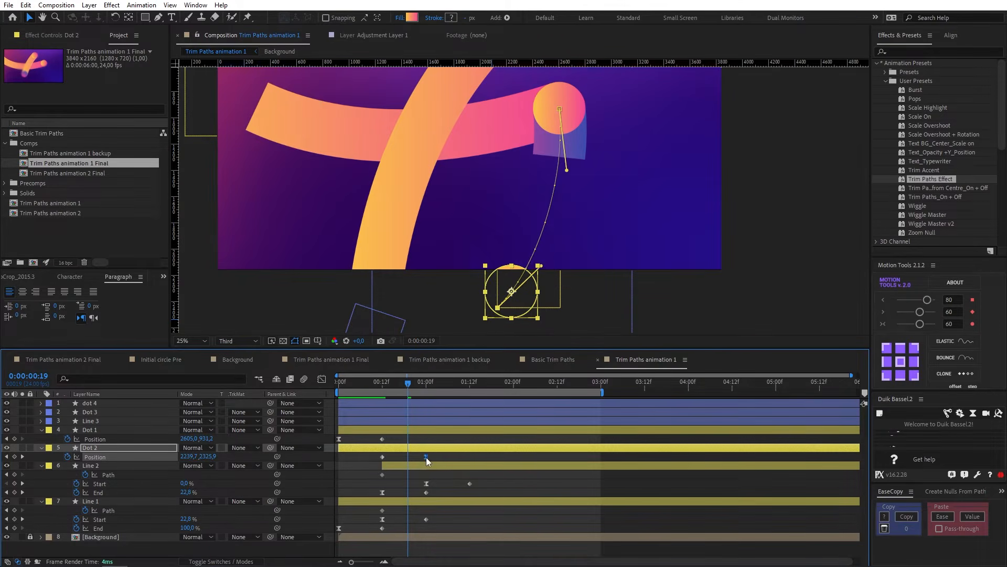
ctrl+click(426, 456)
click(928, 300)
scroll(396, 313, down, 1)
key(space)
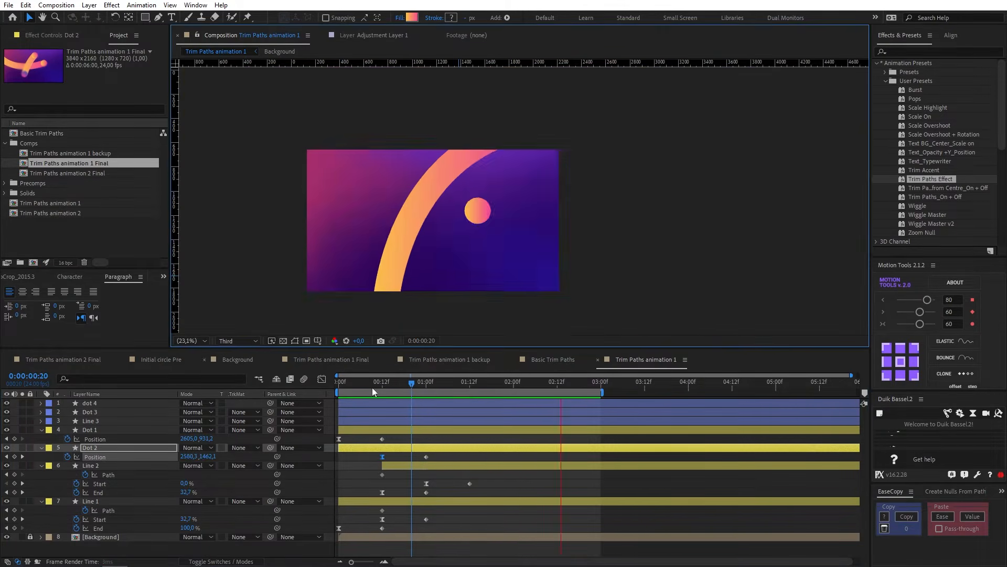
Fit the composition in the viewer and trim the start of the Dot 2 layer to 0:12.
key(shift+slash)
drag(343, 386, 382, 387)
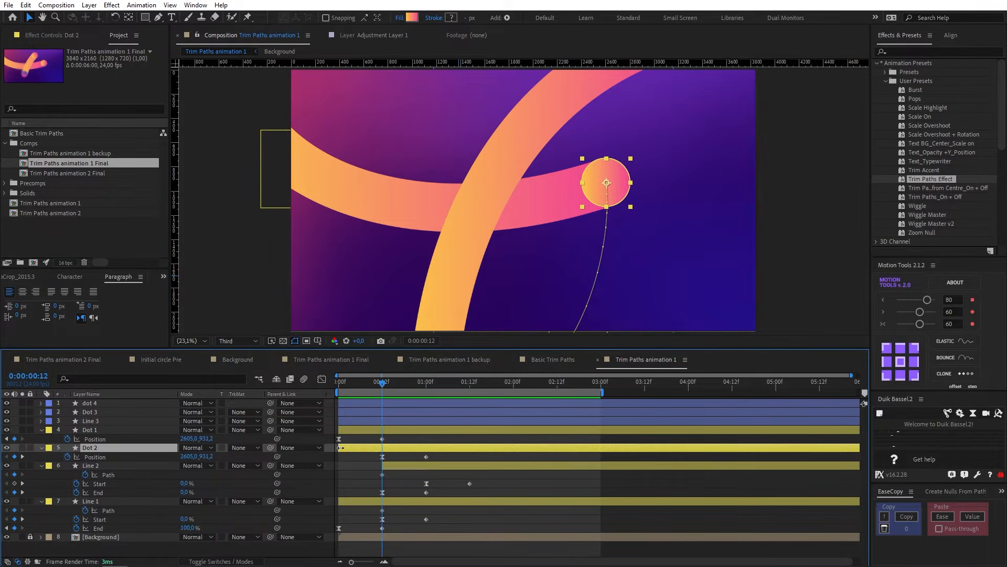
drag(344, 449, 388, 450)
Copy Dot 2's two Position keyframes and paste them onto Dot 1 at 1:00.
drag(374, 383, 426, 384)
click(599, 185)
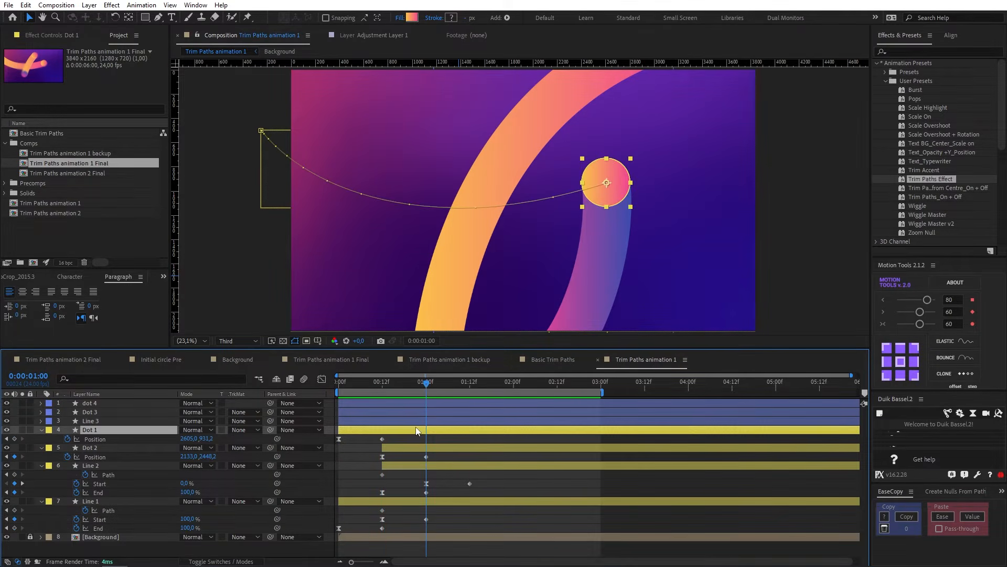
drag(602, 215, 607, 181)
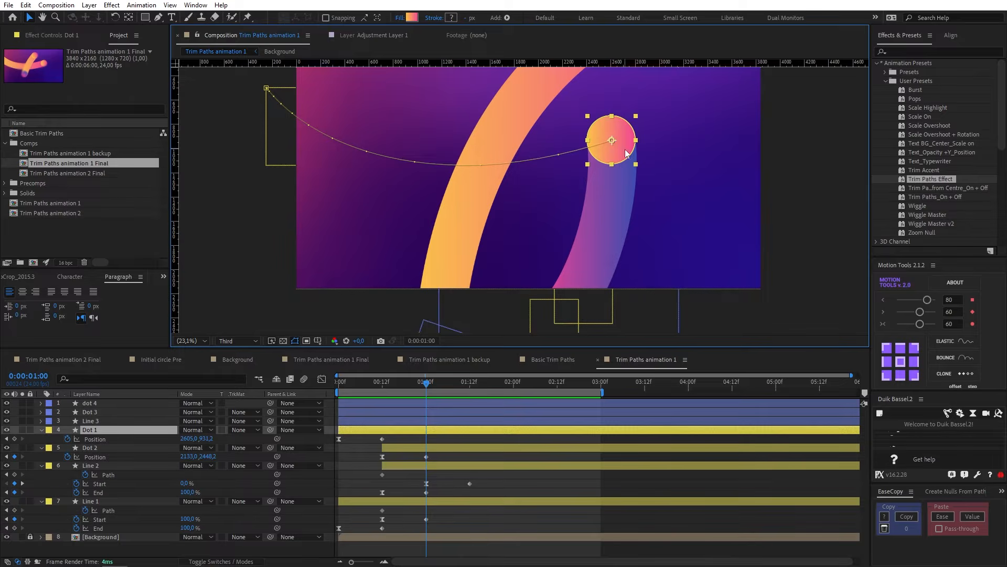
drag(435, 454, 377, 460)
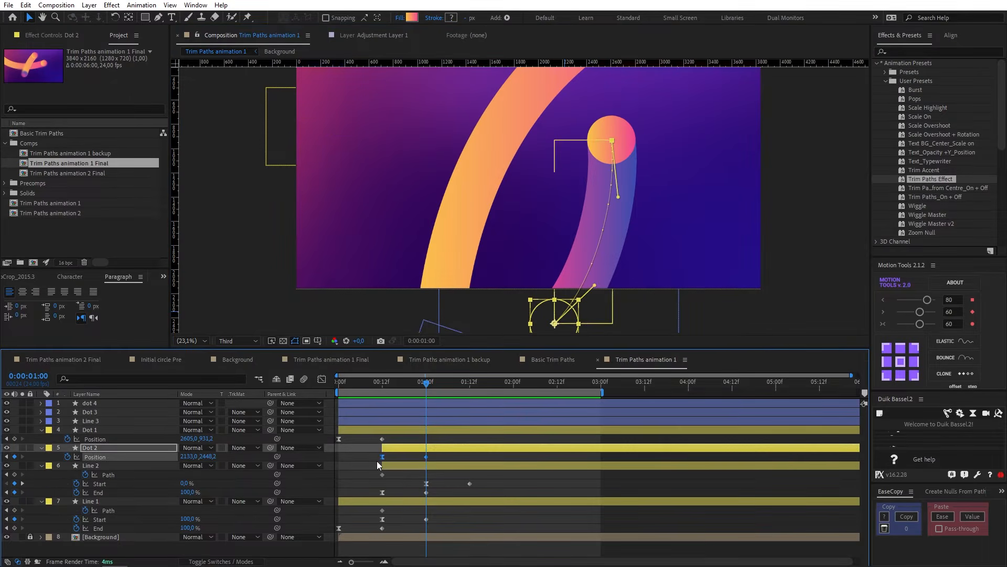
click(425, 432)
key(ctrl+v)
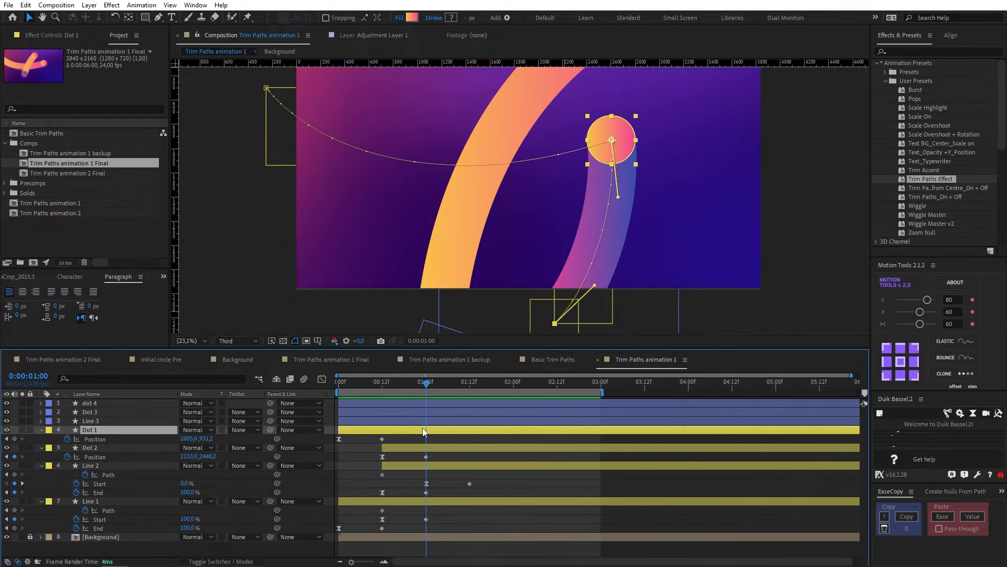
Convert Dot 1's Position keyframe at 0:12 to a hold keyframe and scrub through the animation.
drag(422, 390, 385, 385)
drag(397, 437, 376, 442)
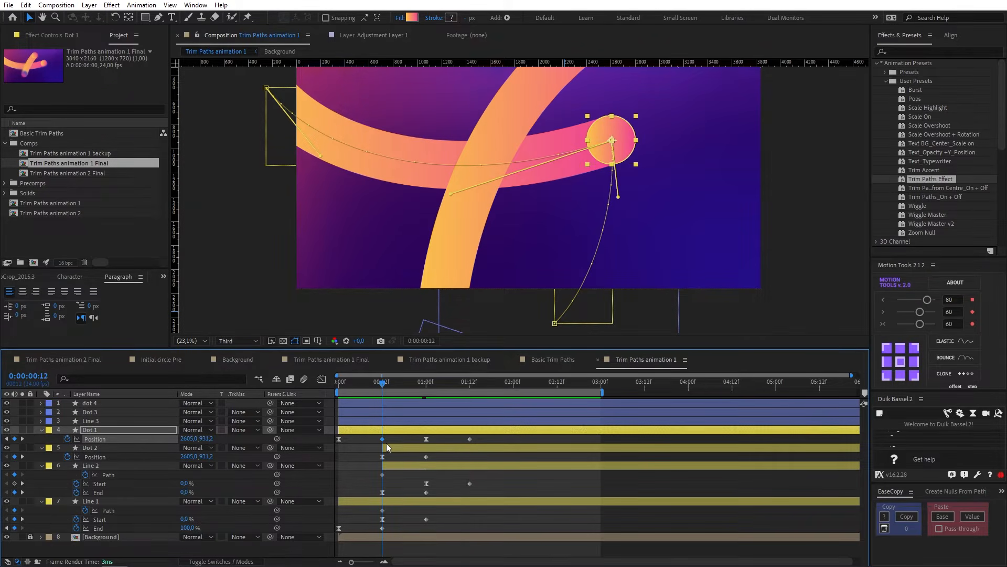
mouse_move(384, 440)
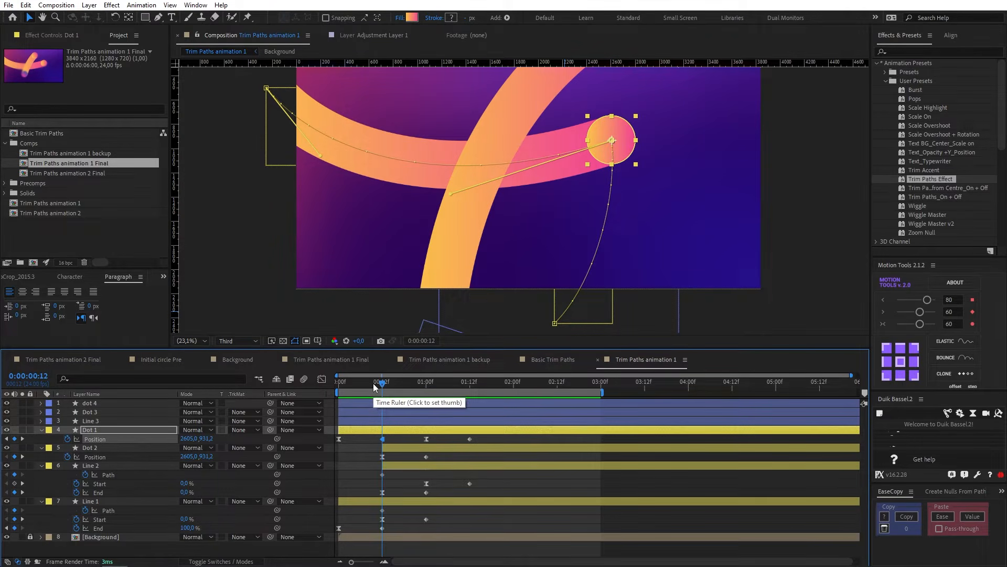
drag(374, 386, 458, 409)
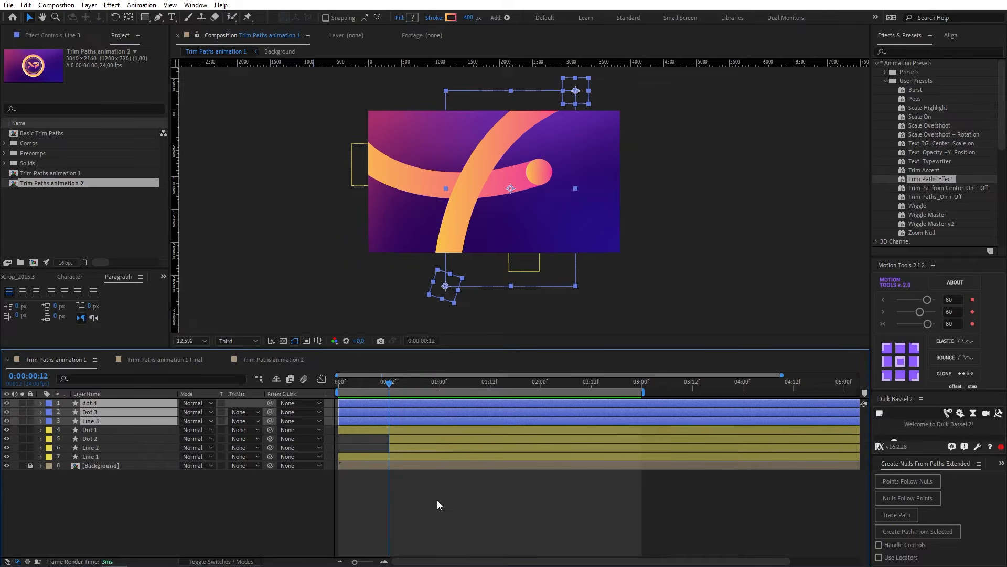
Select dot 4, Dot 3 and the curved line in turn in the composition to review the second set of shapes.
click(578, 94)
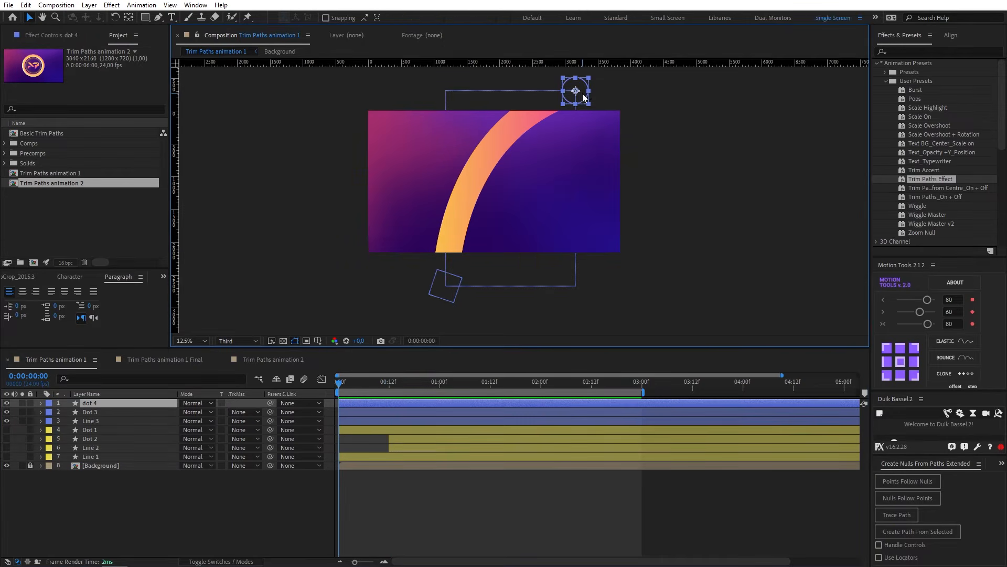
click(444, 290)
click(465, 203)
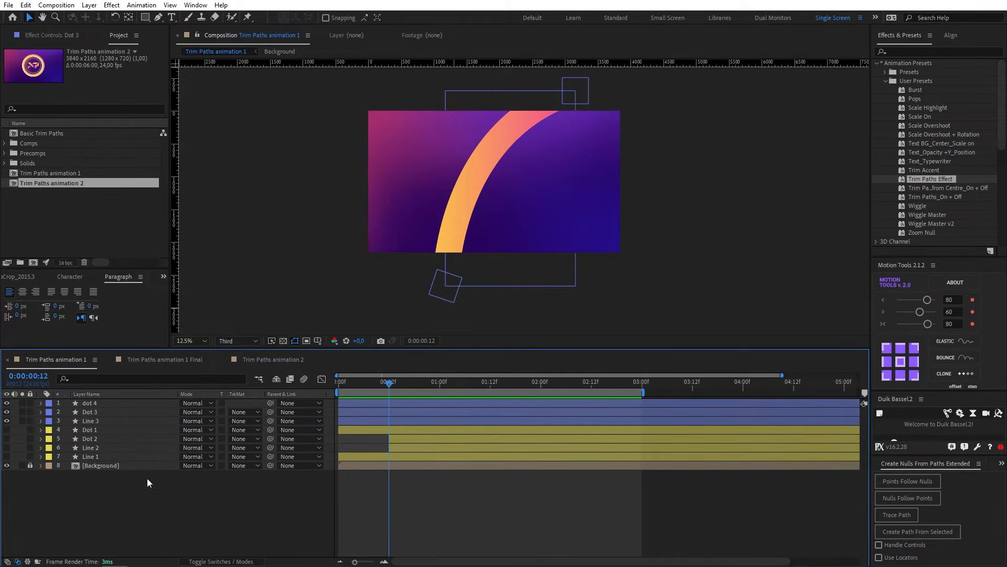
Create a Trace Path null from the Path property of Line 3 and reveal the null's Progress keyframes.
click(80, 423)
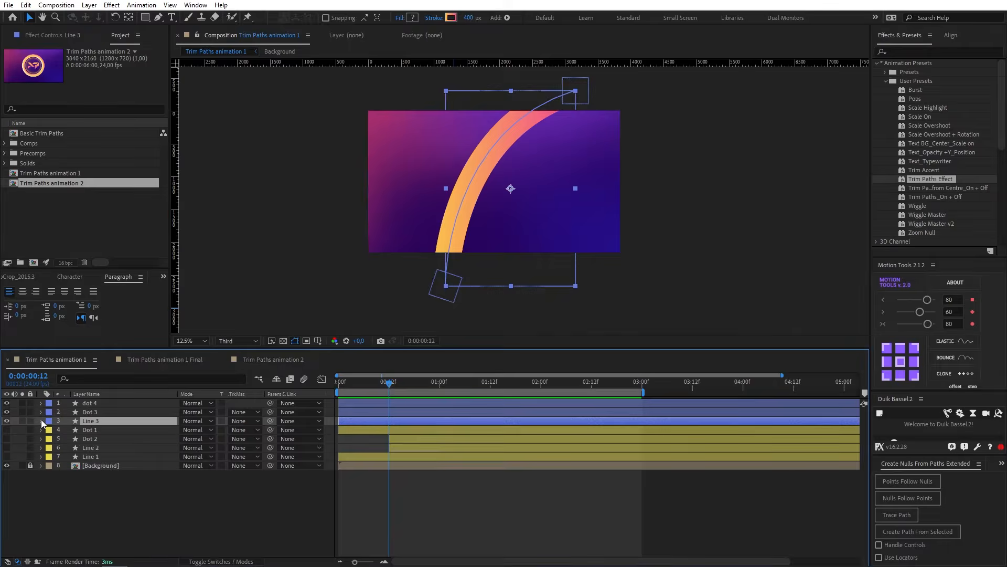
click(41, 421)
click(85, 448)
click(99, 457)
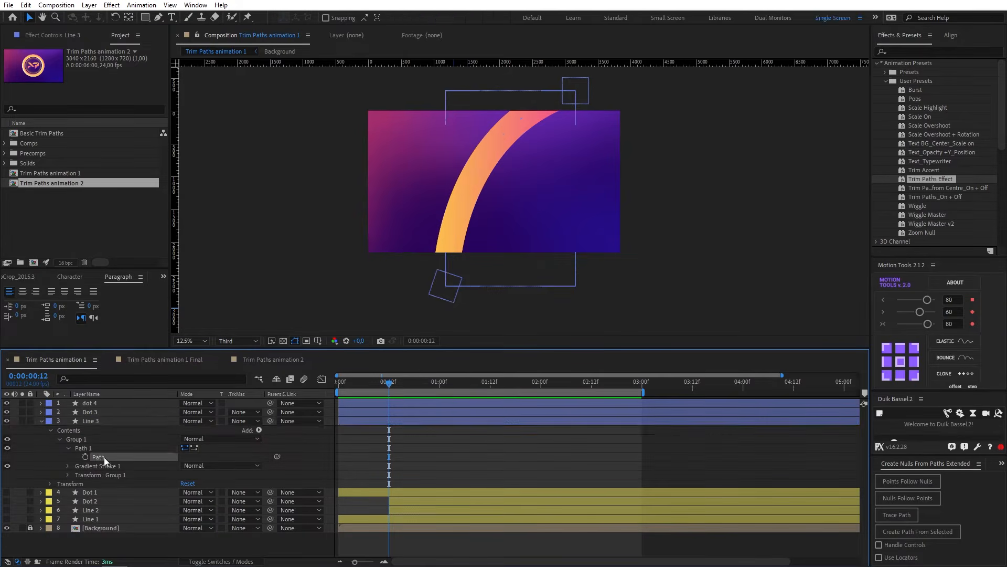
click(894, 511)
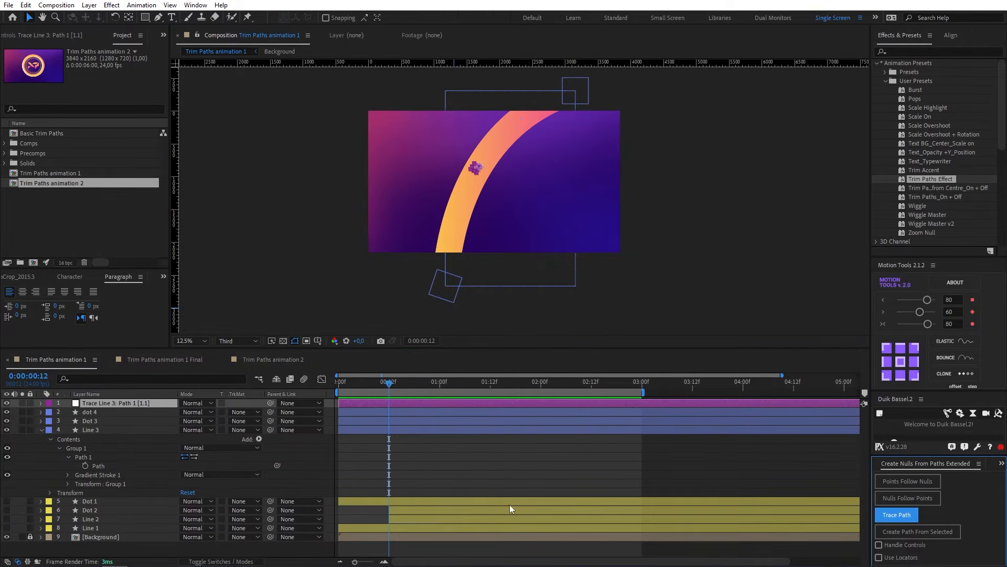
key(u)
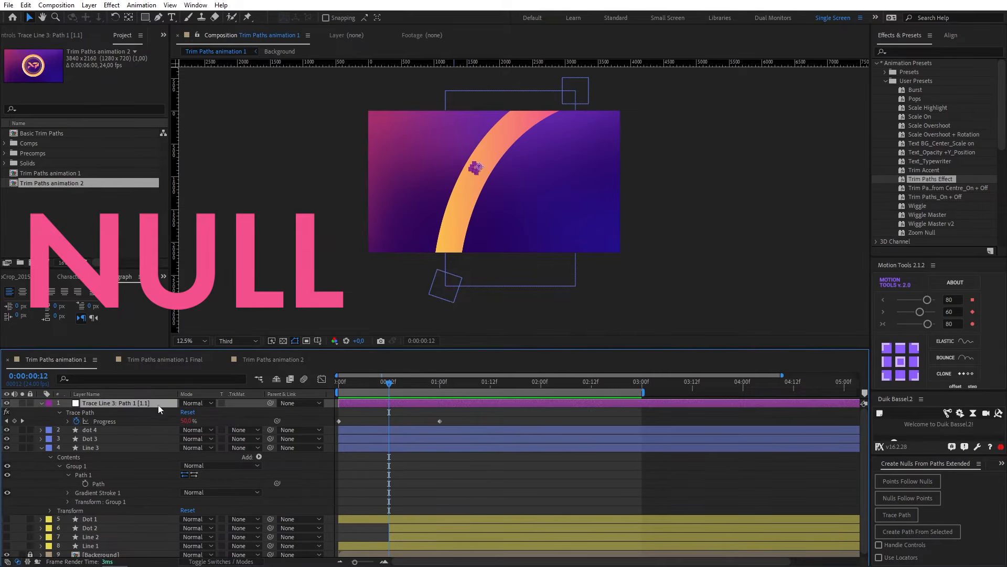
Scrub between 0:00 and 1:00 to check how Progress moves the trace null along Line 3's path.
click(343, 414)
drag(340, 385, 419, 411)
key(Home)
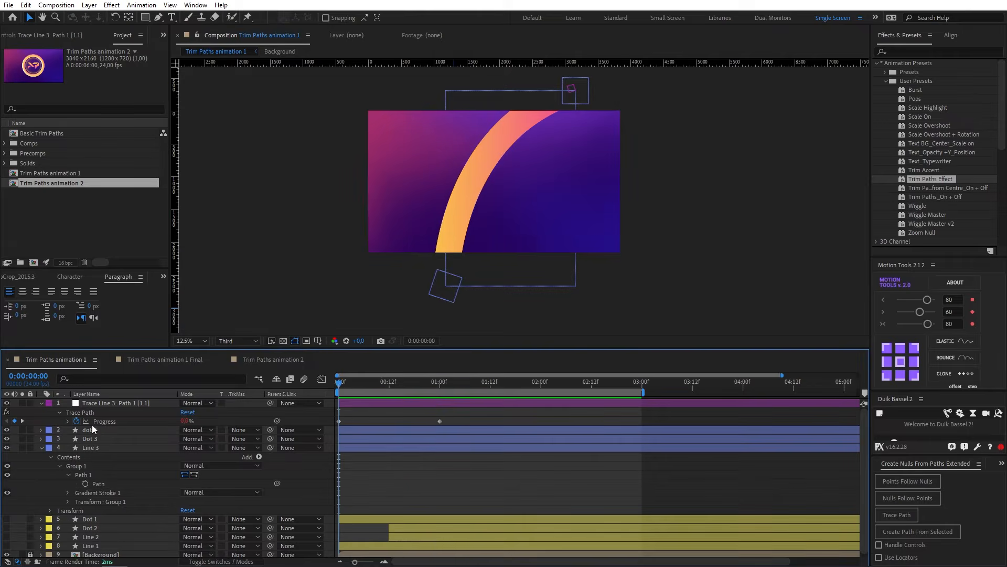
drag(345, 381, 435, 386)
drag(438, 425, 324, 427)
click(345, 404)
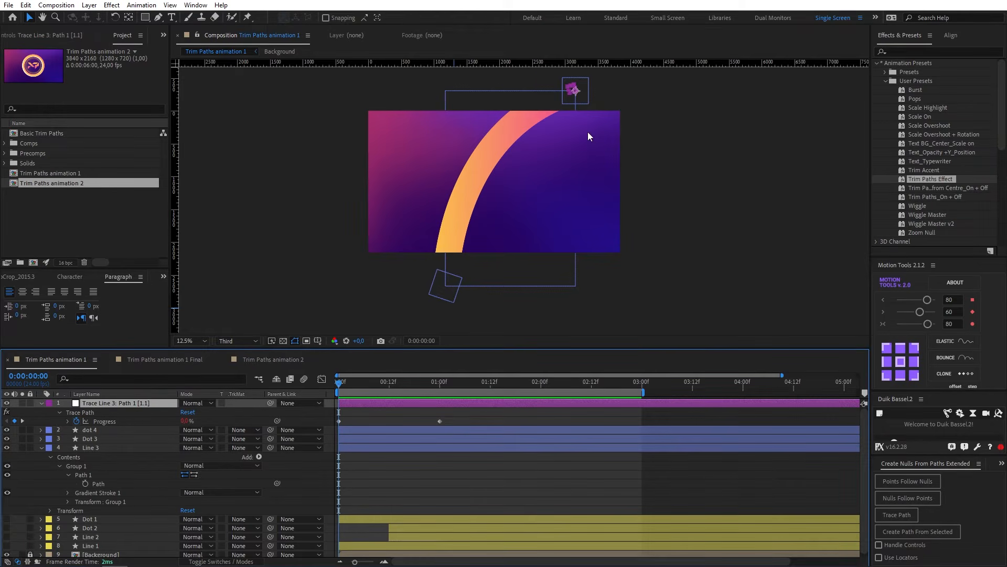
Parent dot 4 to the Line 3 trace null at 0:00.
click(574, 91)
drag(270, 429, 133, 404)
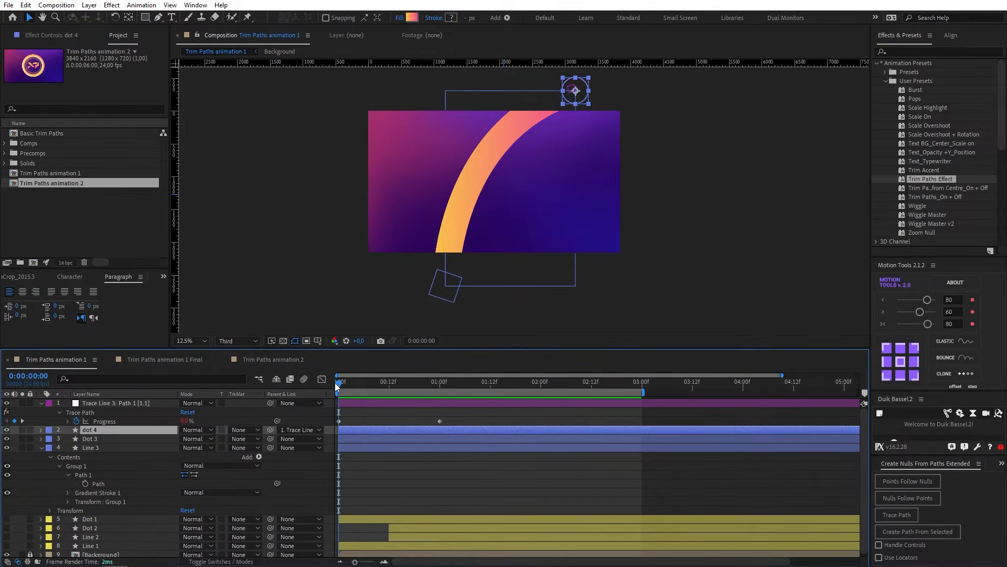
mouse_move(334, 383)
mouse_down()
mouse_move(441, 392)
mouse_move(341, 391)
mouse_move(424, 399)
mouse_move(327, 401)
mouse_up()
click(426, 404)
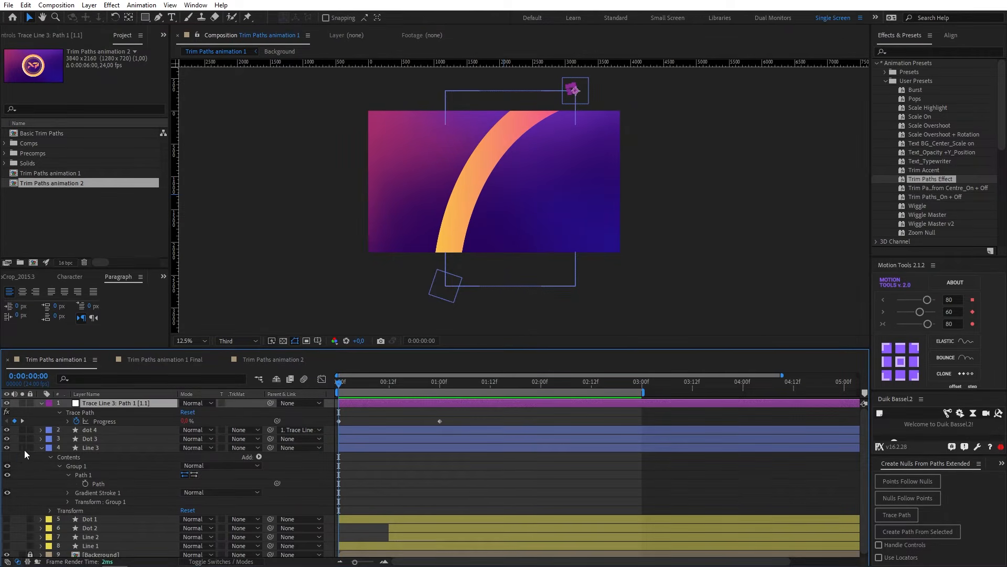
Hide the Line 3 and Dot 3 layers and scrub to 0:16 to check dot 4's movement.
drag(7, 450, 8, 445)
drag(353, 382, 405, 411)
key(space)
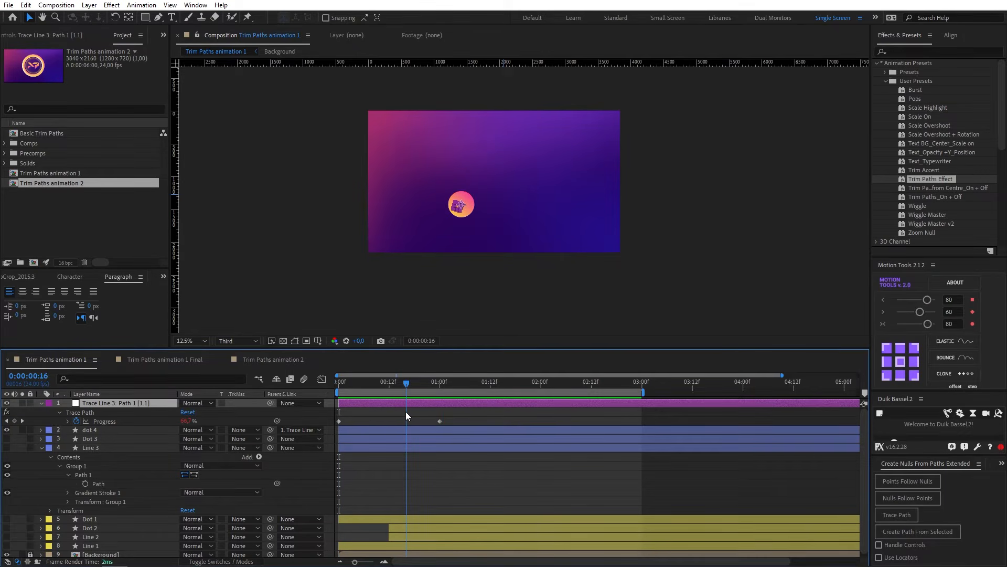
Add a Progress keyframe of 70% at 0:16 on the trace null.
click(14, 420)
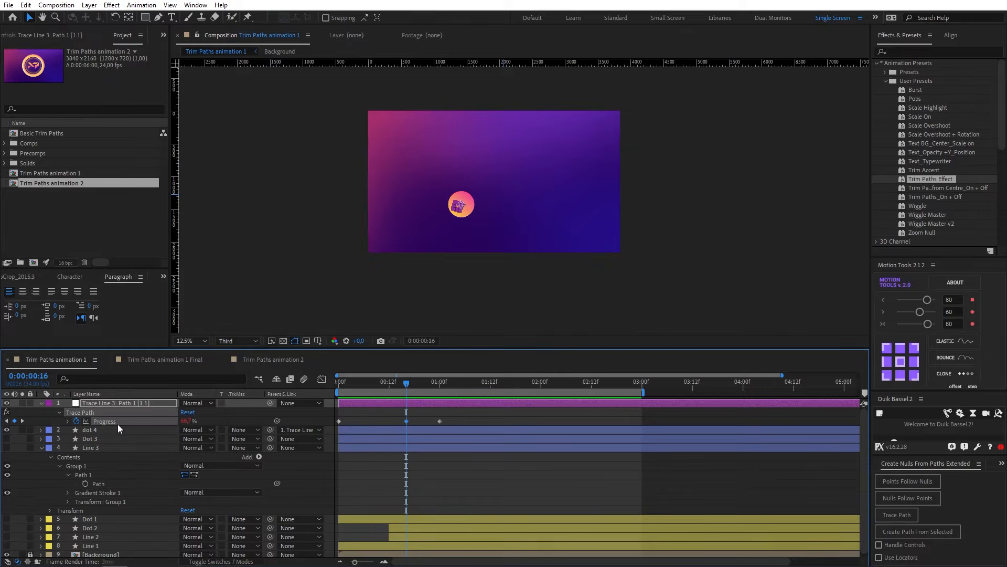
click(188, 421)
text(70)
key(Return)
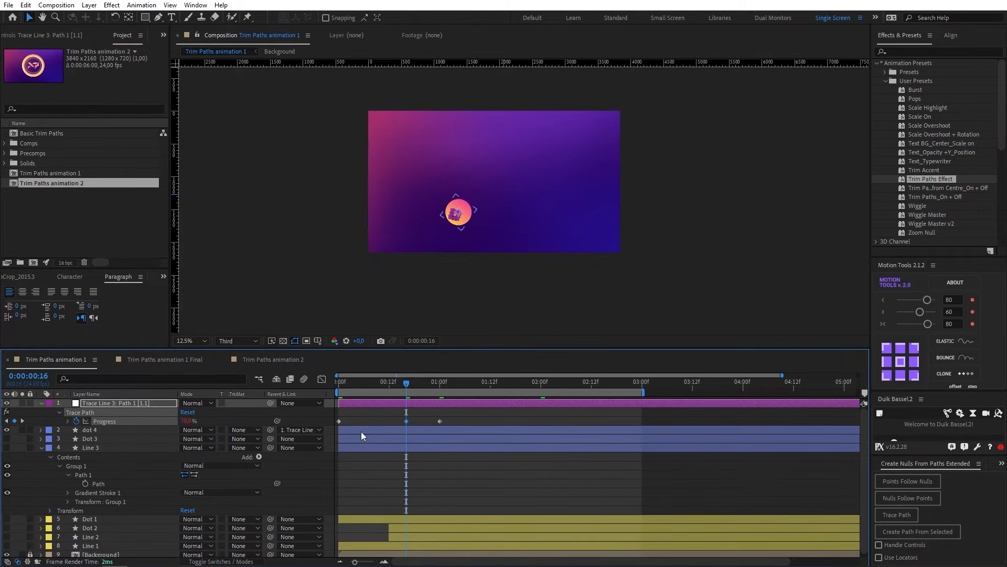
Apply an ease of 80 to both sides of the Progress keyframe at 0:16 and preview the animation from the start.
click(414, 416)
click(406, 421)
click(926, 325)
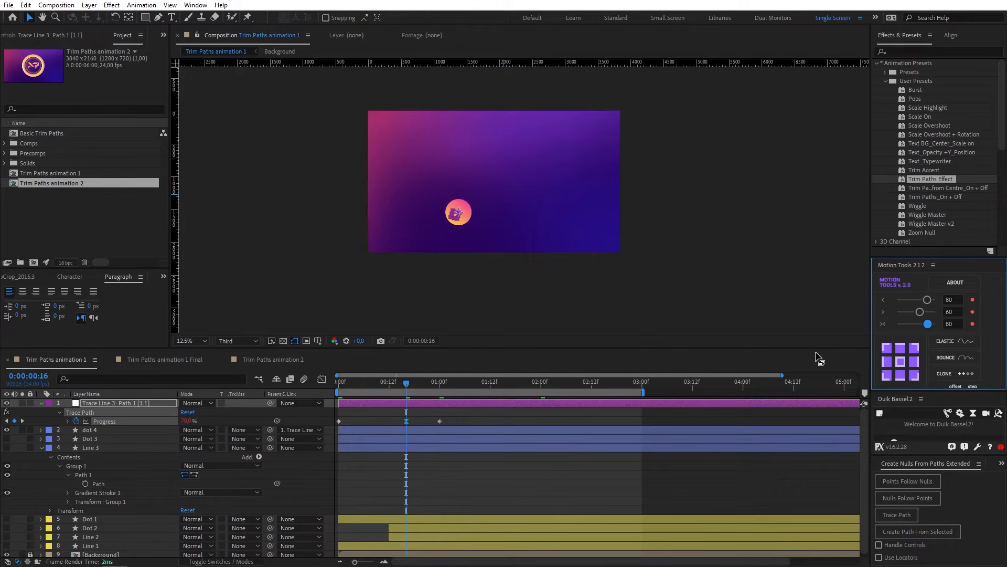
click(341, 386)
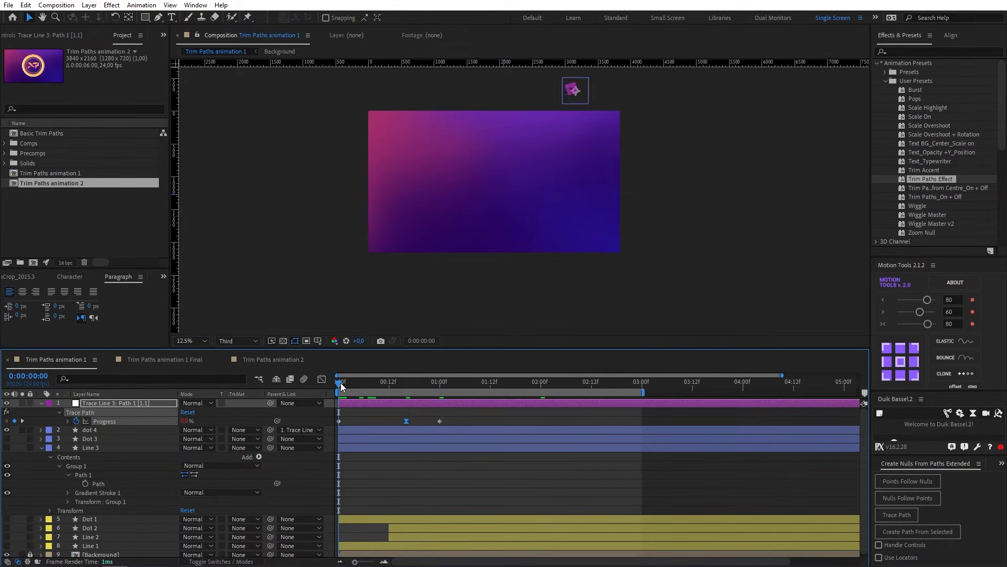
key(space)
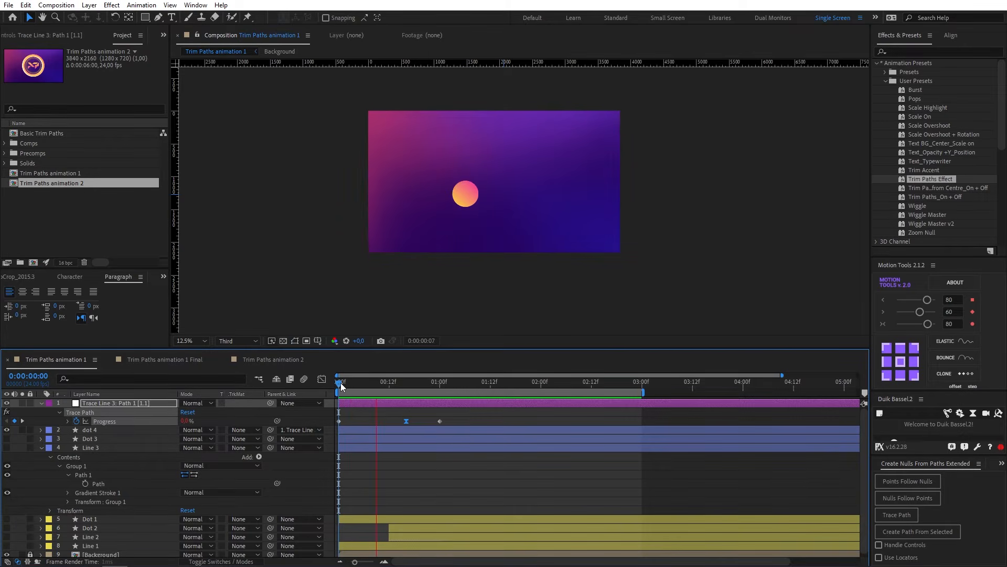
Show the Progress speed graph and make the 0:16 keyframe's velocity continuous, locking outgoing to incoming.
drag(357, 385, 412, 398)
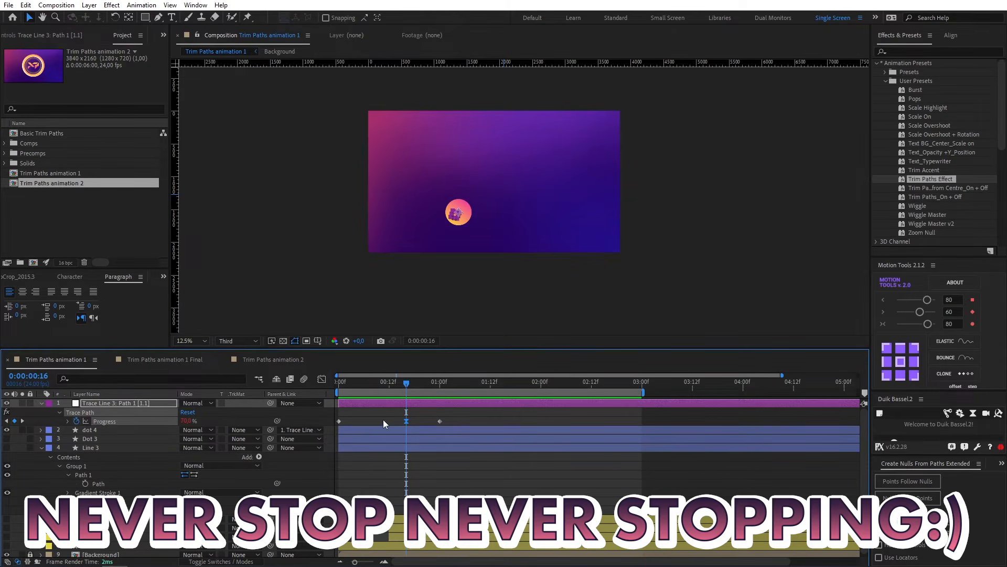
click(321, 379)
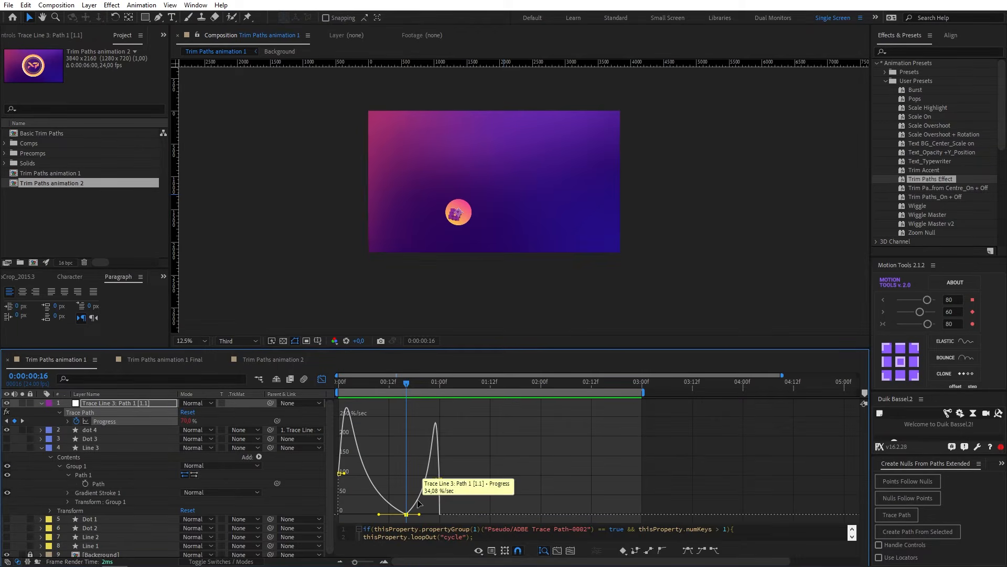
drag(423, 505, 405, 517)
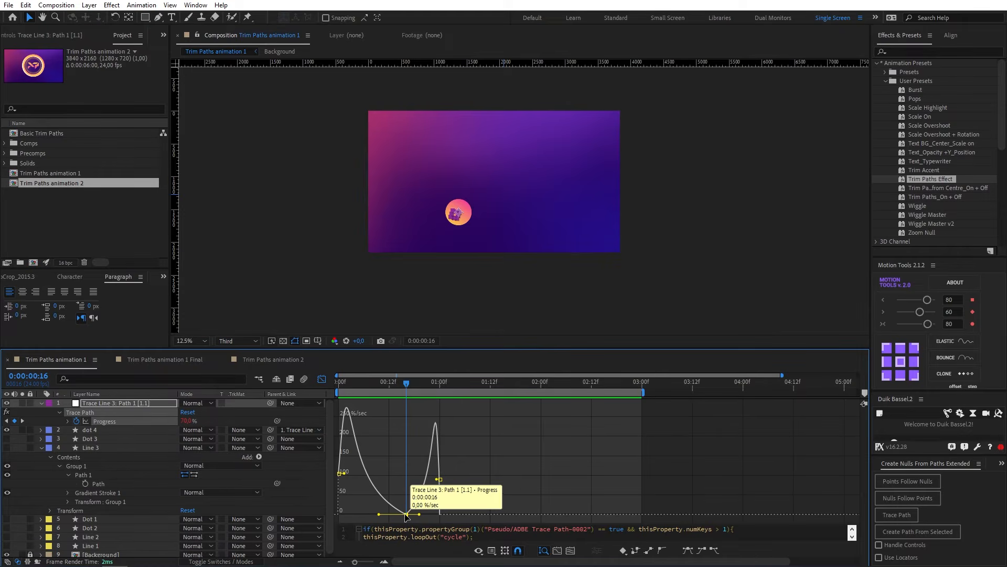
key(ctrl+shift+k)
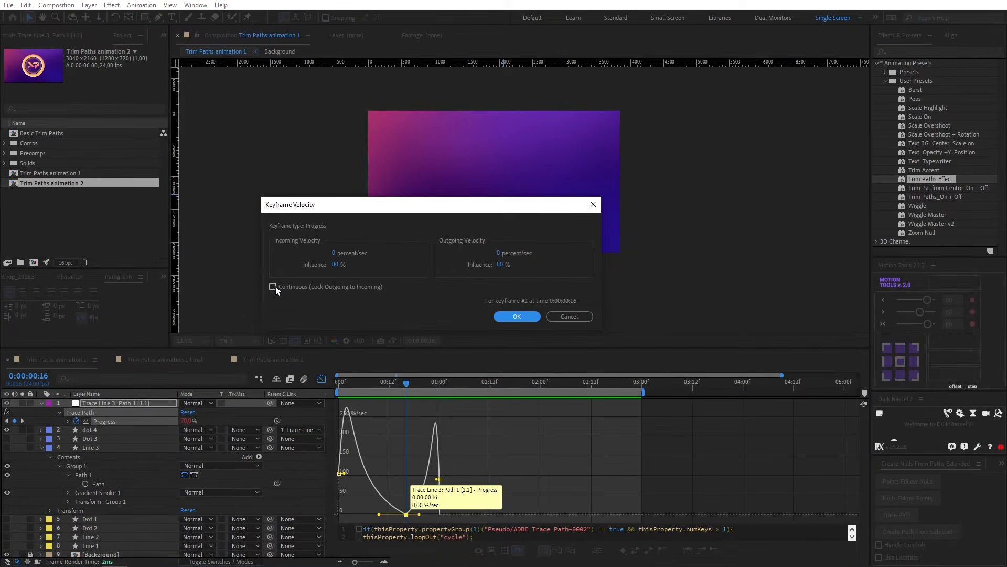
click(272, 287)
click(520, 318)
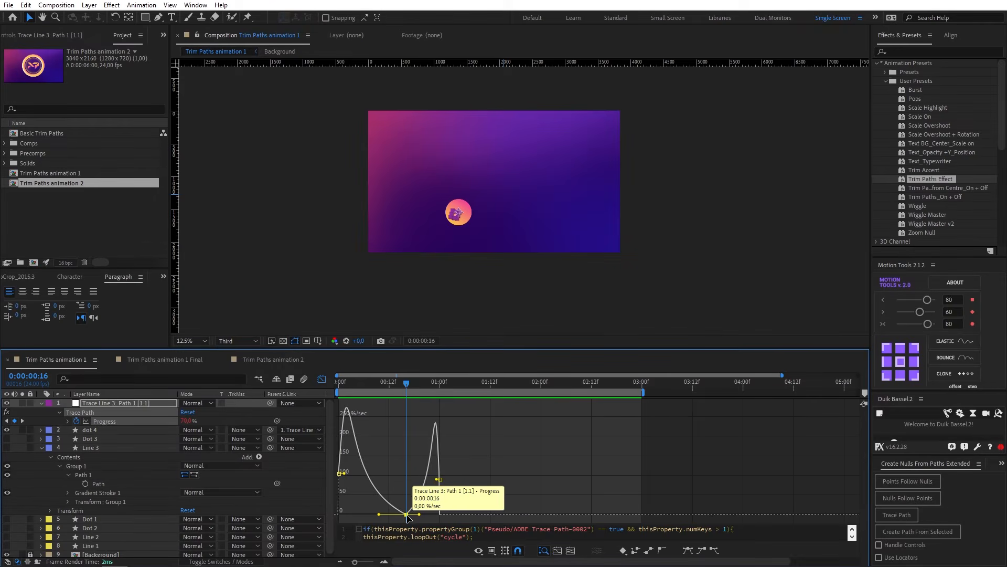
Raise the speed of the Progress keyframe at 0:16 to 40 %/sec, preview the animation, and close the graph.
drag(406, 514, 407, 500)
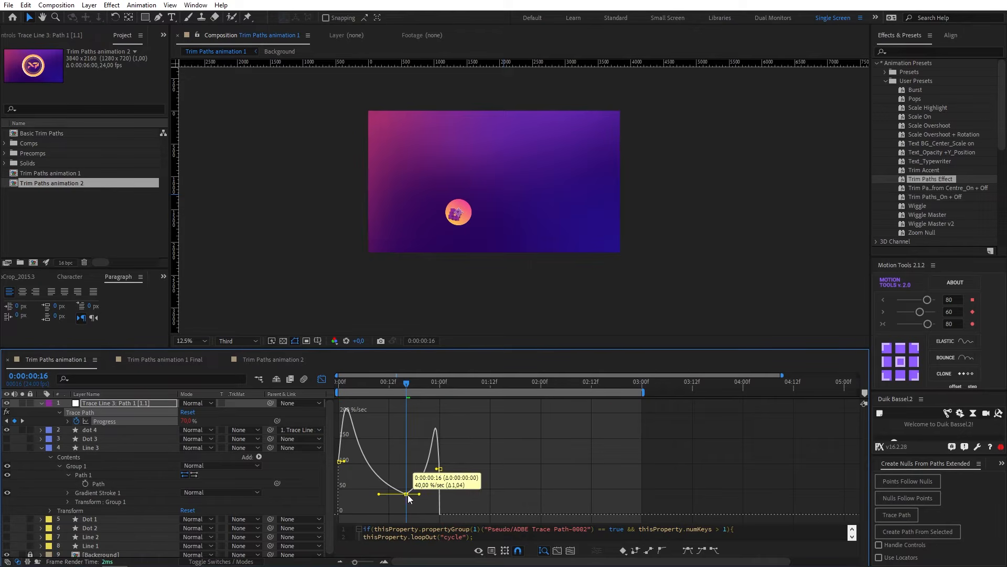
drag(393, 389, 339, 393)
key(space)
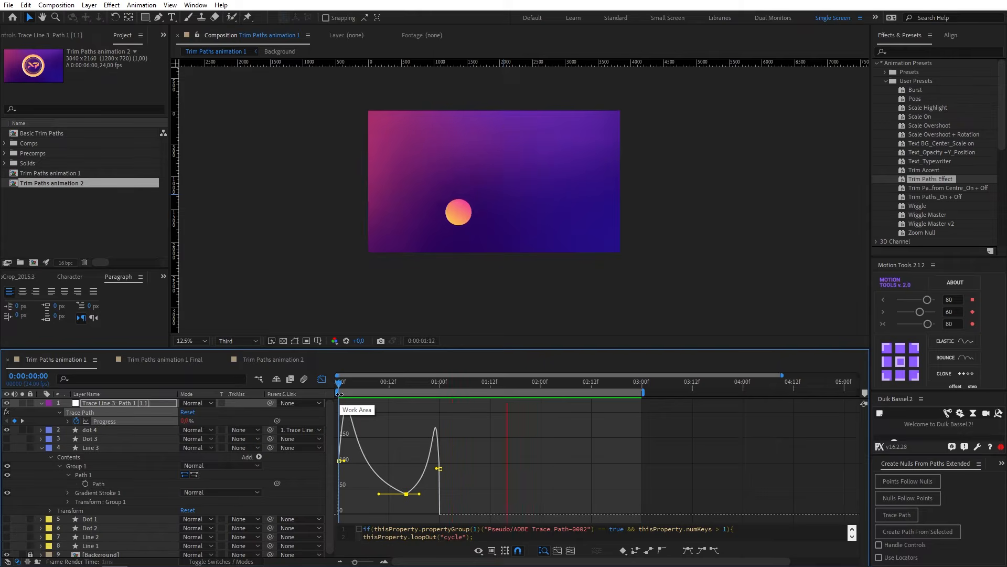
click(356, 382)
mouse_move(356, 383)
mouse_down()
mouse_move(411, 395)
mouse_move(341, 387)
mouse_up()
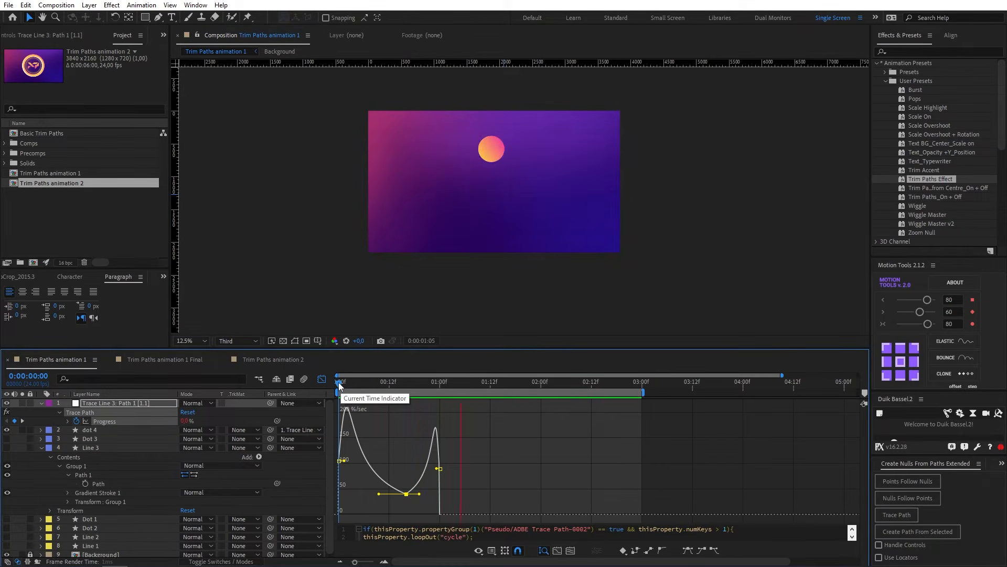
click(321, 379)
Duplicate the Line 3 trace null and parent Dot 3 to the duplicate at 1:00.
click(355, 403)
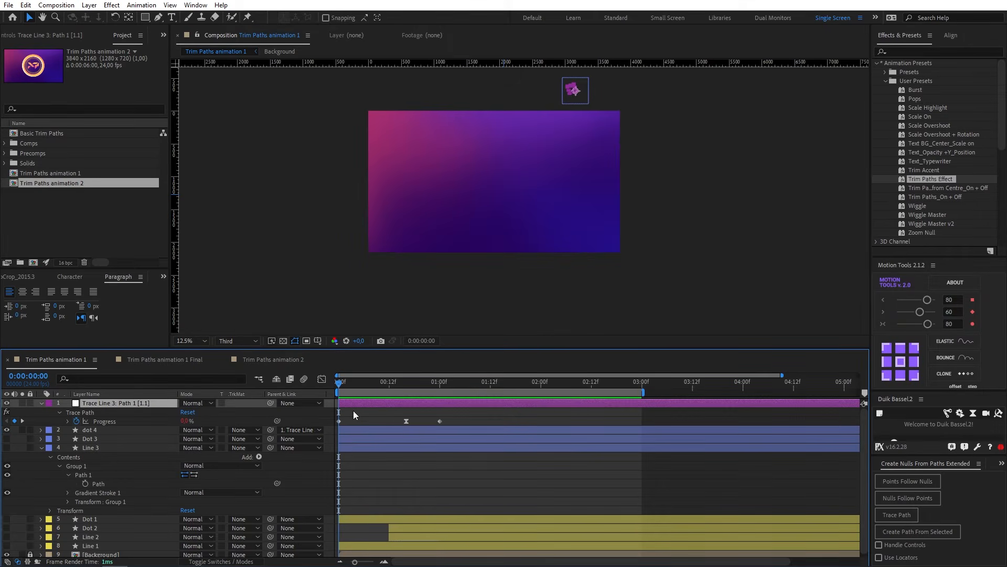
key(ctrl+d)
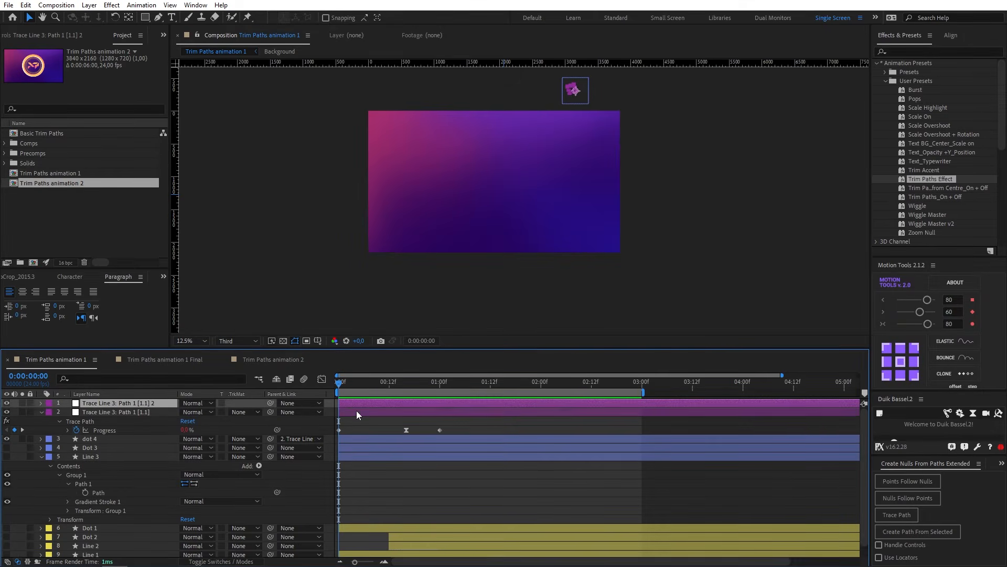
key(u)
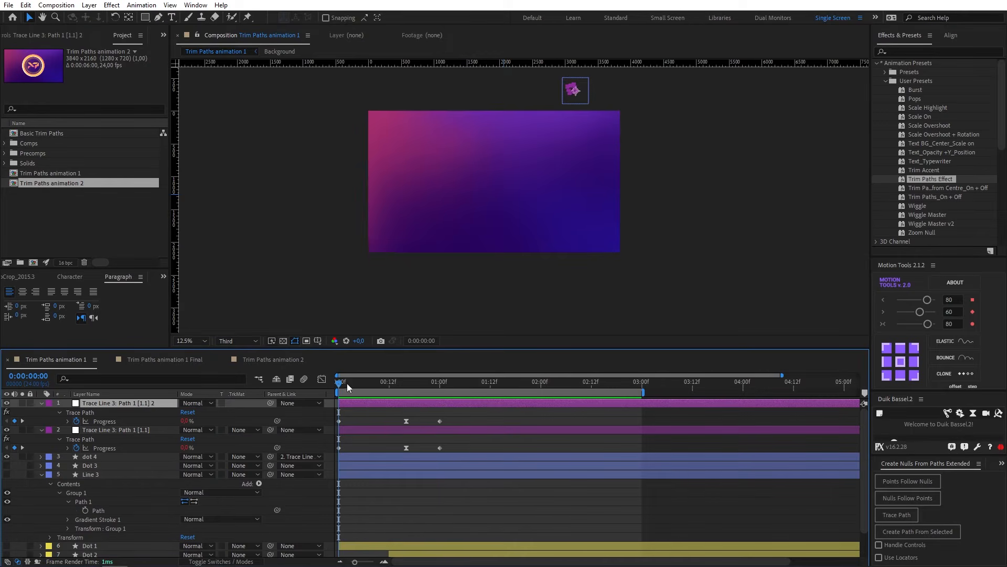
drag(347, 383, 430, 388)
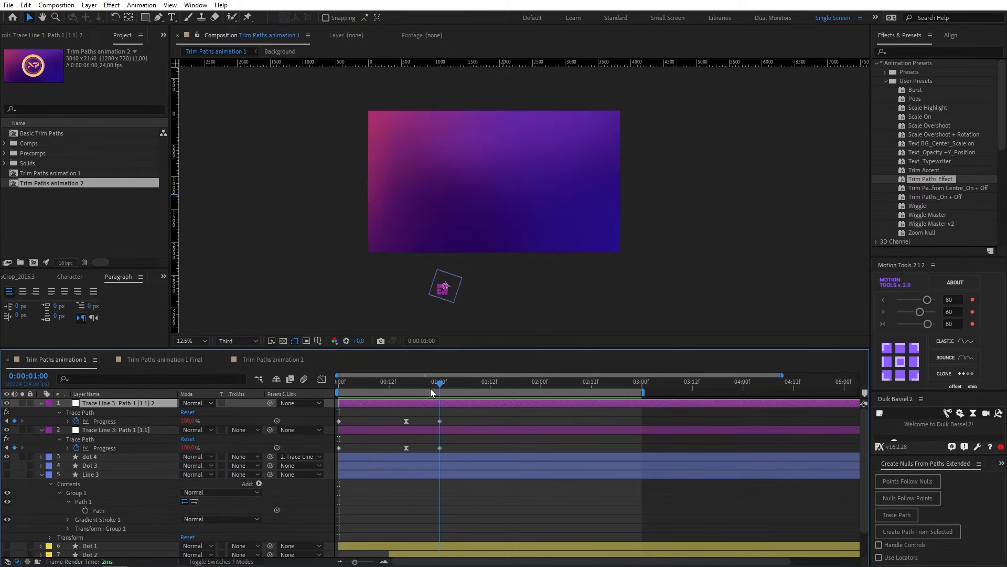
click(103, 466)
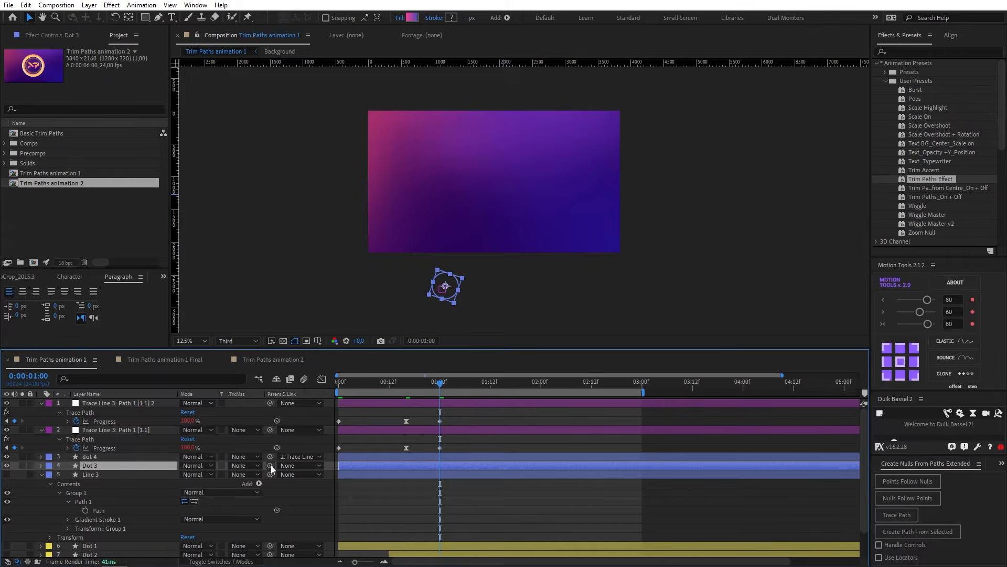
mouse_move(271, 465)
mouse_down()
mouse_move(137, 413)
mouse_move(136, 402)
mouse_up()
Set the duplicate null's Progress keyframe at 0:16 to 40% and preview the two dots' animation.
mouse_move(440, 382)
mouse_down()
mouse_move(350, 384)
mouse_move(432, 405)
mouse_move(345, 409)
mouse_move(407, 414)
mouse_up()
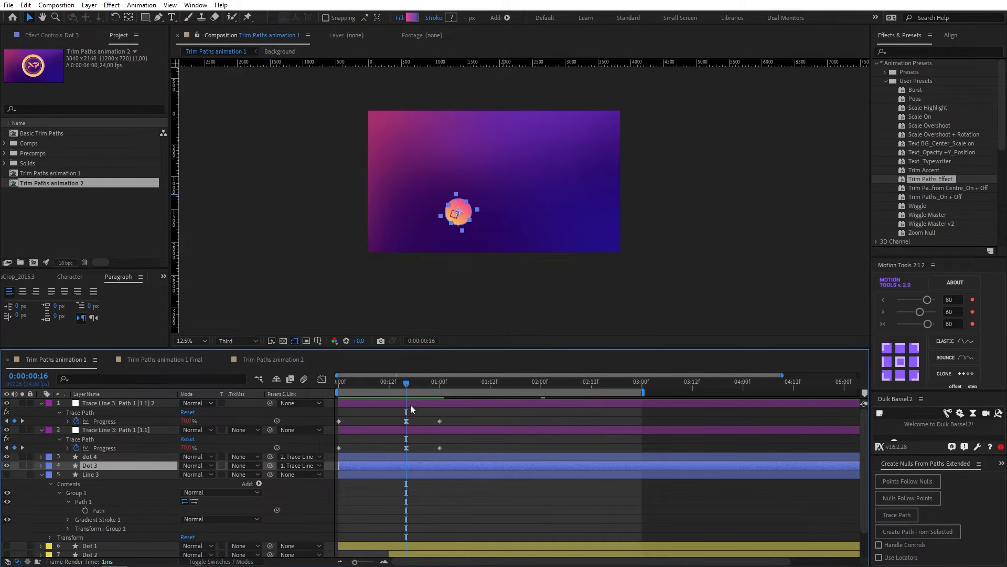
click(407, 420)
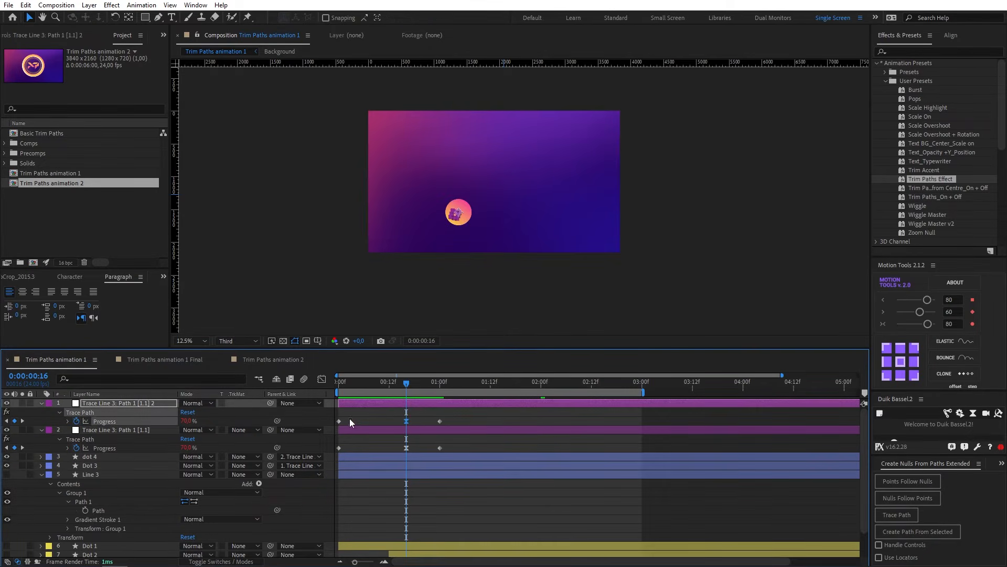
drag(186, 423, 170, 422)
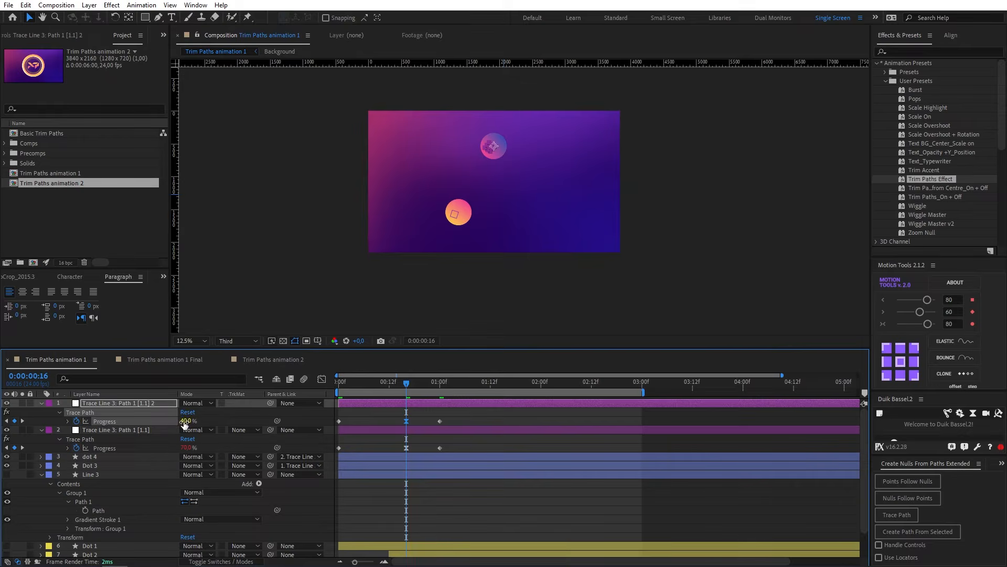
click(372, 413)
drag(385, 384, 339, 388)
key(space)
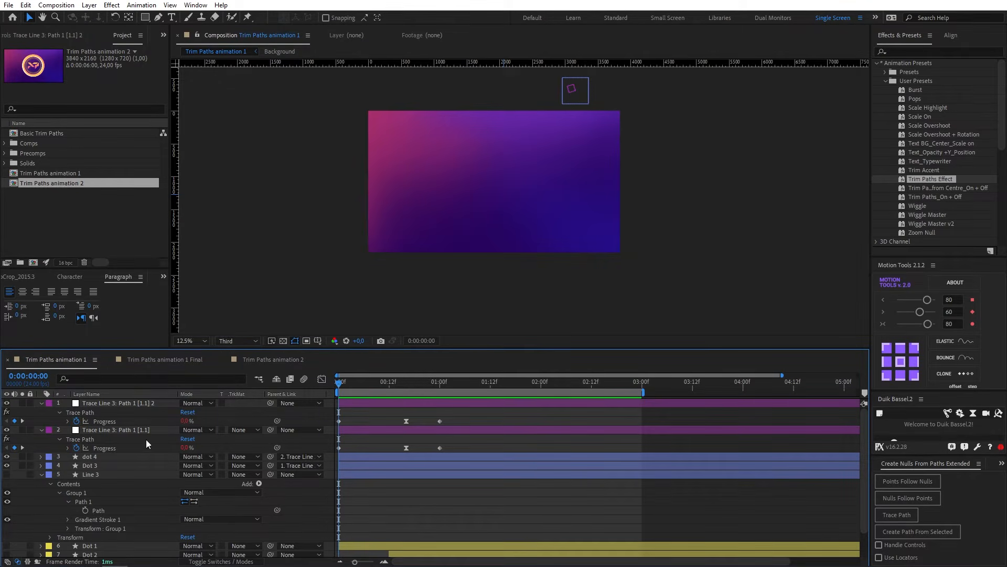
drag(359, 387, 339, 401)
Make the Line 3 layer visible again and add Trim Paths to it.
click(131, 474)
click(7, 474)
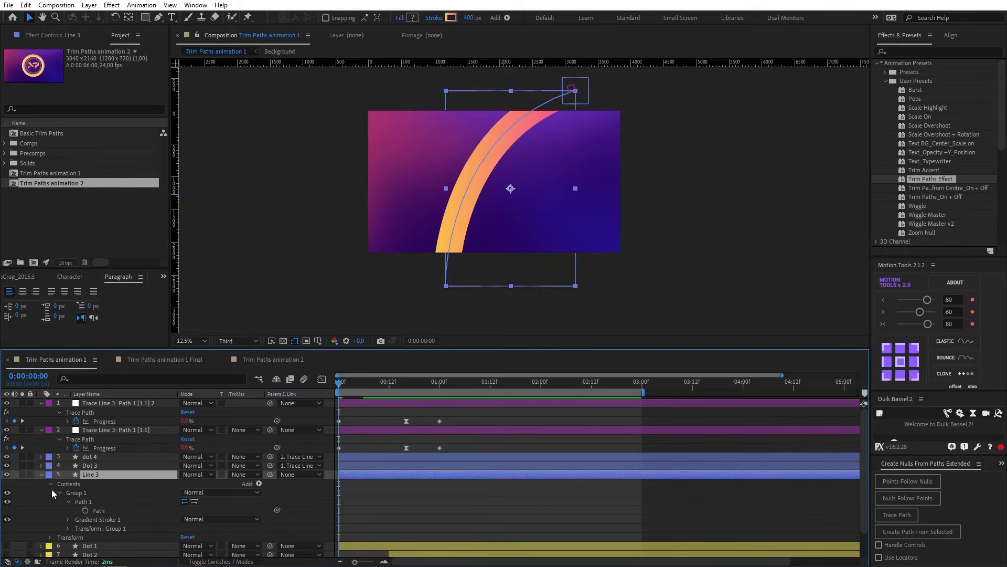
click(259, 483)
click(293, 429)
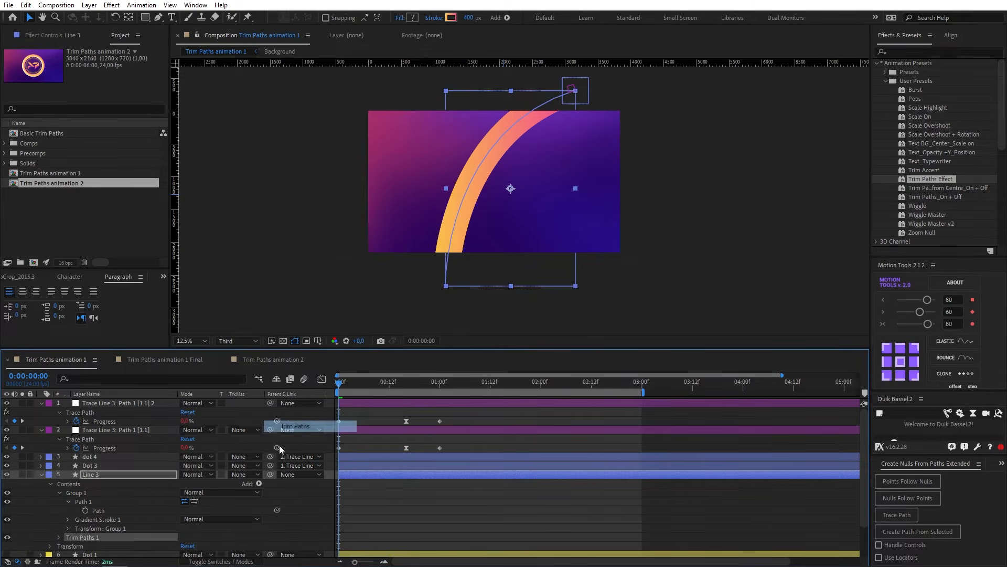
scroll(105, 514, down, 3)
scroll(113, 472, up, 2)
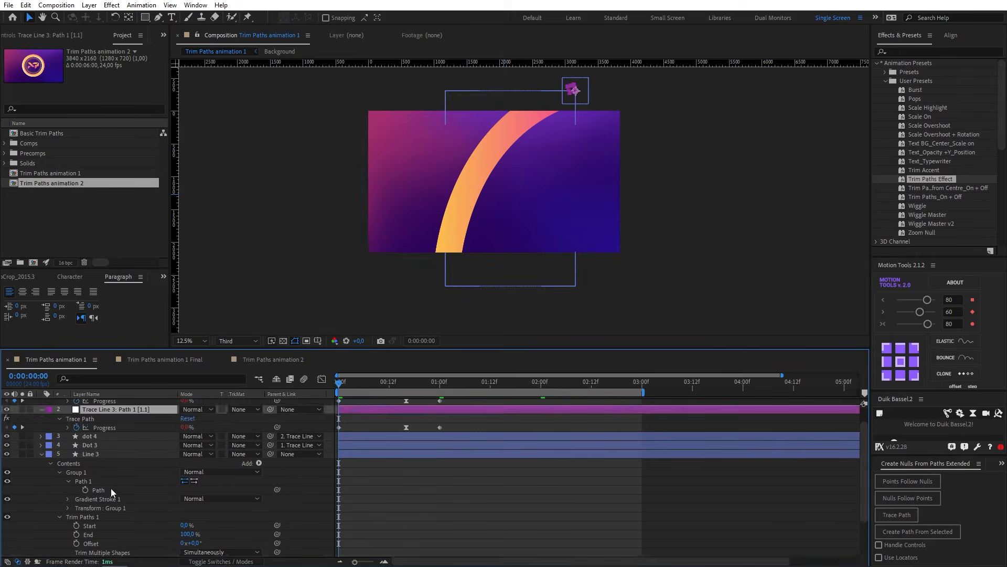
scroll(111, 461, down, 1)
scroll(115, 509, up, 2)
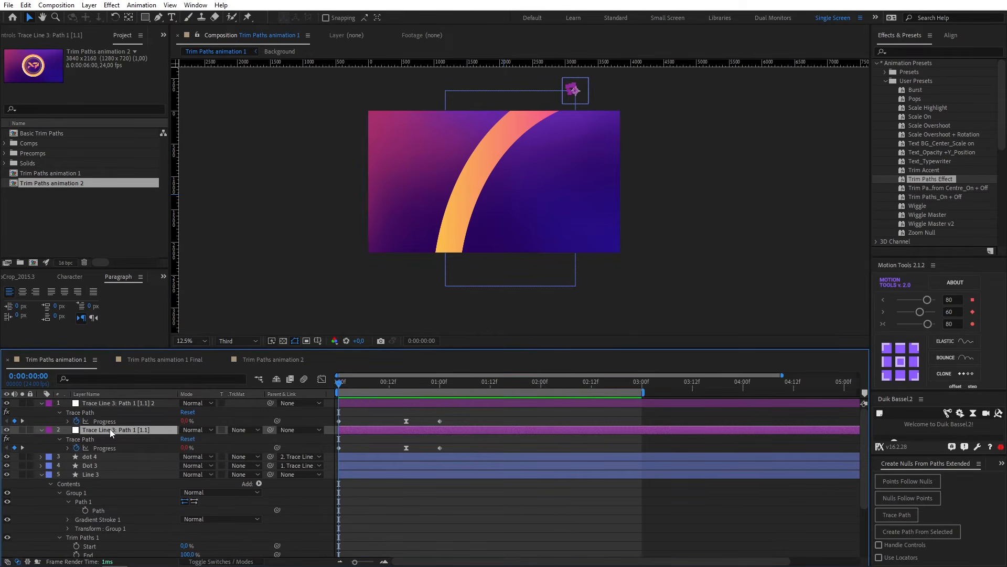
Link the Trim Paths End of Line 3 by expression to the Trace Path Progress of Trace Line 3: Path 1 [1.1].
mouse_move(341, 388)
mouse_down()
mouse_move(435, 390)
mouse_move(439, 409)
mouse_up()
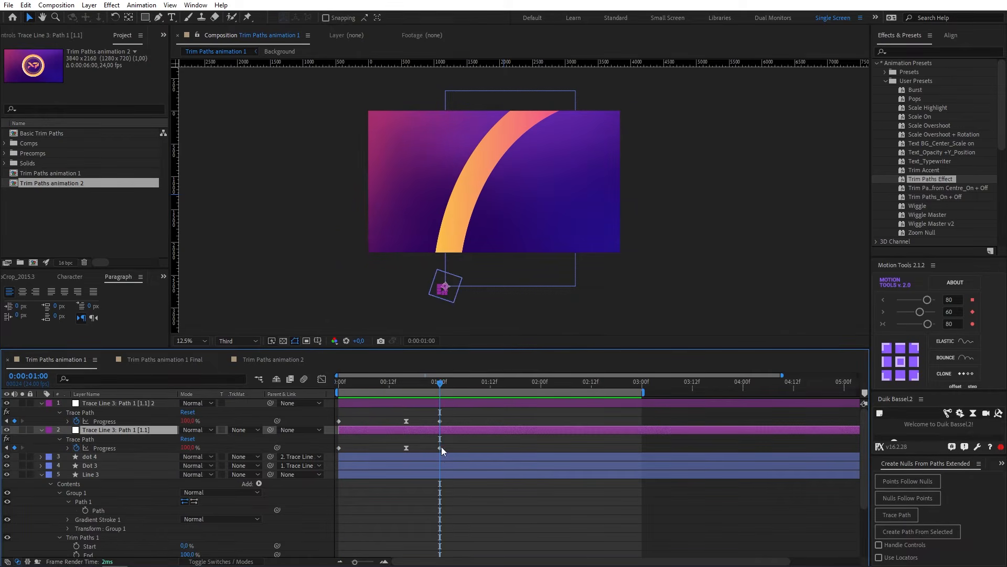
scroll(440, 461, down, 1)
scroll(435, 462, down, 2)
scroll(436, 463, up, 3)
scroll(418, 465, down, 1)
scroll(419, 464, down, 1)
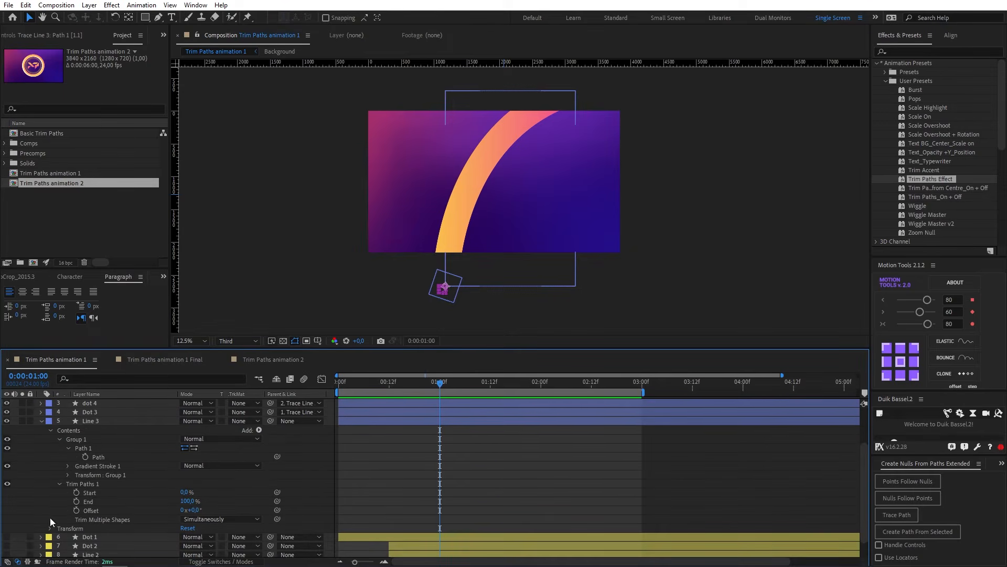
alt+click(76, 502)
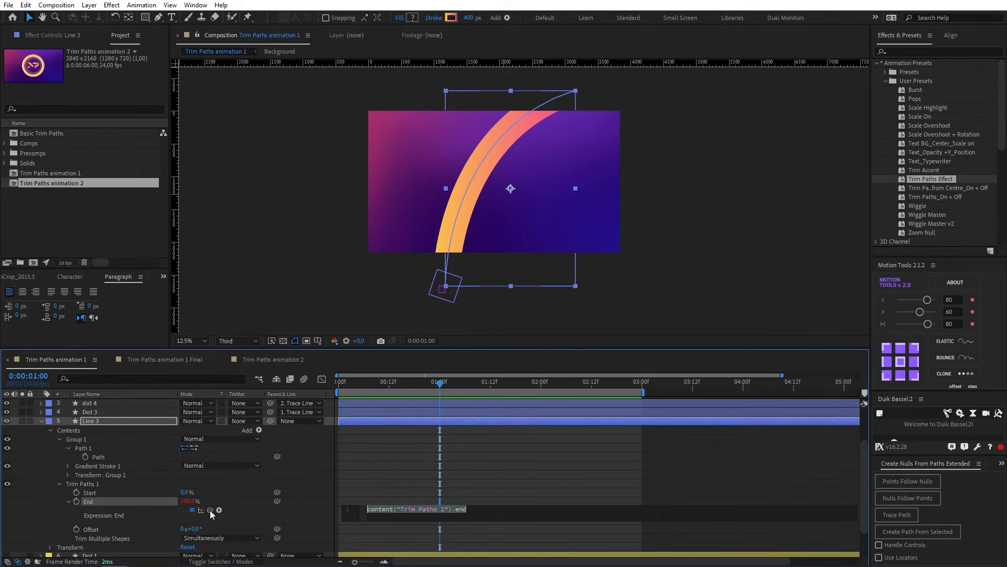
mouse_move(211, 514)
mouse_down()
mouse_move(138, 405)
mouse_move(110, 449)
mouse_up()
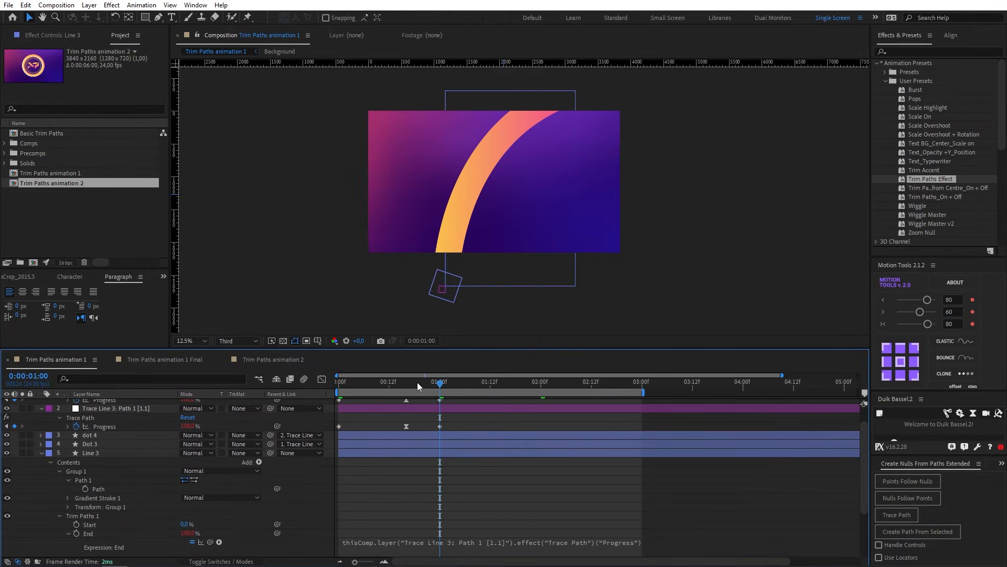
Preview the Line 3 animation from the first frame to check the linked End value.
key(Home)
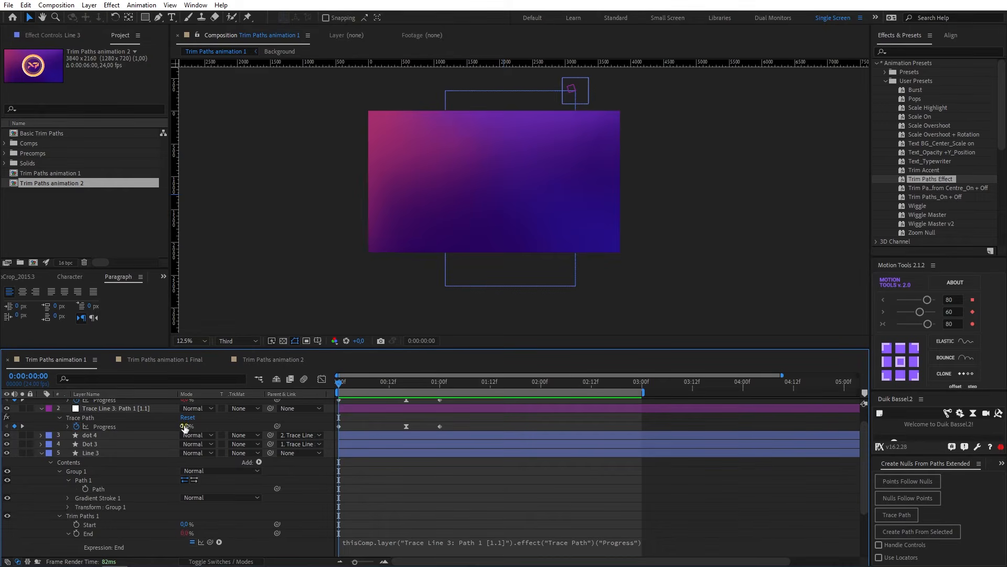
key(space)
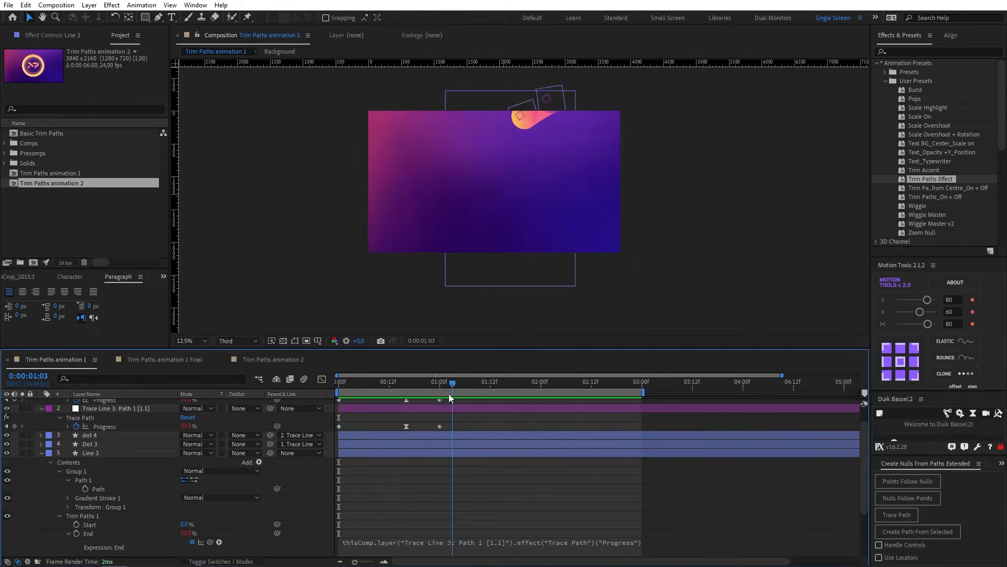
key(space)
Link the Trim Paths Start of Line 3 by expression to the Trace Path Progress of Trace Line 3: Path 1 [1.1] 2.
scroll(190, 461, up, 2)
scroll(80, 544, down, 1)
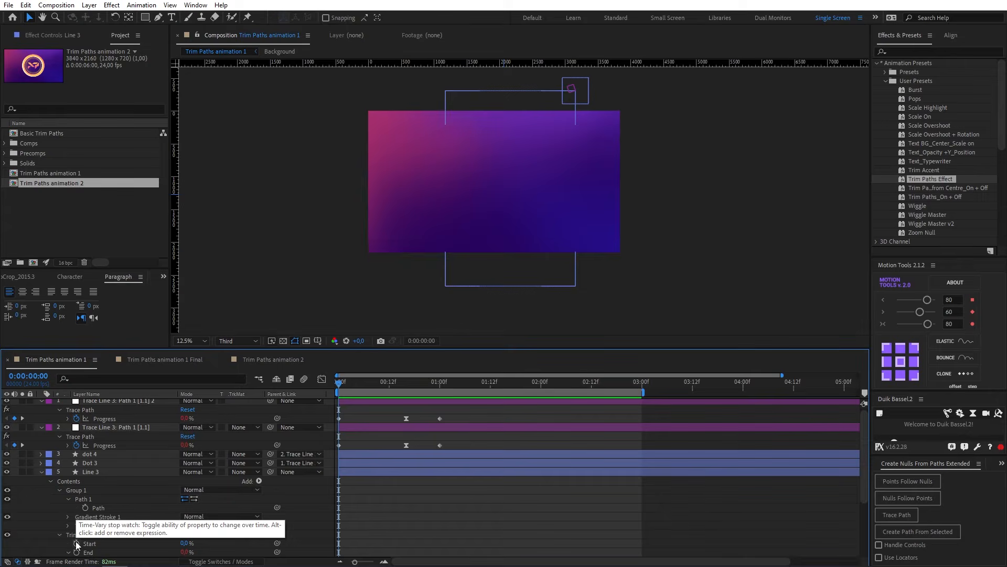
alt+click(77, 543)
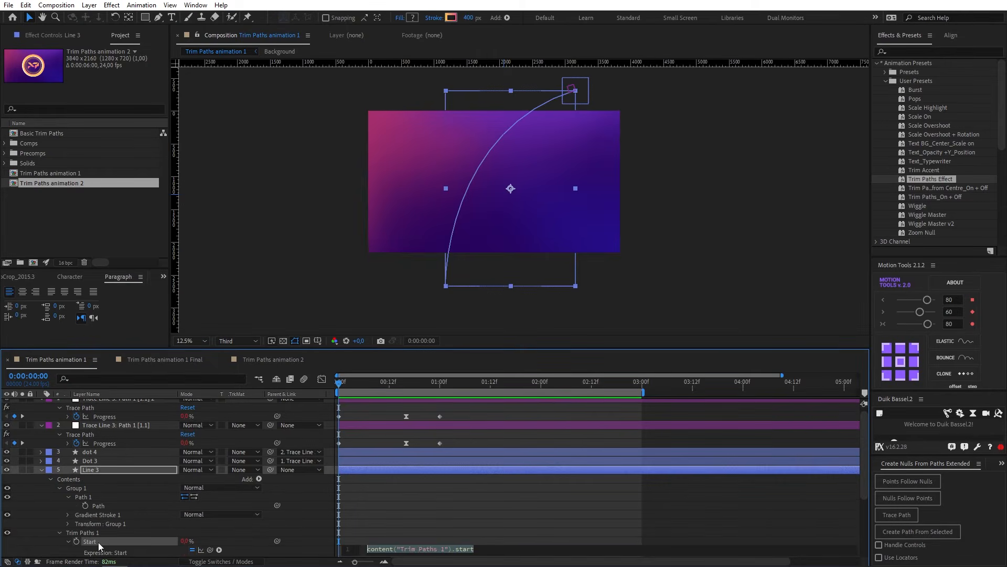
drag(209, 550, 109, 416)
click(353, 508)
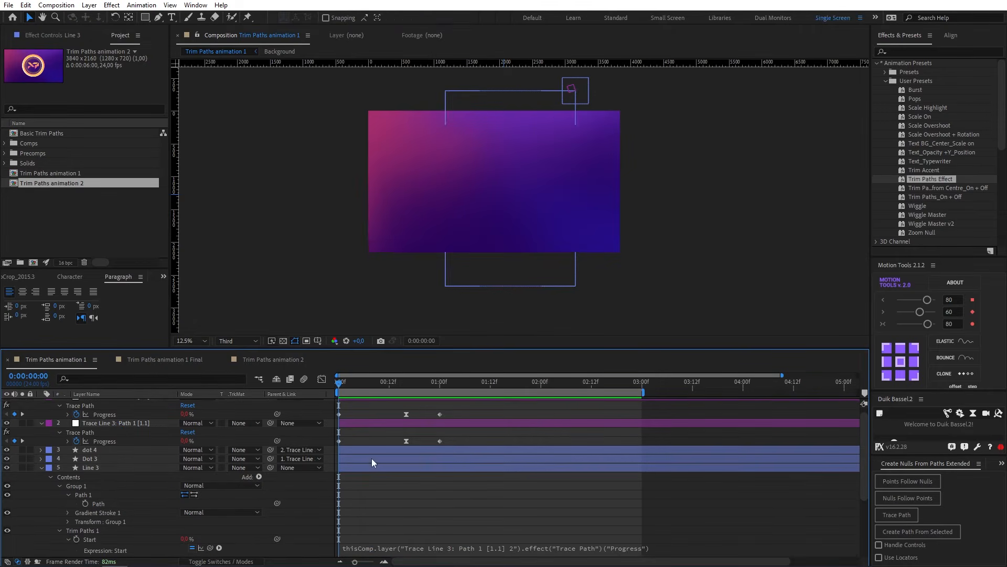
Scrub and play the line with its two dots, and return the playhead to 0:00:00:00.
drag(345, 387, 447, 413)
key(space)
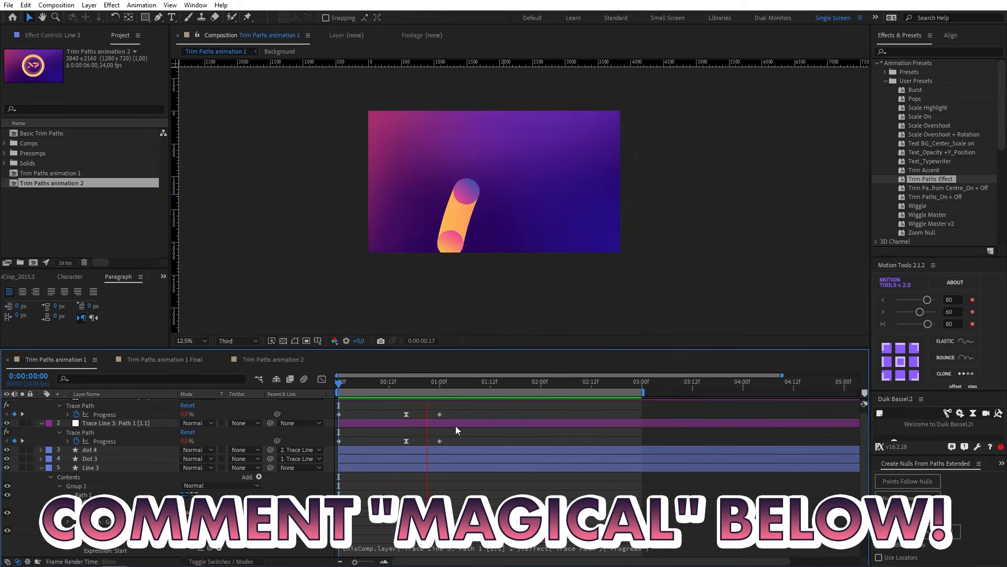
click(73, 245)
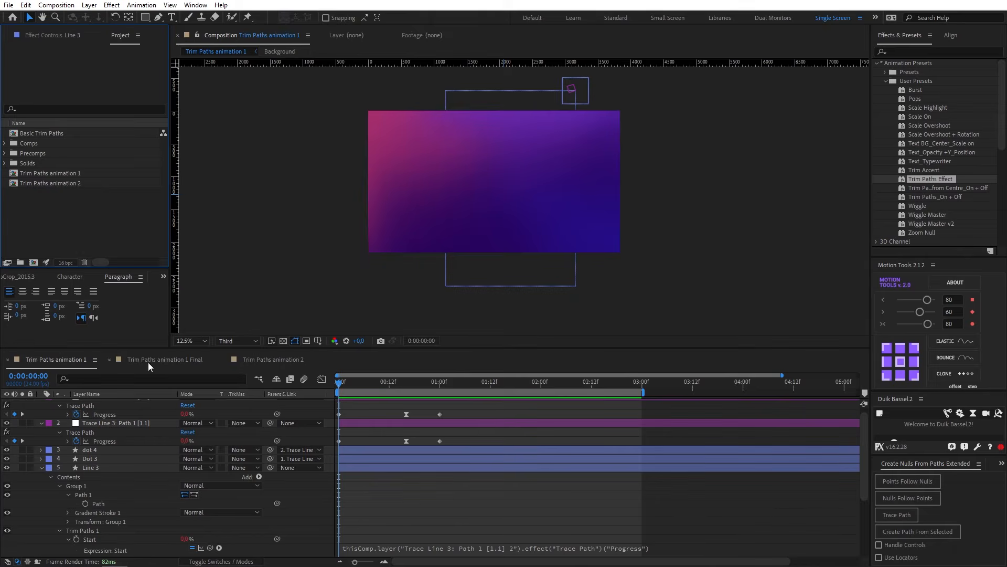
click(395, 404)
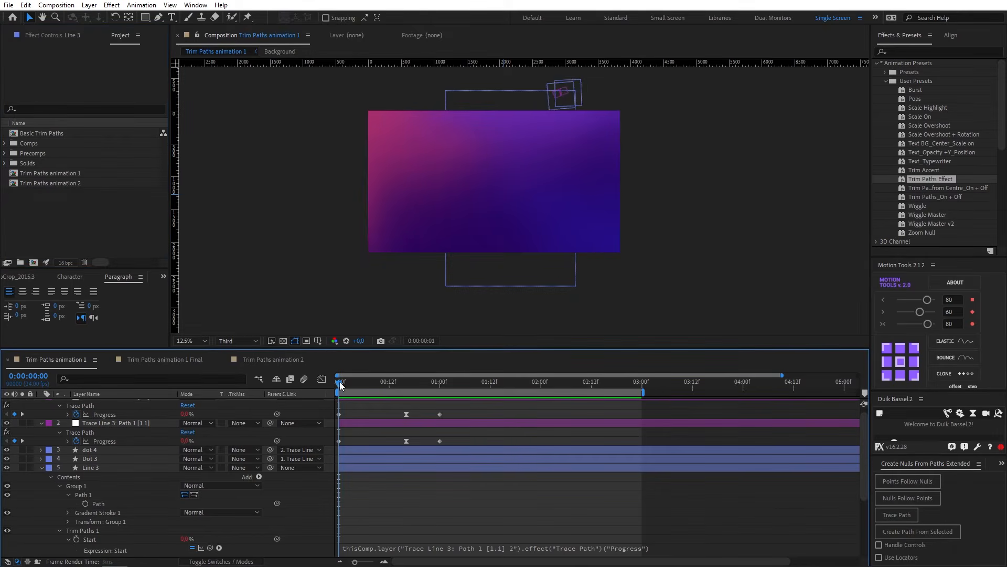
mouse_move(345, 388)
mouse_down()
mouse_move(537, 403)
mouse_move(339, 398)
mouse_up()
Make the Dot 1, Dot 2, Line 2 and Line 1 layers visible and collapse all expanded layer properties.
scroll(3, 524, down, 4)
drag(6, 516, 6, 543)
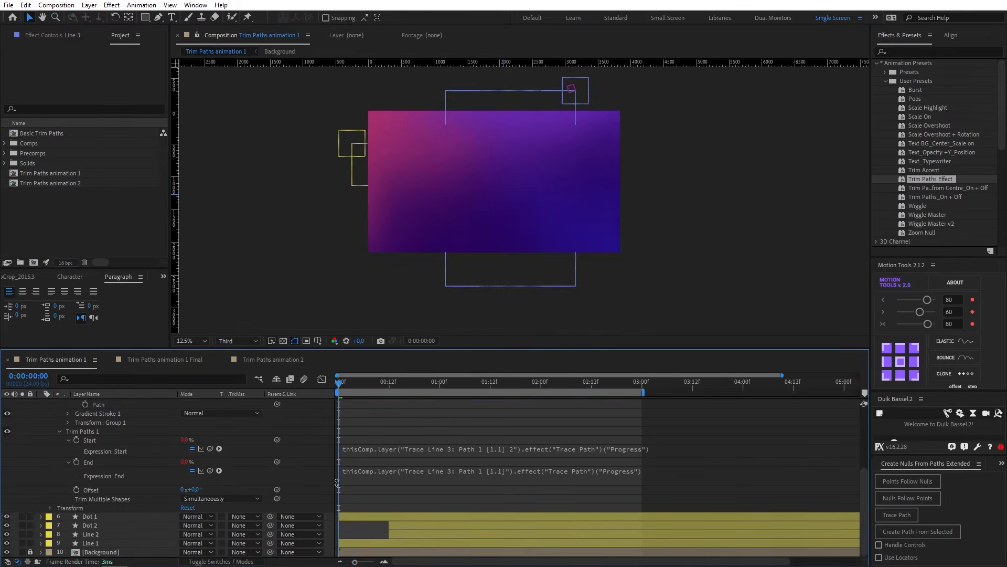
scroll(479, 444, up, 4)
key(u)
drag(350, 389, 336, 426)
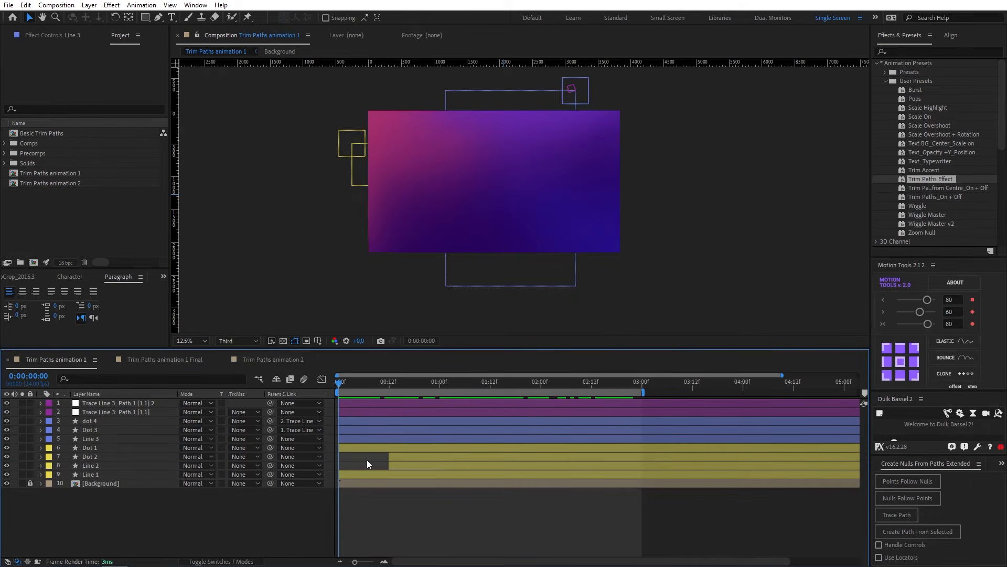
Open the Trim Paths animation 1 Final composition from the Comps folder and play it.
click(25, 145)
click(4, 143)
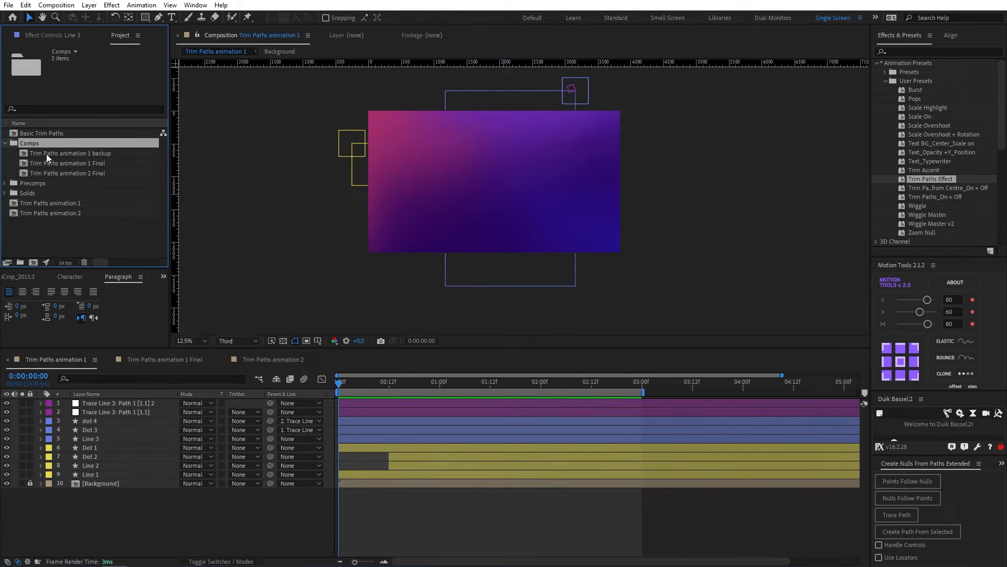
double_click(78, 167)
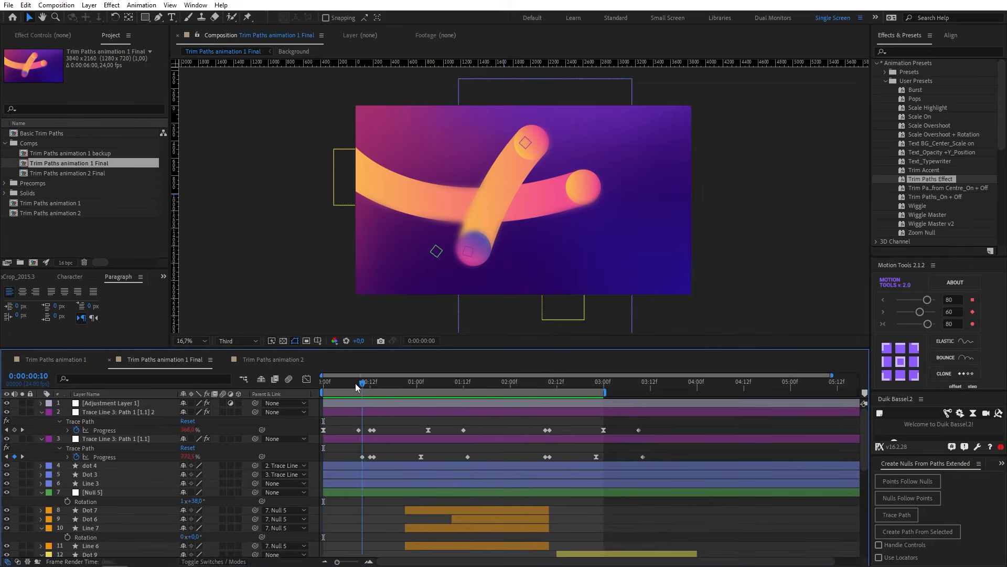
key(space)
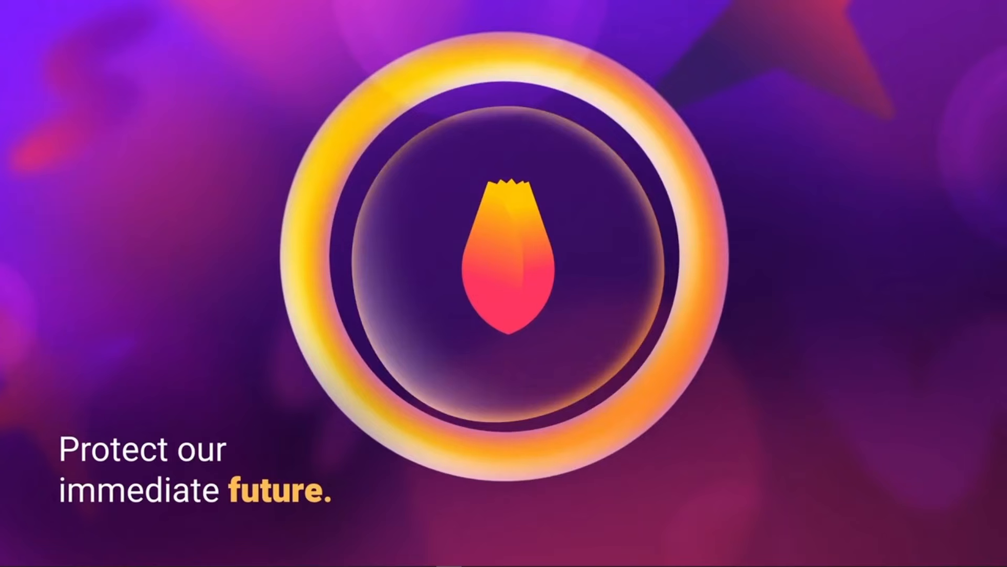
drag(428, 541, 465, 556)
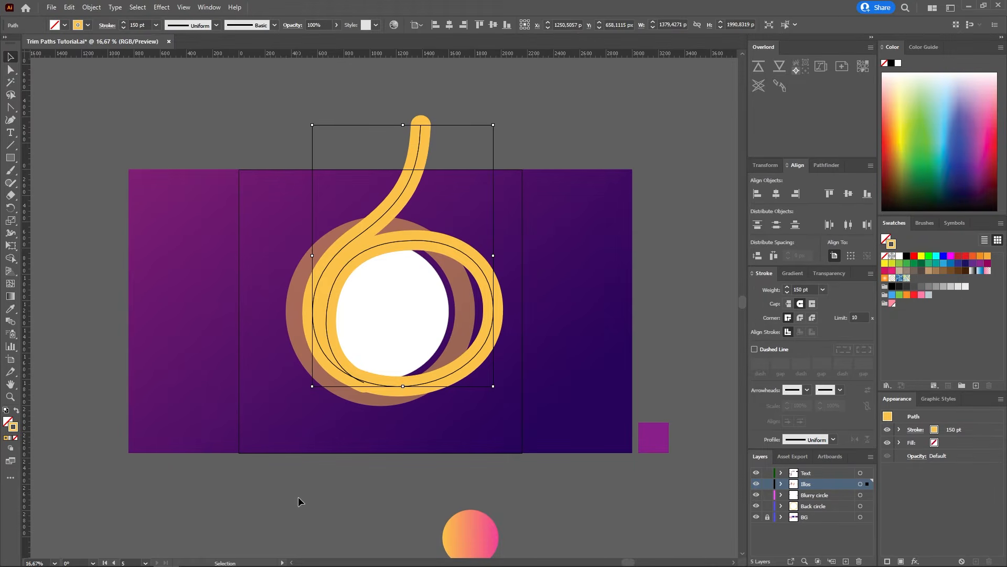
Examine the squiggle path, the back circle and the blurry circle in the Trim Paths Tutorial.ai artwork in Illustrator.
click(298, 496)
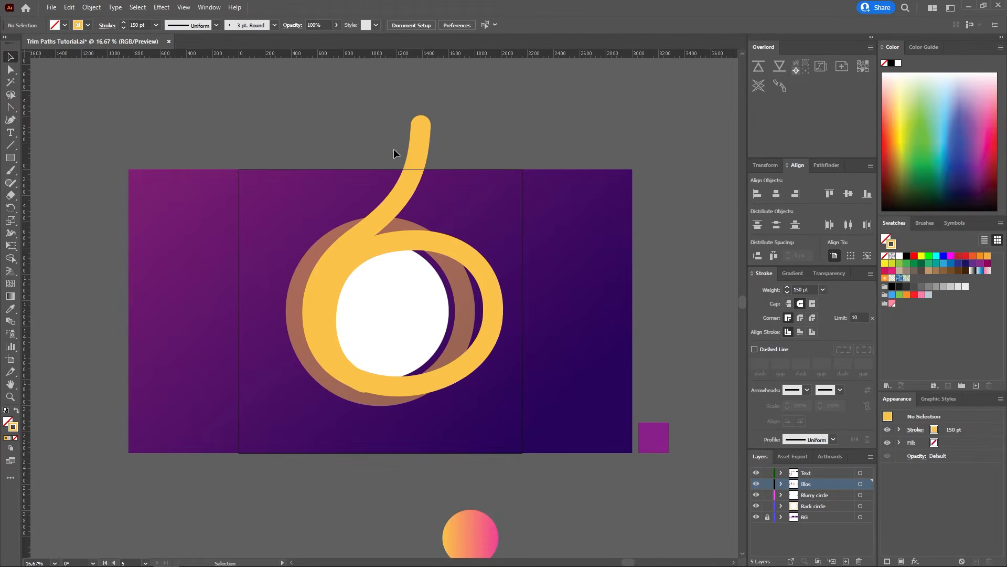
scroll(441, 355, up, 1)
drag(415, 367, 478, 379)
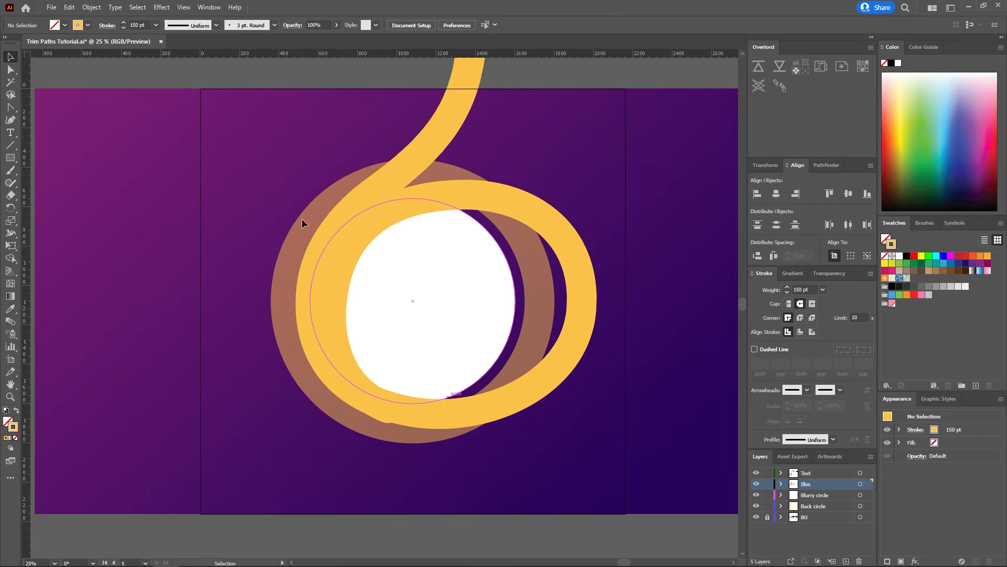
drag(654, 184, 636, 231)
click(549, 374)
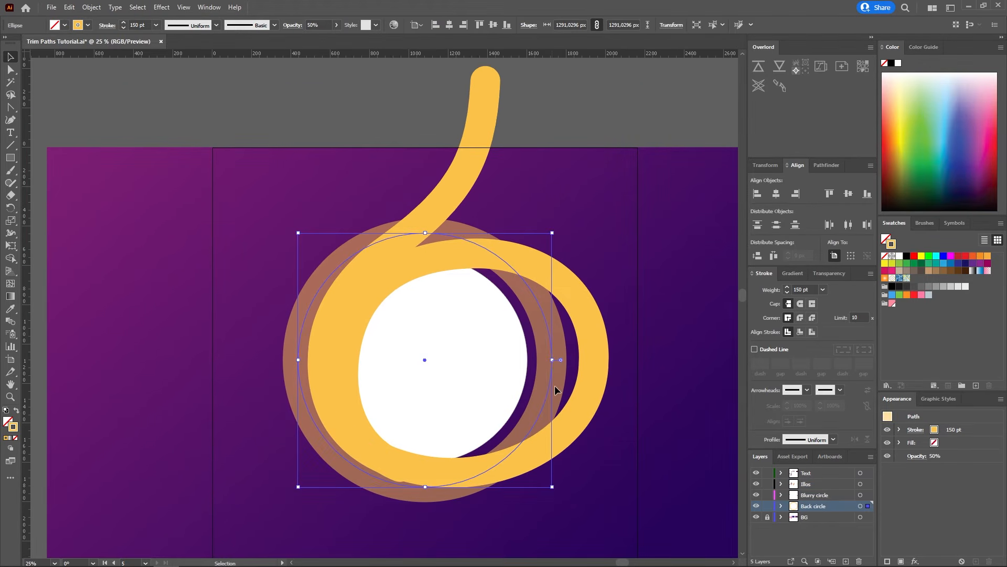
click(522, 319)
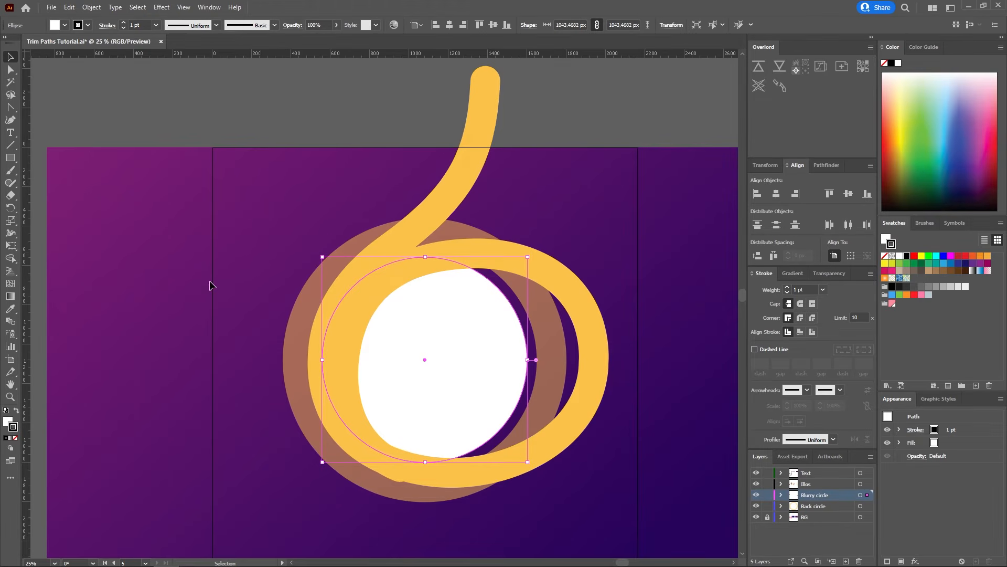
click(562, 196)
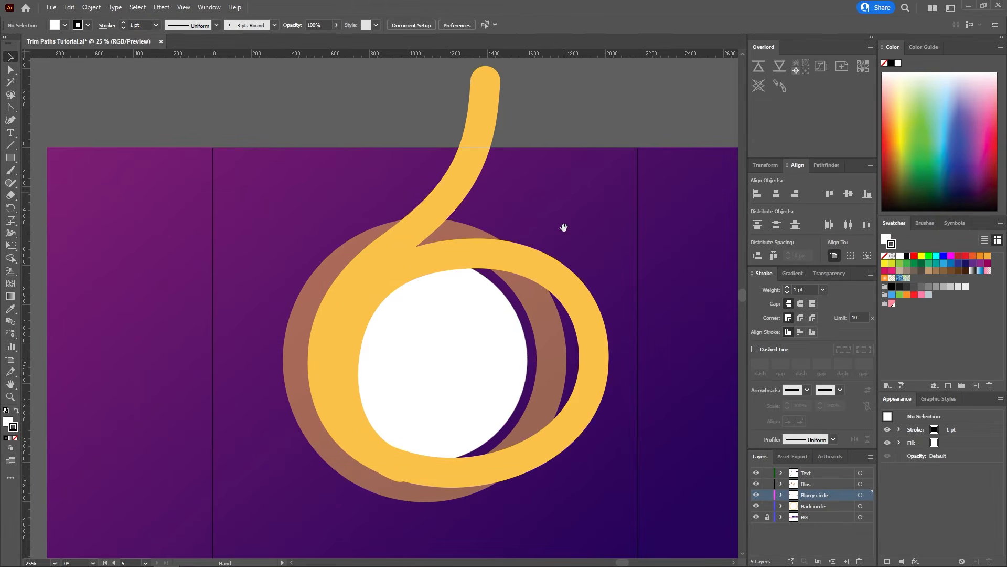
drag(562, 225, 561, 191)
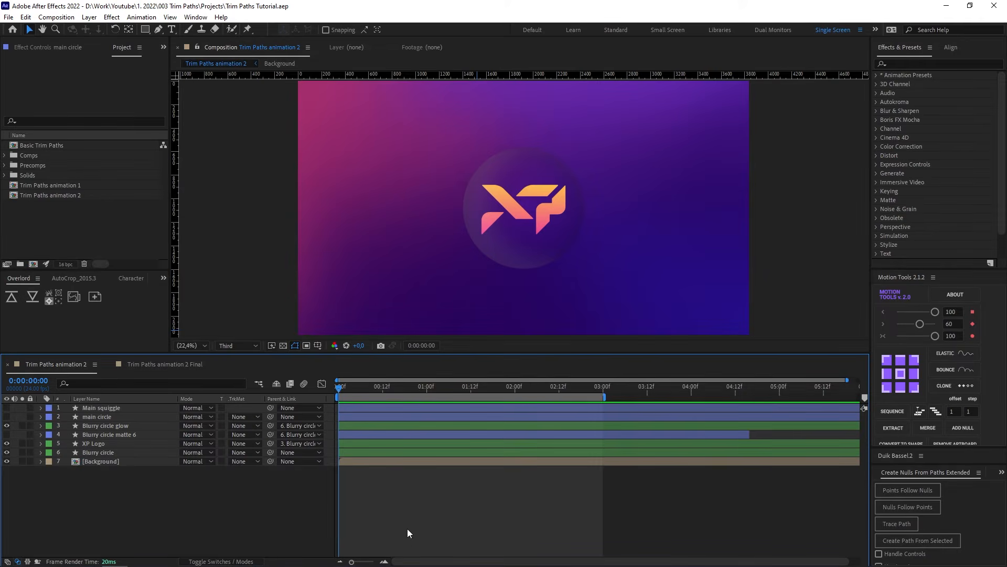
Switch to After Effects and inspect the logo and blurry circle layers of the Trim Paths animation 2 composition.
mouse_move(629, 256)
mouse_down()
mouse_move(632, 241)
mouse_move(631, 249)
mouse_up()
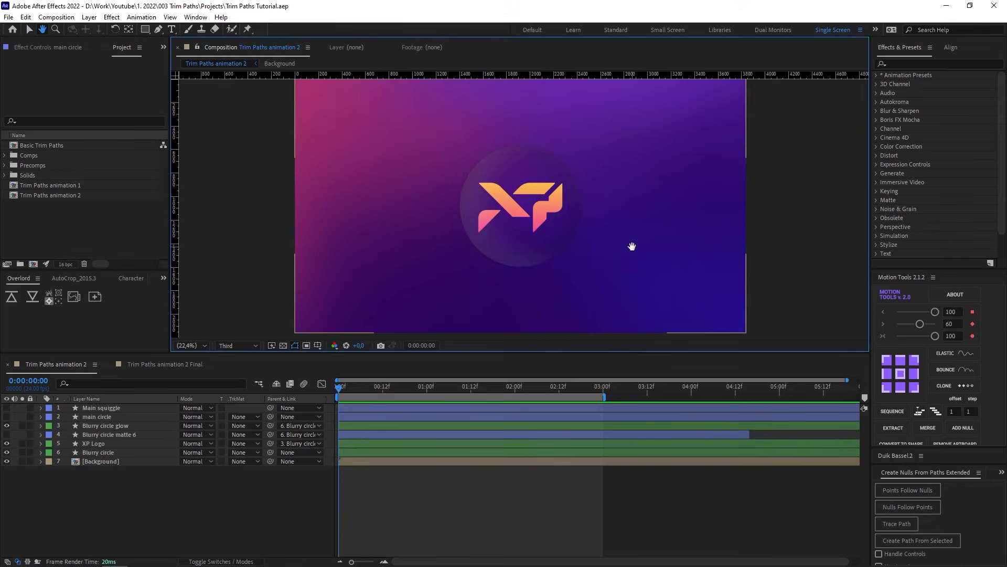
key(v)
mouse_move(348, 390)
mouse_down()
mouse_move(593, 395)
mouse_move(289, 392)
mouse_move(377, 397)
mouse_move(339, 394)
mouse_up()
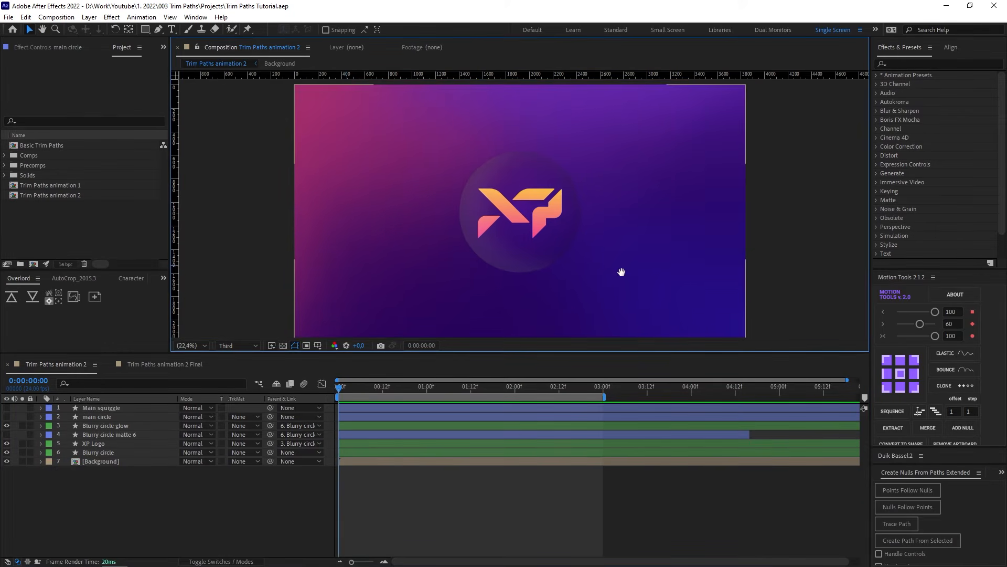
click(103, 426)
click(215, 471)
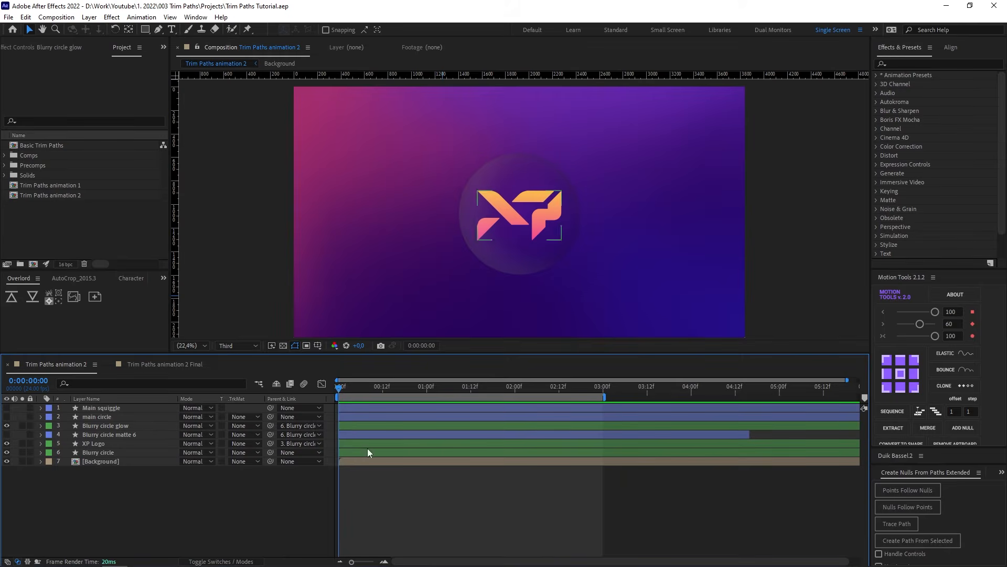
Make the main circle layer visible, check the Main squiggle by showing and hiding it, and solo the main circle.
click(6, 417)
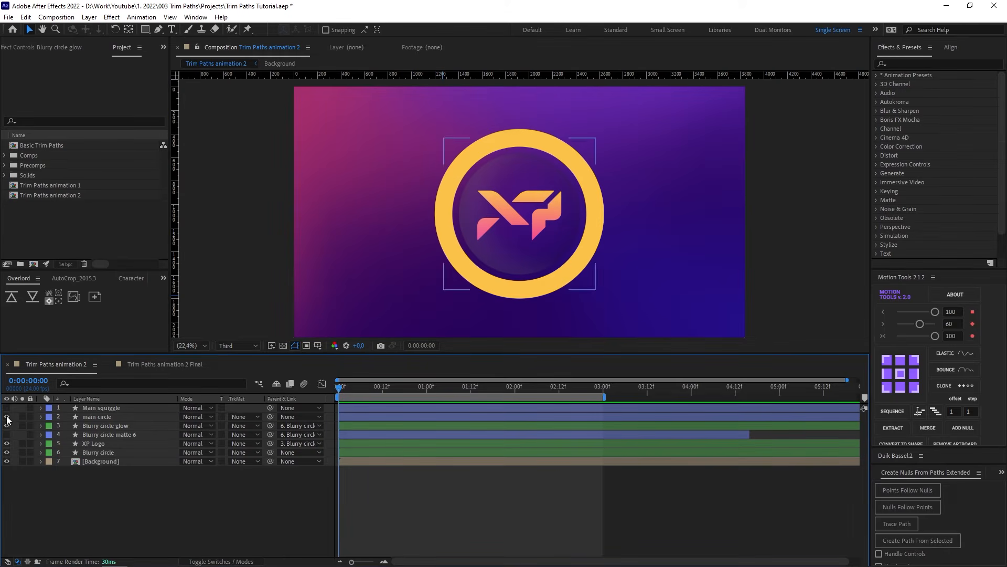
click(6, 409)
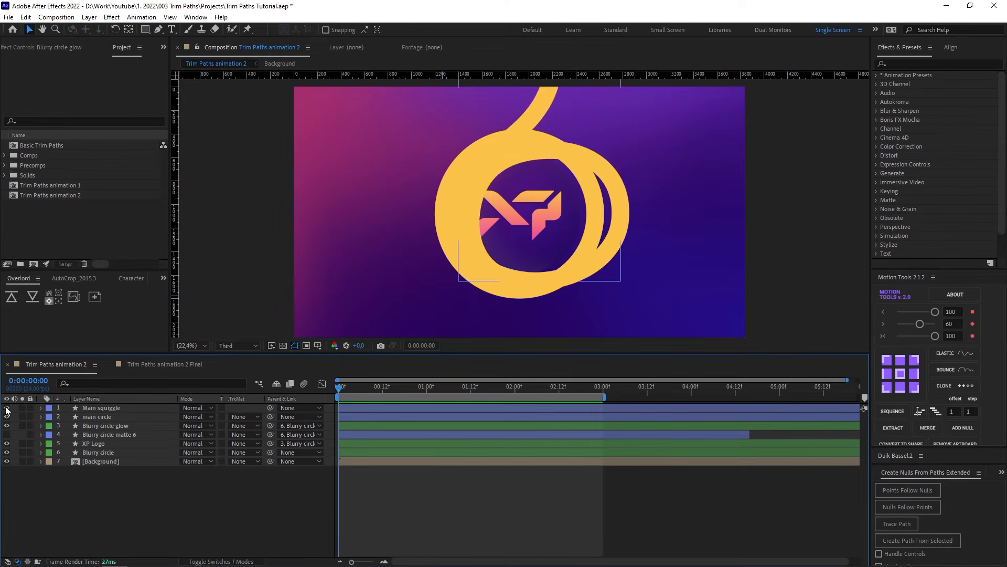
click(6, 408)
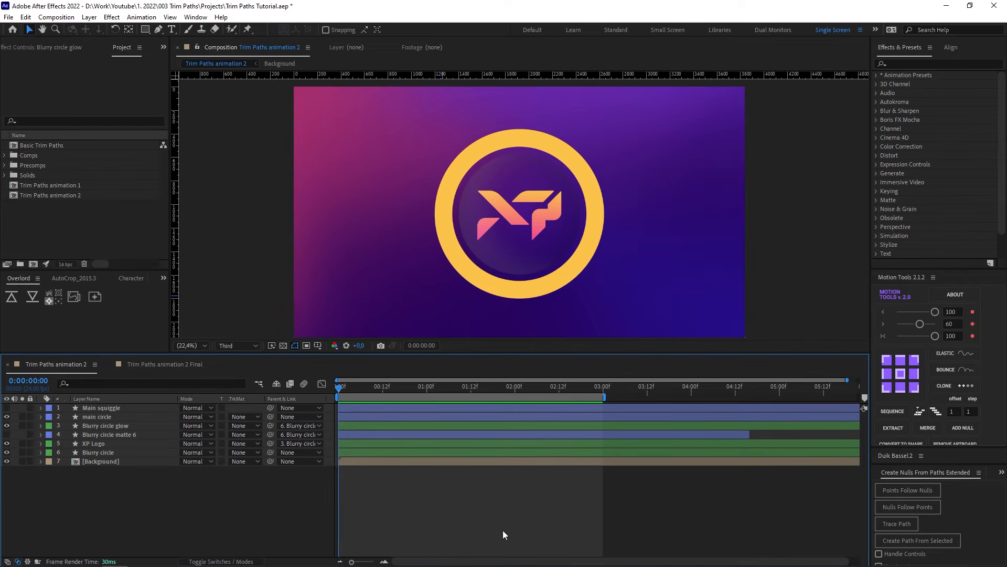
click(360, 413)
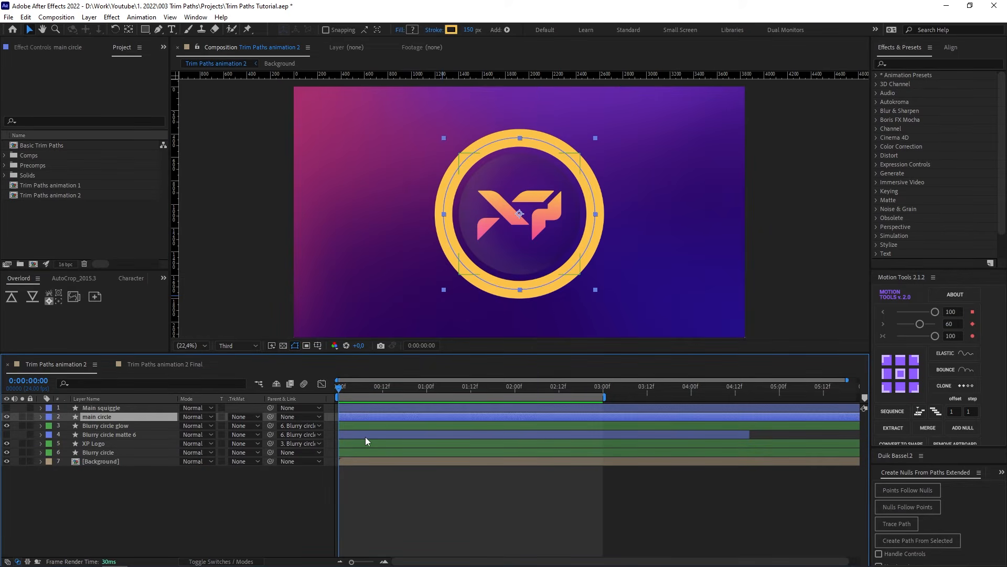
click(22, 416)
Set a keyframe on the main circle's Path 1 path at 0:00:00:00 and move the playhead to 0:00:00:16.
click(41, 417)
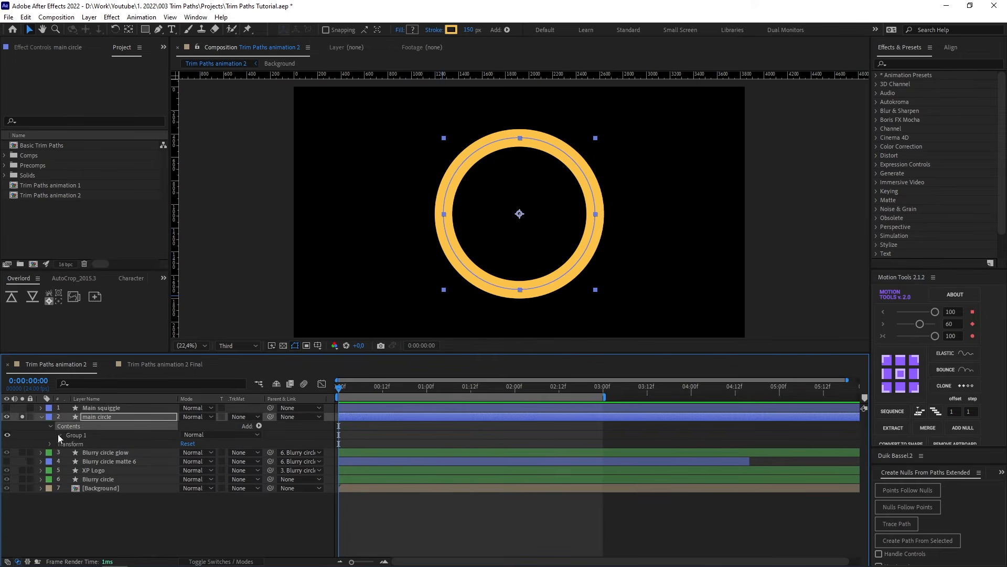
click(58, 434)
click(89, 443)
click(67, 445)
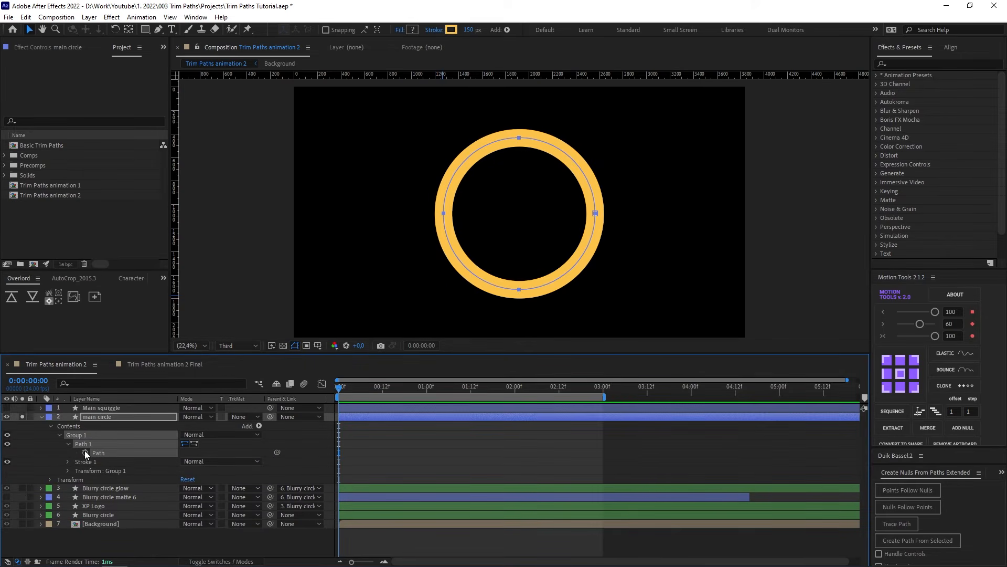
click(85, 452)
click(348, 451)
click(339, 453)
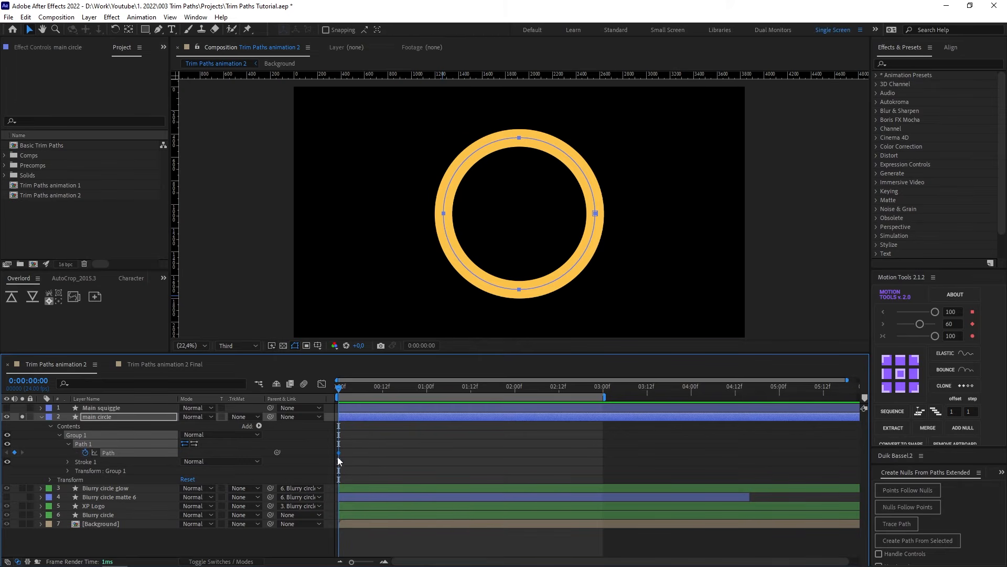
click(379, 389)
drag(379, 389, 391, 393)
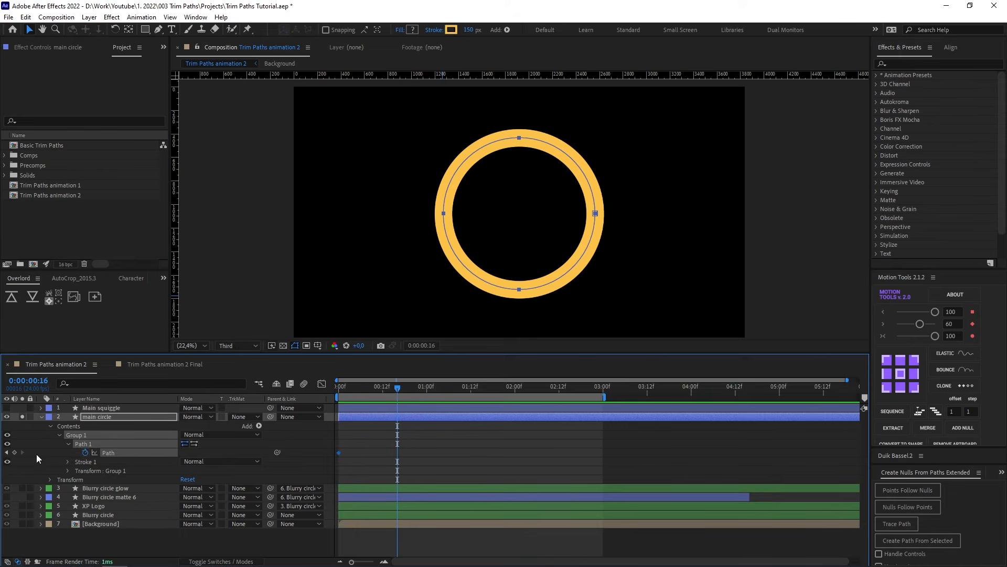
Add a second keyframe to the main circle's Path property at 0:00:00:16.
click(16, 452)
click(417, 439)
drag(419, 448, 393, 459)
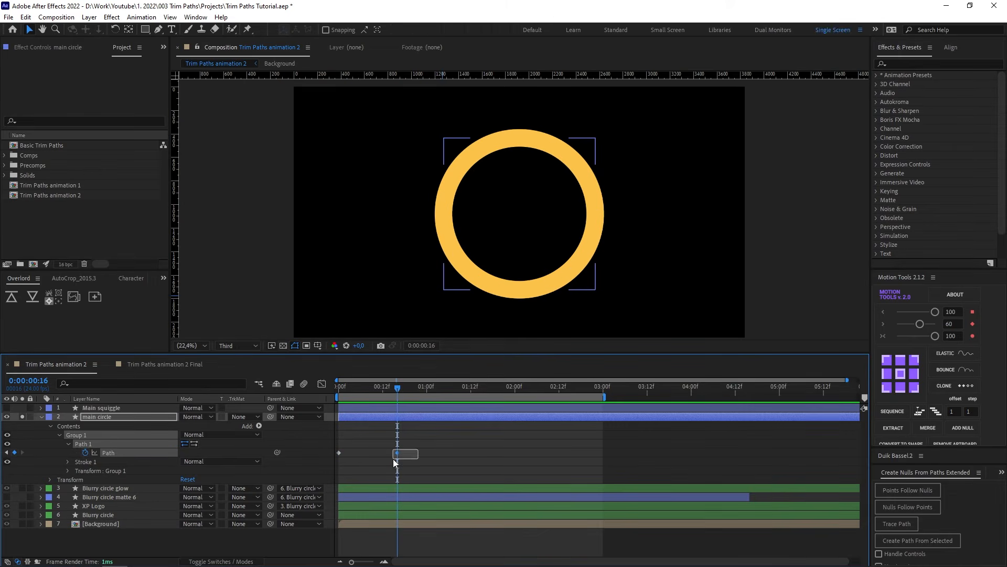
click(410, 453)
Return to the first frame and place vertical guides on the circle's left and right outer edges.
key(Home)
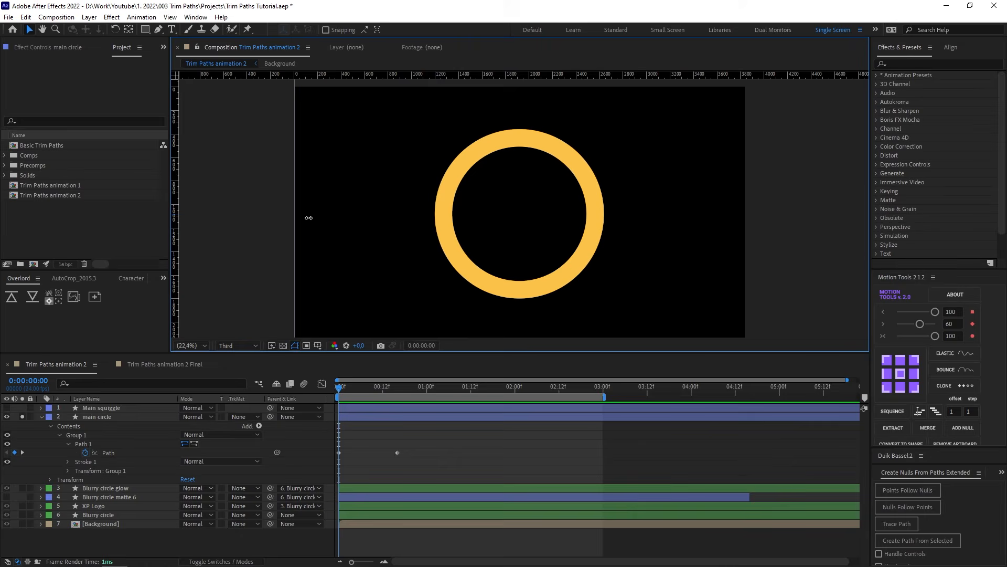
drag(308, 217, 434, 215)
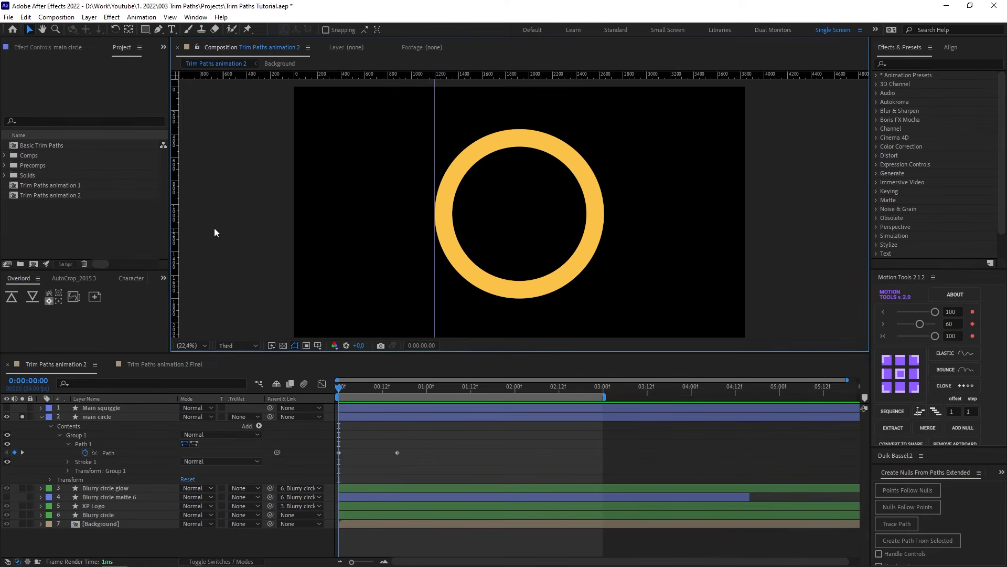
drag(176, 220, 605, 240)
At the 0:00:00:16 Path keyframe, flip the circle path horizontally so its right point lands on its left side.
drag(356, 387, 404, 387)
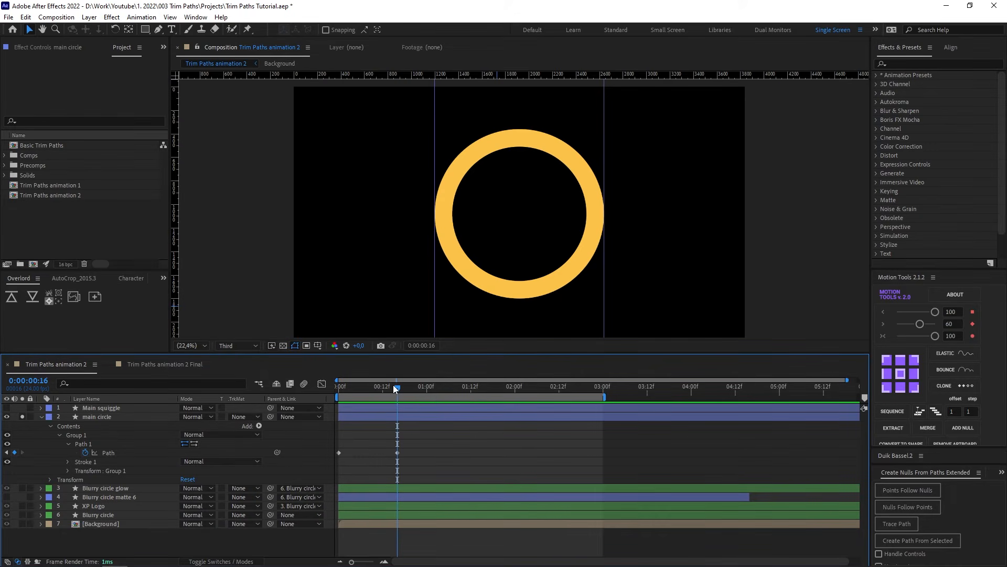
key(ctrl+r)
key(ctrl+r)
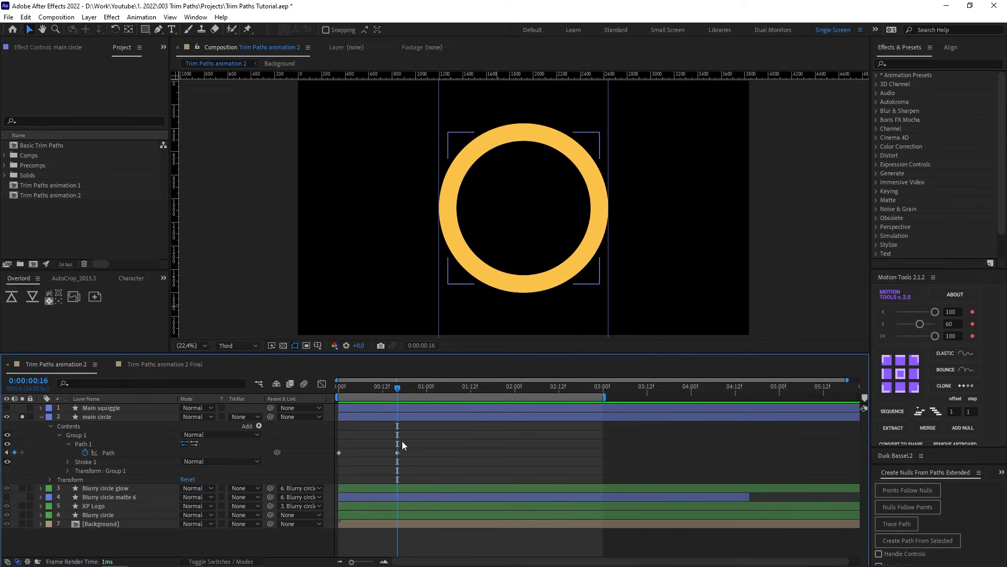
click(396, 452)
drag(639, 112, 436, 301)
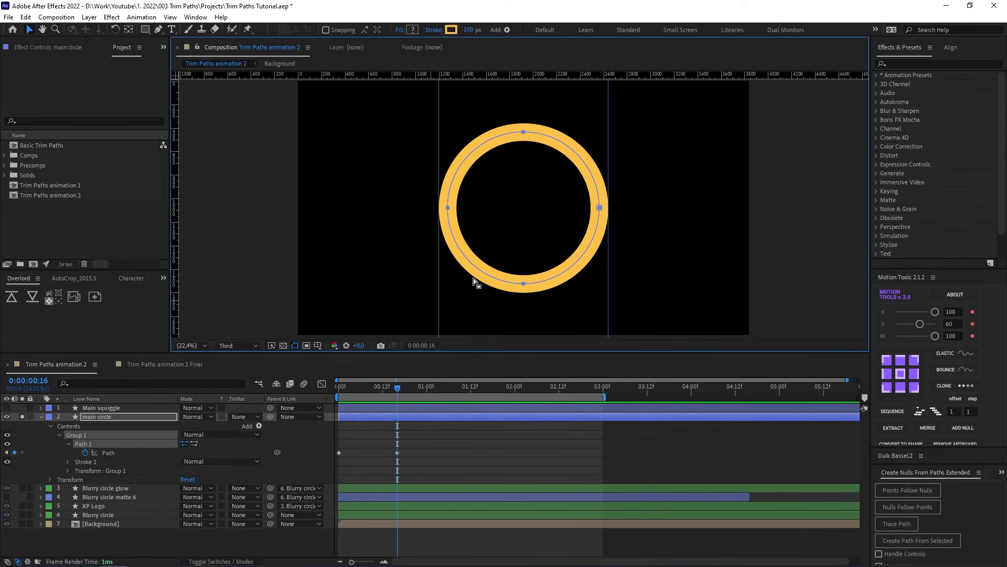
double_click(600, 208)
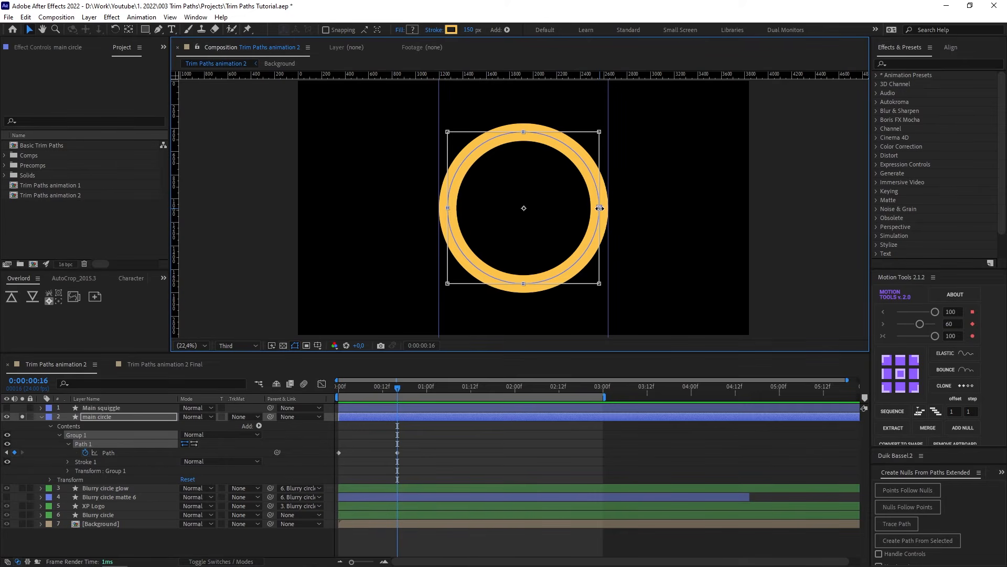
drag(600, 208, 447, 209)
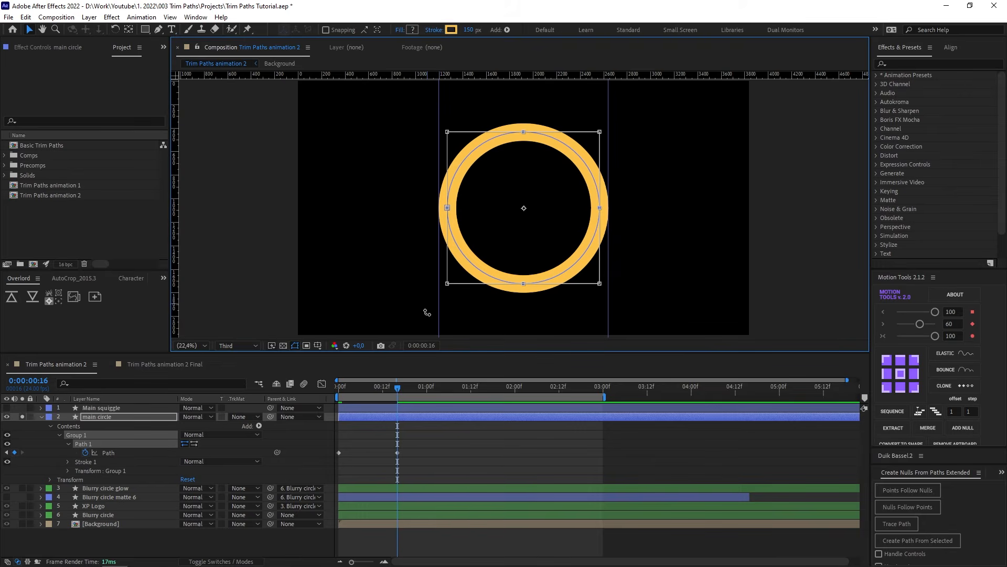
click(412, 478)
Ease the first Path keyframe of the main circle with the Motion Tools easing at 100.
mouse_move(363, 386)
mouse_down()
mouse_move(396, 401)
mouse_move(355, 401)
mouse_move(331, 417)
mouse_up()
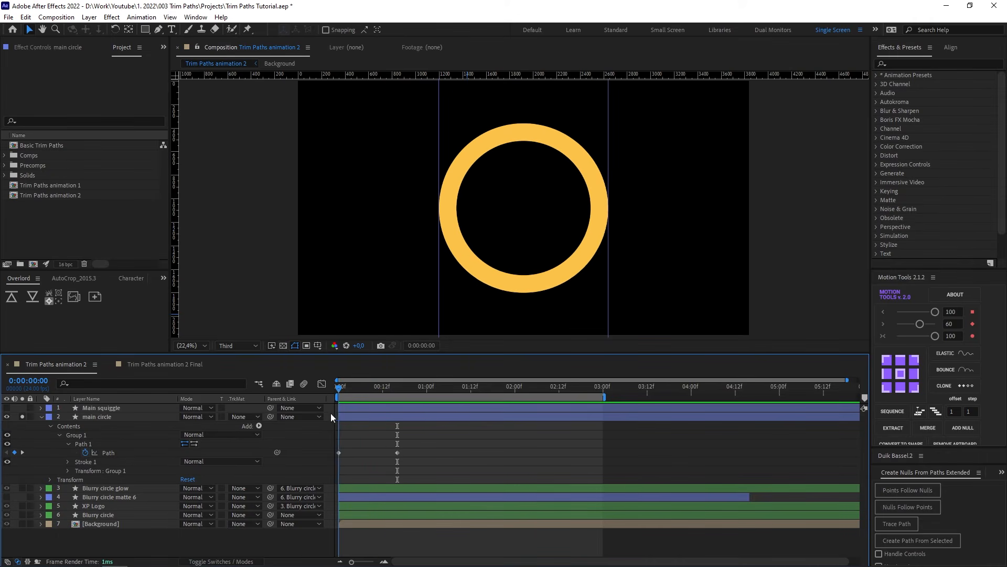
click(339, 452)
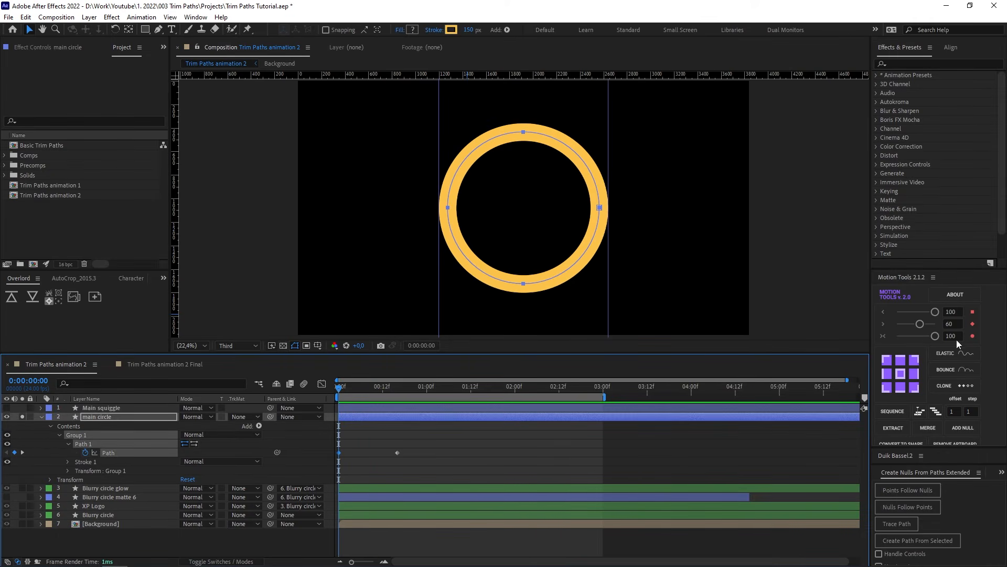
click(936, 313)
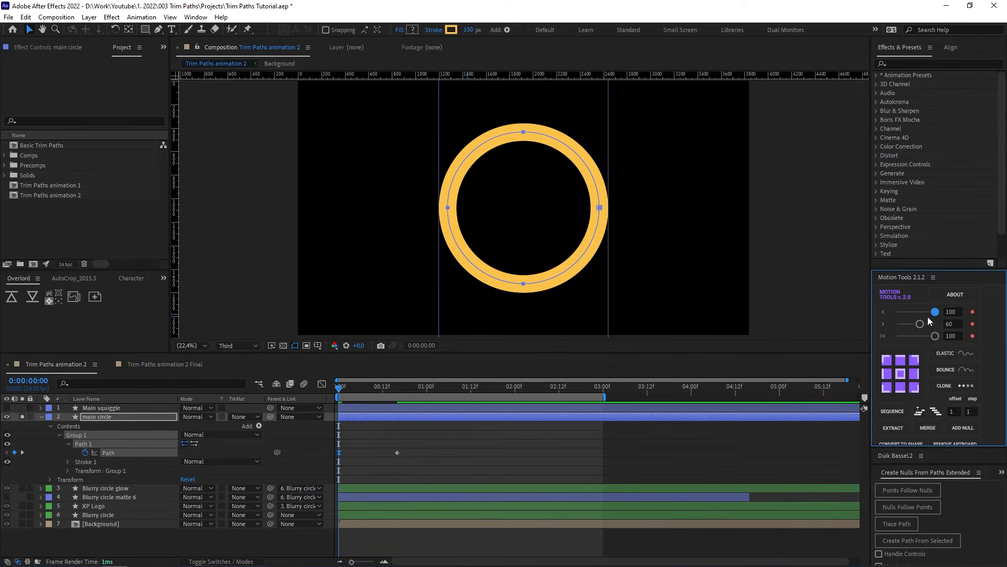
click(495, 451)
Add a Path keyframe at 0:00:00:13 and squash the circle path horizontally into a straight vertical line.
drag(343, 387, 385, 396)
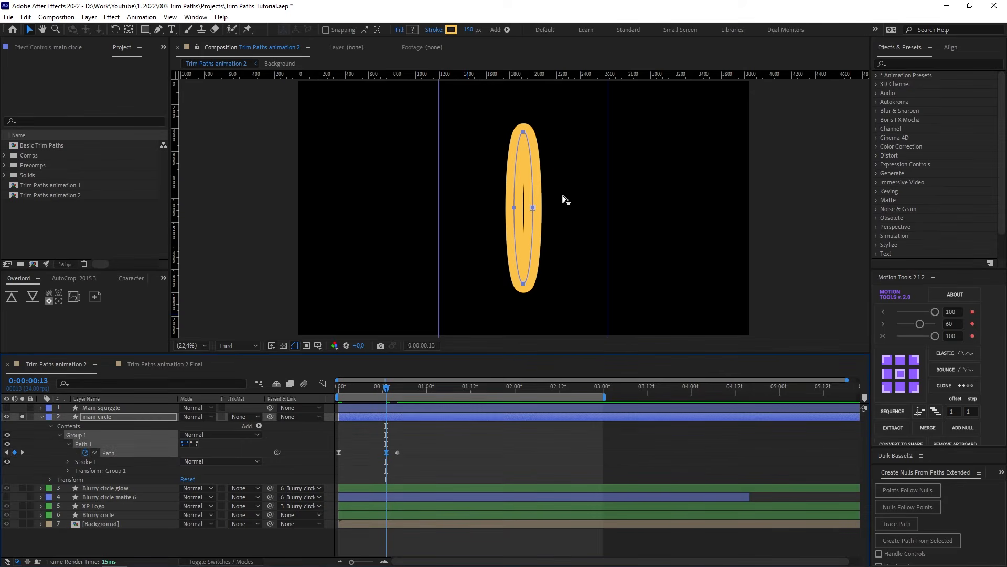
drag(580, 105, 474, 313)
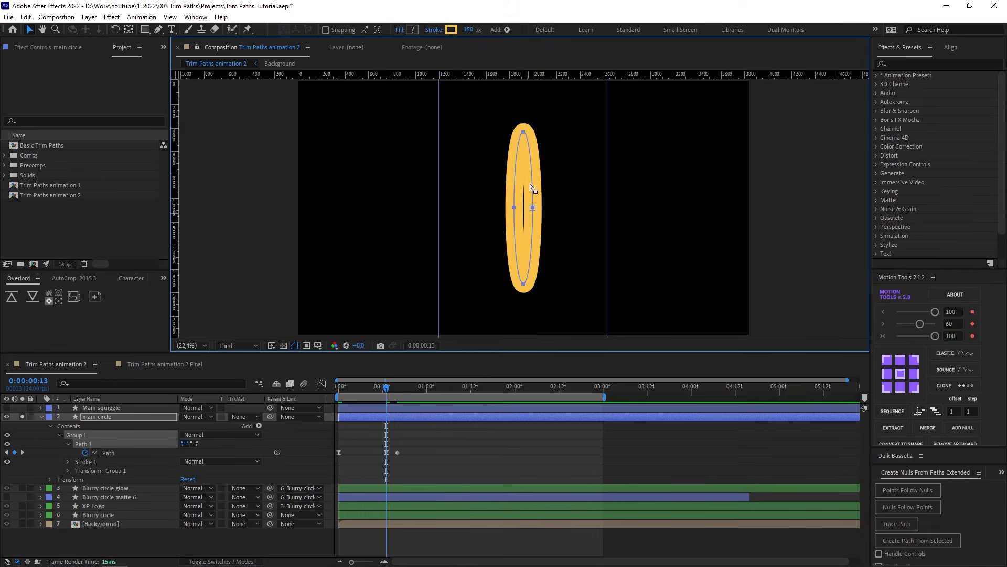
double_click(523, 131)
drag(533, 208, 524, 210)
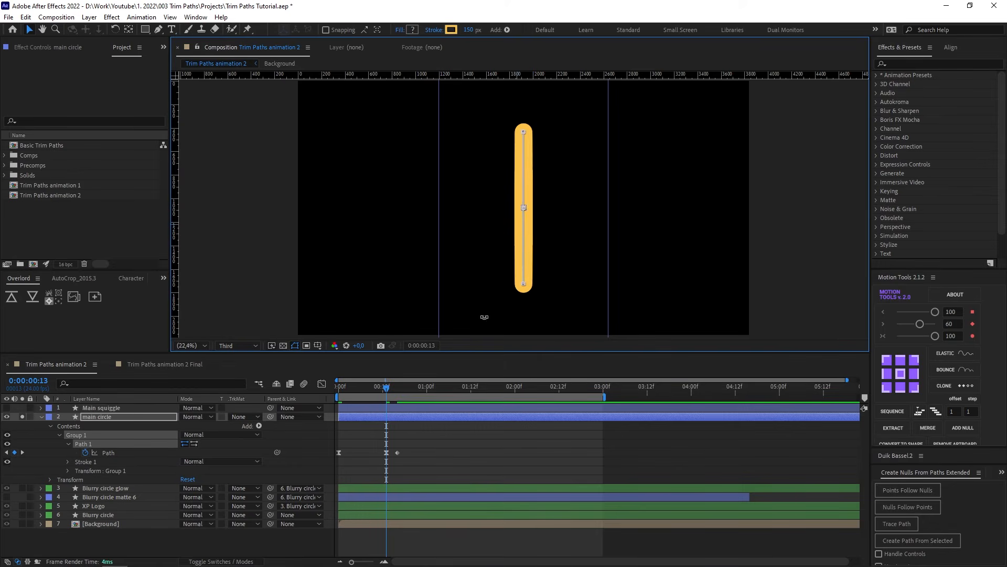
click(443, 456)
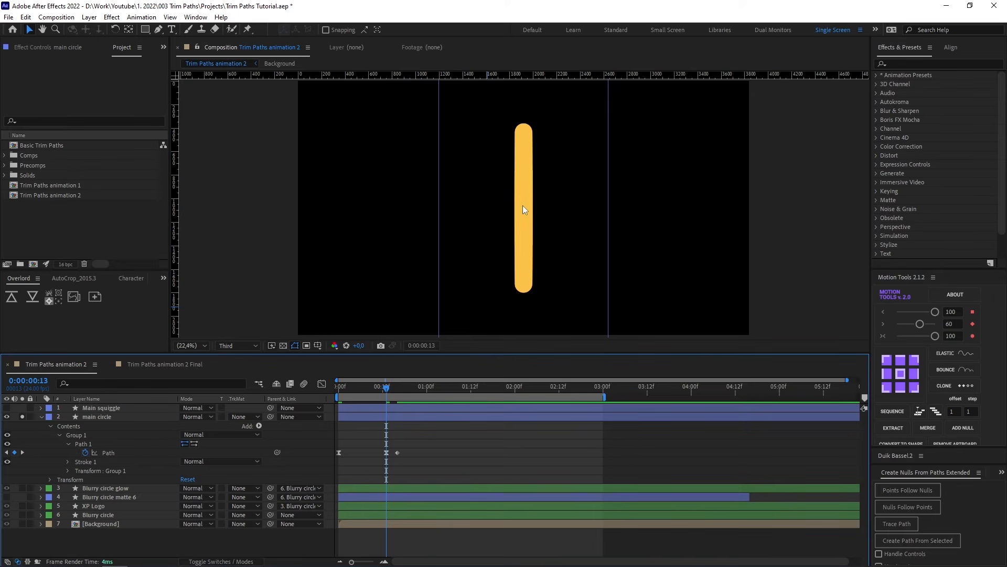
Convert the 0:00:00:13 Path keyframe to Auto Bezier and scrub the opening frames to check the motion.
click(385, 454)
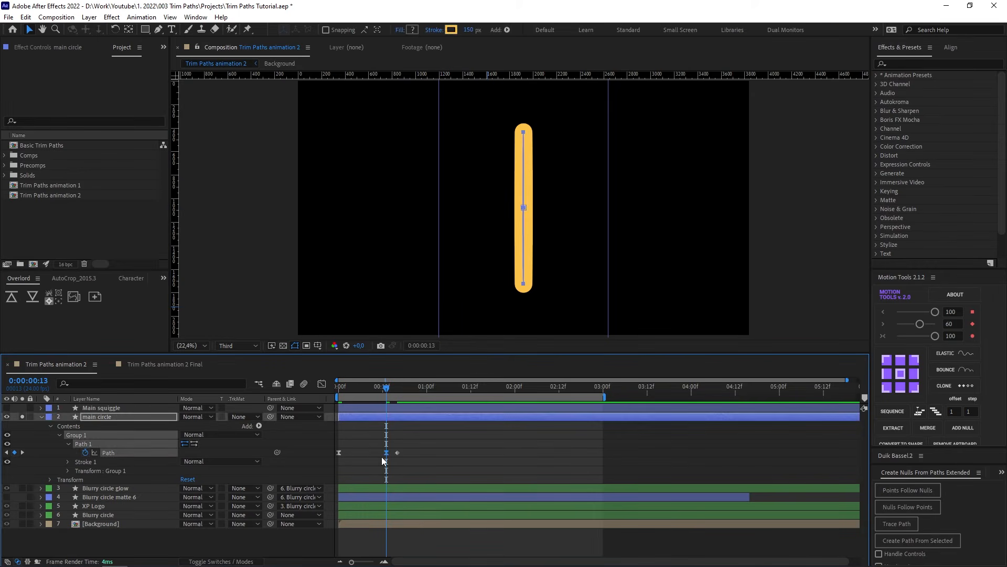
ctrl+click(385, 452)
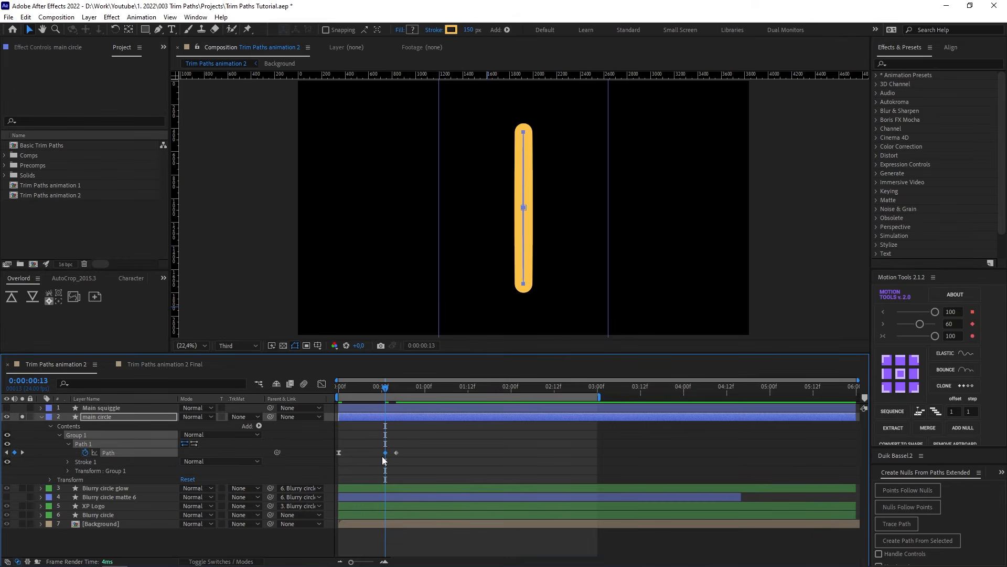
ctrl+click(385, 452)
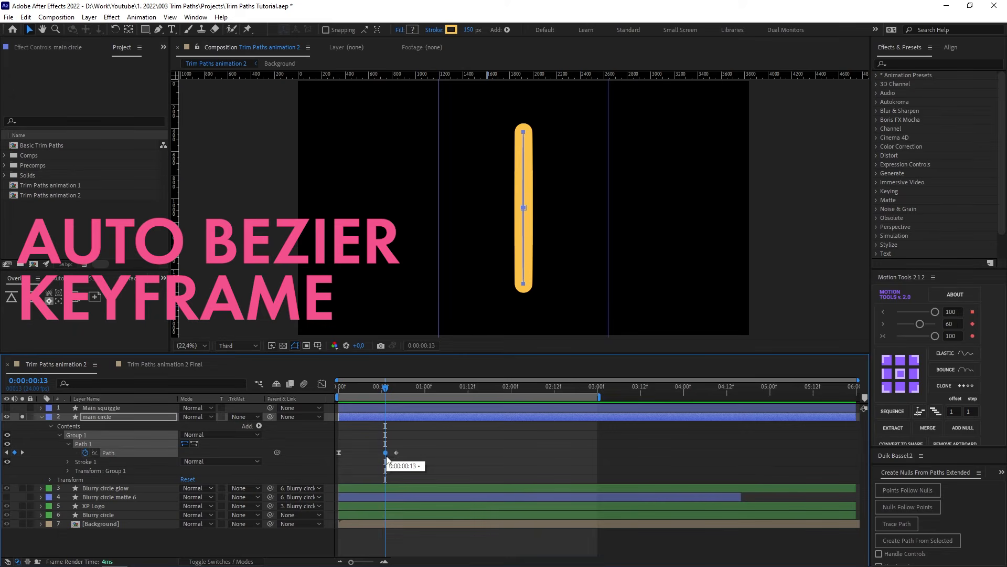
drag(388, 397, 337, 453)
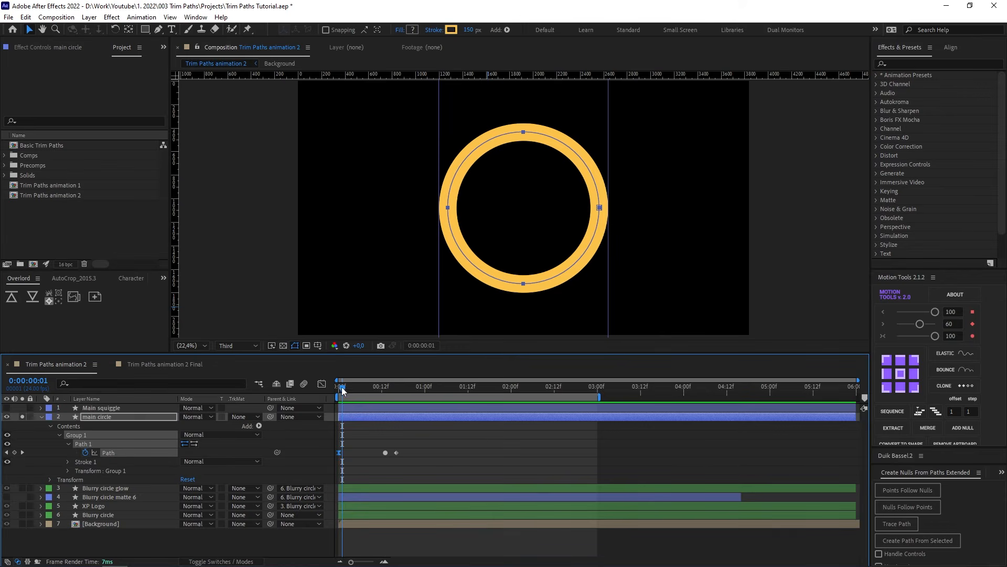
mouse_move(342, 391)
mouse_down()
mouse_move(412, 393)
mouse_move(348, 408)
mouse_up()
Add a Rotation keyframe to the main circle layer and place it at 0:00:00:16.
click(351, 414)
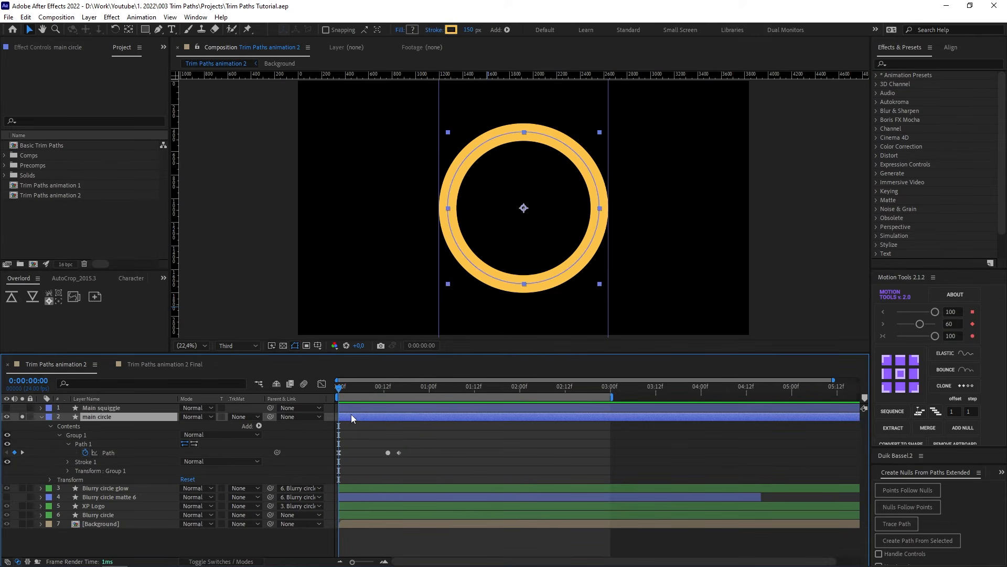
key(alt+shift+r)
click(366, 445)
drag(349, 511, 399, 515)
Add a Rotation keyframe at 0:00:00:00 on the main circle and set its rotation to -90°.
click(348, 389)
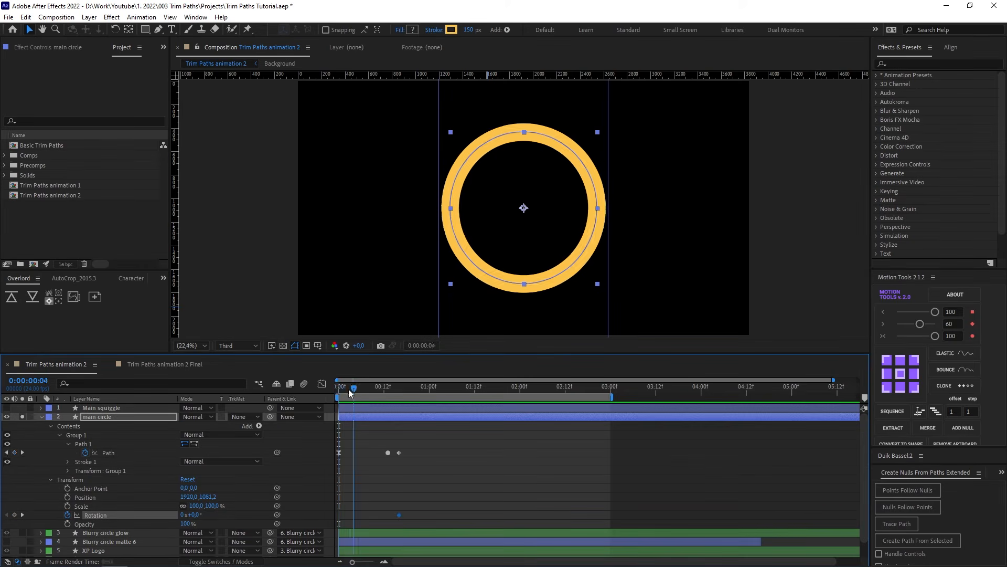
drag(348, 389, 327, 406)
click(349, 466)
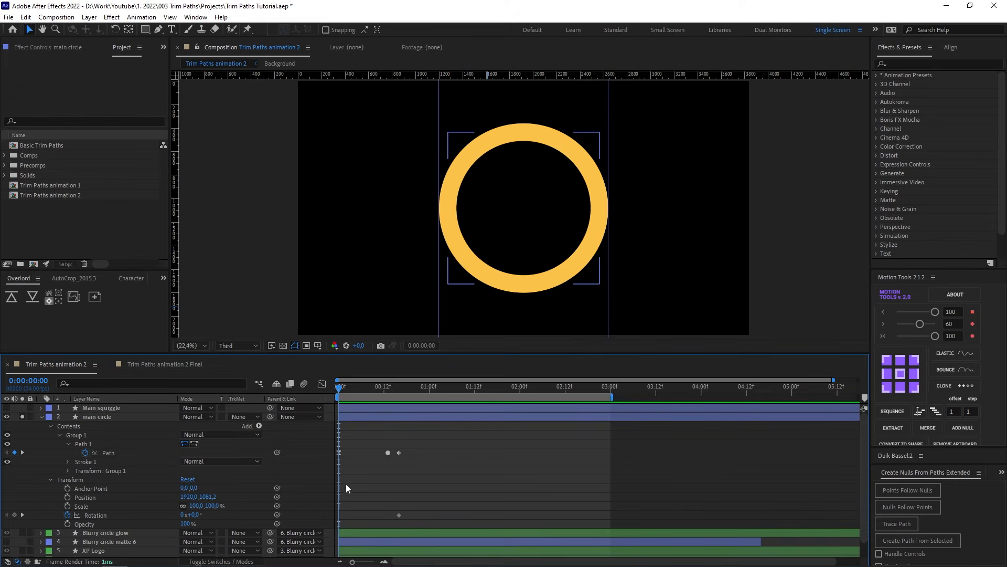
click(14, 515)
click(197, 515)
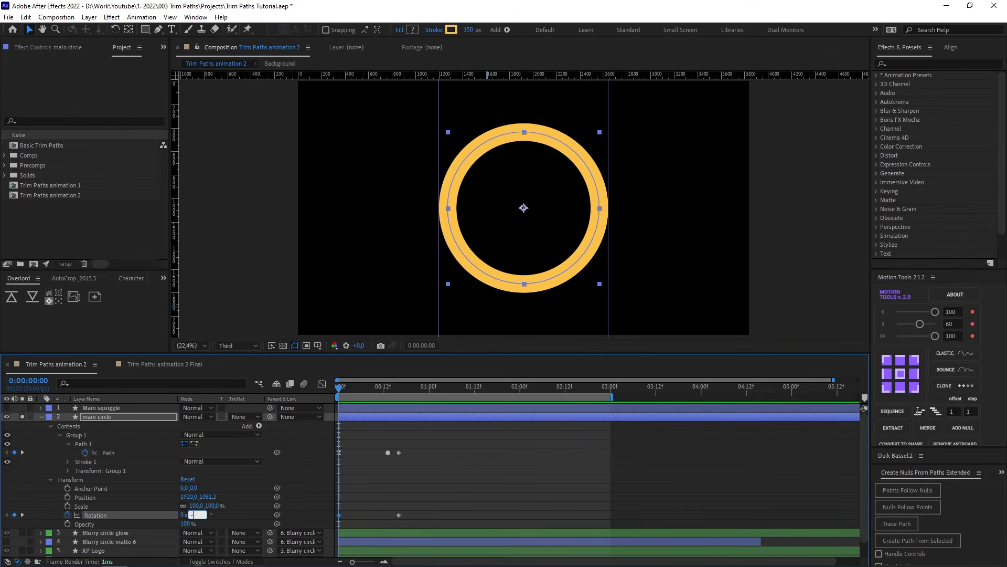
key(Return)
Ease the first Rotation keyframe with the Motion Tools easing at 100 and preview the circle animation.
drag(344, 387, 331, 429)
drag(352, 505, 336, 524)
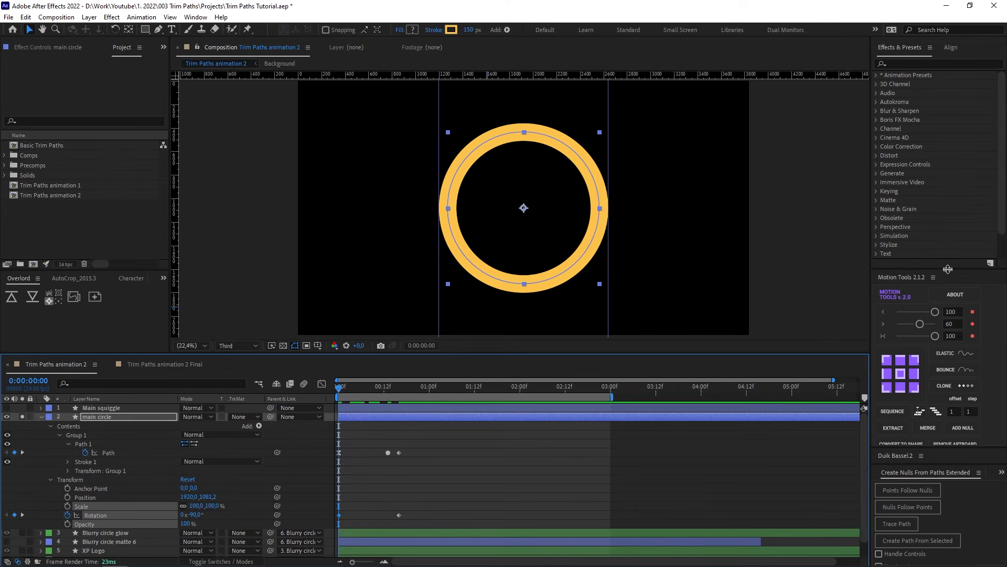
click(936, 313)
click(612, 482)
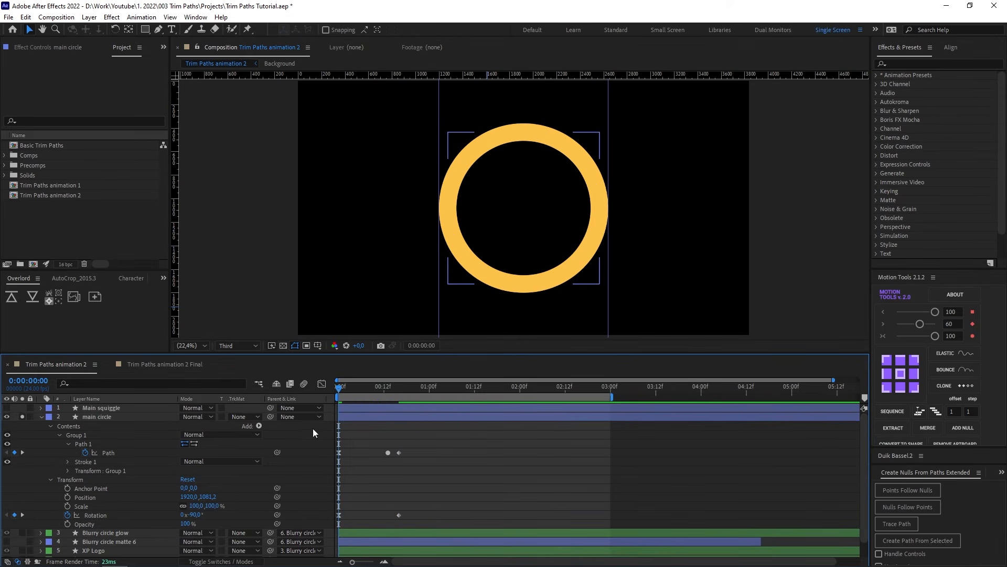
mouse_move(341, 388)
mouse_down()
mouse_move(342, 399)
mouse_move(338, 390)
mouse_up()
key(space)
key(space)
Trim the main circle layer's out point so that the layer ends just before 0:00:00:16.
click(399, 388)
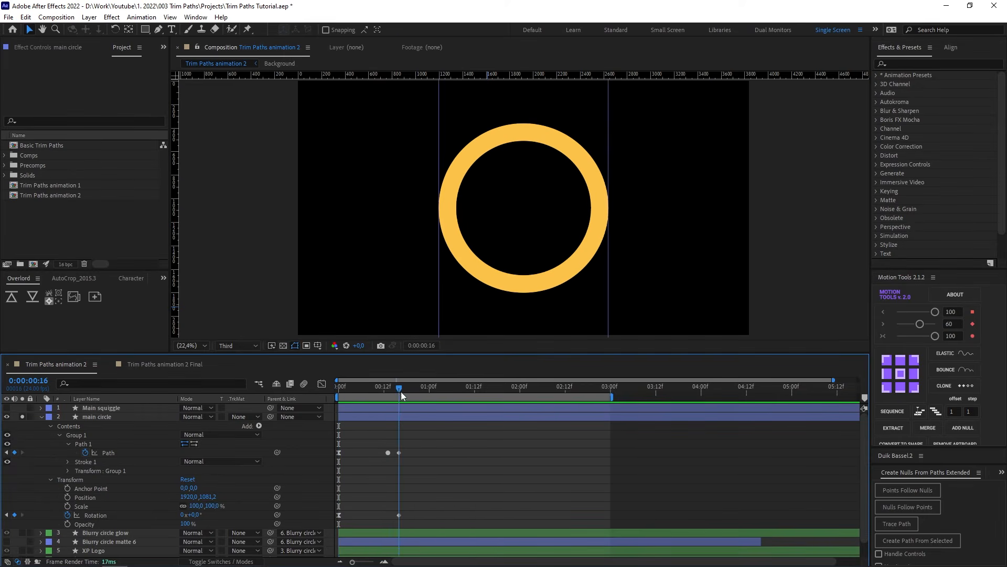
click(407, 417)
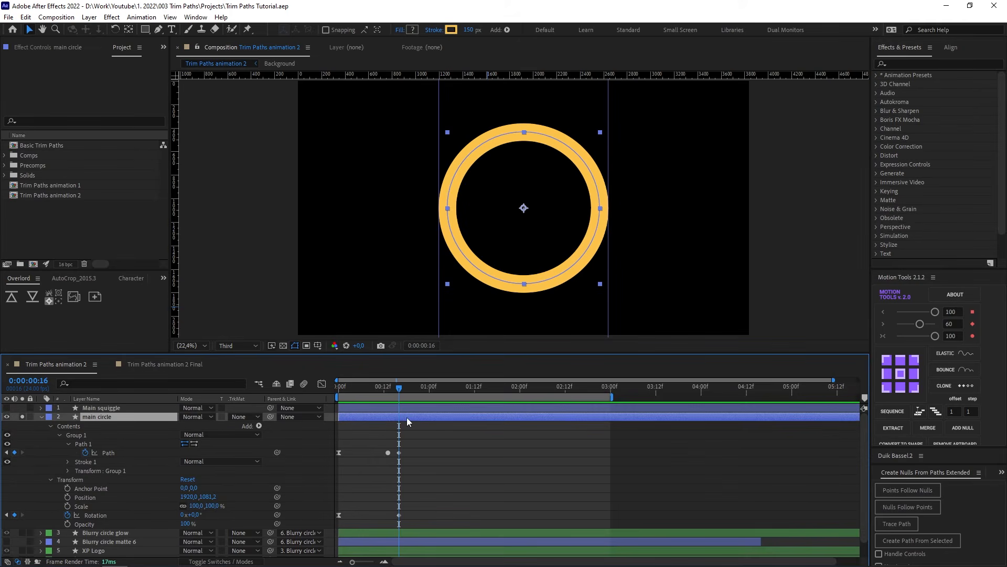
key(alt+bracketright)
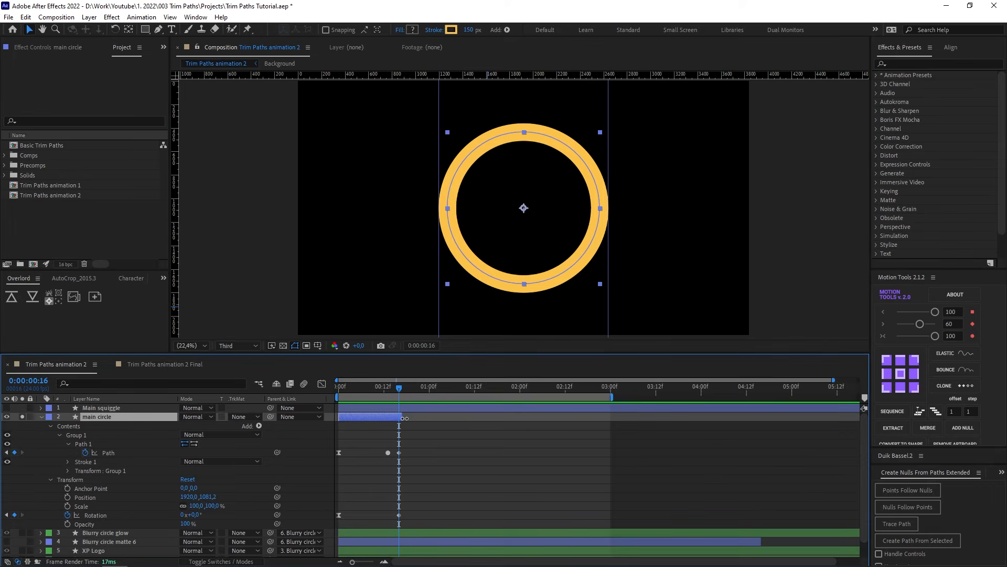
mouse_move(403, 418)
mouse_down()
mouse_move(388, 393)
mouse_move(401, 394)
mouse_move(386, 395)
mouse_move(397, 396)
mouse_up()
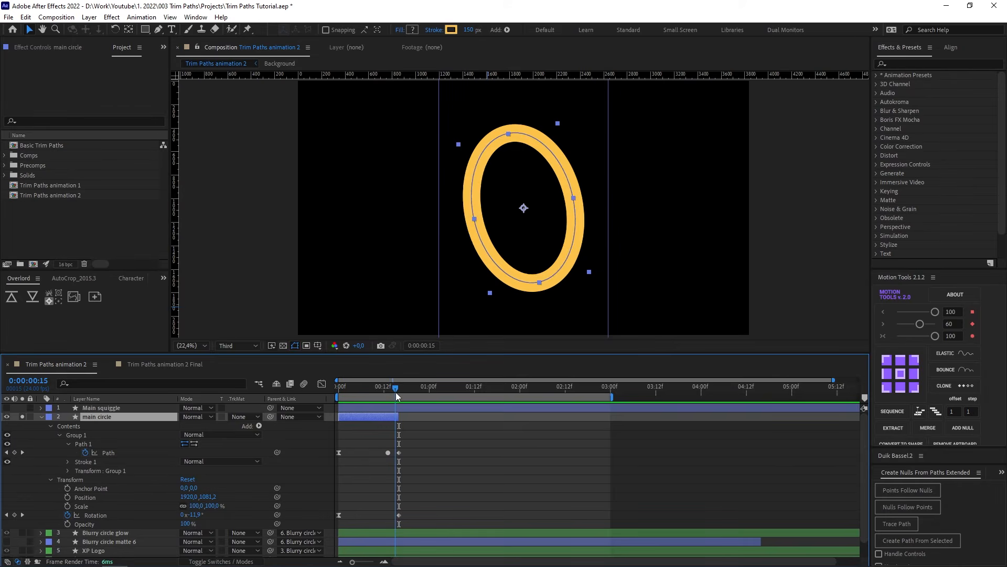
Solo the Main squiggle layer and remove the solo from the main circle layer.
click(403, 409)
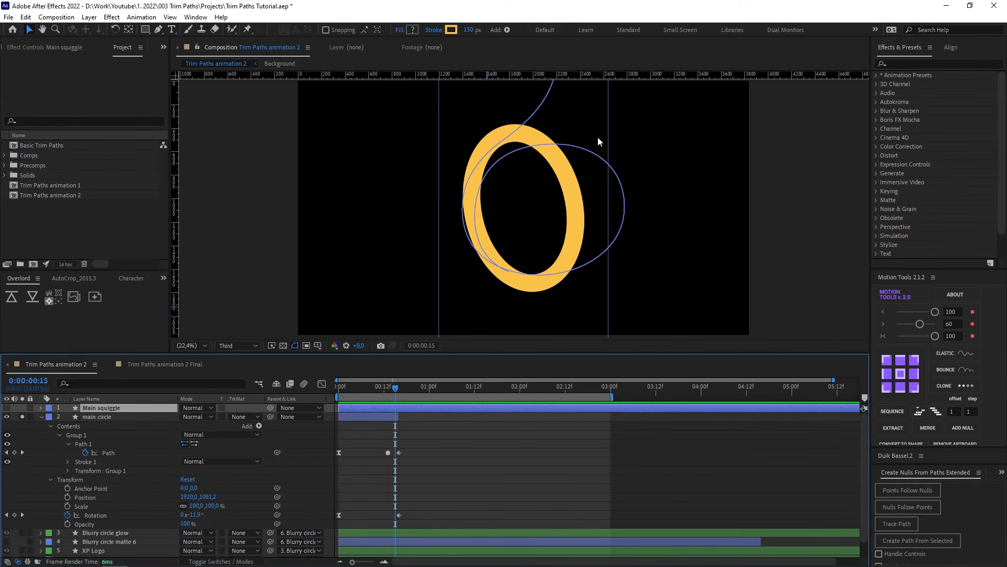
drag(394, 391, 390, 392)
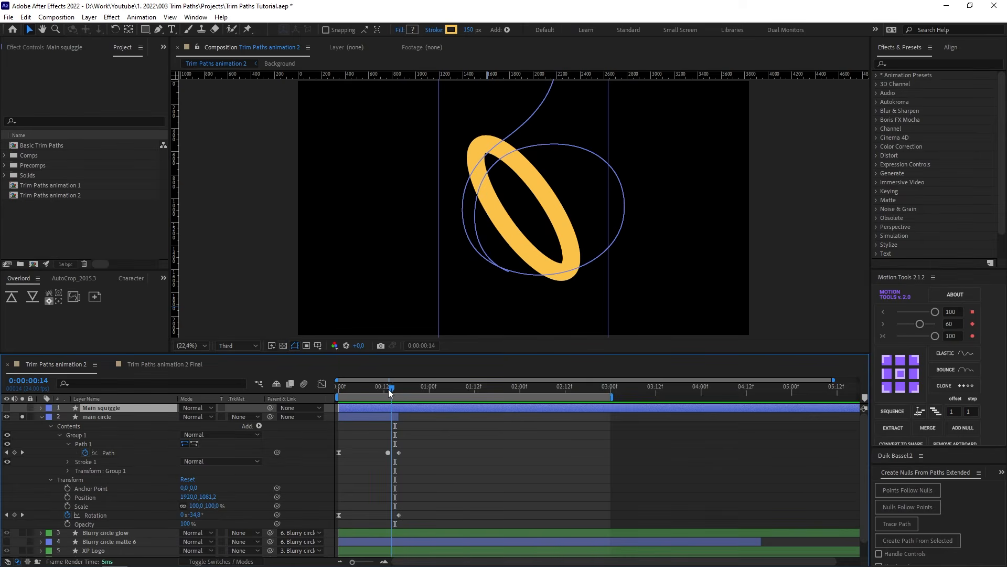
click(22, 408)
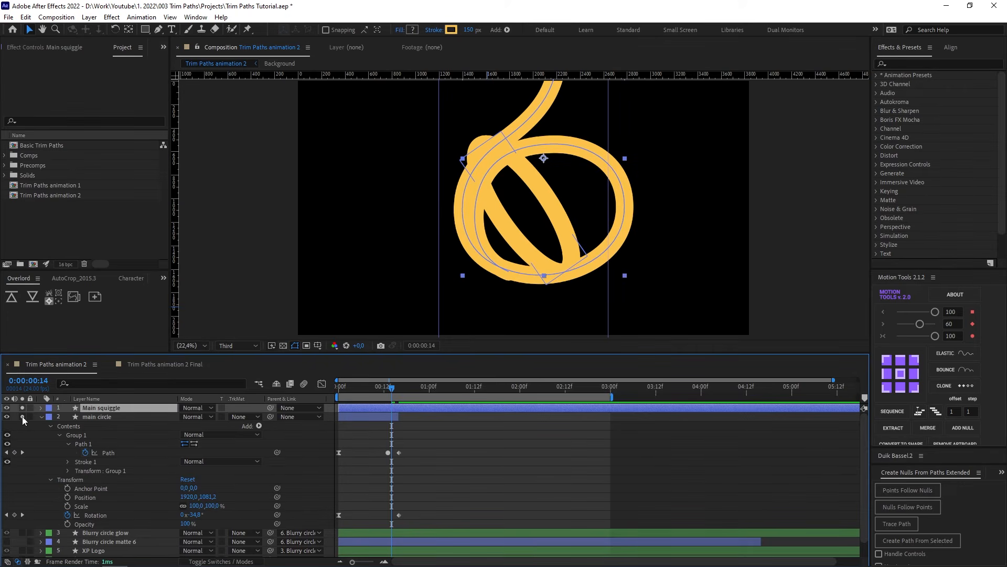
click(22, 418)
click(108, 418)
click(435, 472)
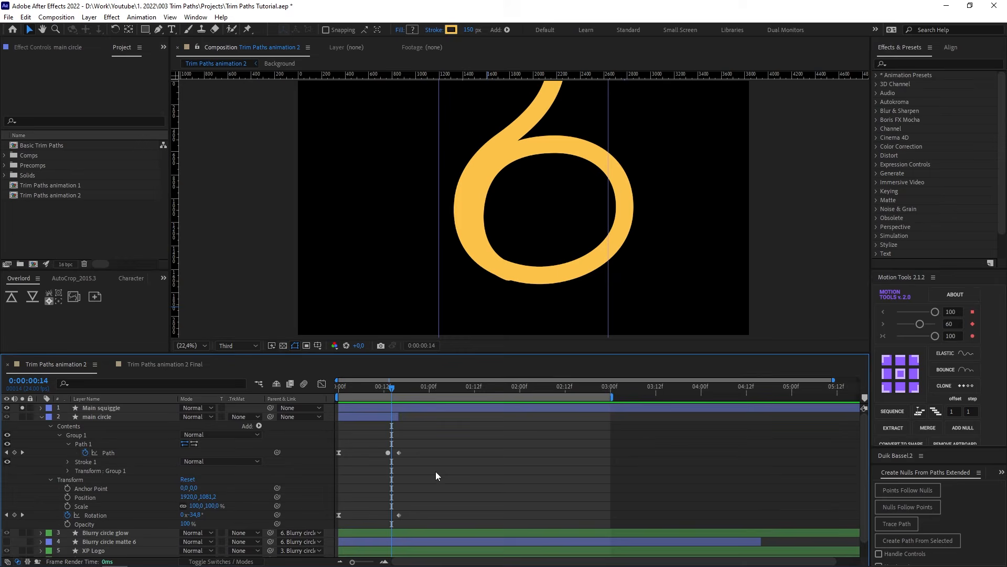
Add Trim Paths to the Main squiggle layer with the current time at 0:00:00:16.
click(410, 410)
drag(393, 389, 399, 389)
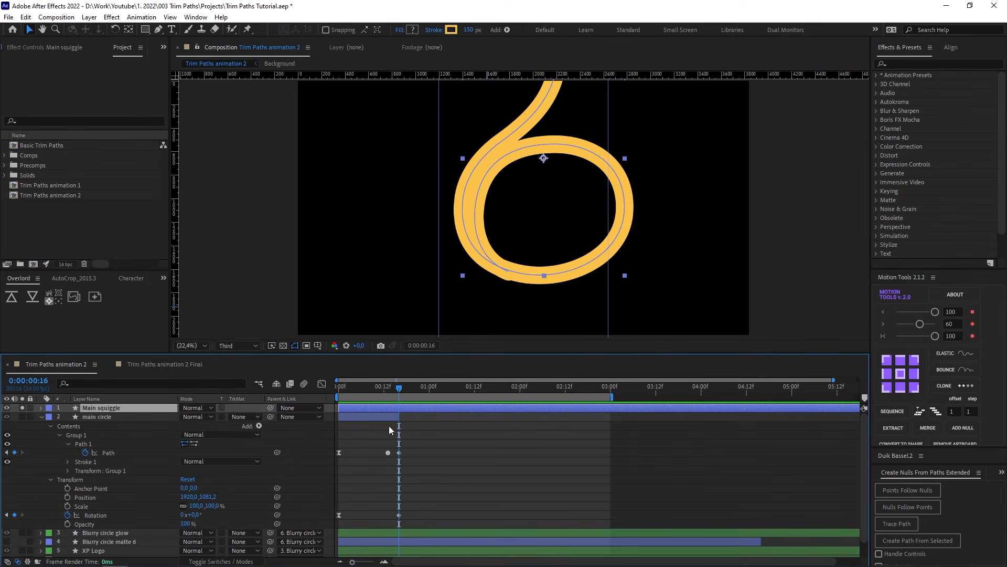
scroll(389, 426, up, 1)
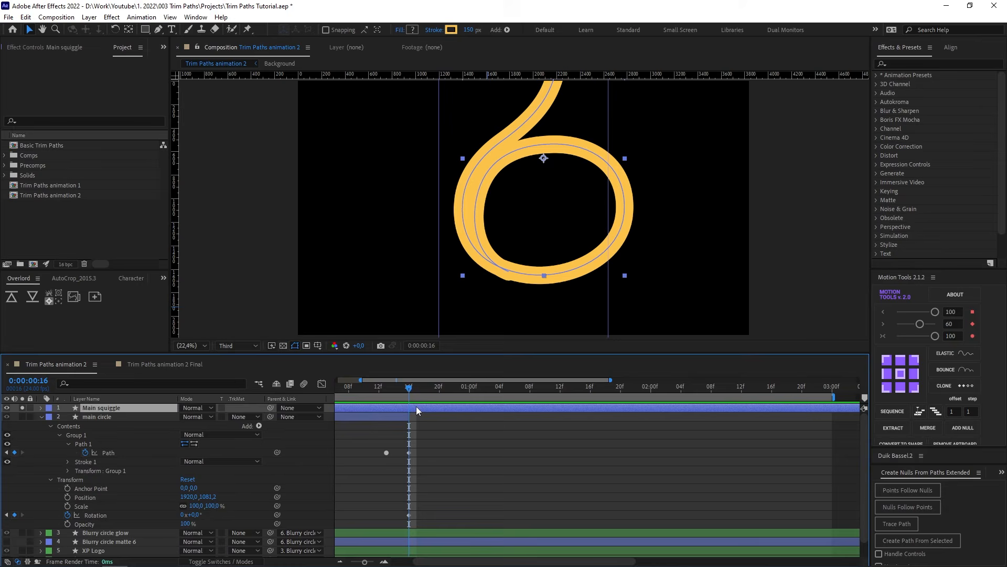
click(41, 407)
click(61, 415)
click(259, 416)
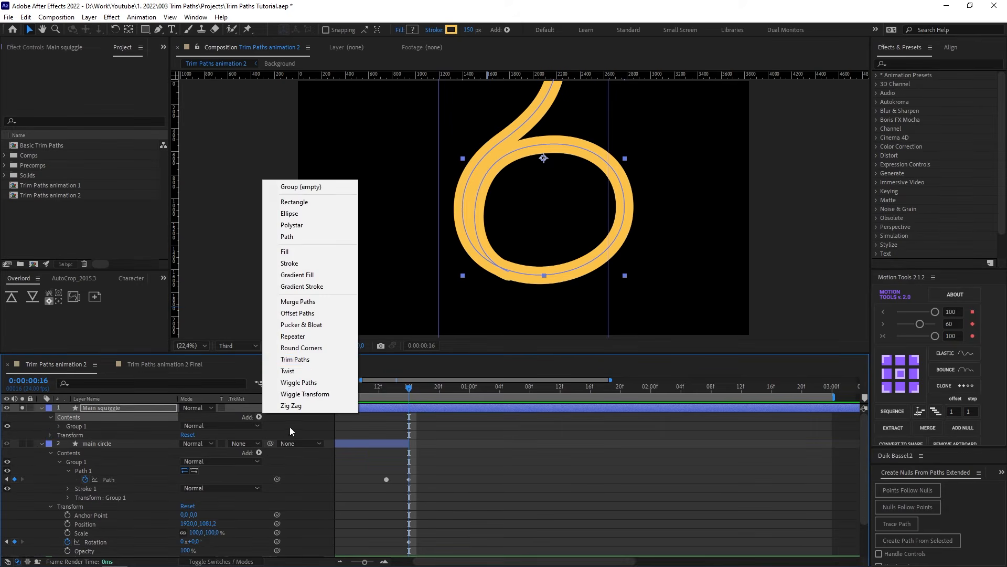
click(295, 359)
Add a Trim Paths End keyframe at 0:00:00:16 on Main squiggle and set it to 27%.
click(77, 454)
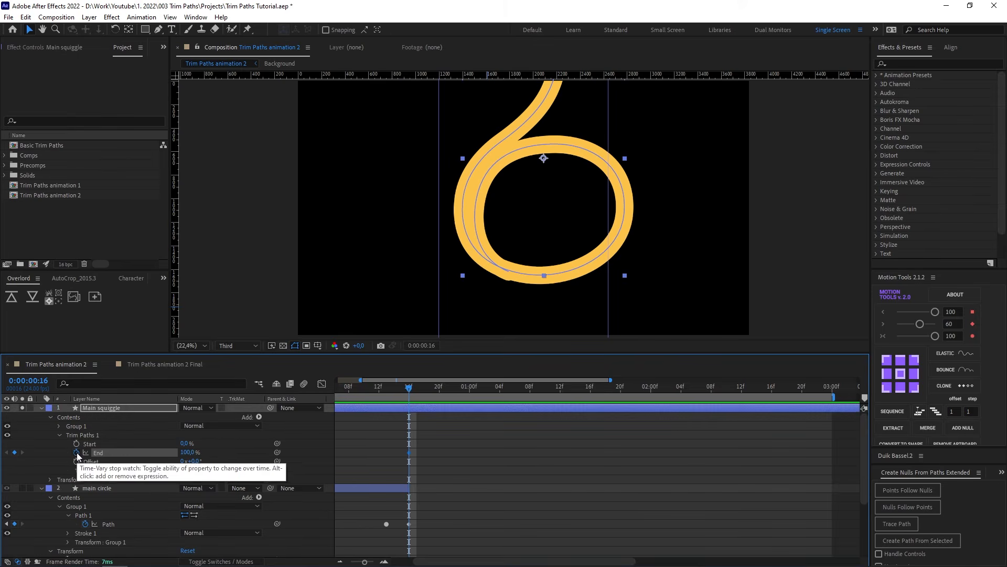
click(190, 452)
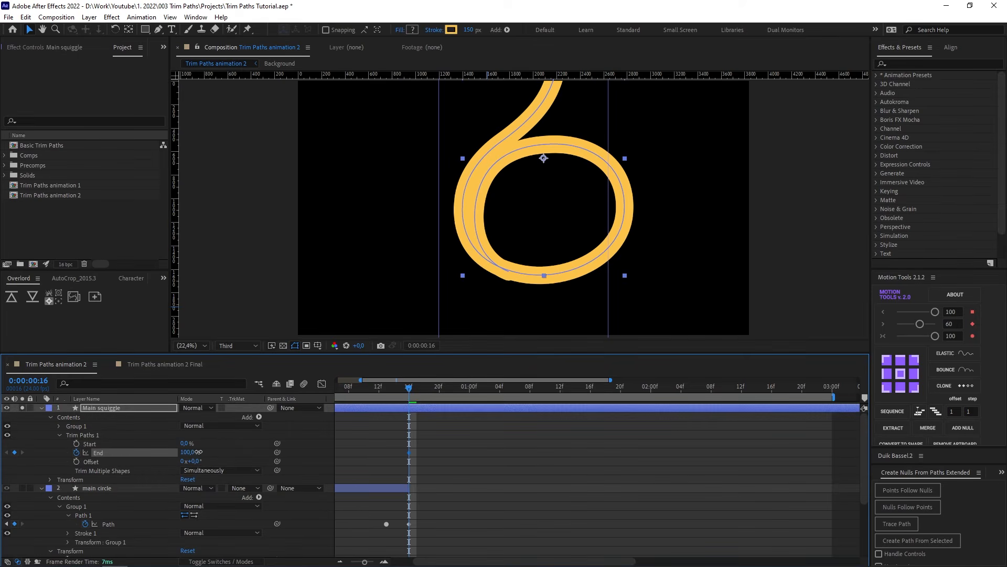
drag(192, 454, 165, 452)
click(186, 453)
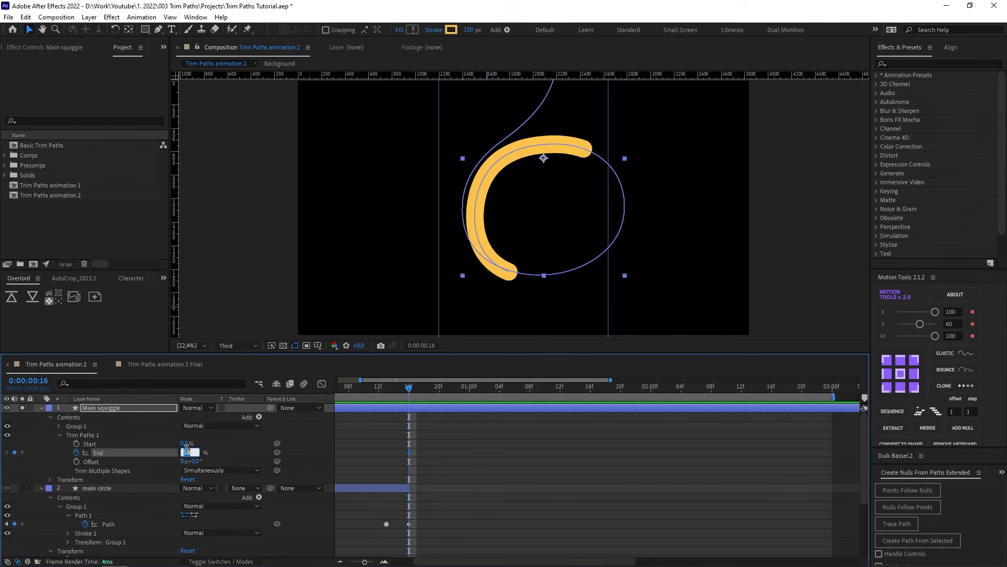
click(461, 449)
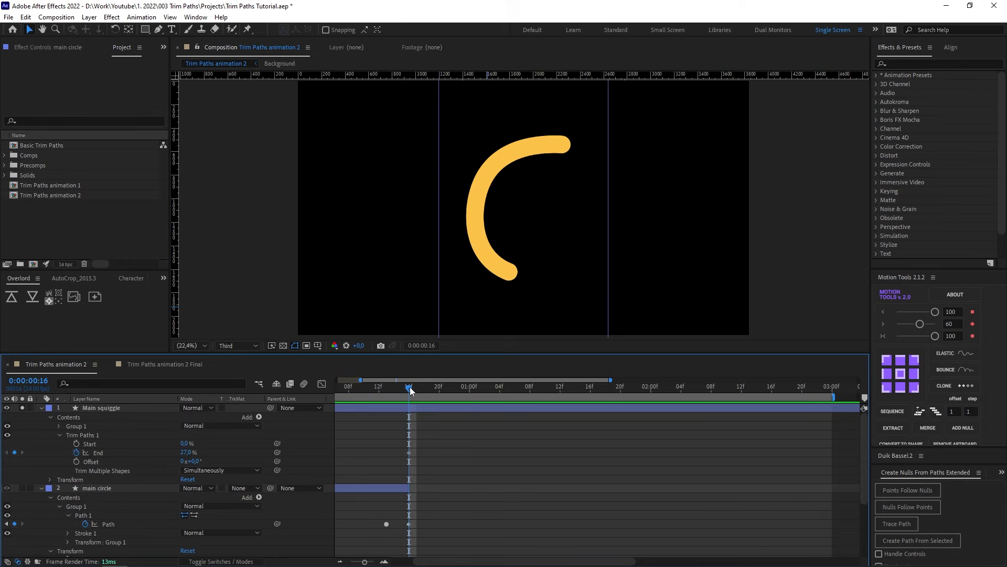
Add an End keyframe at 0:00:01:04 on Main squiggle and set it to 56%.
key(shift+Page_Down)
key(Page_Down)
key(Page_Down)
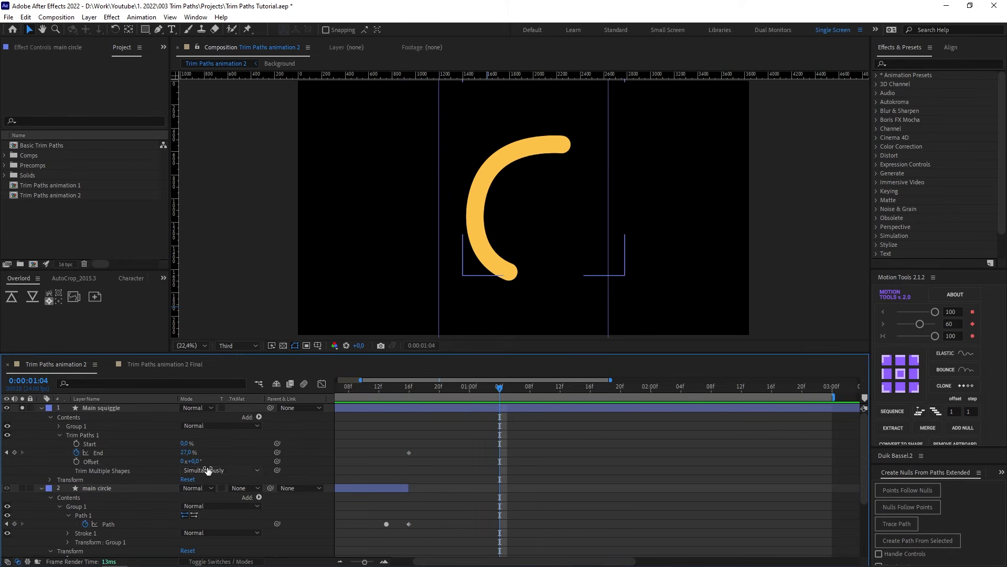
click(15, 452)
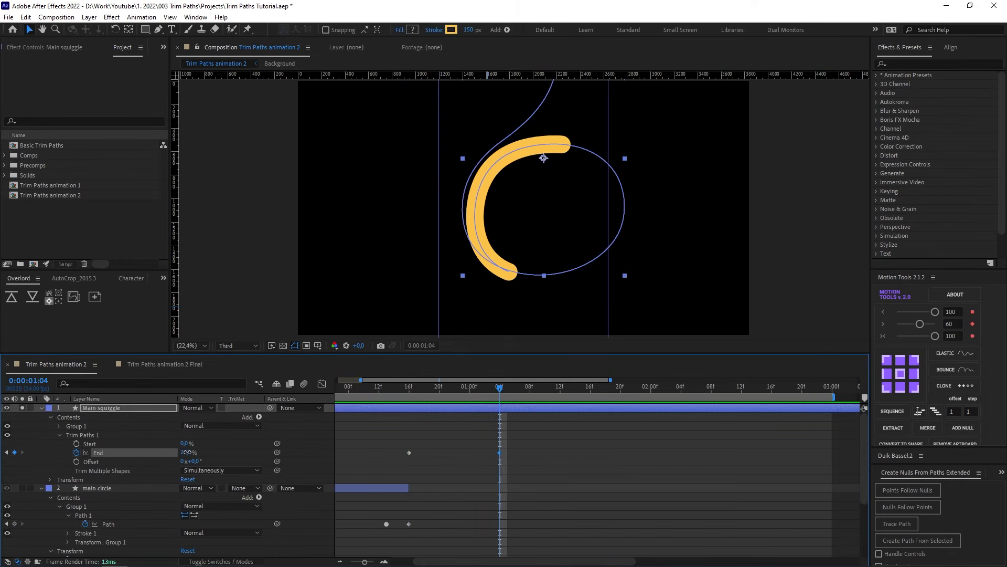
drag(187, 453, 201, 452)
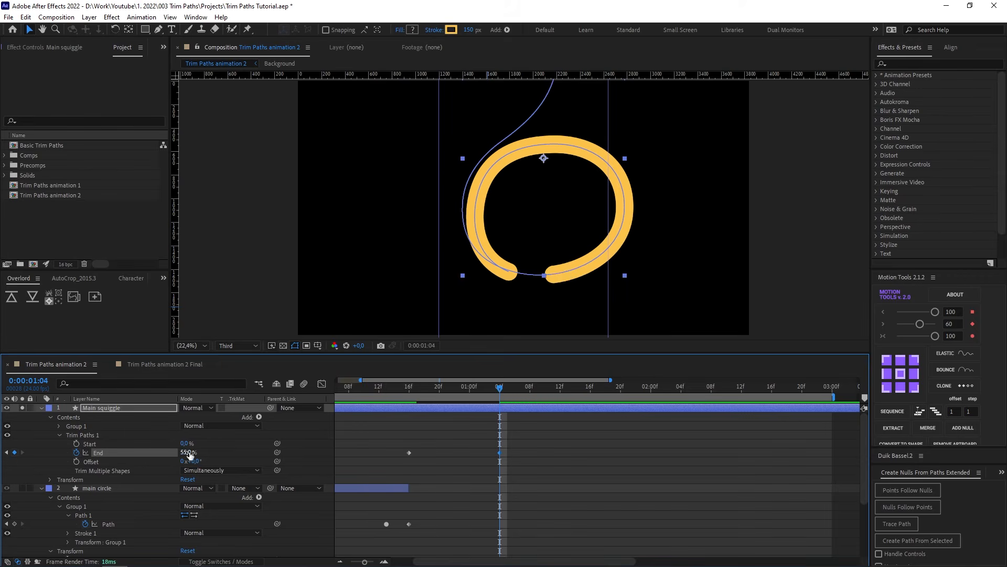
click(186, 452)
text(56)
key(Return)
click(612, 451)
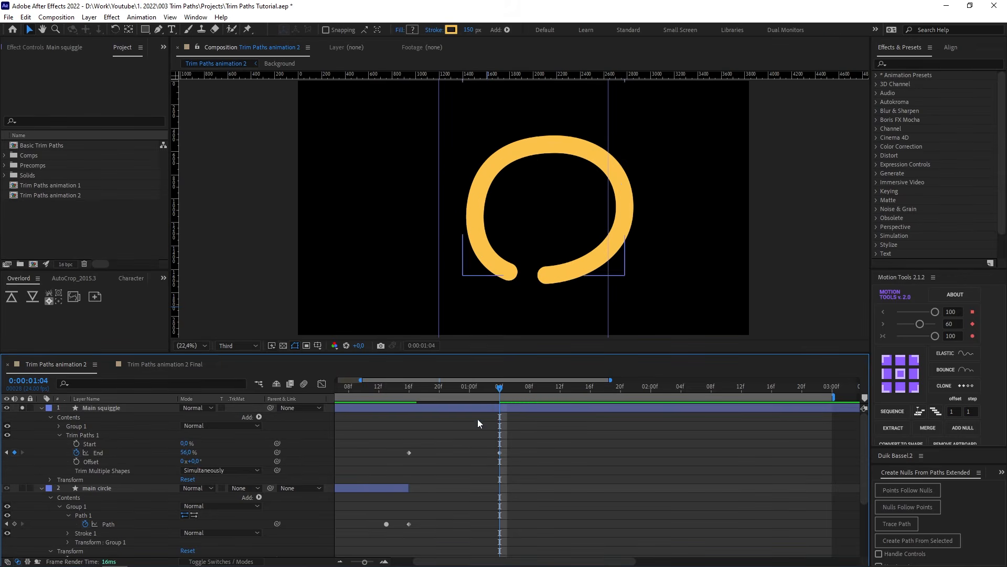
Keyframe the squiggle's Trim Paths Start at 0% at 0:00:00:16 and at 25% at 0:00:01:04.
mouse_move(417, 390)
mouse_down()
mouse_move(407, 394)
mouse_move(497, 389)
mouse_up()
click(76, 444)
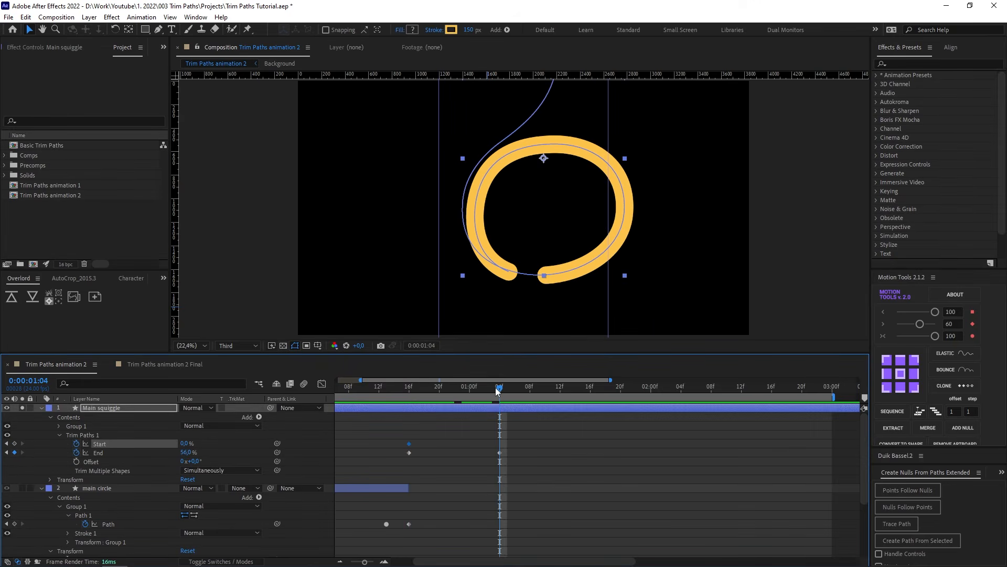
drag(184, 443, 197, 442)
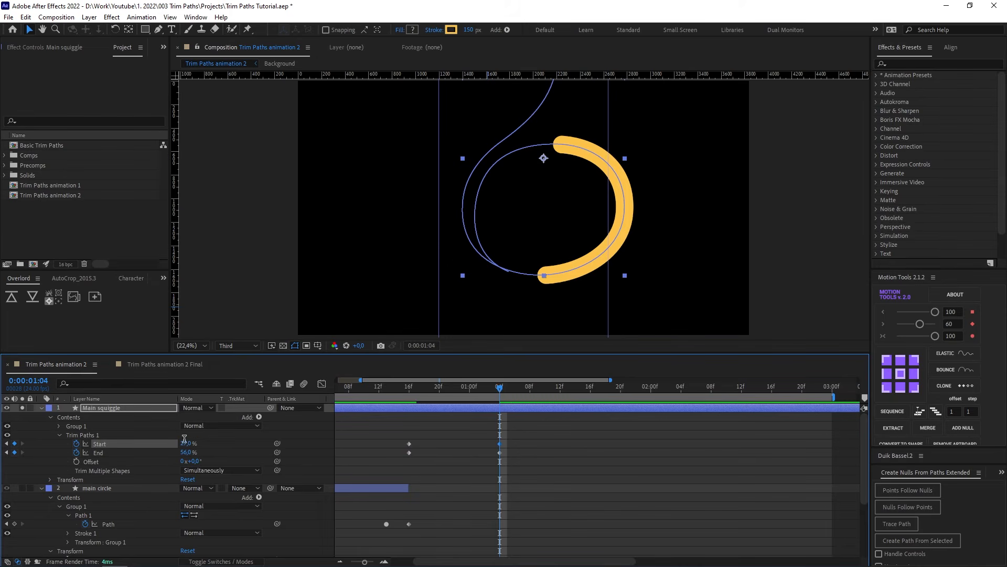
click(185, 443)
text(25)
key(Return)
click(569, 469)
Add Start and End keyframes at 0:00:02:02 and raise both values so the line travels onward along the squiggle.
key(shift+Page_Down)
key(shift+Page_Down)
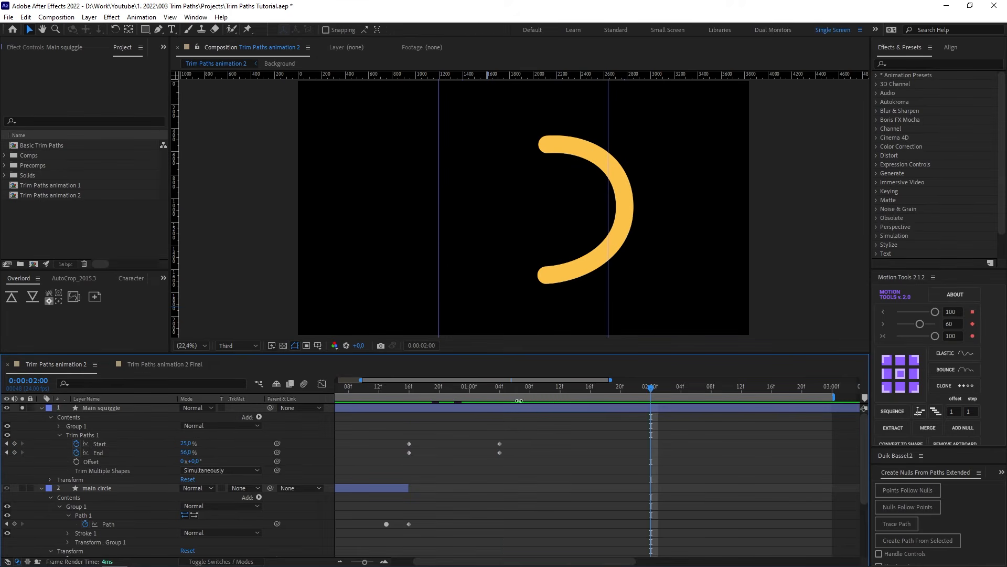
drag(652, 389, 663, 389)
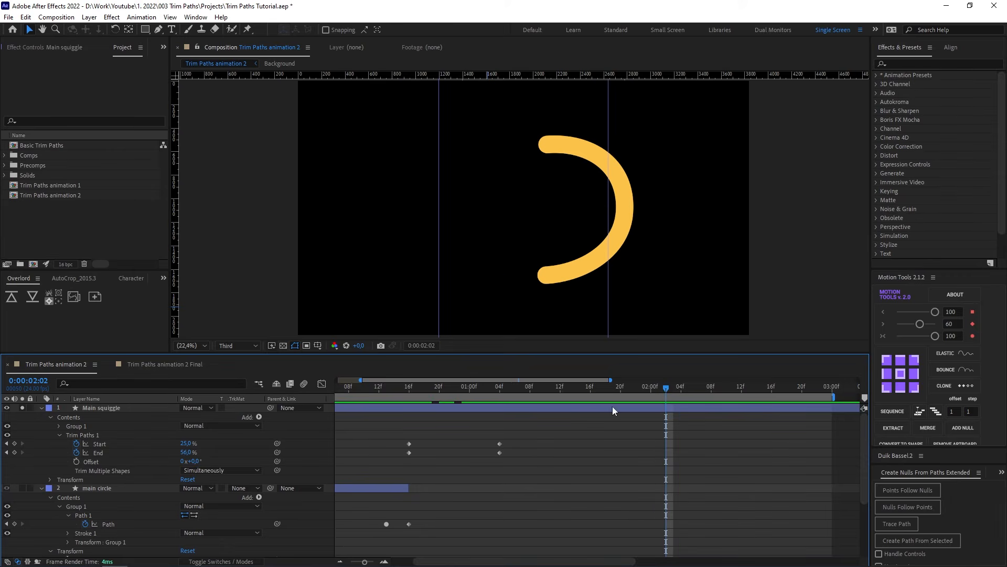
click(14, 444)
click(14, 452)
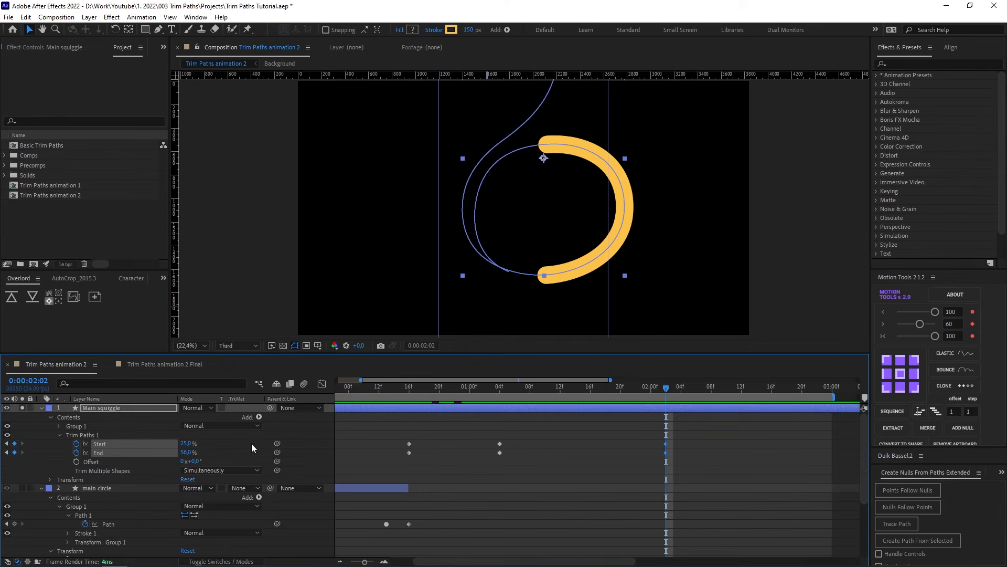
drag(185, 452, 223, 443)
click(724, 454)
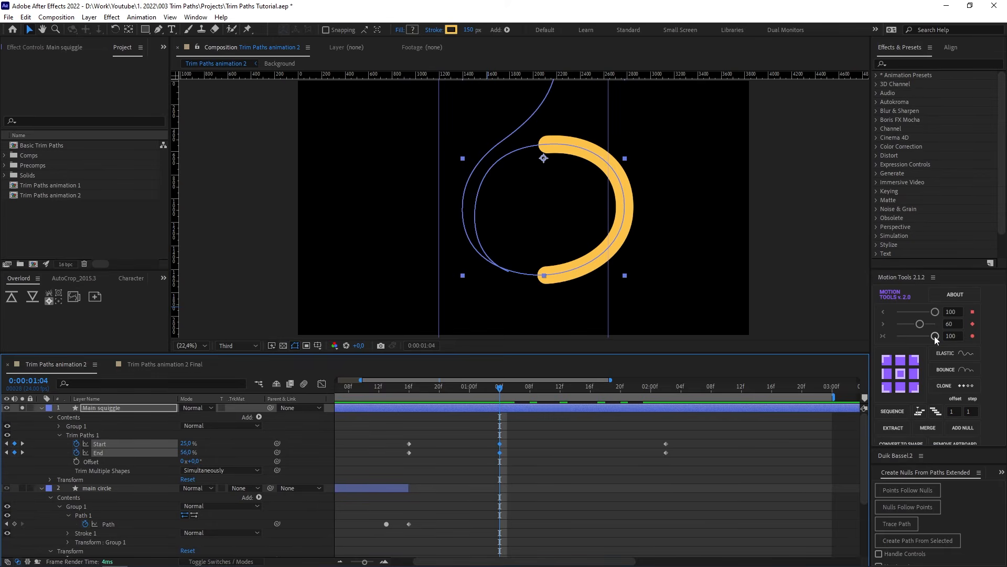
Ease the Start and End keyframes at 0:00:01:04 in both directions with Motion Tools at 100 and scrub through the motion.
click(935, 337)
click(555, 479)
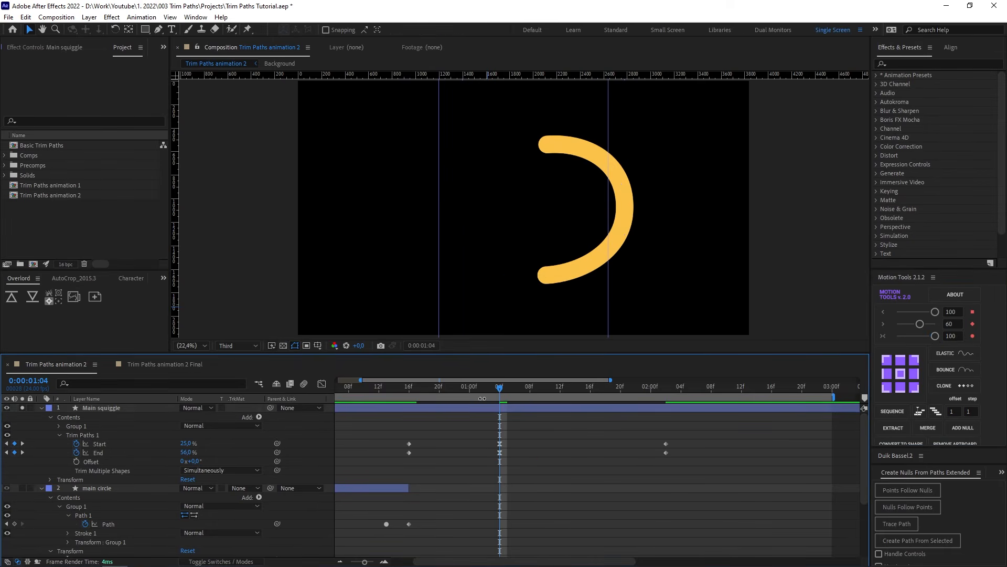
mouse_move(499, 389)
mouse_down()
mouse_move(408, 394)
mouse_move(425, 420)
mouse_move(634, 408)
mouse_up()
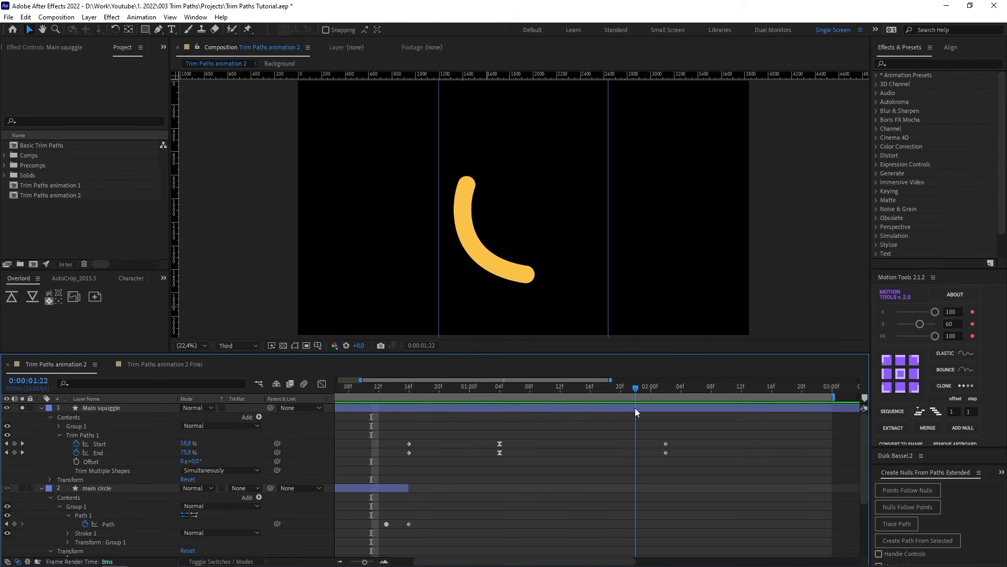
Ease the last Start keyframe of Main squiggle and move it to 0:00:02:08.
click(665, 444)
drag(666, 444, 710, 443)
click(680, 459)
mouse_move(665, 389)
mouse_down()
mouse_move(690, 390)
mouse_move(672, 392)
mouse_up()
Make the Start keyframe at 0:00:01:04 Continuous in its Keyframe Velocity settings, locking outgoing to incoming velocity.
mouse_move(687, 400)
mouse_down()
mouse_move(409, 423)
mouse_move(452, 392)
mouse_move(503, 388)
mouse_move(416, 395)
mouse_move(501, 405)
mouse_move(414, 418)
mouse_move(488, 420)
mouse_move(505, 436)
mouse_move(499, 455)
mouse_up()
key(space)
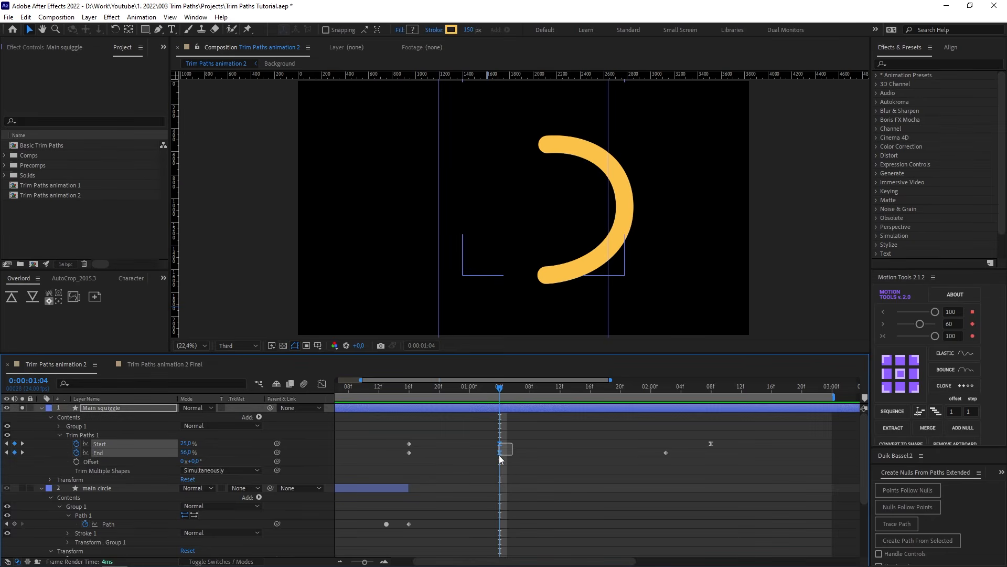
click(323, 384)
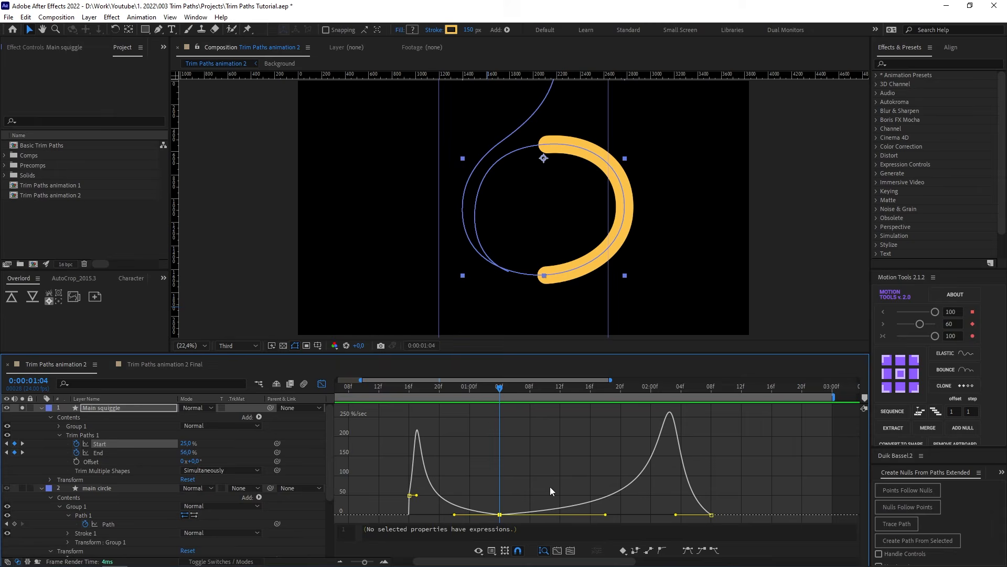
double_click(500, 515)
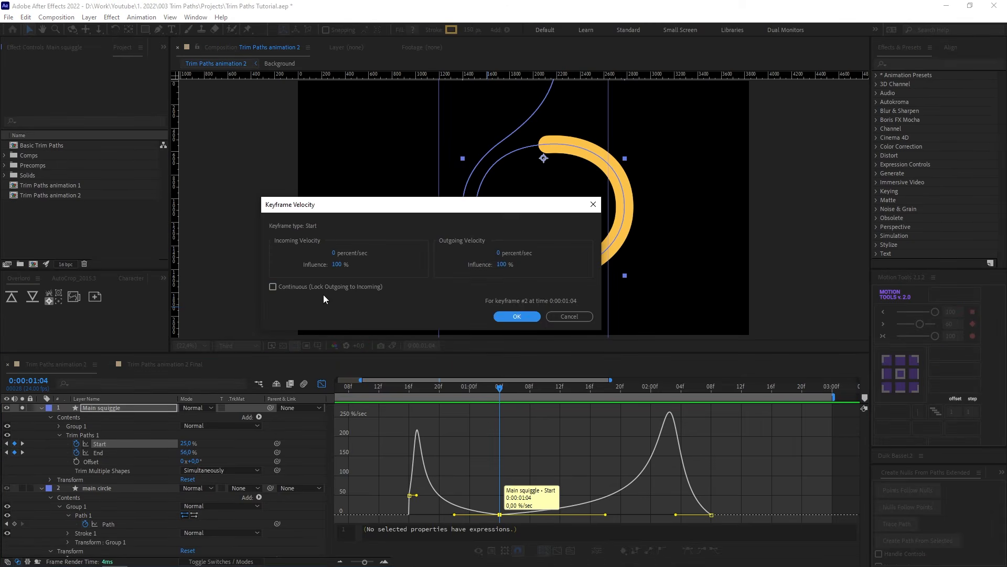
click(516, 317)
click(322, 385)
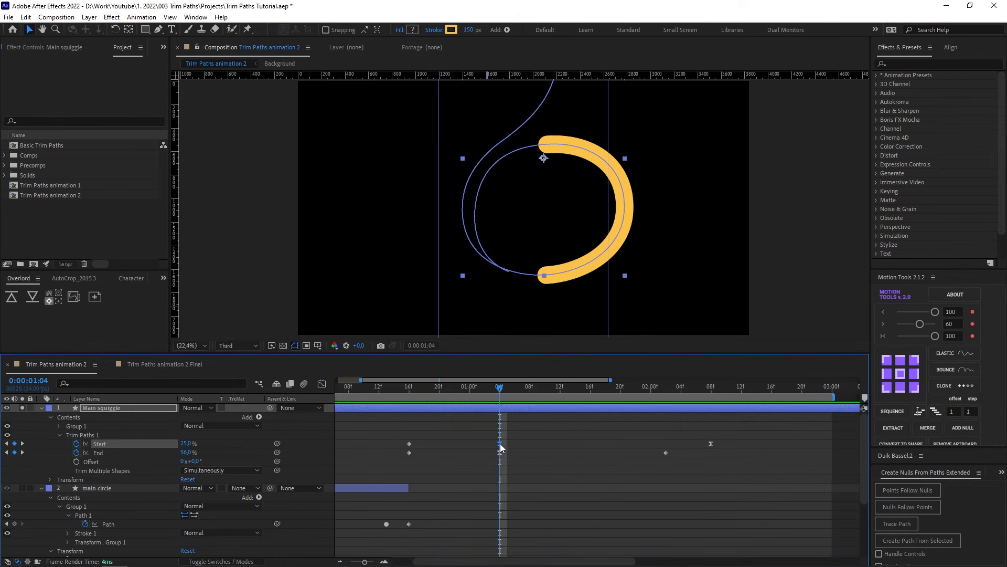
Make the End keyframe at 0:00:01:04 Continuous in its Keyframe Velocity settings.
click(499, 452)
click(322, 384)
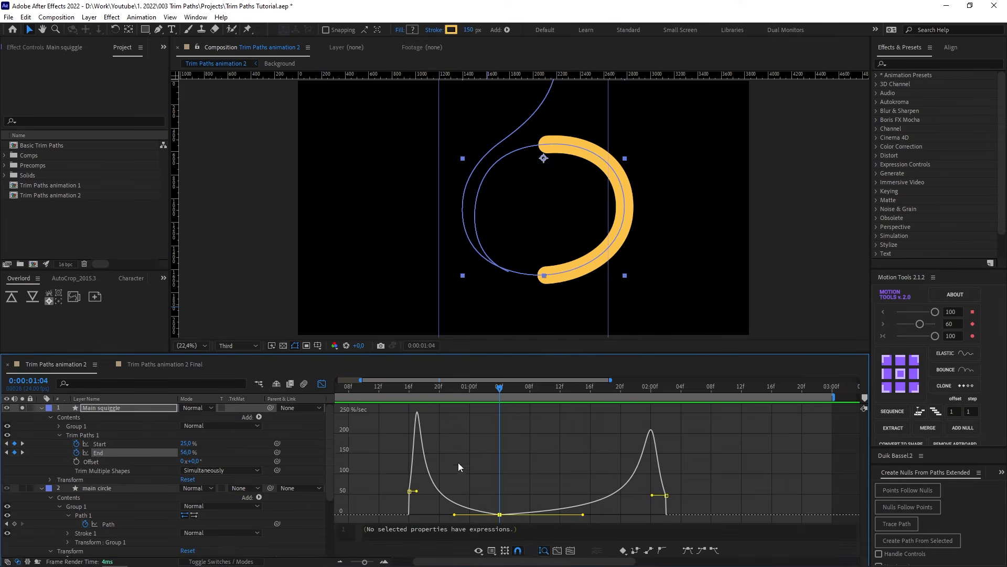
double_click(499, 514)
click(315, 288)
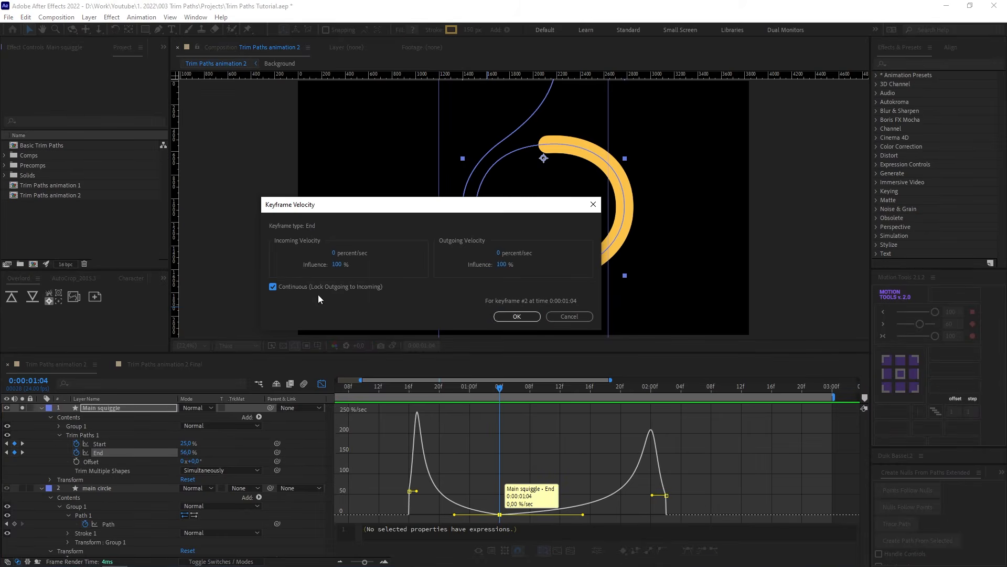
click(499, 318)
click(322, 385)
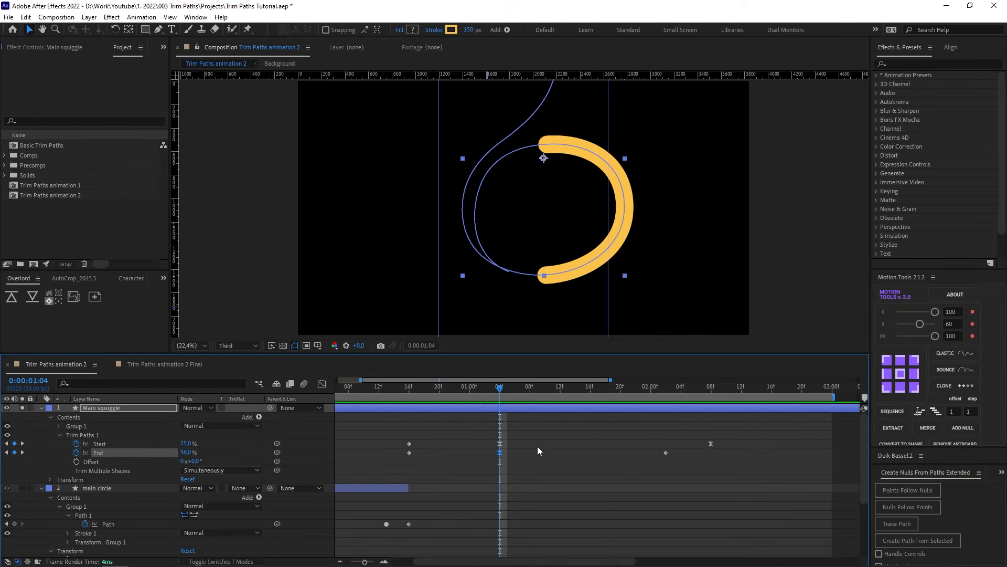
Raise the velocity of the Start and End keyframes at 0:00:01:04 above zero in the speed graph and preview the motion.
click(321, 385)
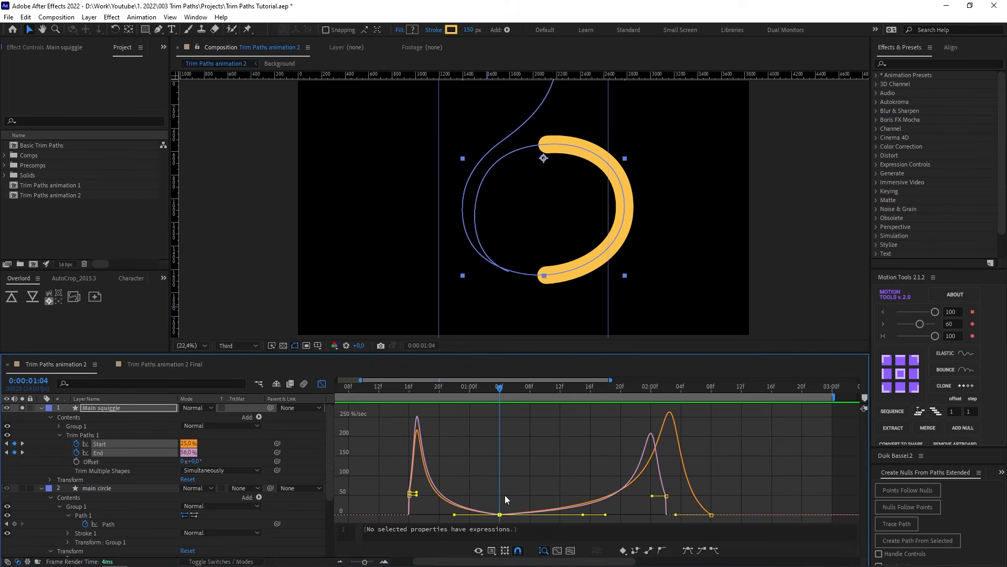
mouse_move(500, 514)
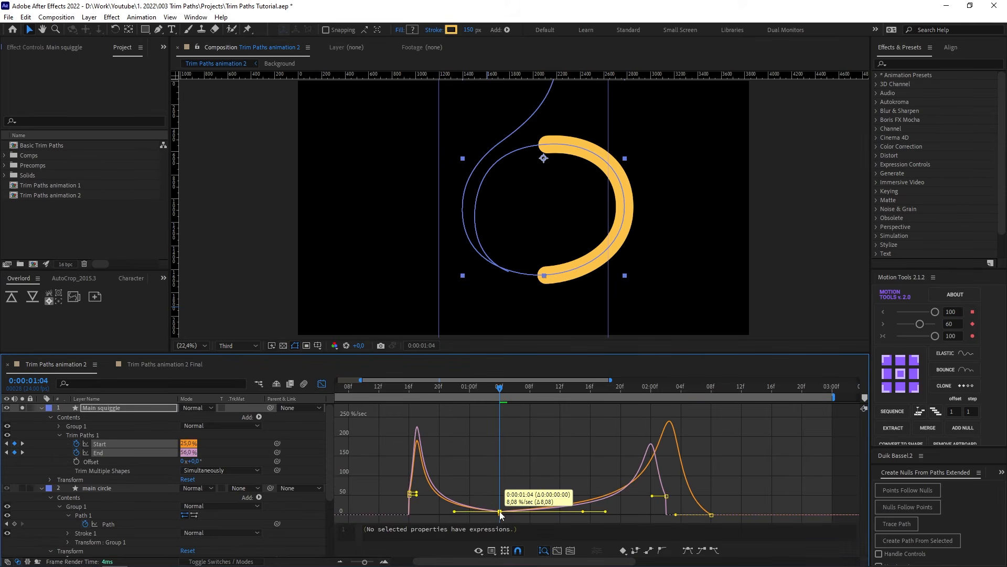
drag(499, 387, 391, 386)
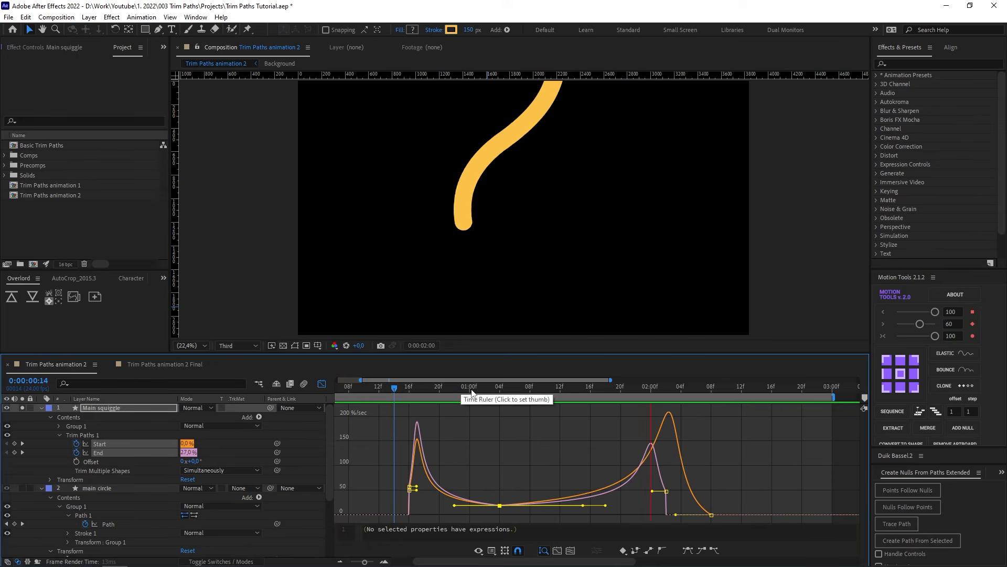
key(space)
Lower the velocity of the Start and End keyframes at 0:00:01:04 slightly in the speed graph and preview again.
mouse_move(500, 505)
drag(500, 506, 497, 507)
click(404, 389)
key(space)
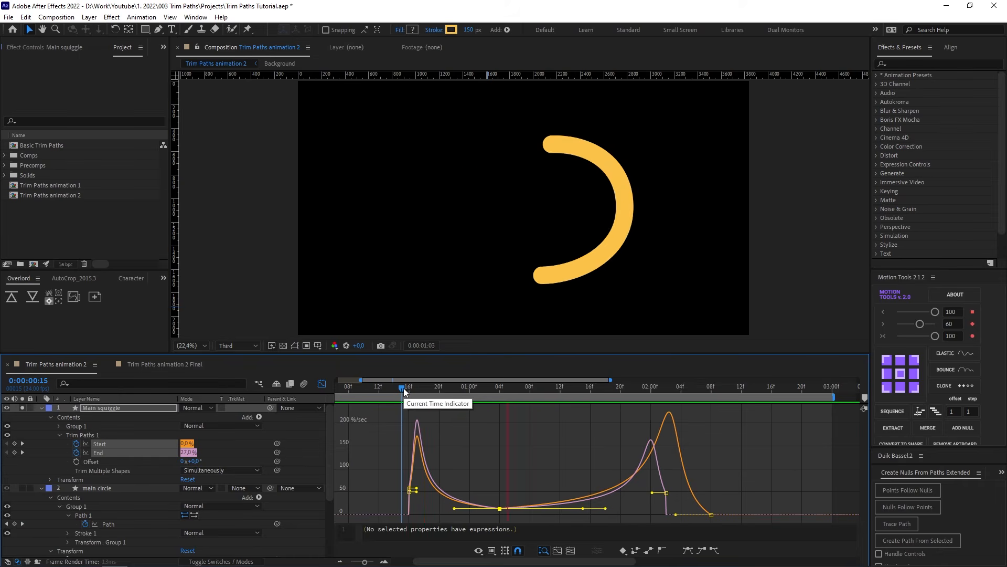
key(space)
key(space)
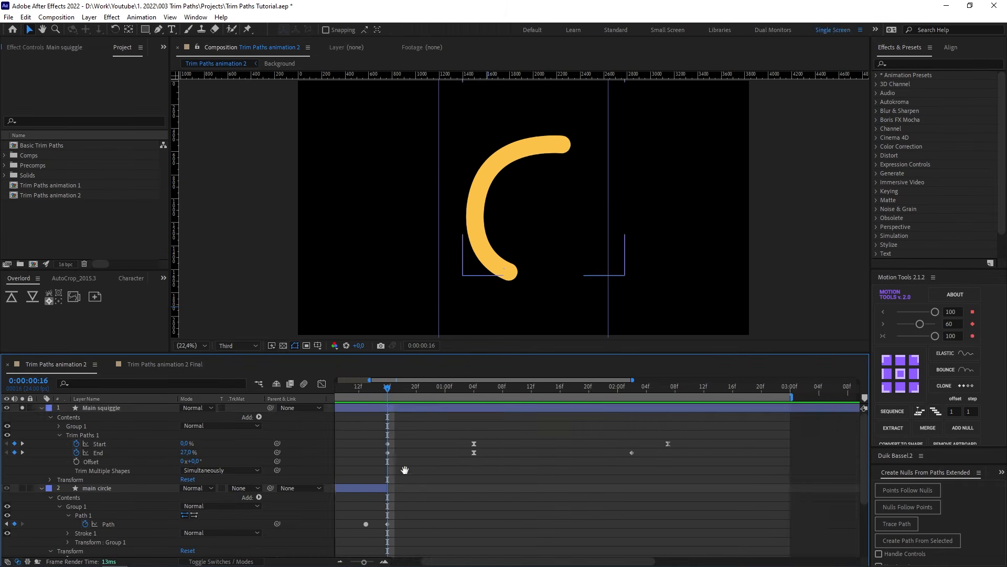
Trim the Main squiggle layer's in point to 0:00:00:16 and save the project.
drag(404, 470, 471, 469)
click(455, 408)
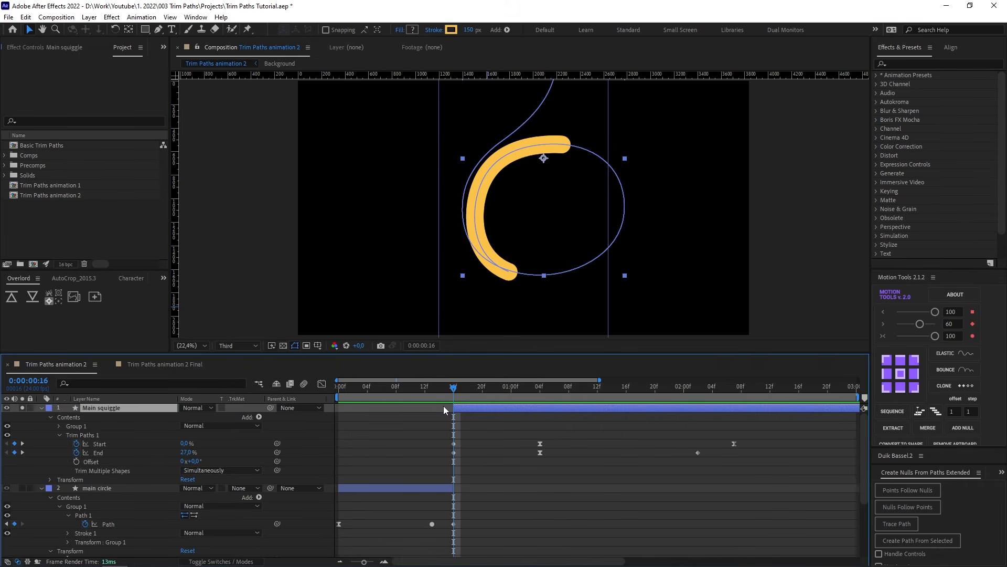
key(ctrl+s)
click(462, 436)
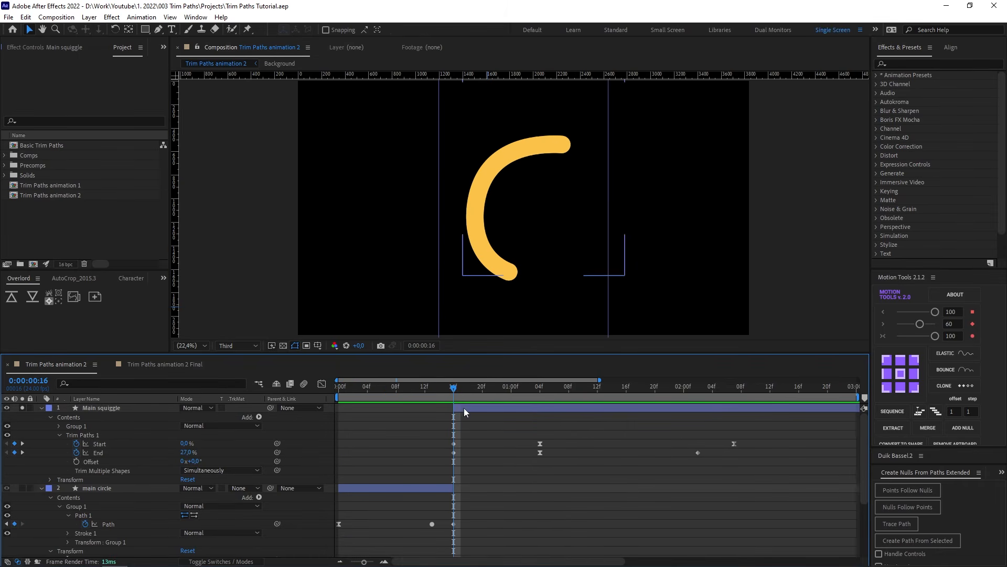
Solo the main circle layer along with Main squiggle and preview the combined animation from the start.
click(406, 389)
key(space)
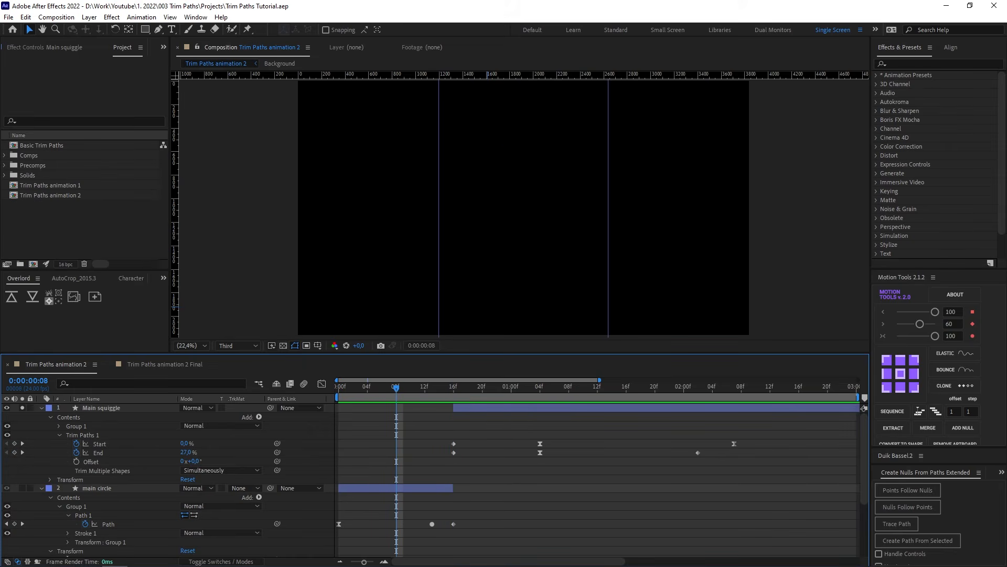
click(22, 488)
key(Home)
key(space)
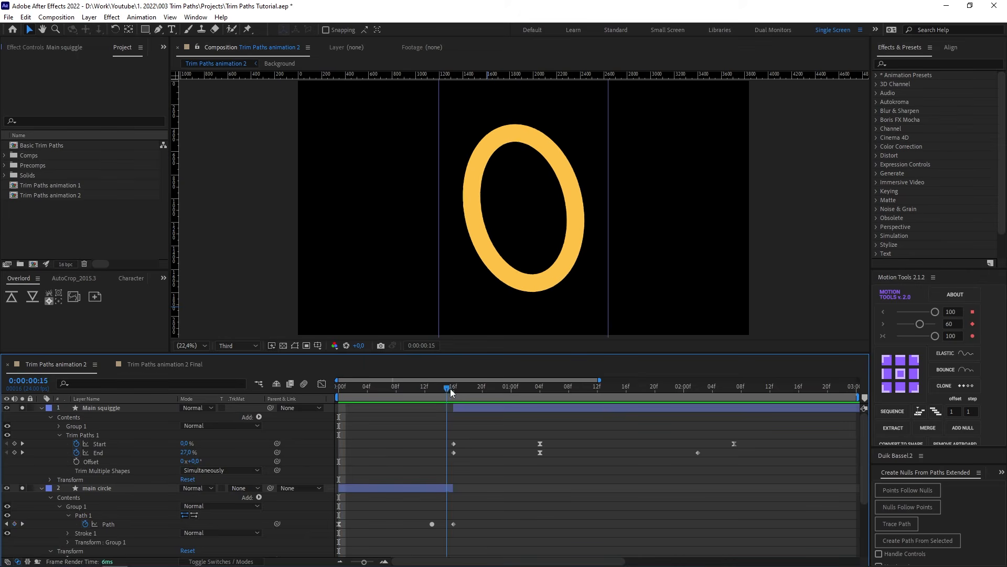
Shift the Main squiggle layer one frame earlier to start at 0:00:00:15, trim main circle to match, and preview the handover.
drag(464, 407, 461, 408)
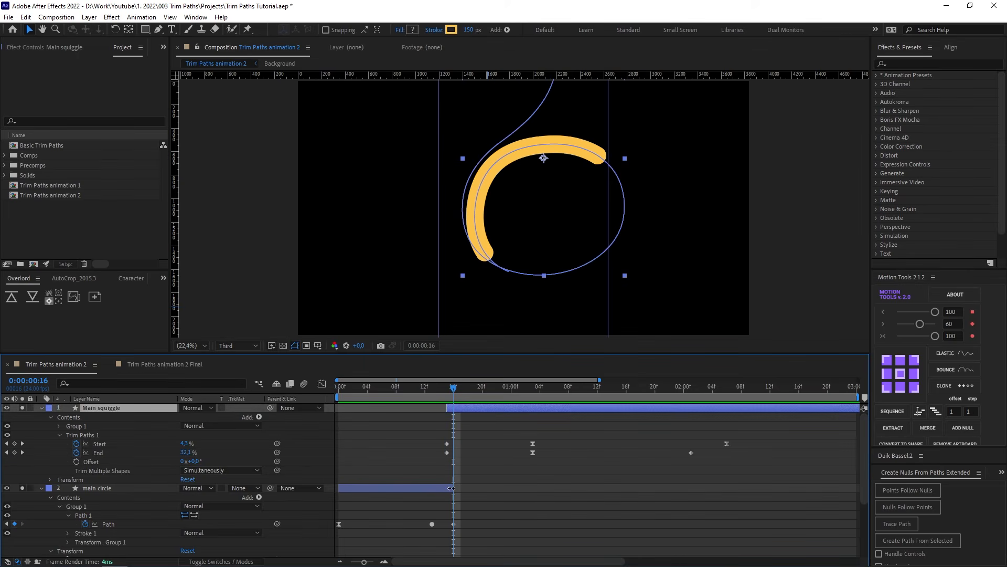
drag(453, 488, 447, 488)
click(341, 389)
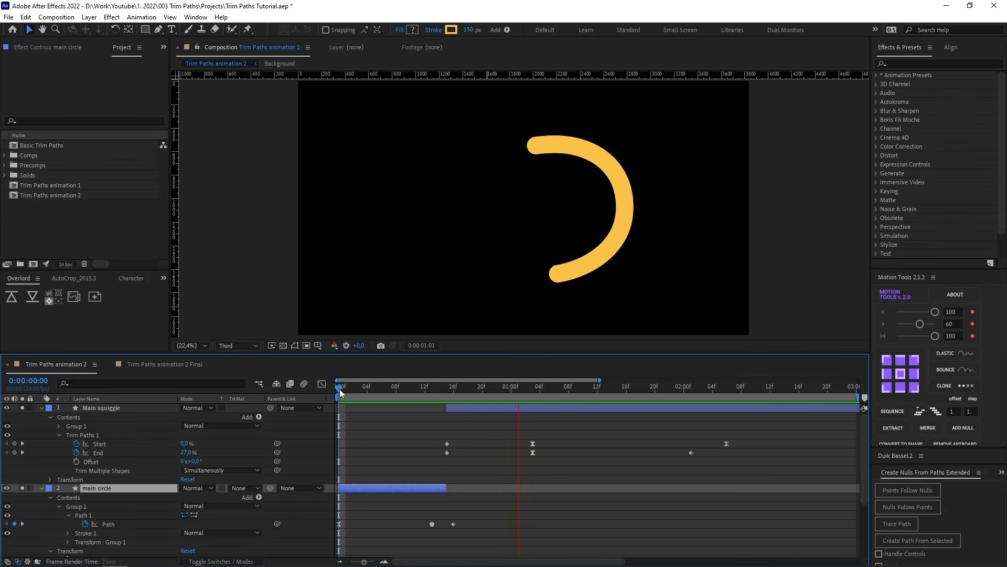
key(space)
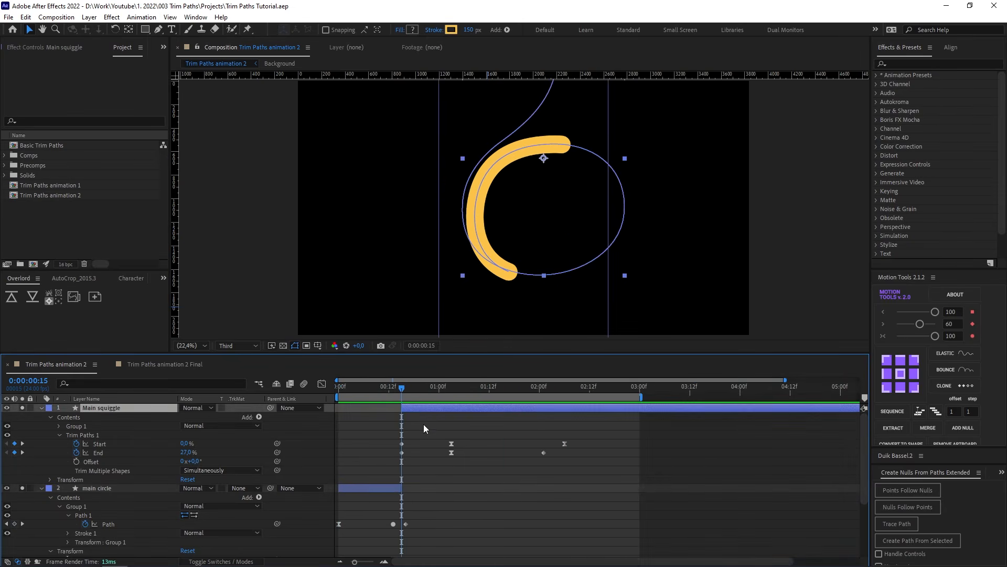
Enable keyframing at 0:00:00:15 for Main squiggle's Stroke Width and its Taper Start Length and Start Width.
click(425, 429)
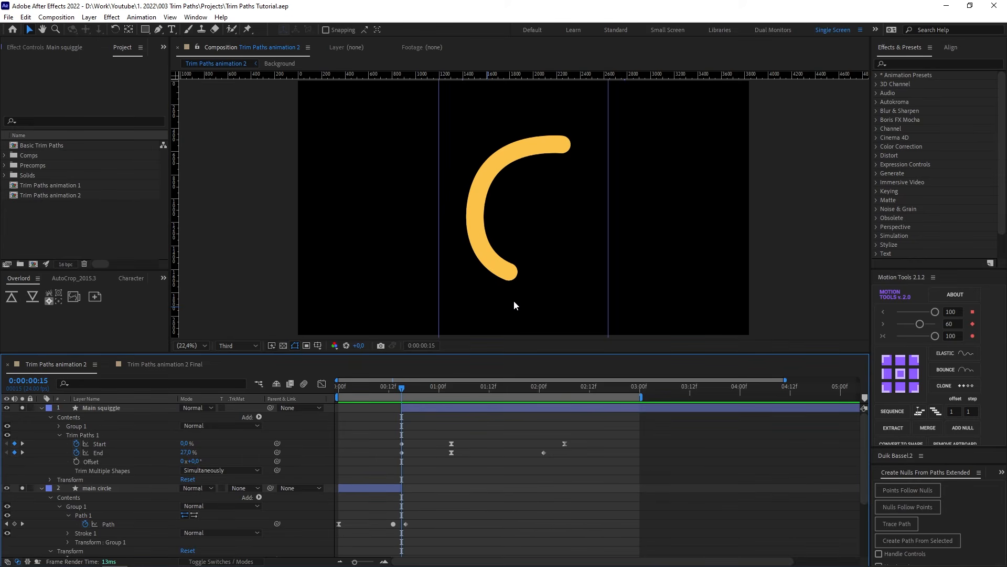
click(438, 409)
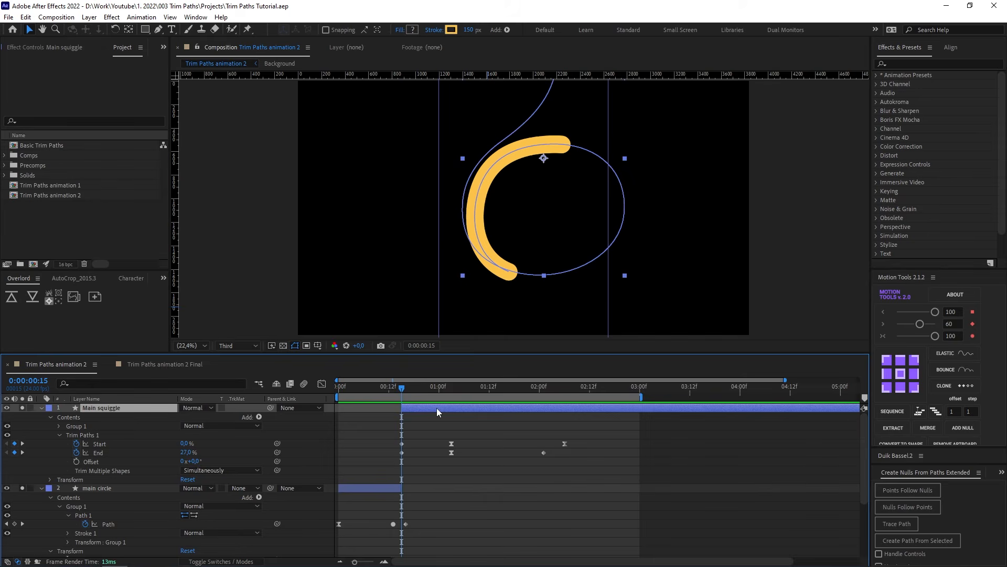
click(76, 427)
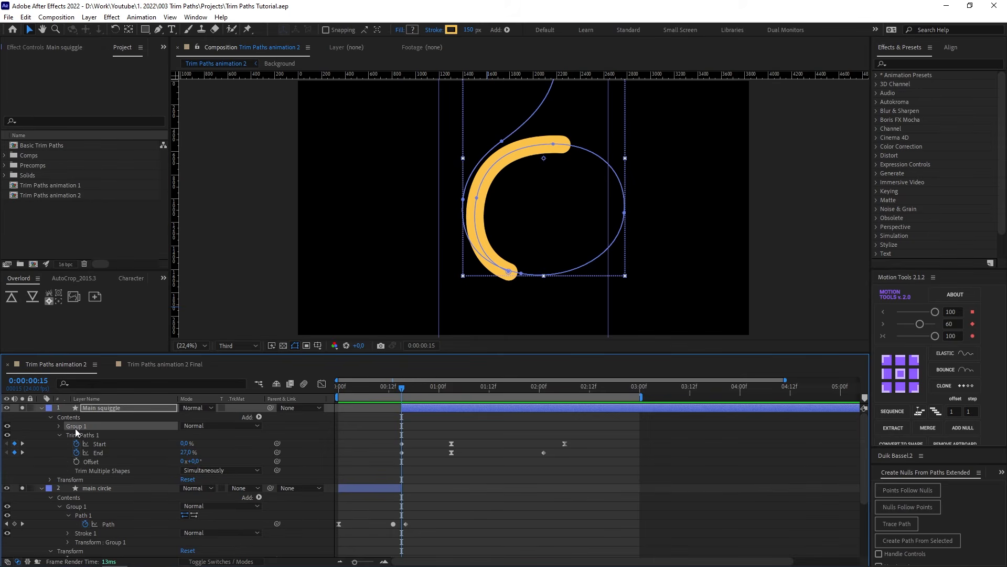
click(60, 426)
scroll(92, 488, down, 3)
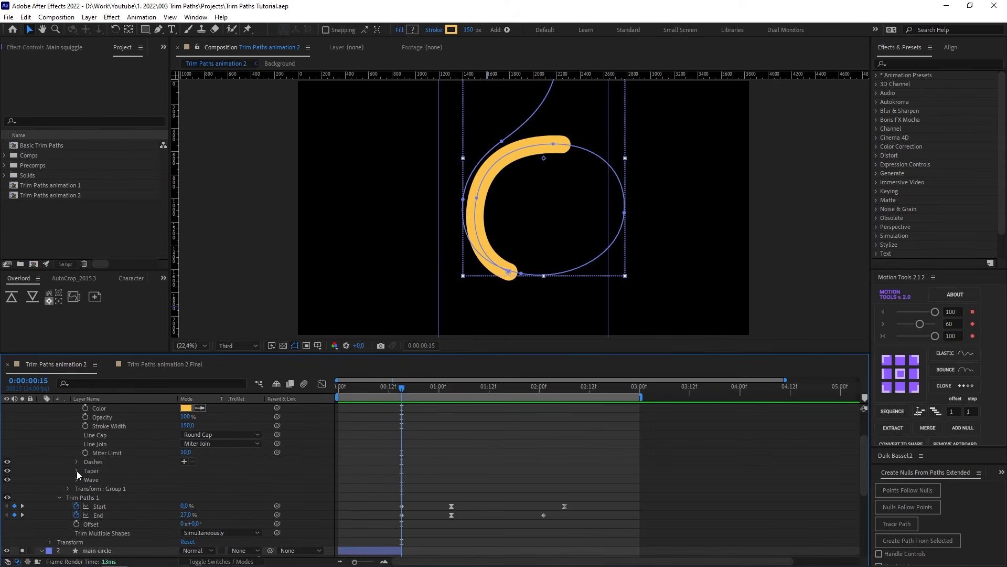
click(77, 470)
scroll(87, 486, down, 2)
scroll(87, 487, up, 1)
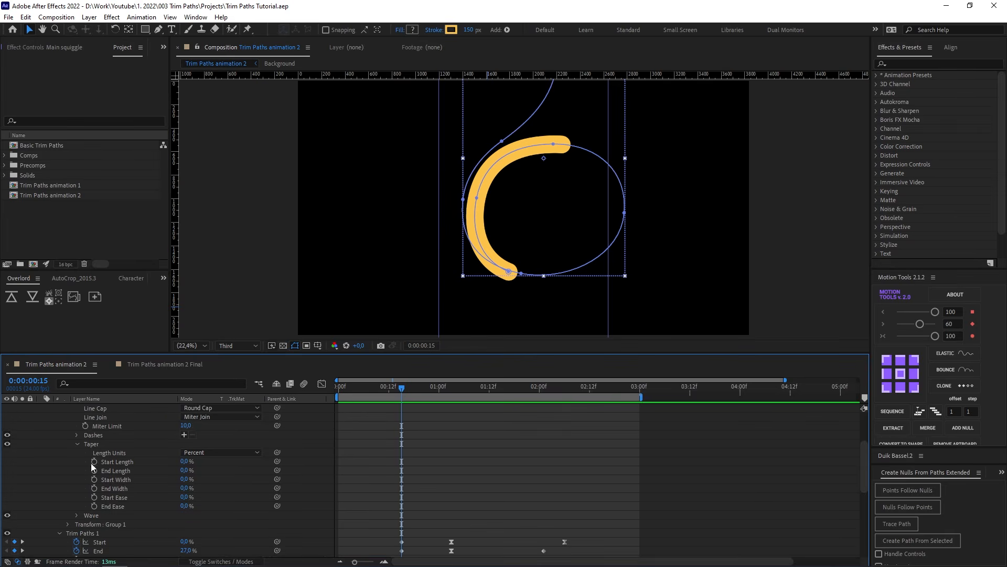
click(94, 462)
click(94, 479)
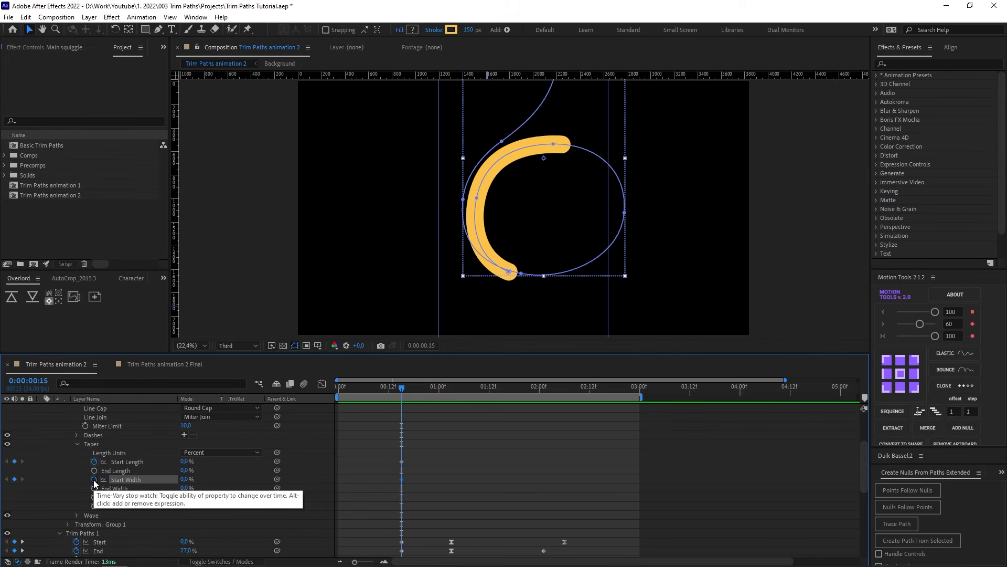
scroll(50, 479, up, 2)
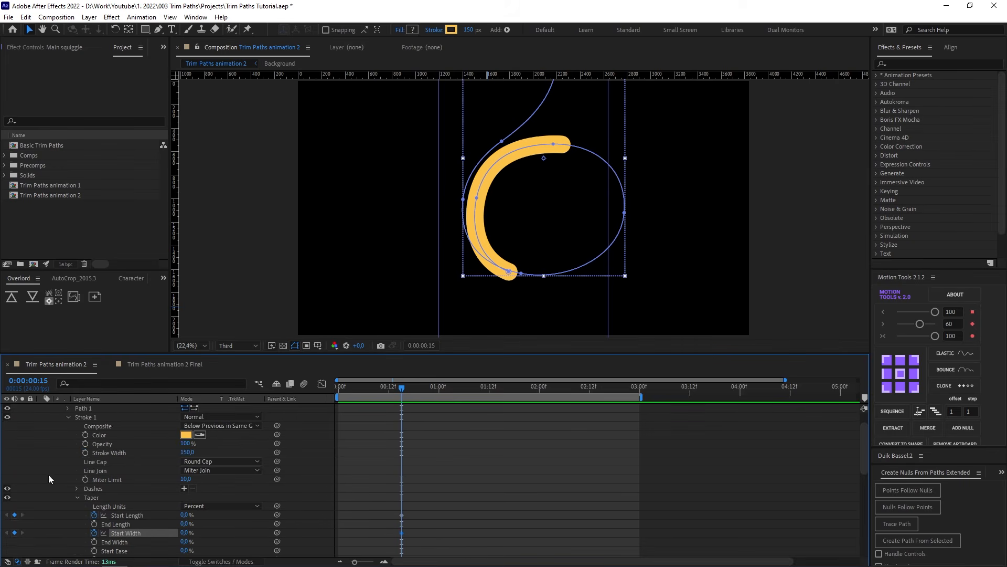
click(85, 452)
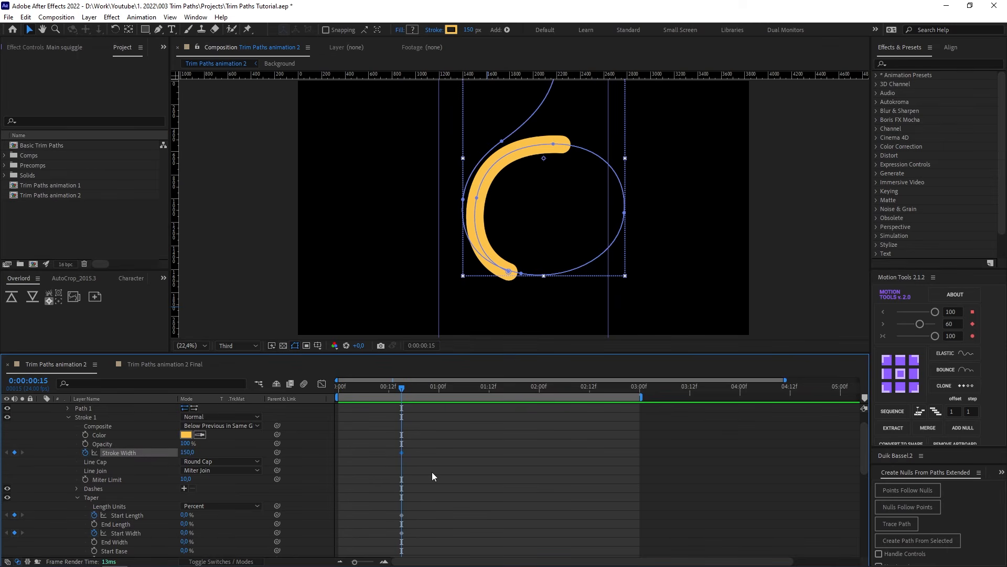
Add matching keyframes for Stroke Width, Start Length and Start Width at 0:00:01:03.
scroll(432, 477, down, 4)
drag(439, 391, 451, 391)
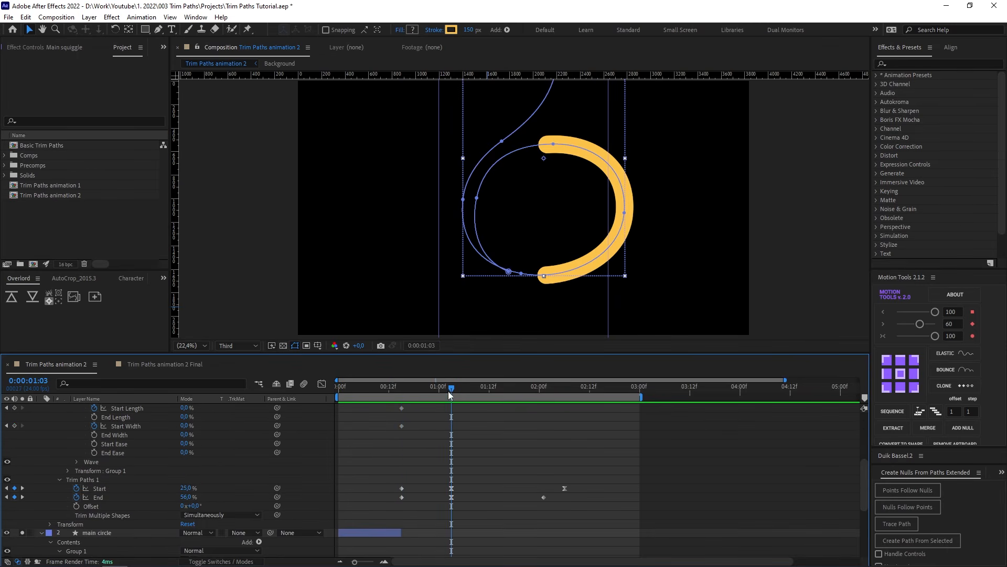
scroll(430, 452, up, 2)
drag(422, 456, 397, 493)
scroll(398, 492, up, 1)
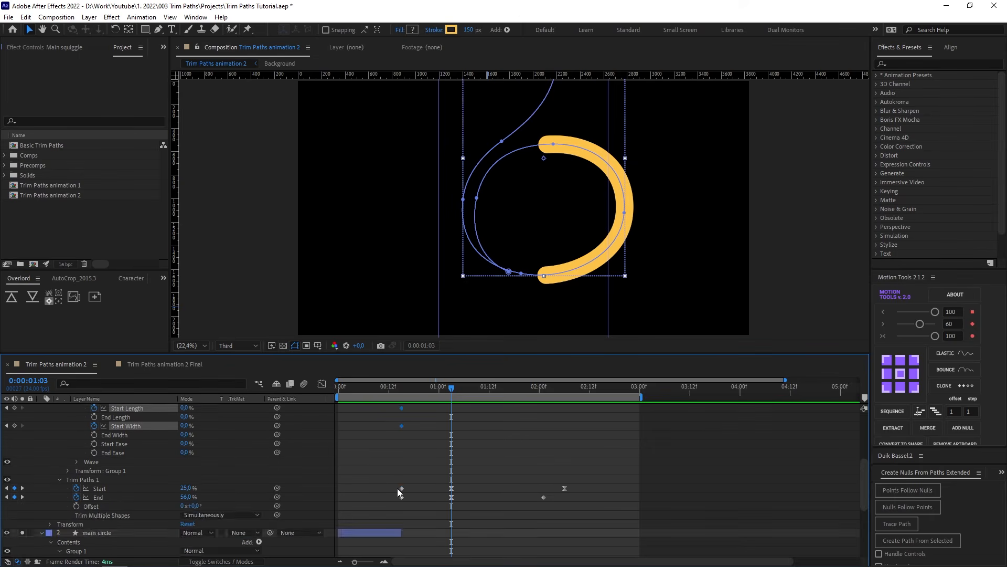
shift+click(403, 426)
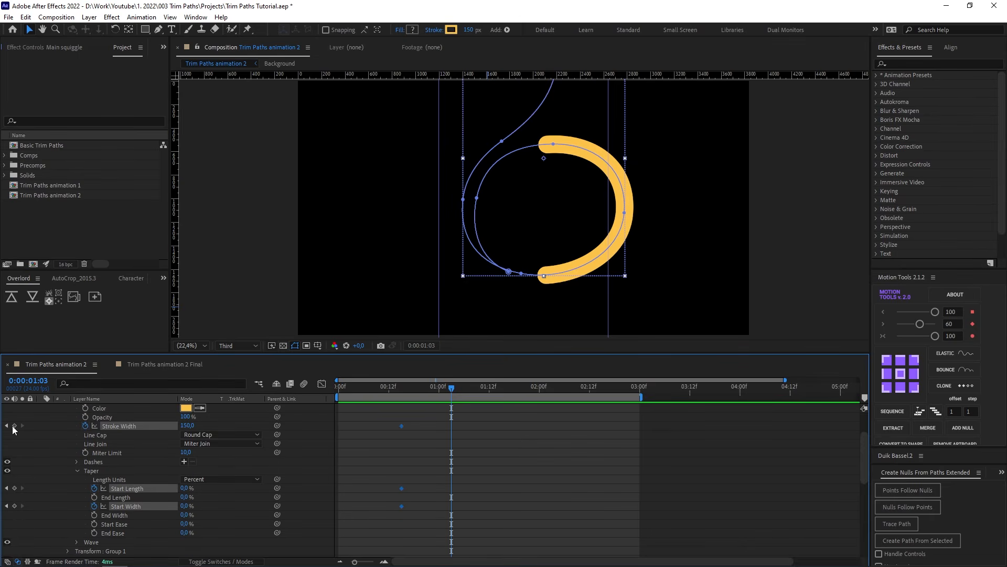
click(497, 462)
Move the second taper Start Length keyframe to 0:00:00:17 and set its value to 100%.
scroll(497, 462, down, 2)
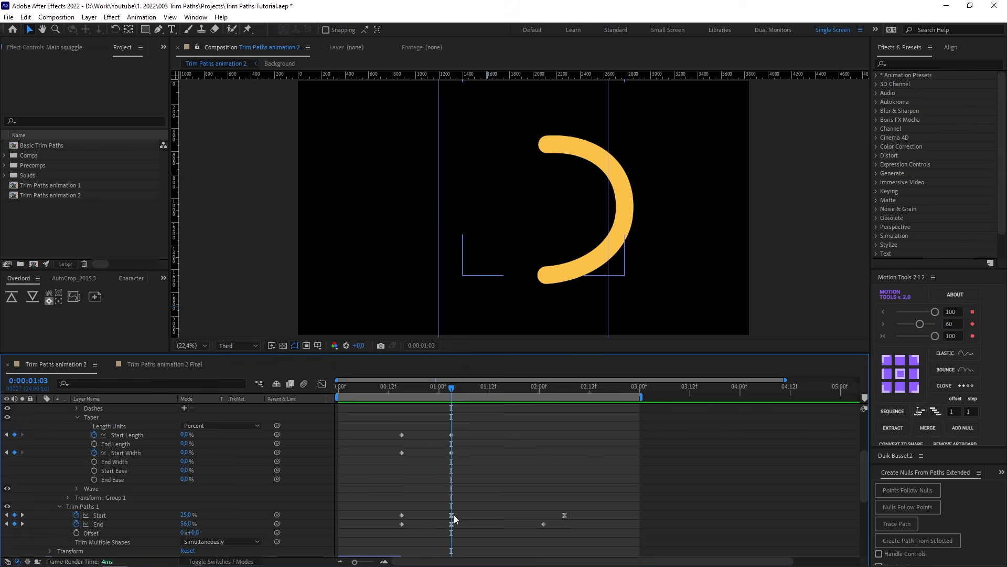
scroll(454, 517, up, 2)
click(403, 388)
scroll(435, 445, down, 1)
drag(438, 451, 410, 462)
click(460, 469)
click(451, 462)
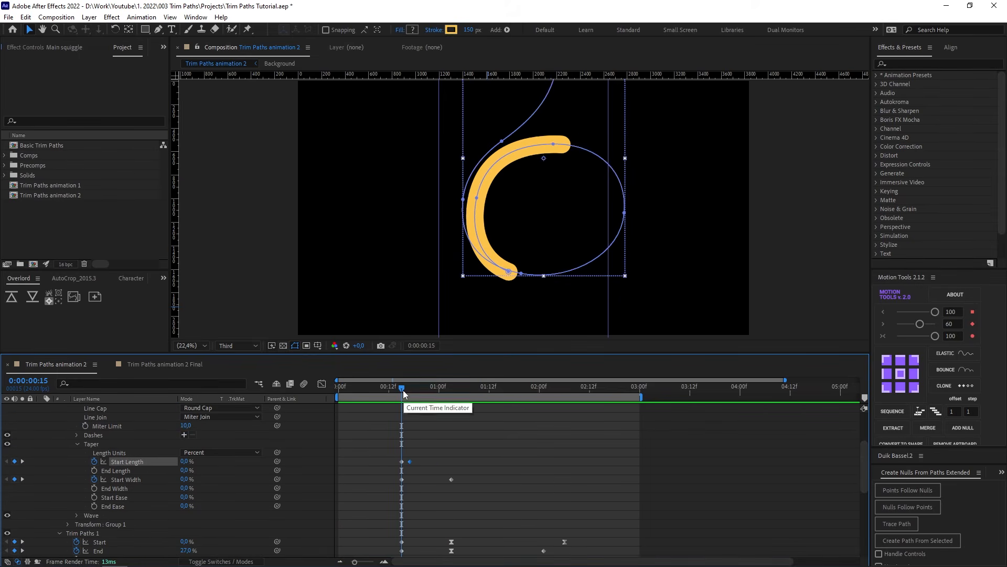
drag(403, 391, 410, 390)
drag(183, 461, 249, 464)
click(339, 467)
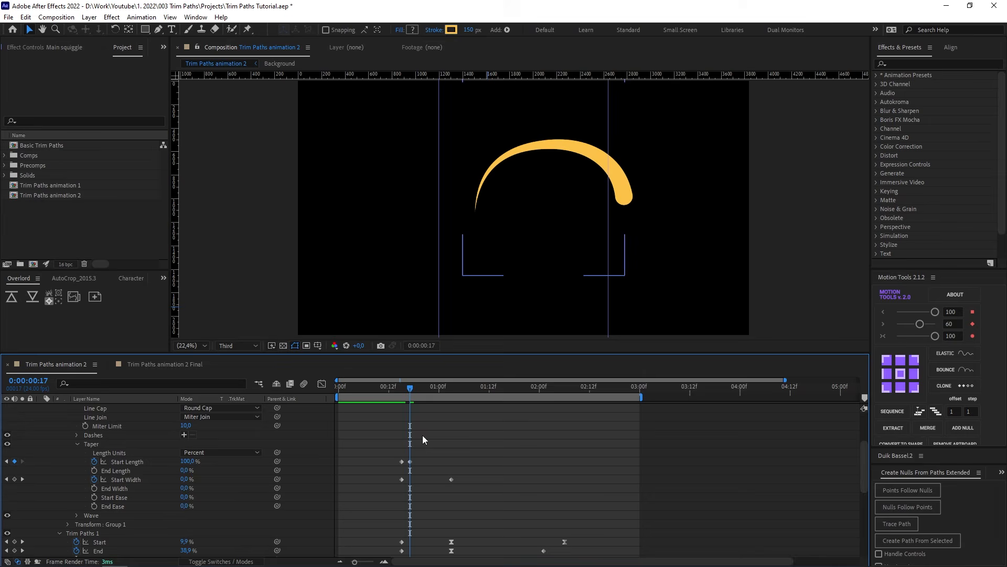
Ease the Start Length keyframe at 0:00:00:17 and check the taper on frames 0:00:00:15 and 0:00:00:16.
click(404, 391)
drag(405, 393, 402, 393)
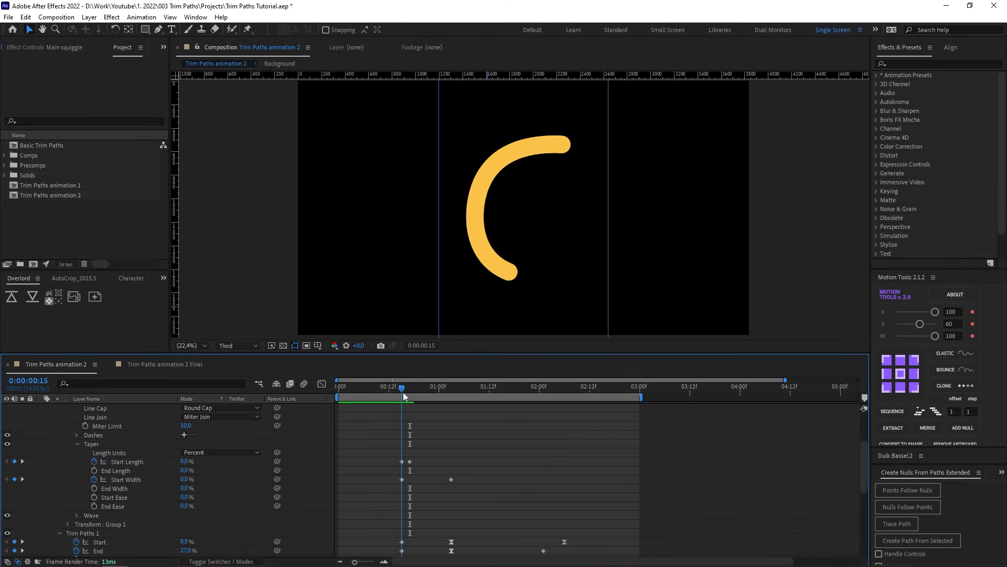
click(410, 461)
click(444, 458)
key(Page_Down)
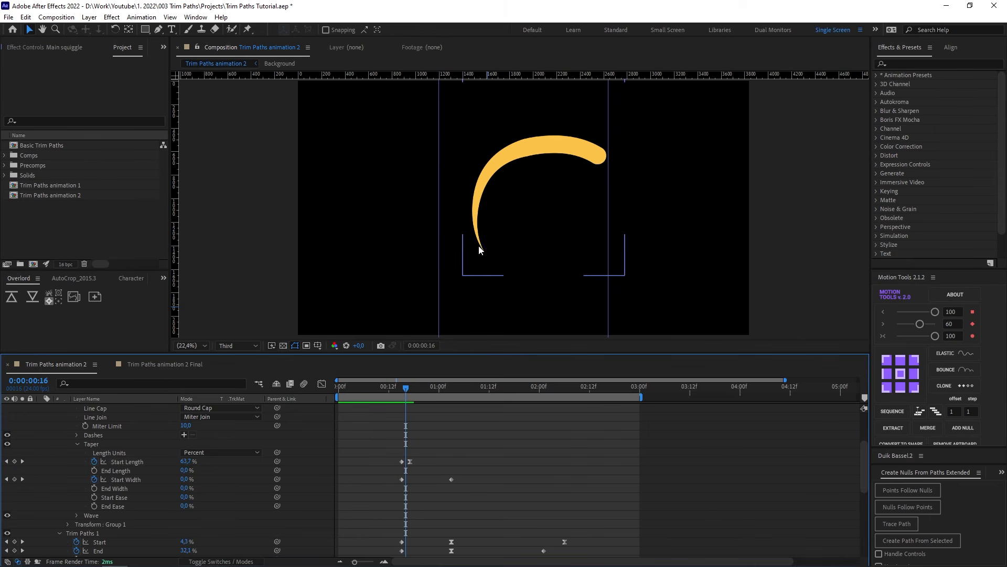
key(Page_Up)
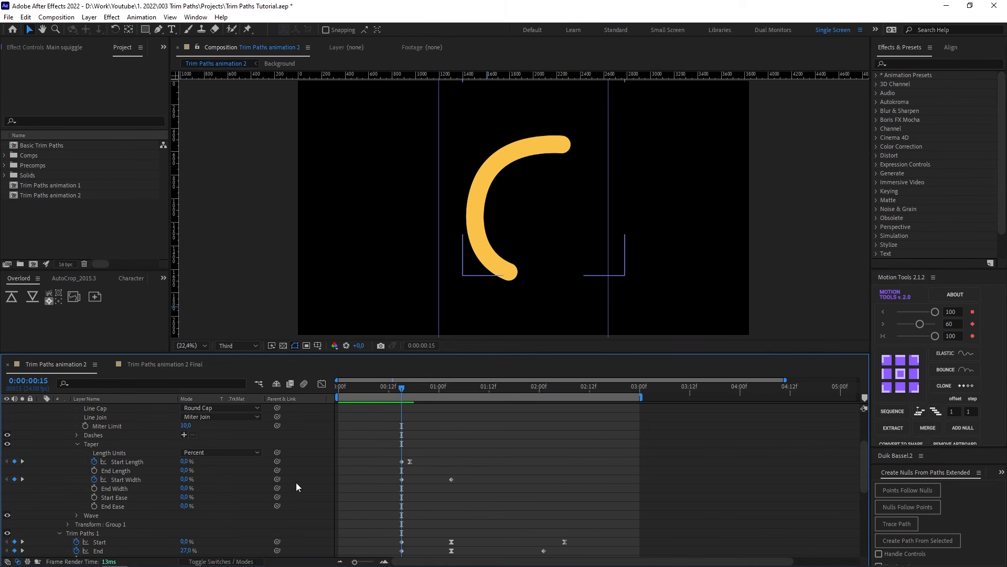
Set the taper's Start Width to 10% at 0:00:01:03.
click(186, 478)
key(Return)
click(426, 480)
drag(440, 388, 452, 390)
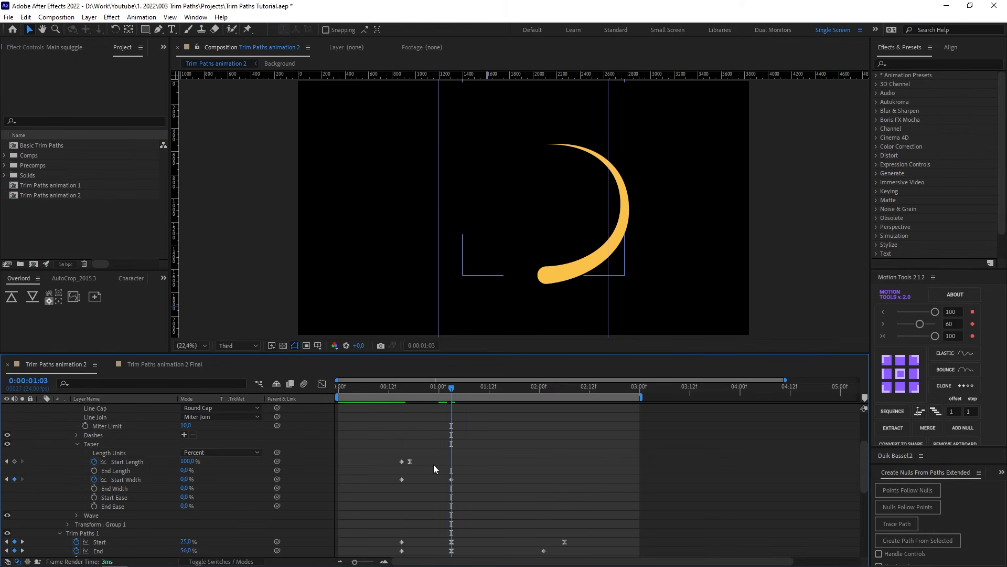
click(187, 478)
text(1)
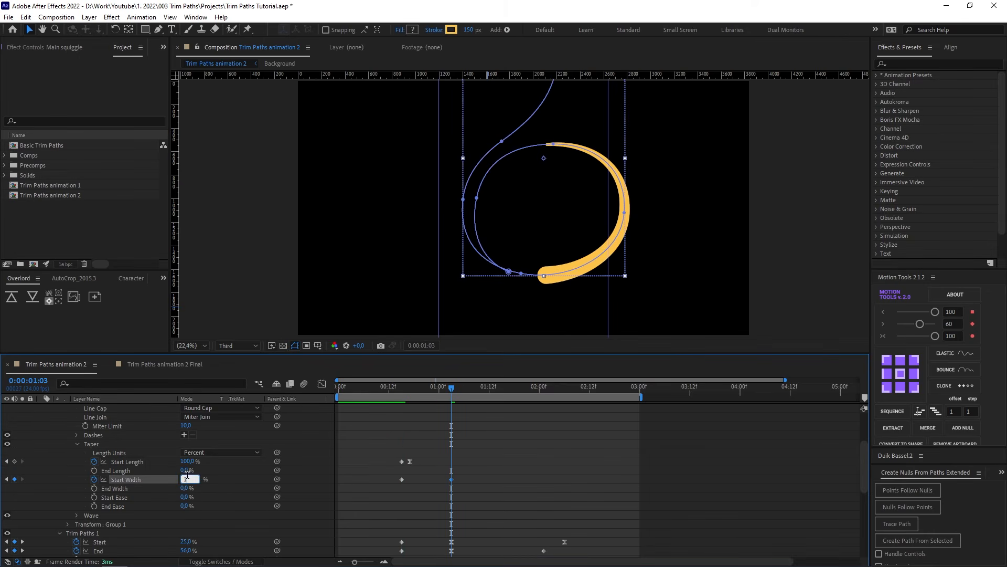
text(0)
key(Return)
click(558, 472)
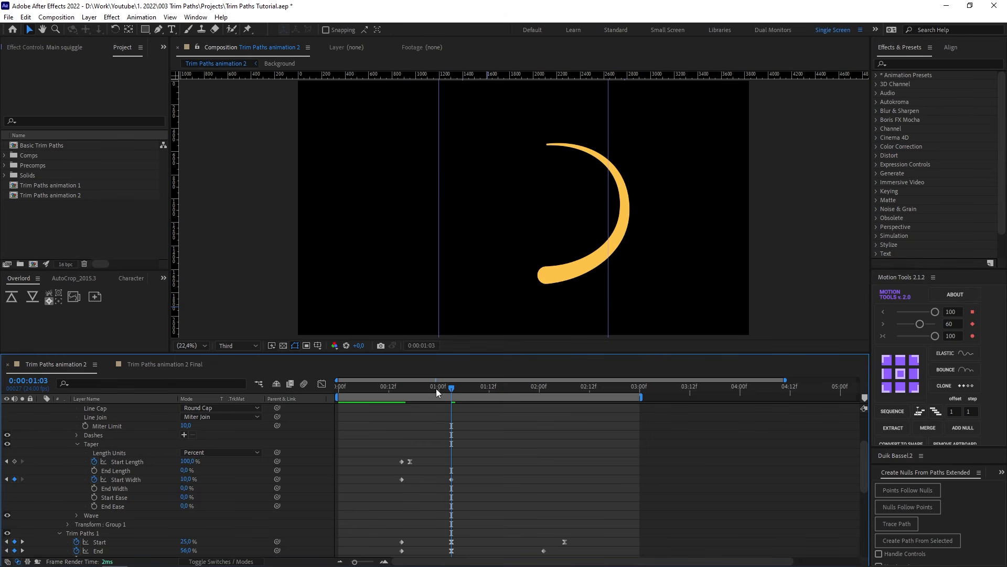
Apply easing to the taper's Start Width keyframe at 0:00:01:03.
mouse_move(435, 393)
mouse_down()
mouse_move(403, 402)
mouse_move(452, 414)
mouse_move(398, 401)
mouse_move(449, 408)
mouse_up()
drag(448, 467, 472, 490)
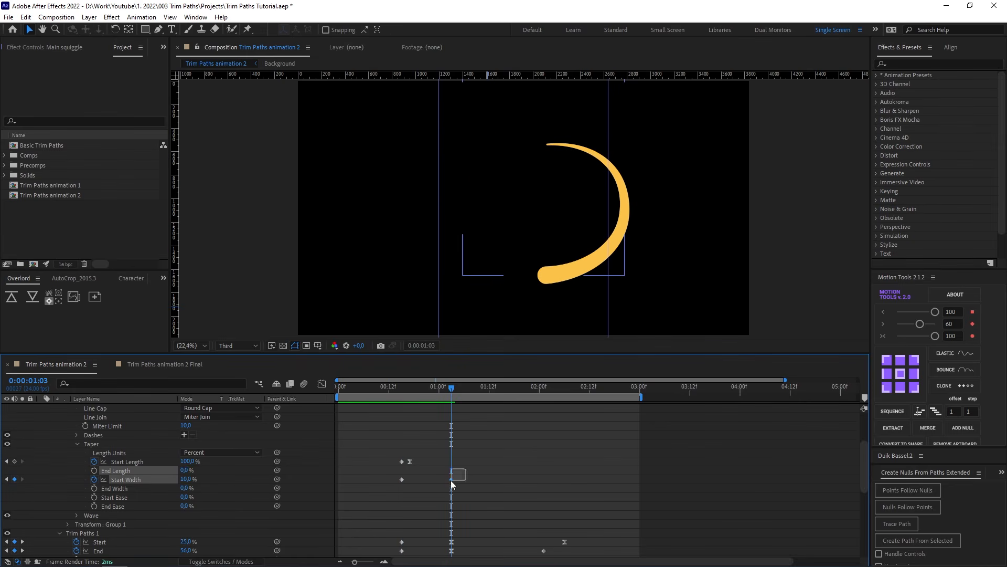
click(936, 337)
click(499, 519)
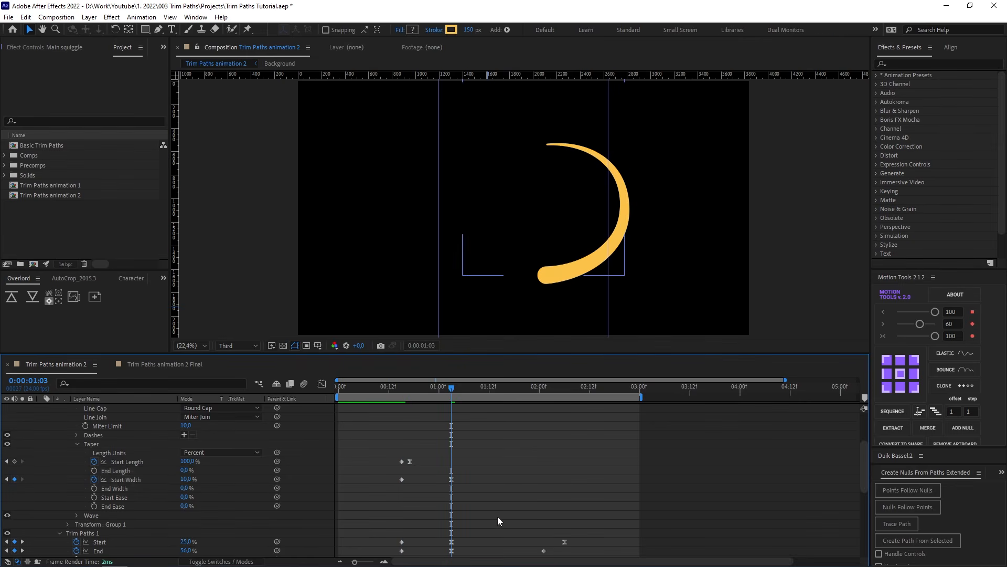
Set Main squiggle's Stroke Width to 280 at 0:00:01:03.
scroll(493, 504, up, 2)
drag(463, 437, 441, 461)
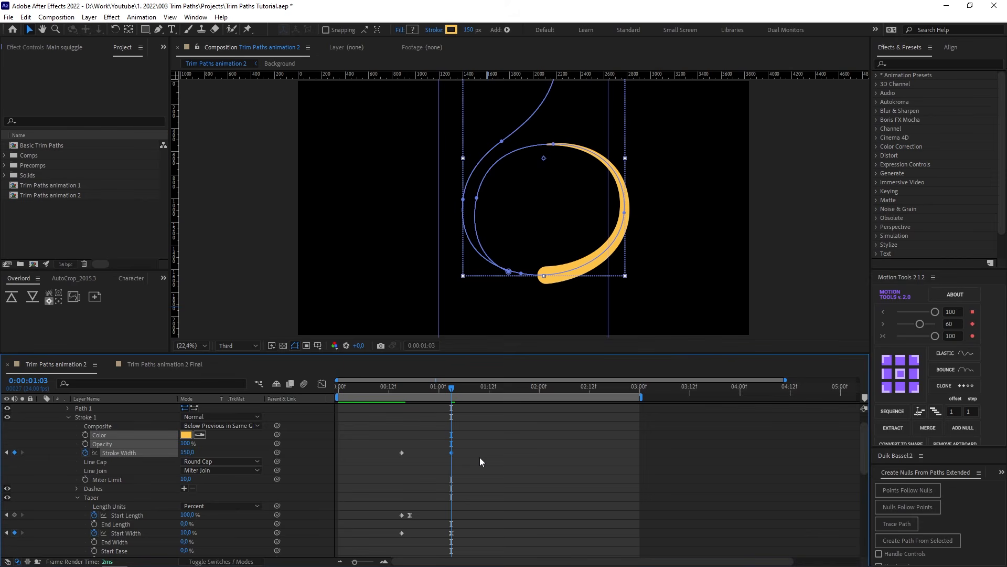
click(468, 453)
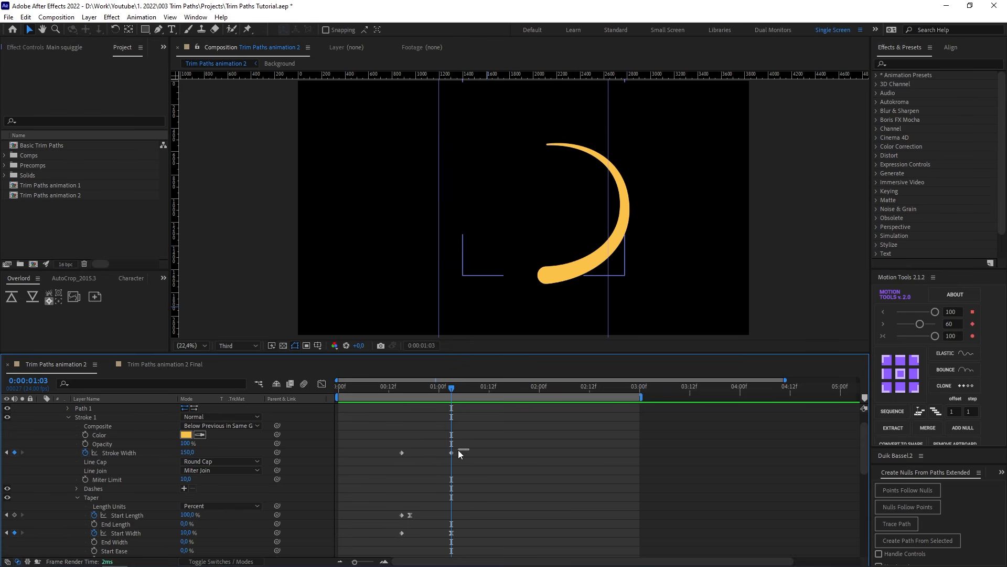
drag(458, 450, 445, 460)
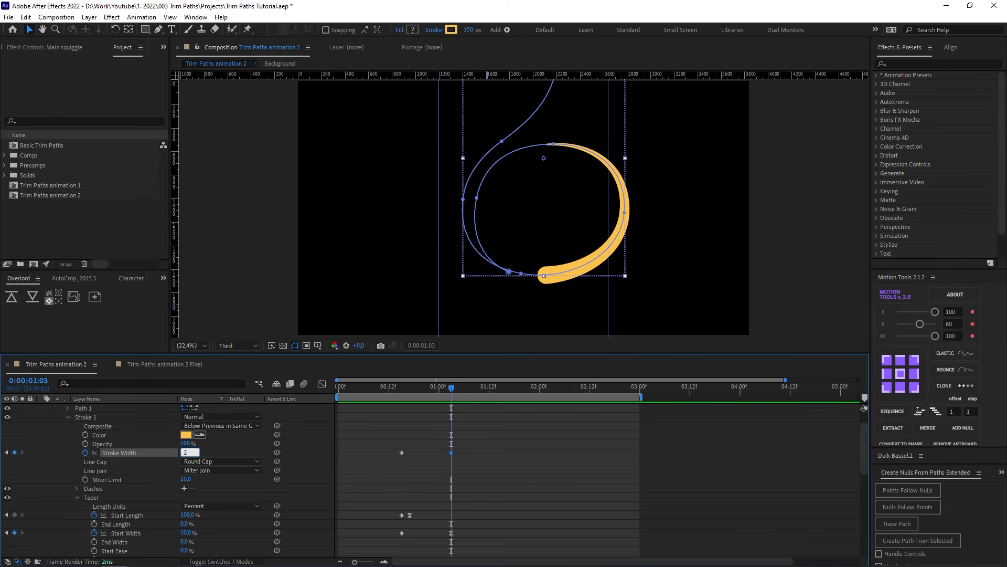
click(487, 434)
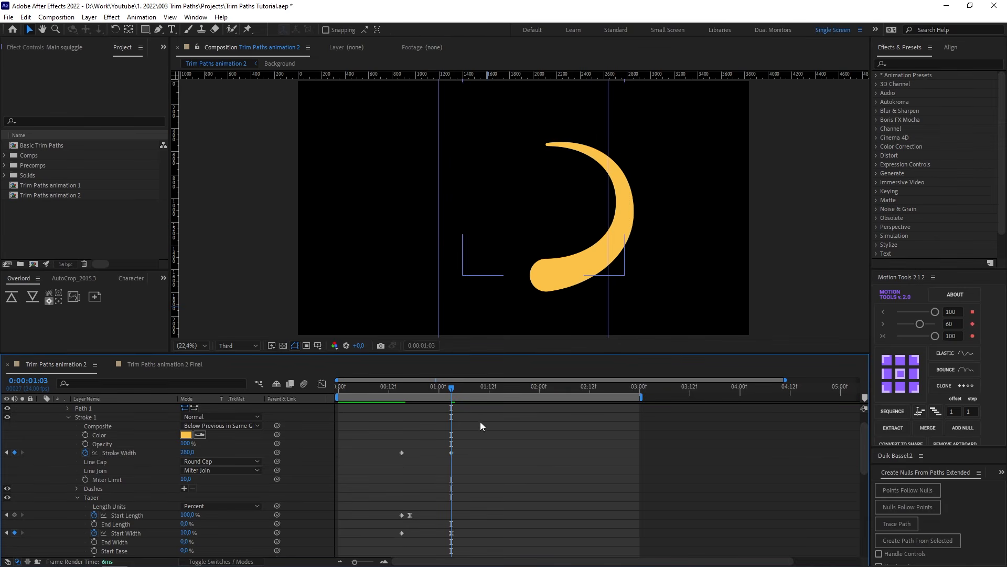
Move the 280 Stroke Width keyframe to 0:00:01:07 and ease it.
mouse_move(441, 389)
mouse_down()
mouse_move(417, 394)
mouse_move(451, 395)
mouse_up()
mouse_move(462, 450)
mouse_down()
mouse_move(454, 461)
mouse_move(468, 454)
mouse_up()
click(935, 336)
Copy the Stroke Width keyframe at 0:00:00:15 and paste it in line with the last Trim Paths End keyframe.
click(497, 389)
drag(504, 393, 544, 394)
scroll(446, 419, down, 1)
drag(413, 423, 397, 429)
key(ctrl+c)
key(ctrl+v)
drag(564, 420, 545, 427)
Scrub through the stroke width and taper animation, return to 0:00:00:15 and save the project.
mouse_move(512, 388)
mouse_down()
mouse_move(468, 388)
mouse_move(409, 411)
mouse_move(545, 427)
mouse_move(477, 432)
mouse_up()
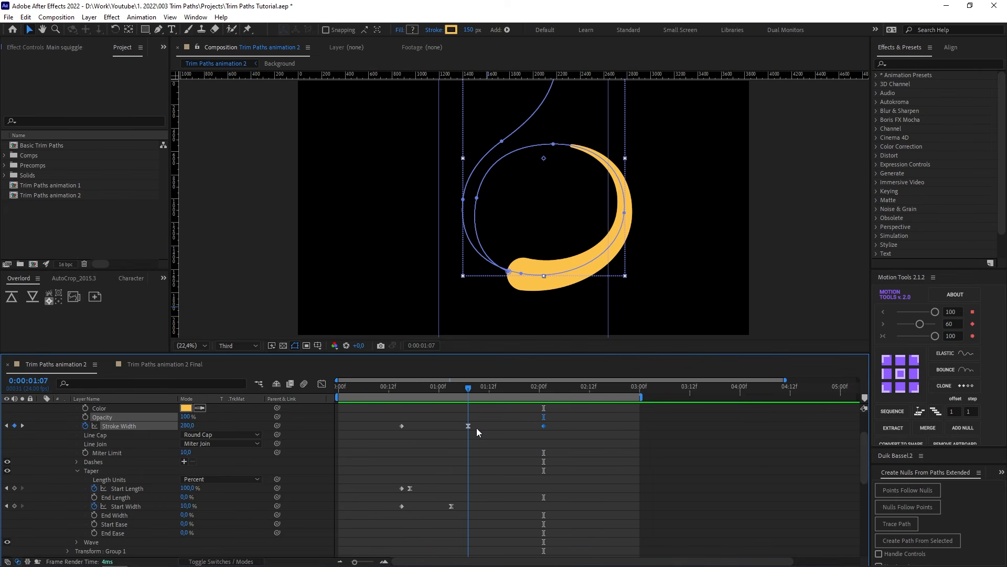
scroll(473, 467, down, 1)
click(475, 479)
drag(440, 387, 410, 389)
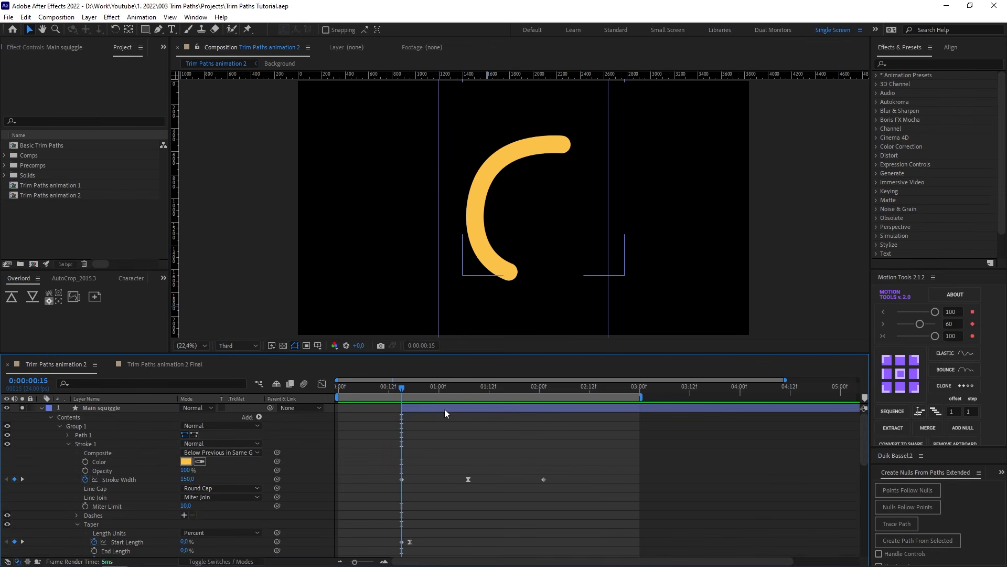
Duplicate the Main squiggle layer, add a null object above it, and select the duplicate.
click(444, 410)
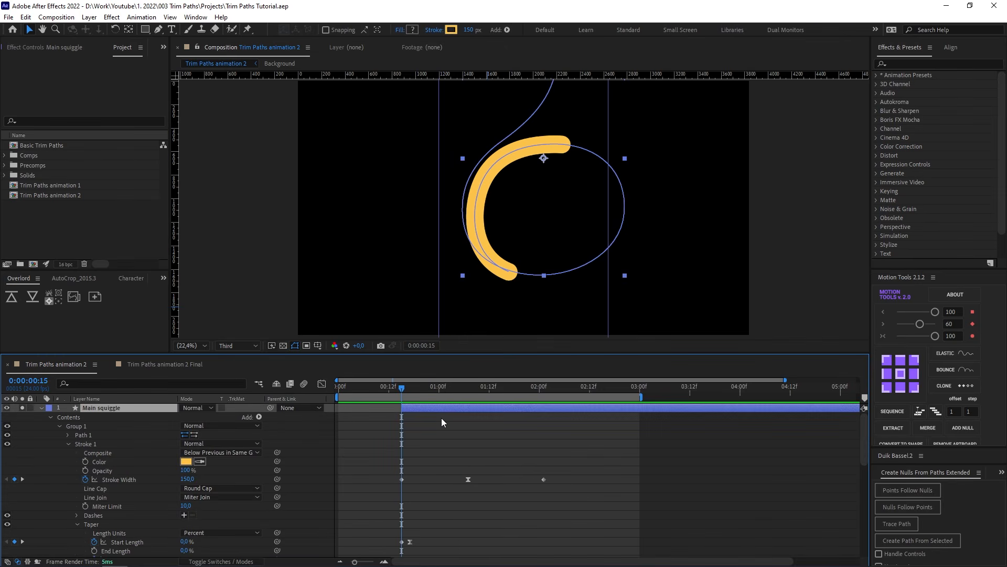
key(ctrl+d)
click(438, 452)
click(435, 409)
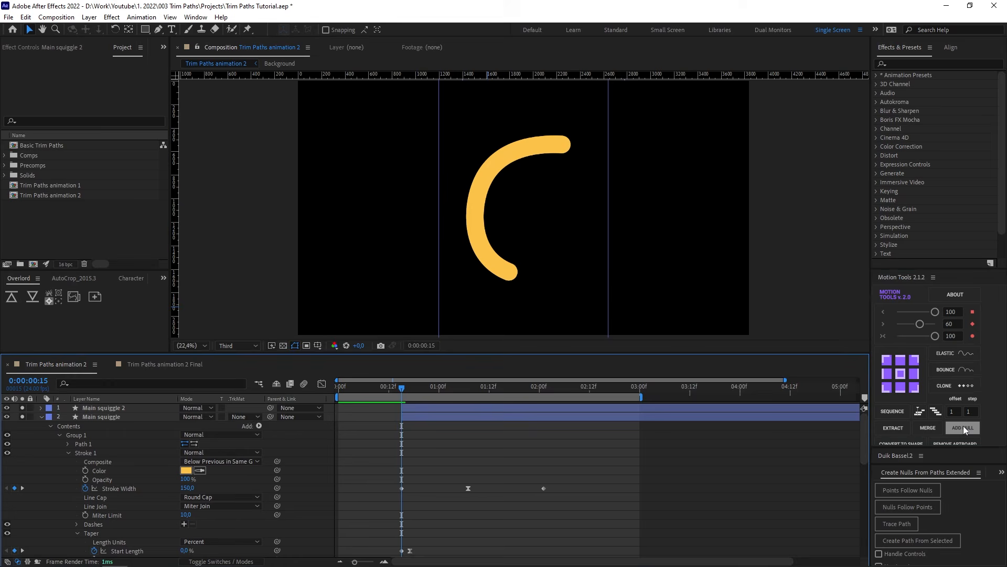
click(964, 428)
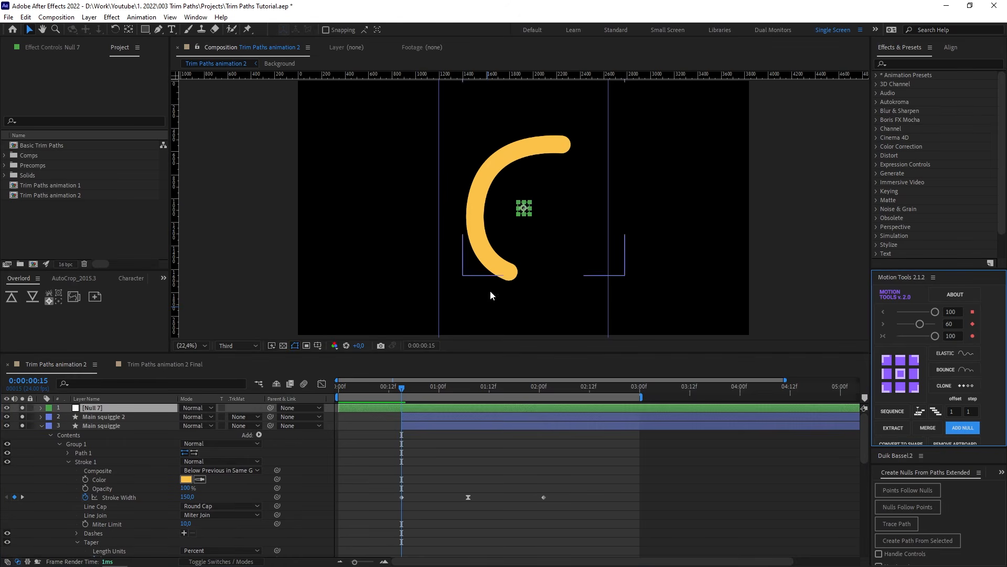
click(103, 416)
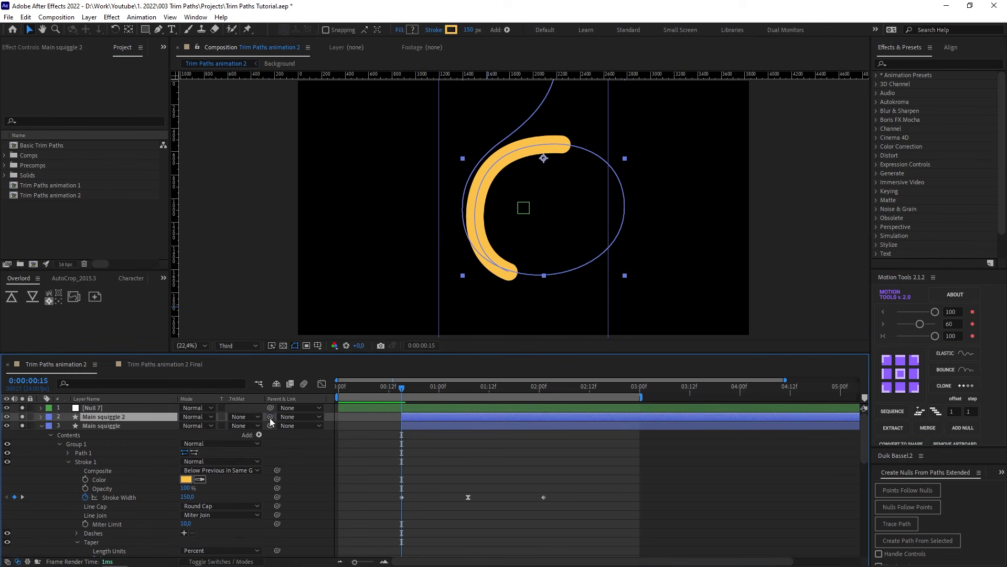
Parent the Main squiggle 2 layer to the null and set the null's rotation to 180°.
drag(270, 417, 105, 408)
click(99, 409)
key(r)
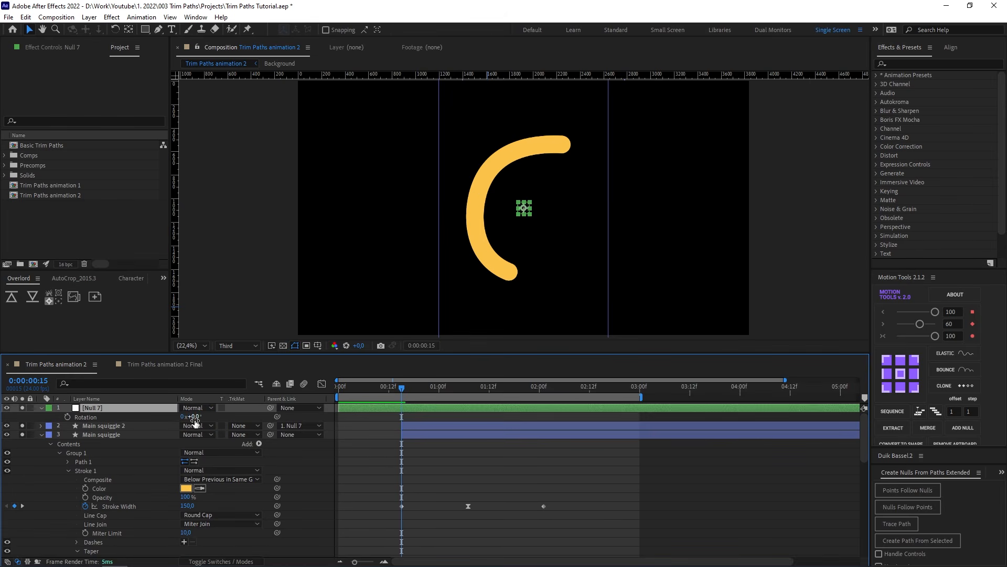
click(194, 417)
text(180)
key(Return)
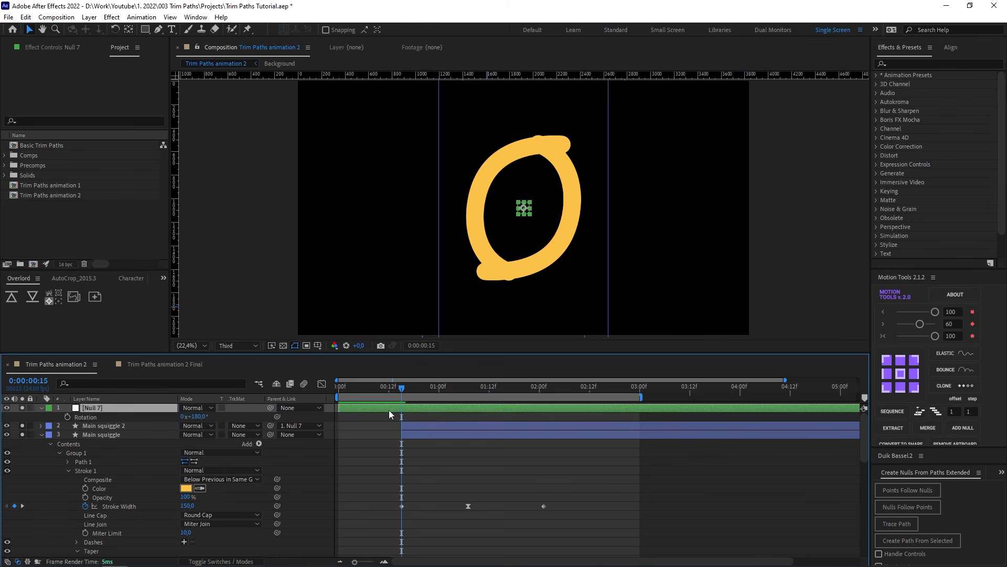
Delete the null, save the project and turn off solo on the main circle layer.
key(Delete)
key(ctrl+s)
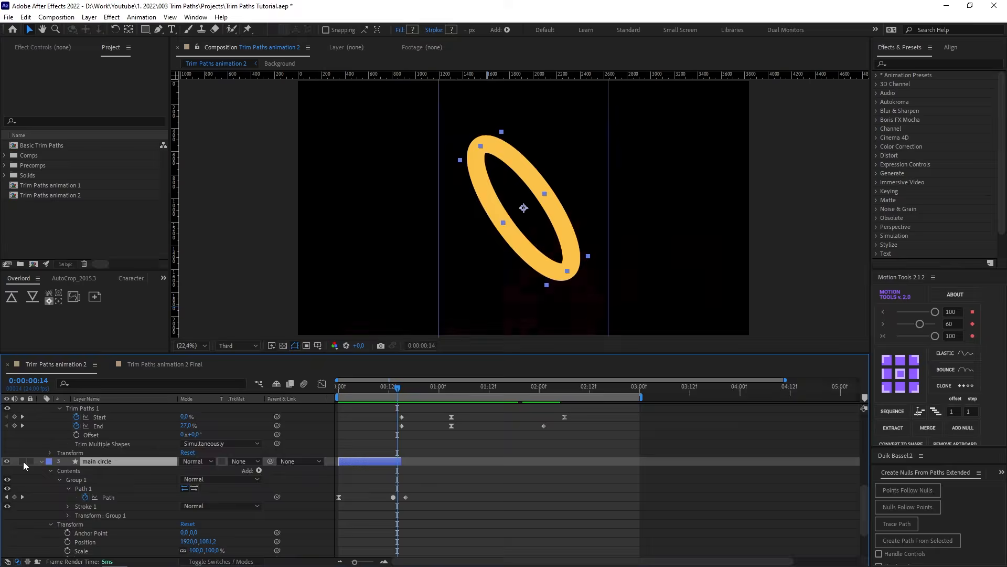
click(23, 463)
click(535, 497)
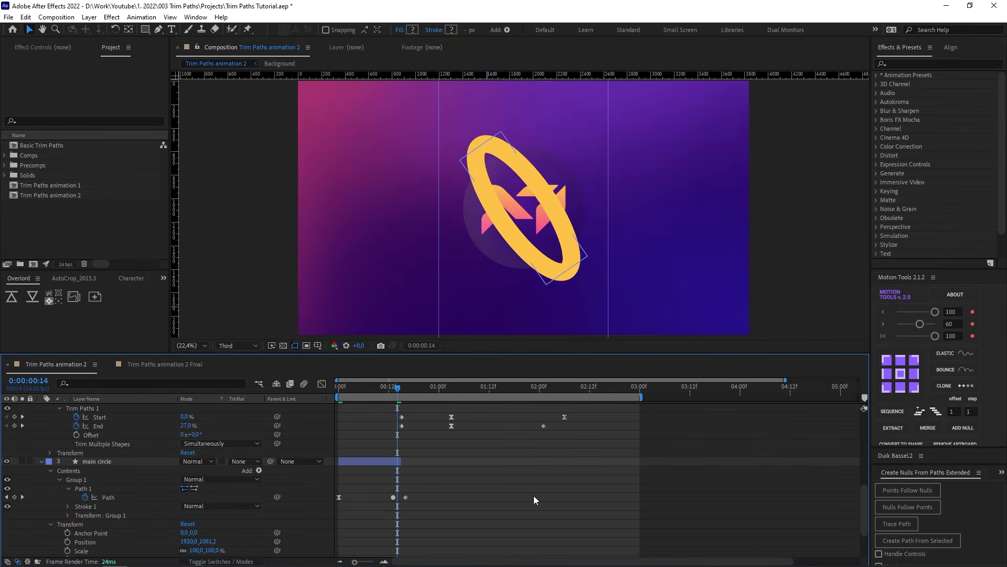
Play the composition from the start and scrub through the animation.
scroll(530, 493, up, 2)
key(Home)
key(space)
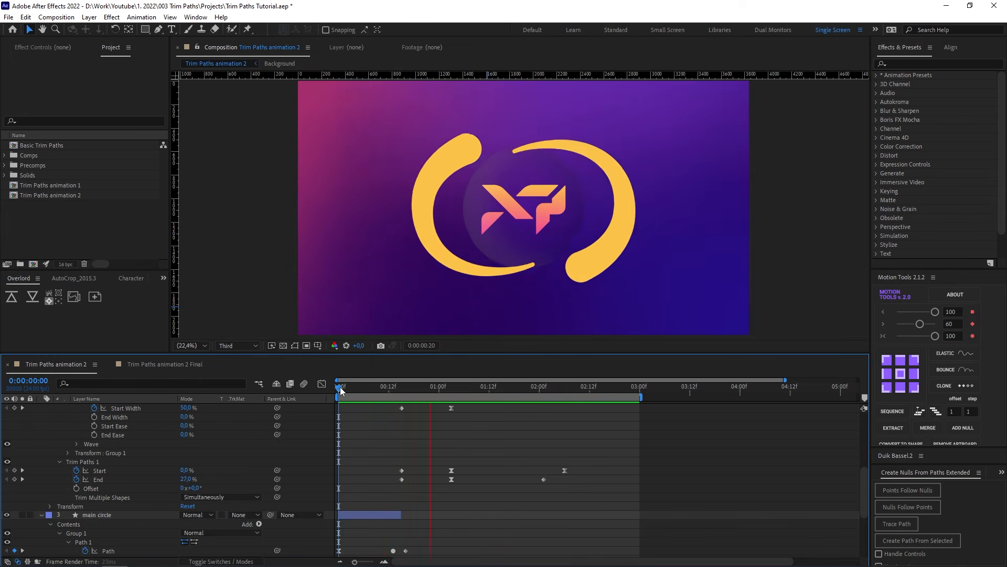
drag(340, 390, 512, 399)
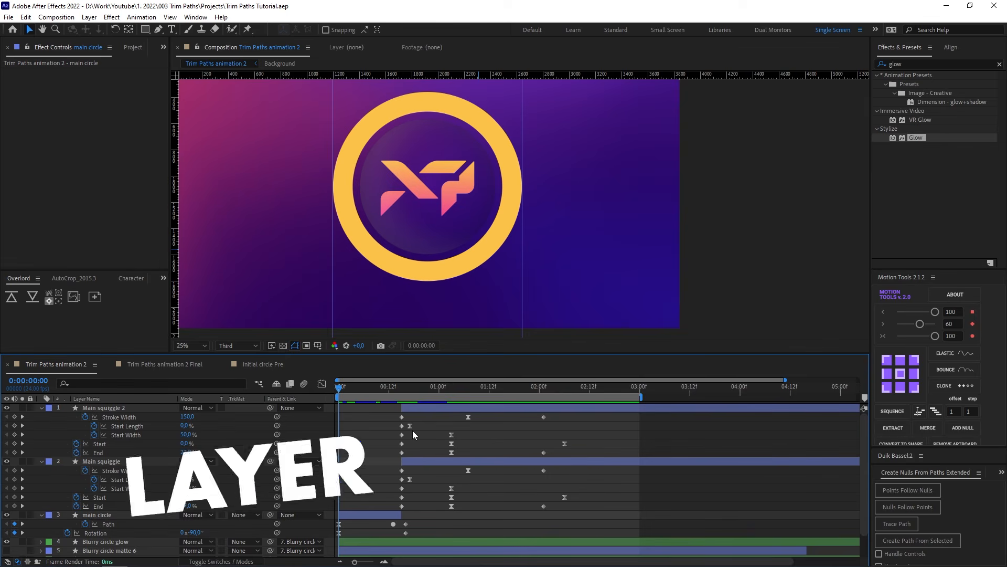
Add an Inner Shadow layer style to the main circle layer and set its color to F14394.
click(142, 517)
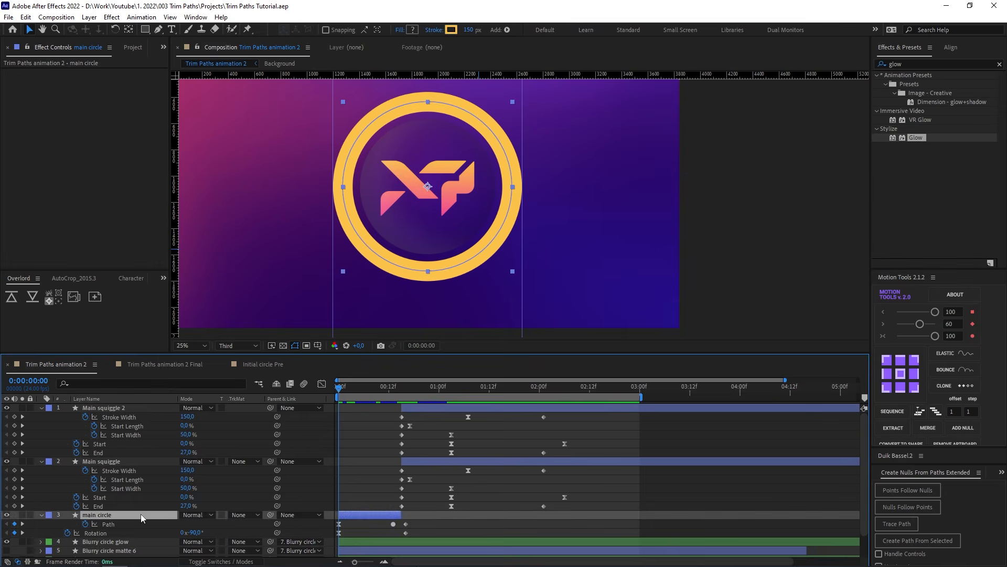
right_click(96, 517)
mouse_move(127, 357)
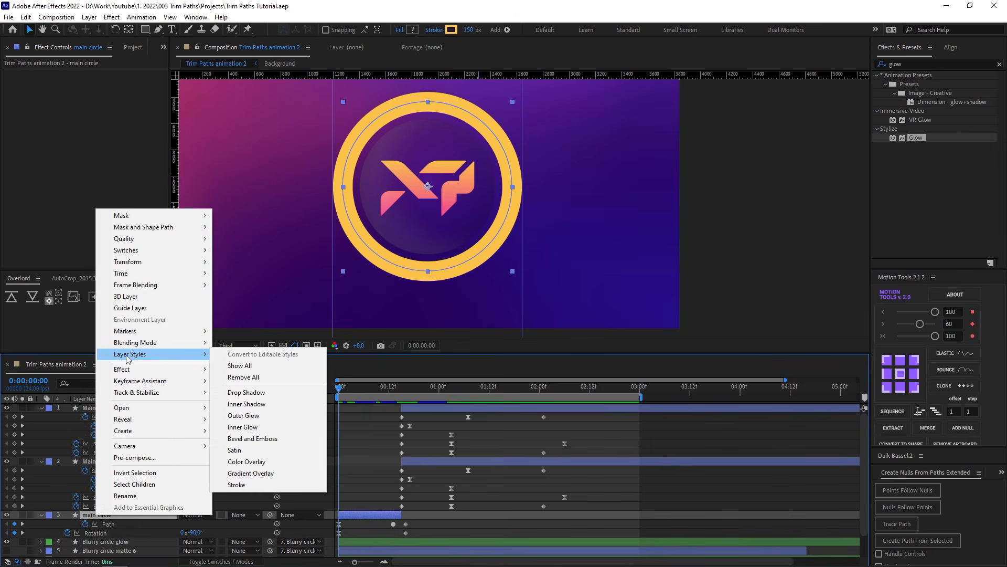
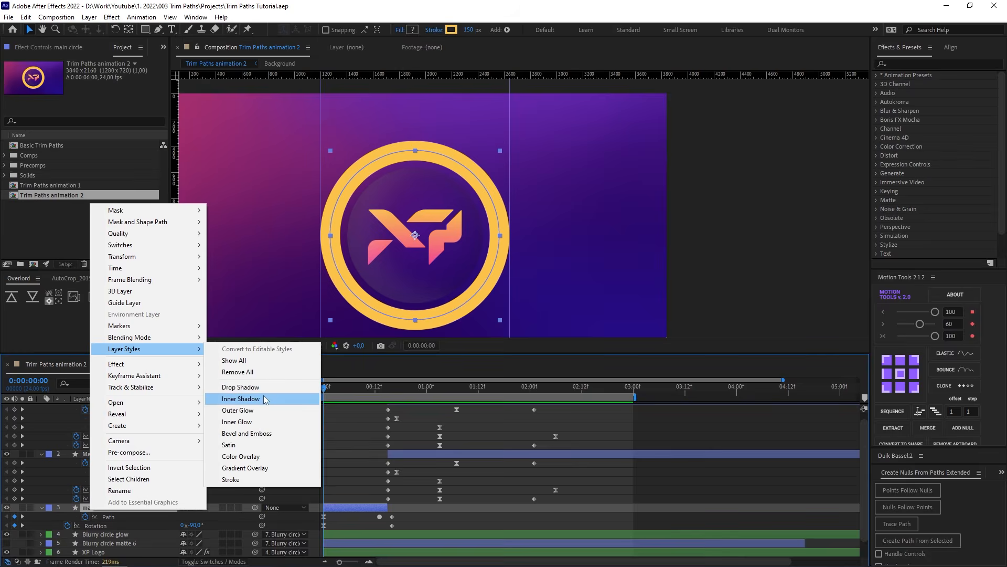
click(265, 399)
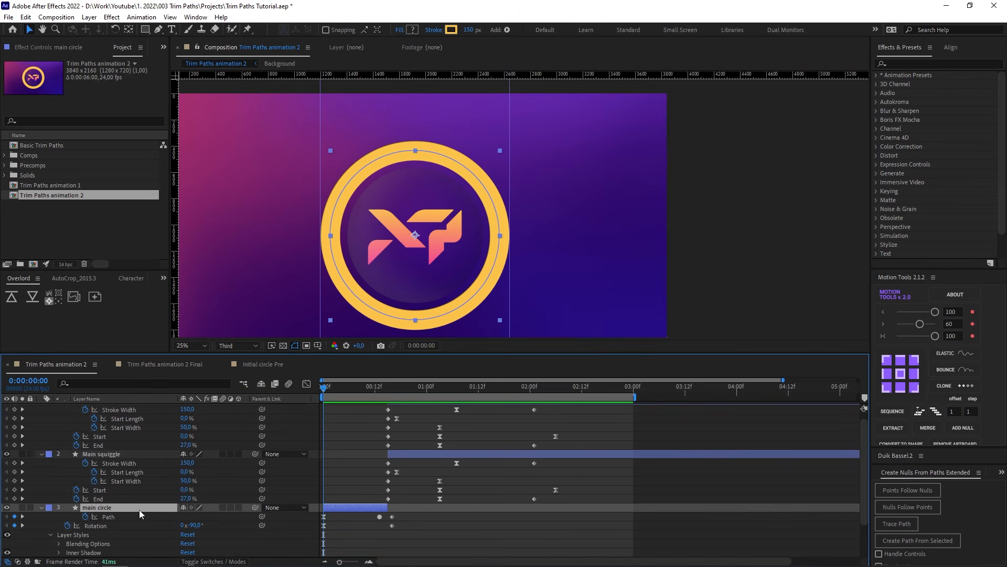
click(58, 552)
click(186, 445)
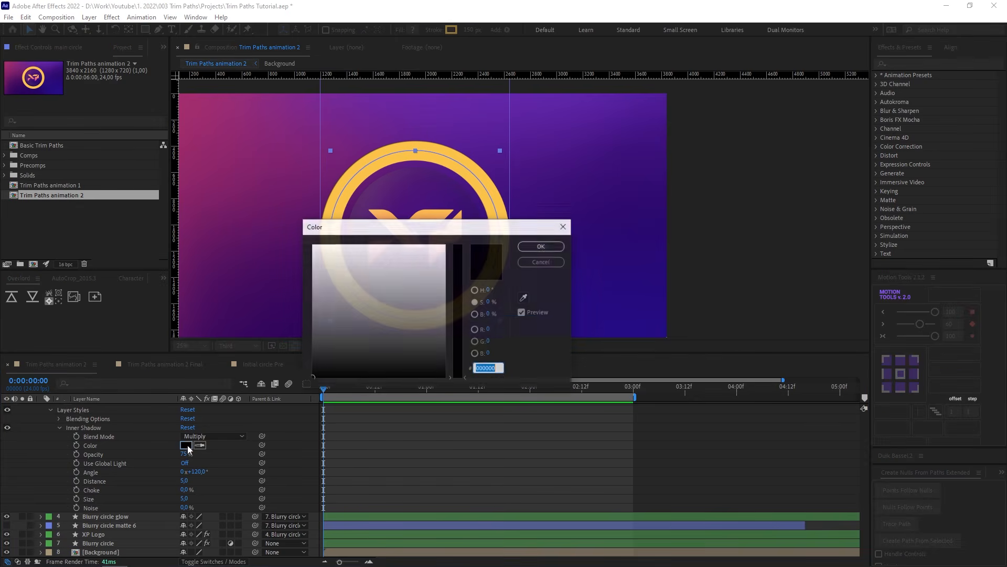
text(F14394)
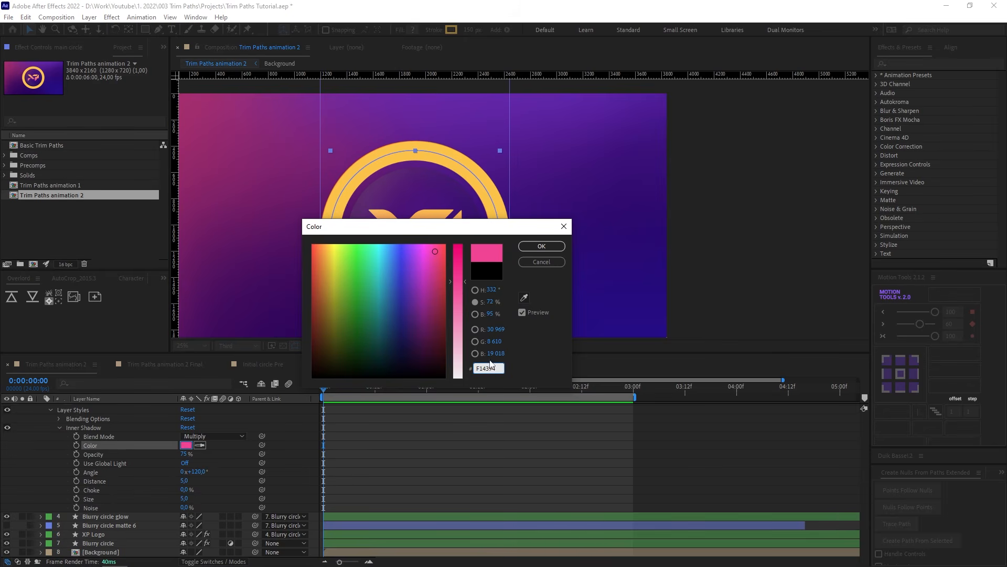
click(540, 247)
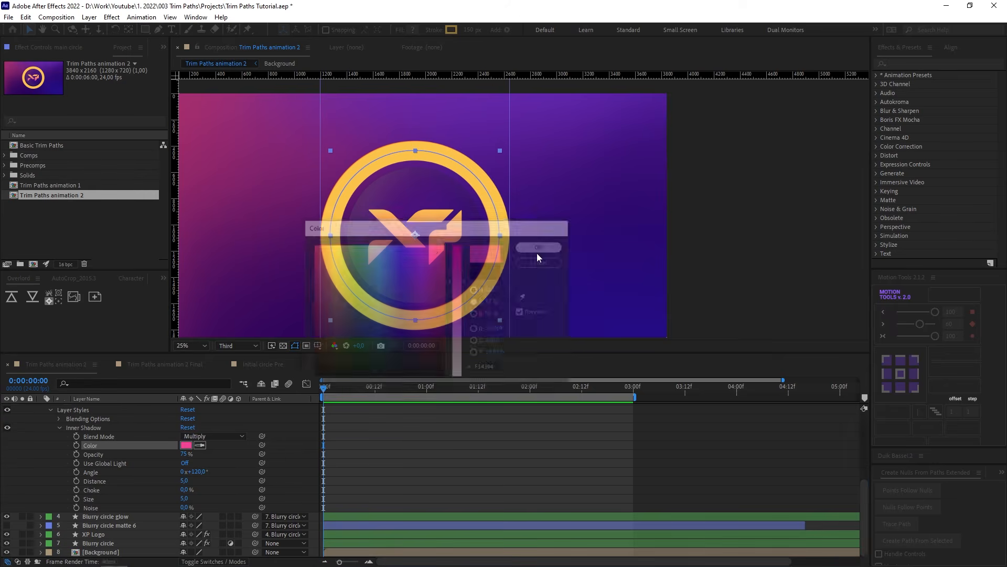
Set the inner shadow's blend mode to Normal and its opacity to 100%, and save the project.
scroll(277, 493, up, 1)
click(230, 463)
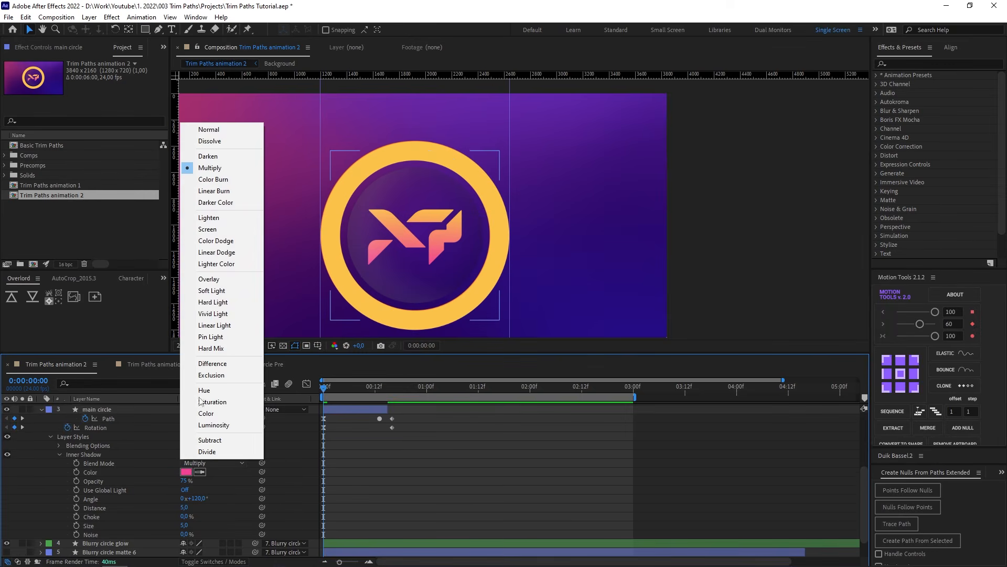
click(209, 130)
click(184, 481)
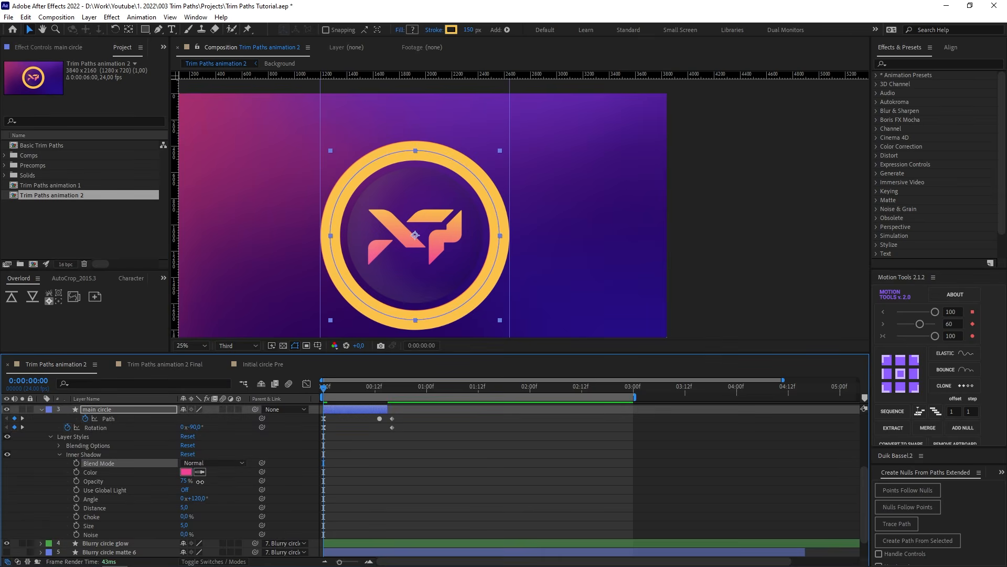
text(100)
key(Return)
key(ctrl+s)
click(381, 479)
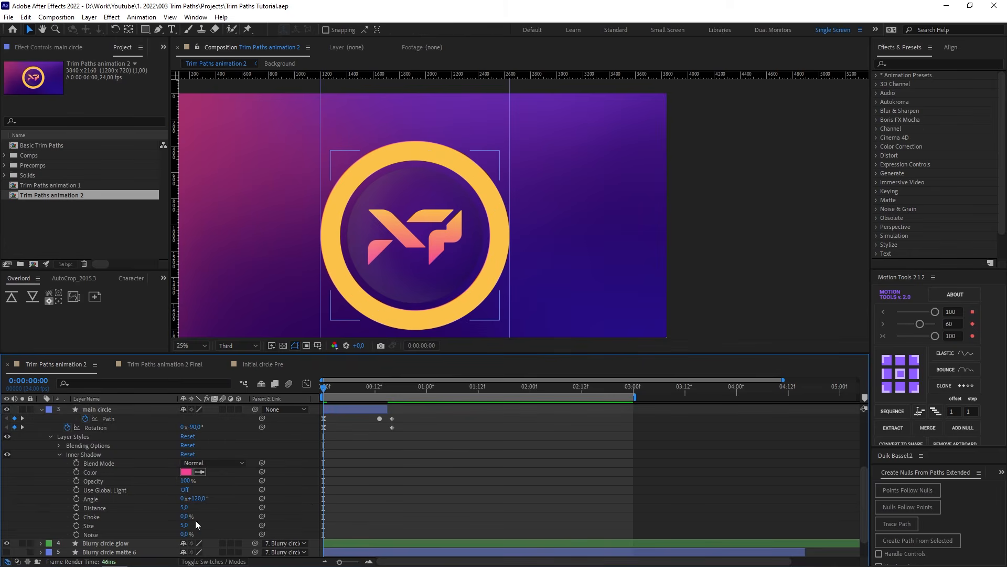
Set the Distance of the main circle's inner shadow to 45.
scroll(370, 156, up, 2)
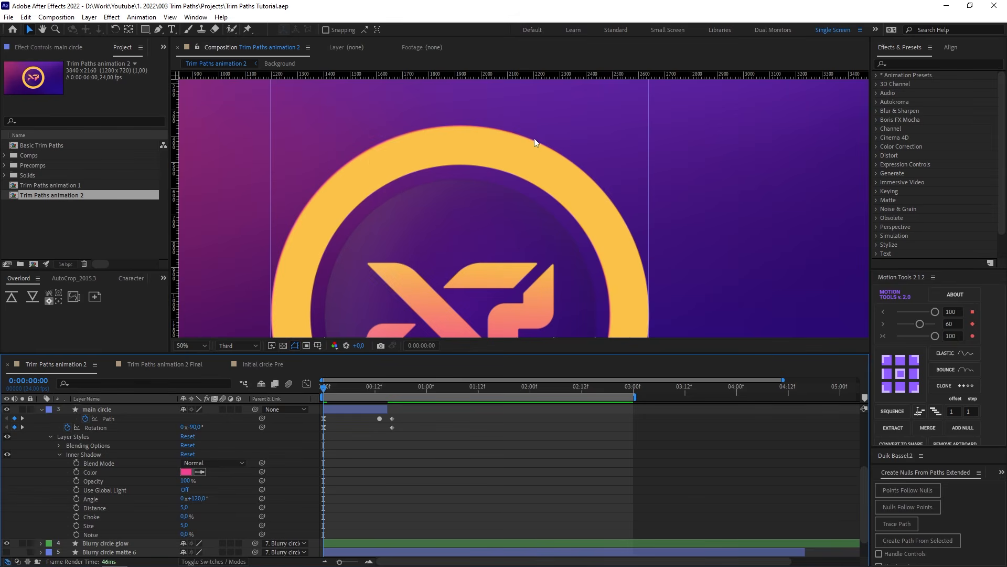
key(h)
drag(288, 274, 328, 203)
scroll(328, 203, down, 2)
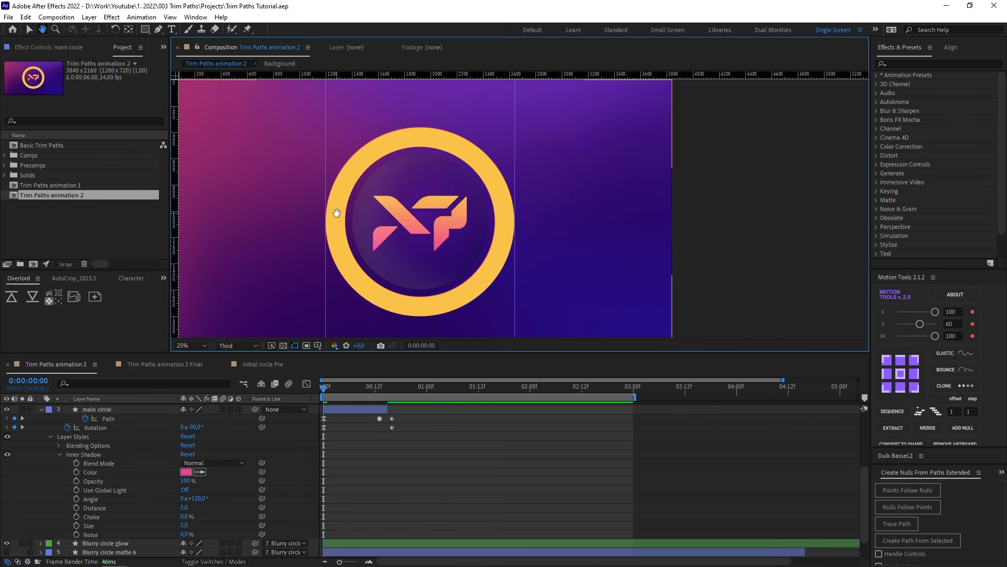
key(v)
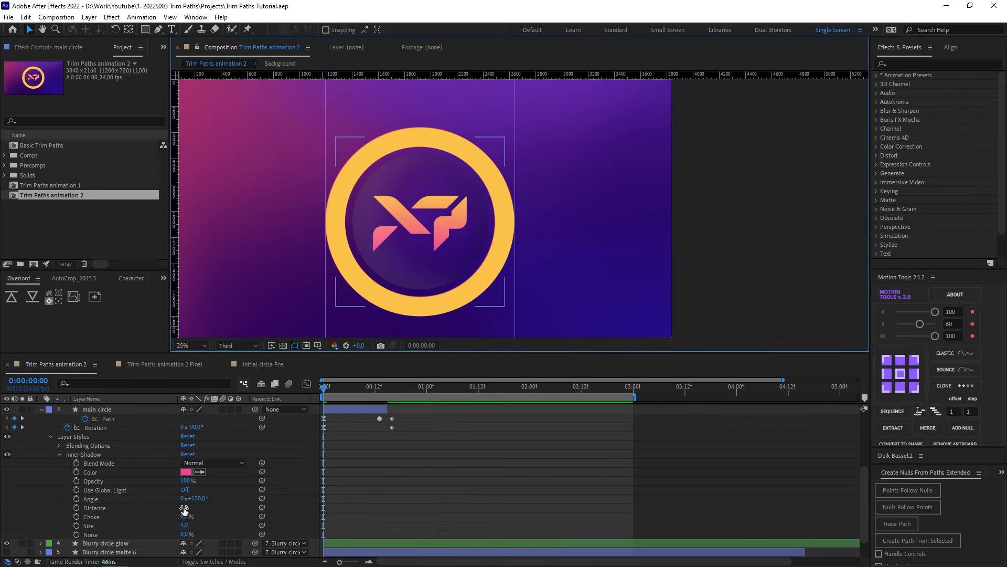
click(184, 508)
click(186, 507)
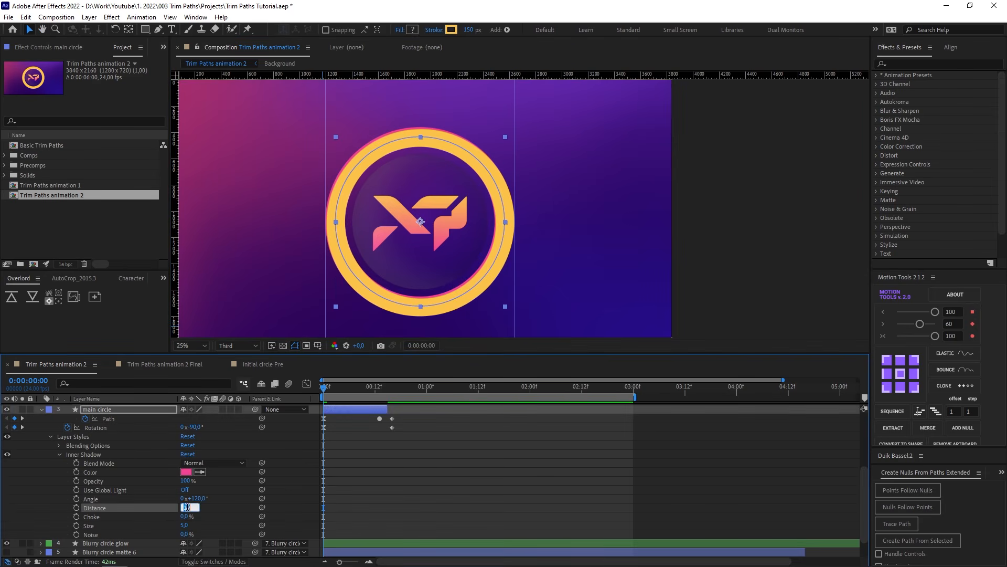
text(45)
key(Return)
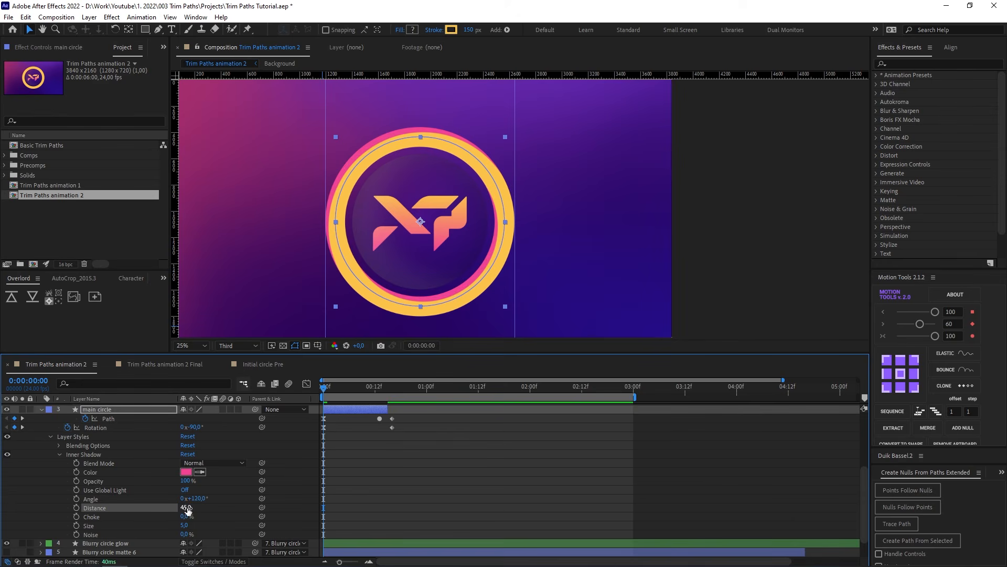
Set the inner shadow's Size to 35 and its Angle to 45°.
drag(186, 527, 203, 528)
click(186, 525)
key(Return)
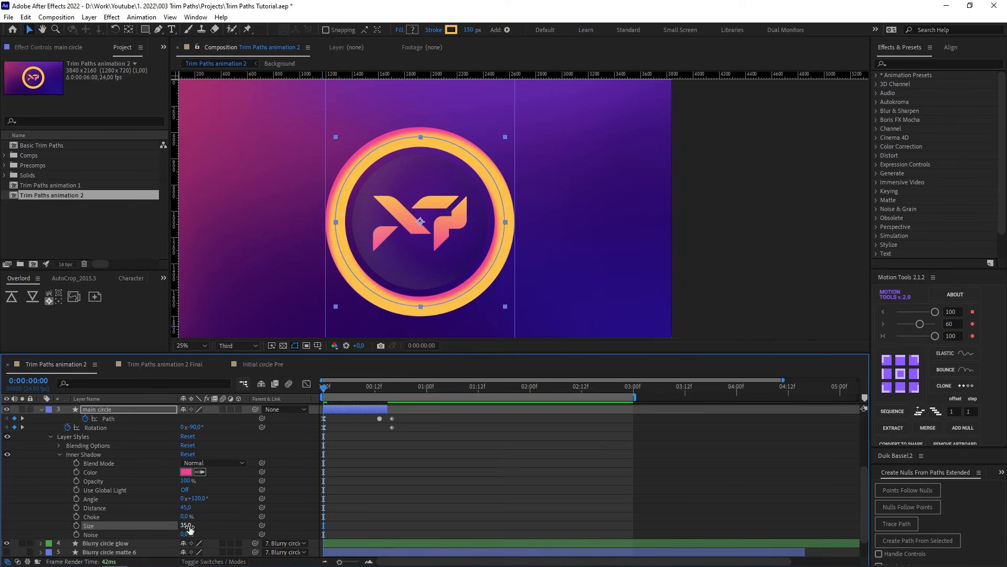
click(476, 487)
click(197, 498)
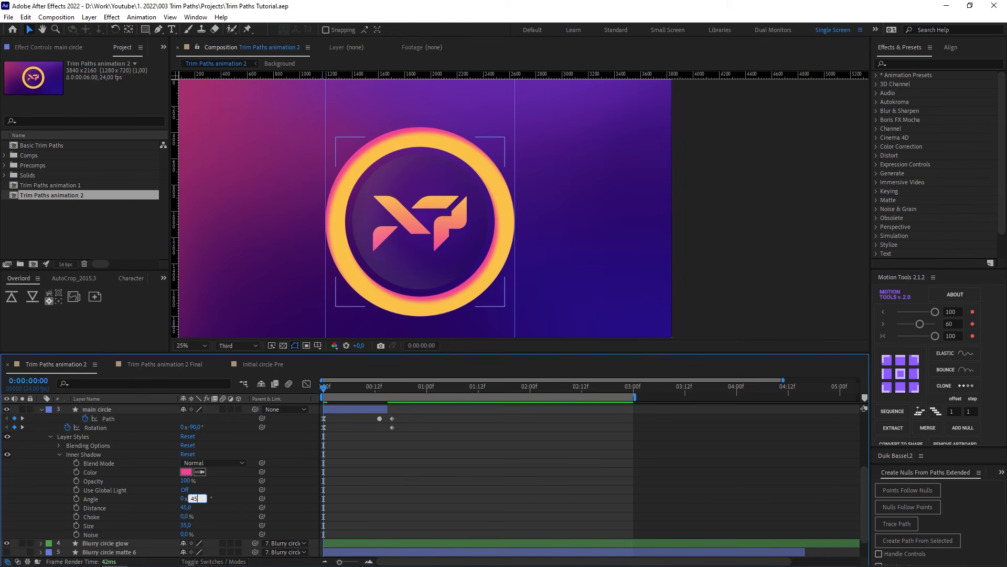
key(Return)
click(363, 417)
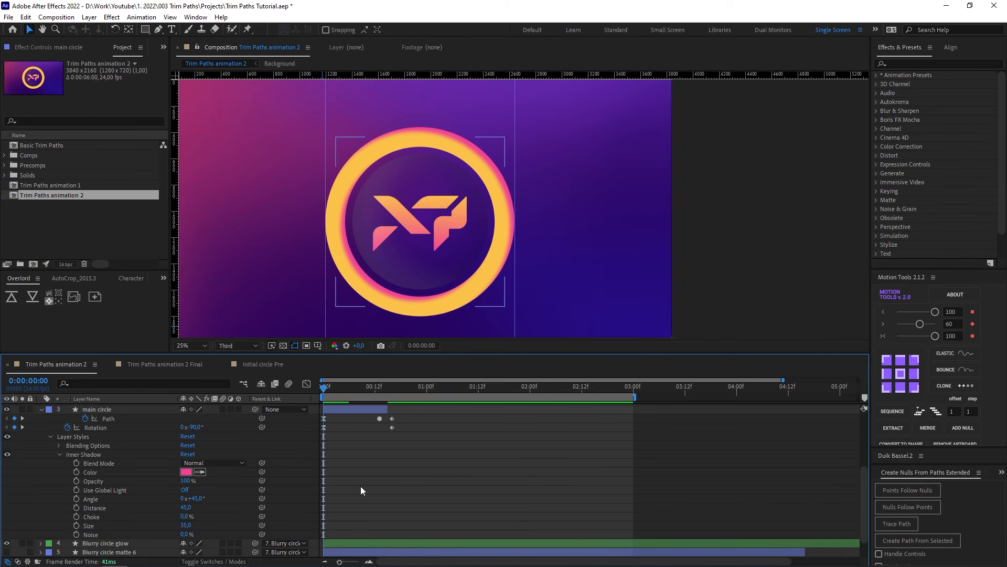
Add a Bevel and Emboss layer style to the main circle layer and expand its properties.
scroll(65, 441, up, 2)
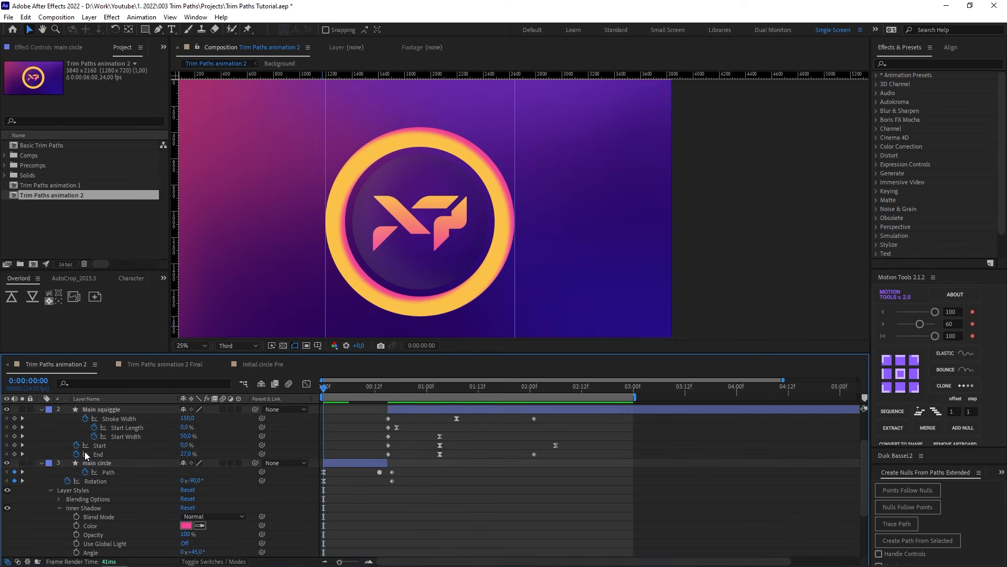
click(97, 462)
right_click(96, 462)
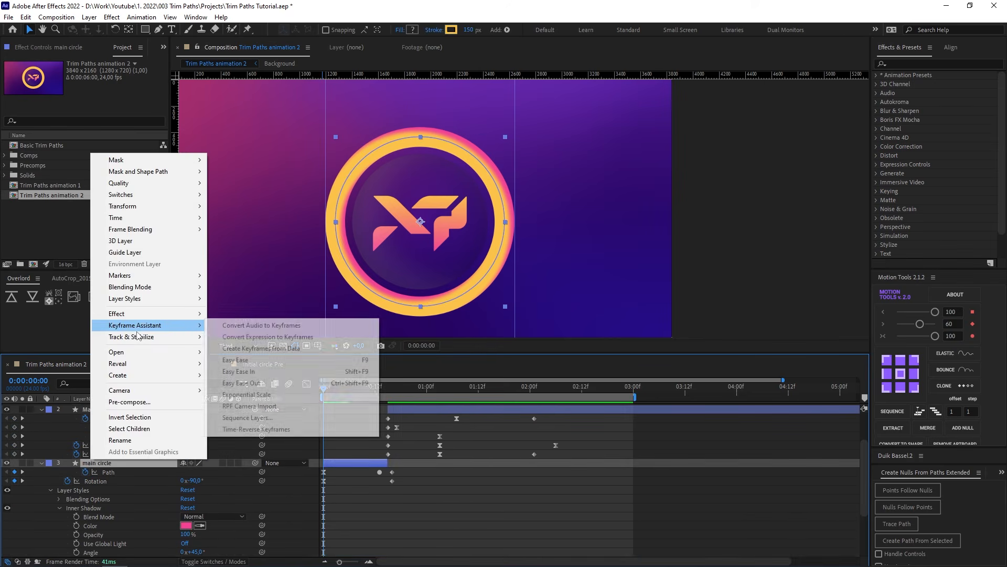
mouse_move(167, 300)
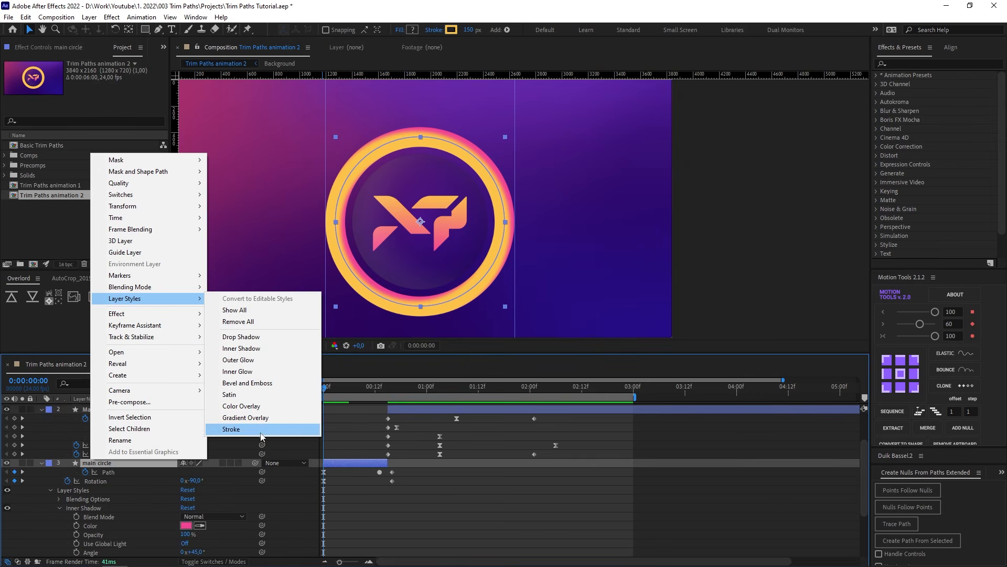
click(261, 387)
scroll(144, 509, down, 5)
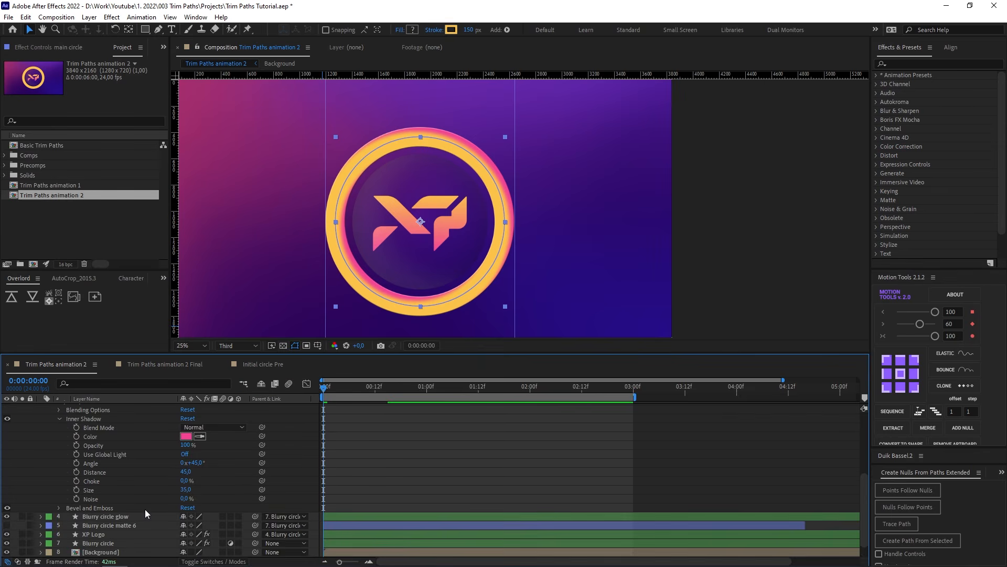
click(59, 507)
scroll(150, 502, down, 4)
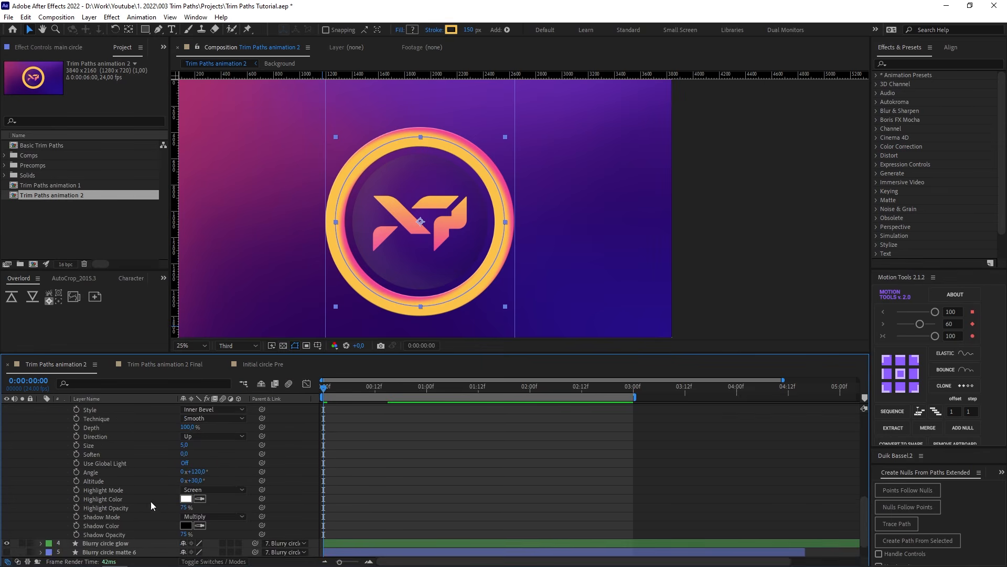
Set the Bevel and Emboss Shadow Opacity to 0% and its Size to 160.
scroll(145, 490, down, 1)
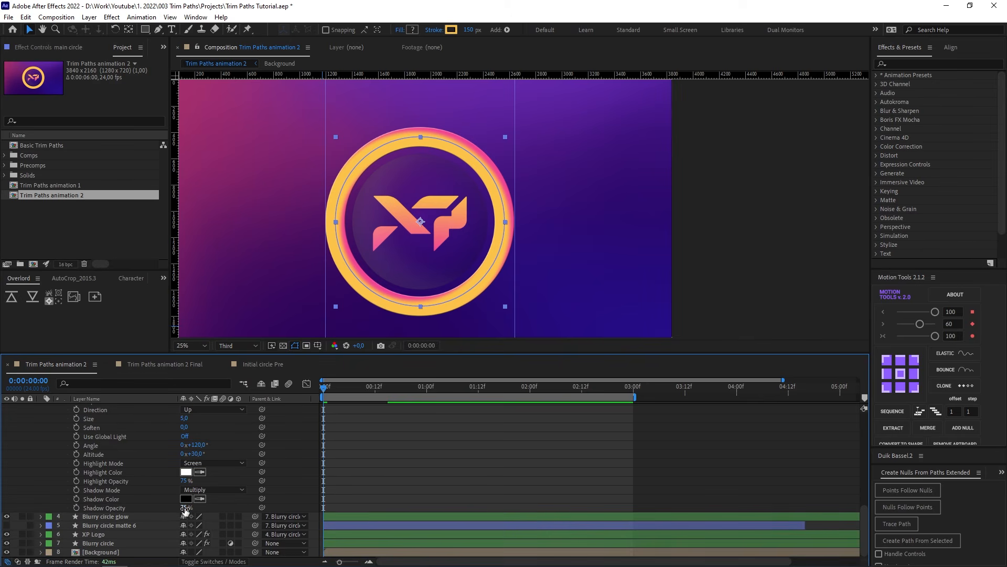
drag(184, 508, 104, 513)
key(F2)
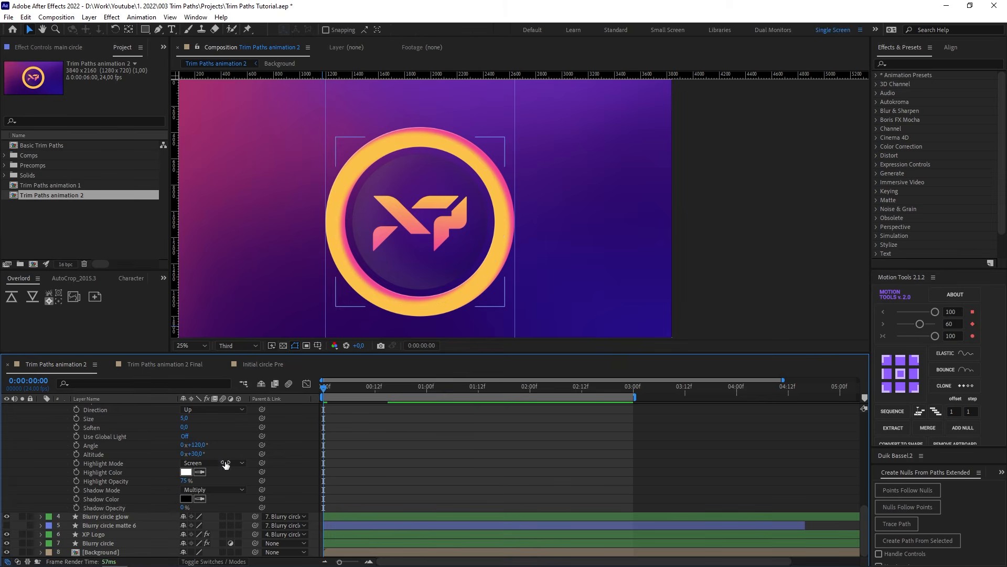
scroll(184, 482, up, 1)
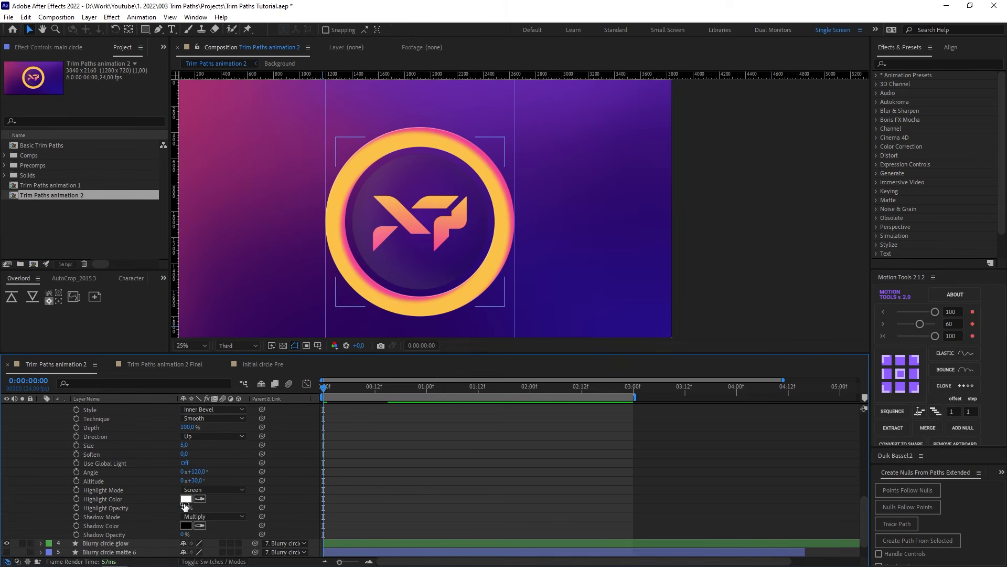
click(185, 444)
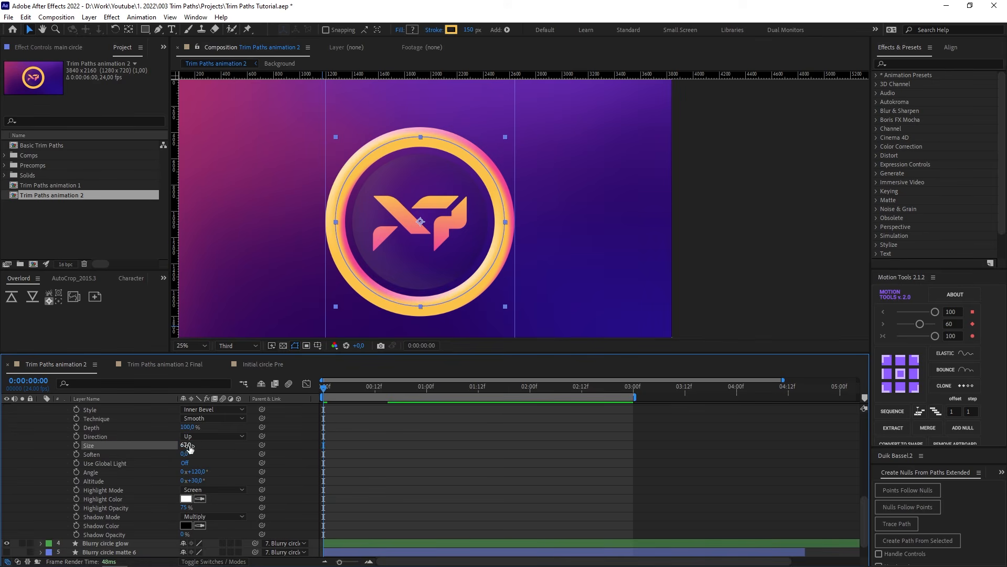
text(160)
key(Return)
Try different Bevel and Emboss light angles and set the Angle to -160°.
drag(202, 472, 158, 480)
key(ctrl+z)
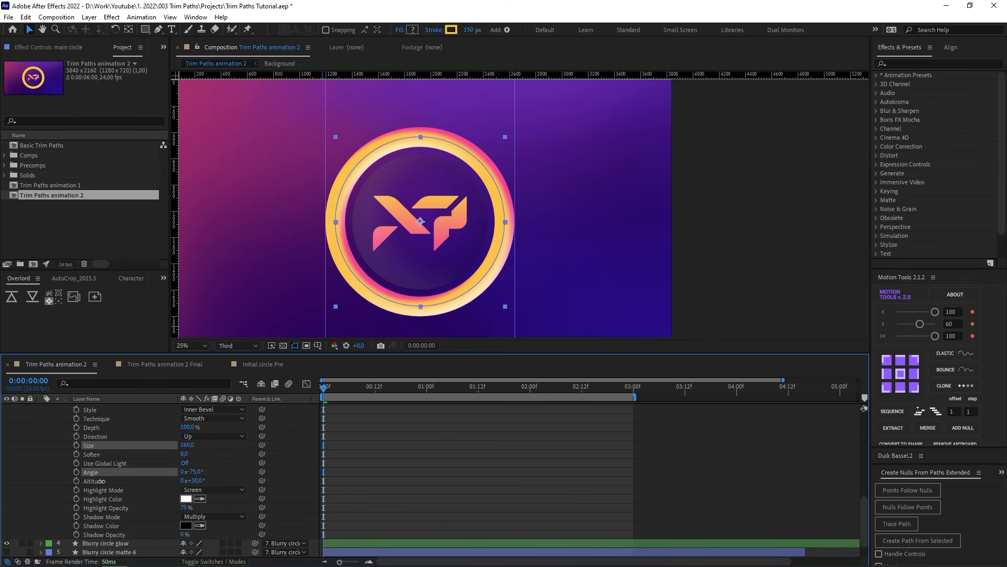
drag(201, 471, 192, 472)
click(194, 471)
text(-160)
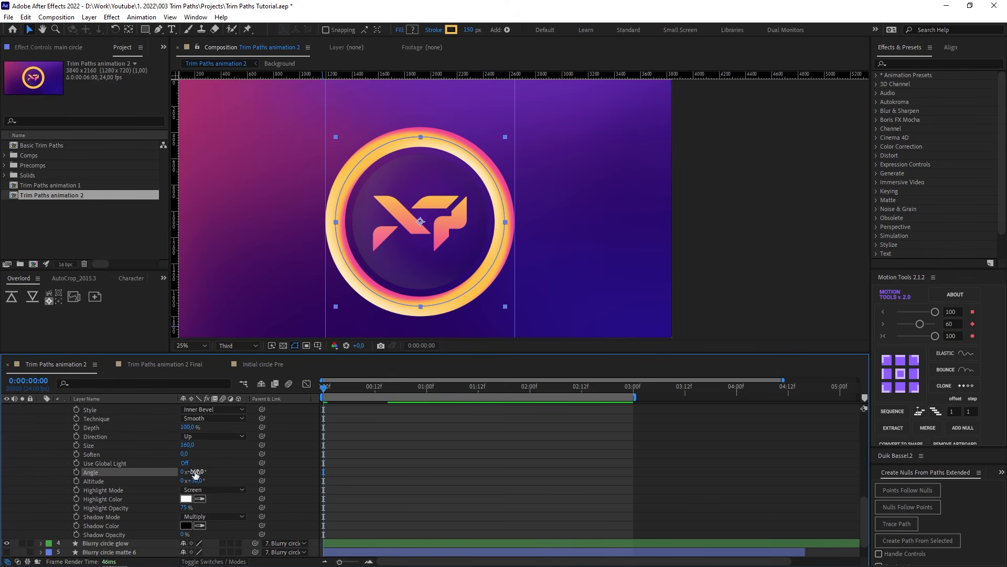
Add an Inner Glow layer style to the main circle layer and expand its properties.
key(Return)
click(524, 446)
scroll(361, 451, up, 10)
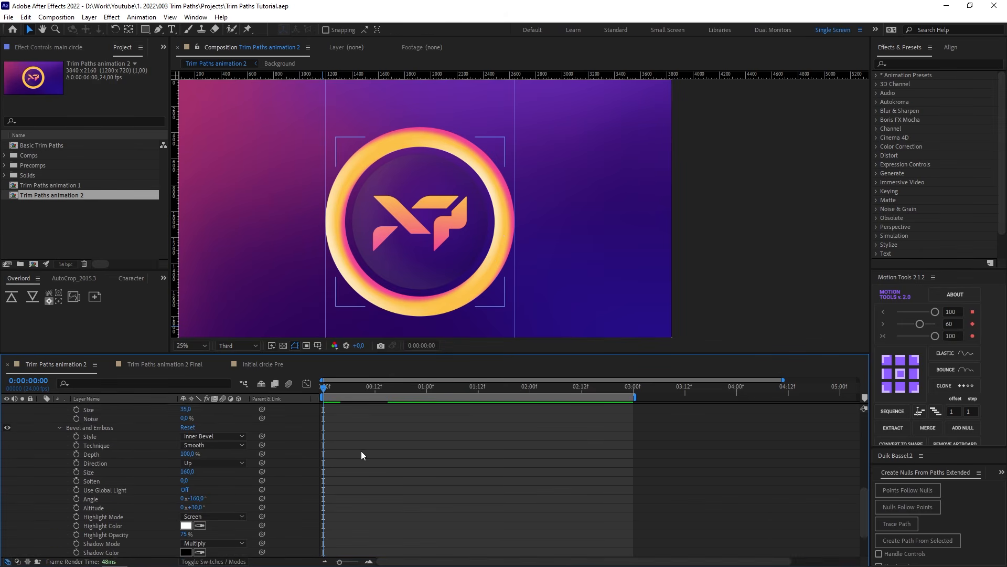
scroll(76, 464, up, 3)
right_click(97, 479)
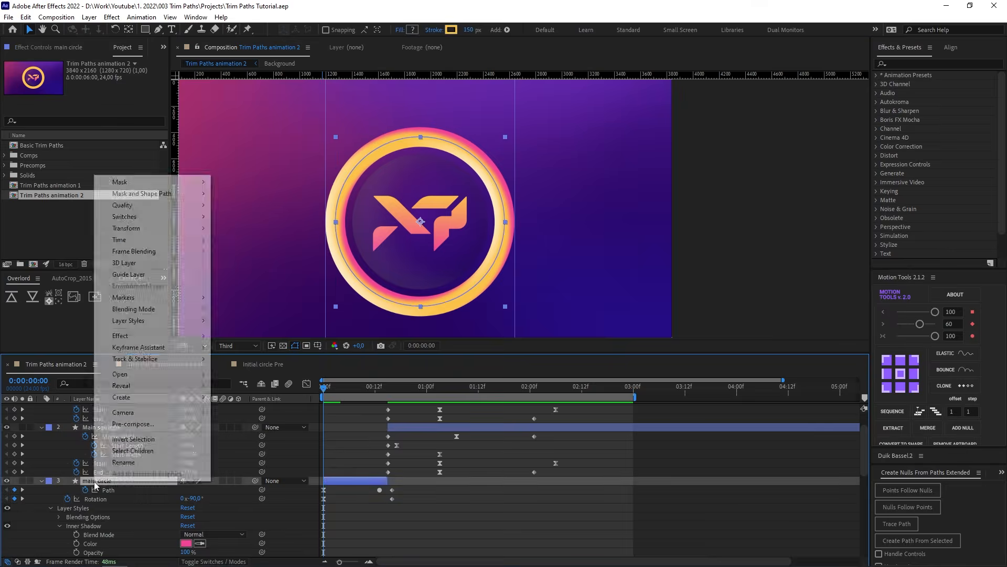
mouse_move(185, 321)
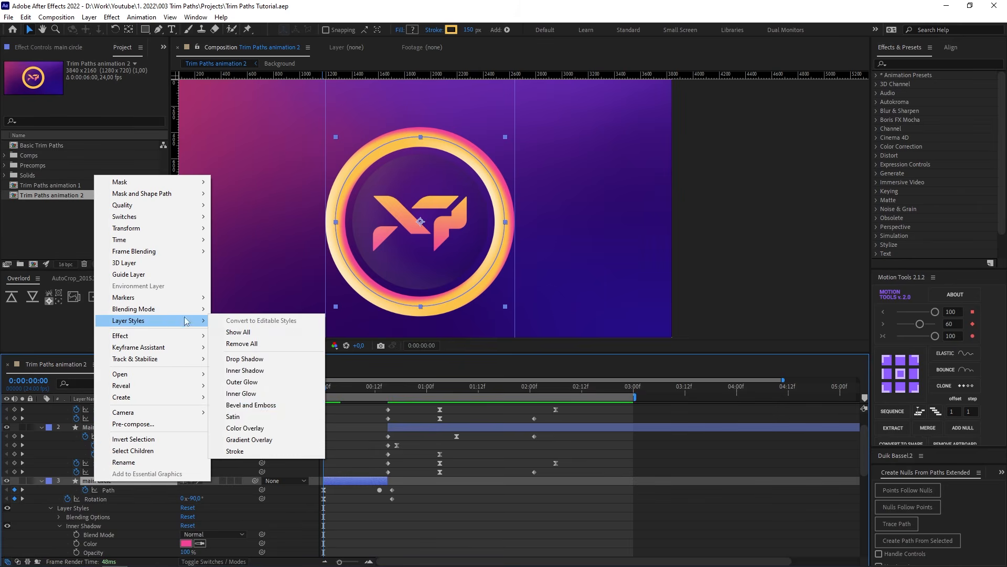
click(241, 393)
scroll(140, 497, down, 5)
scroll(140, 497, down, 6)
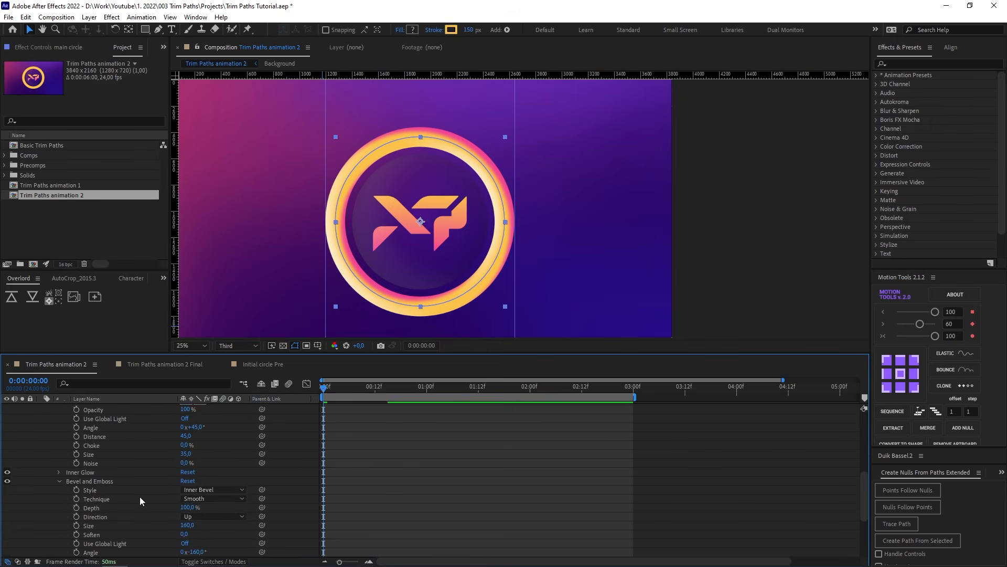
click(58, 472)
scroll(131, 485, down, 7)
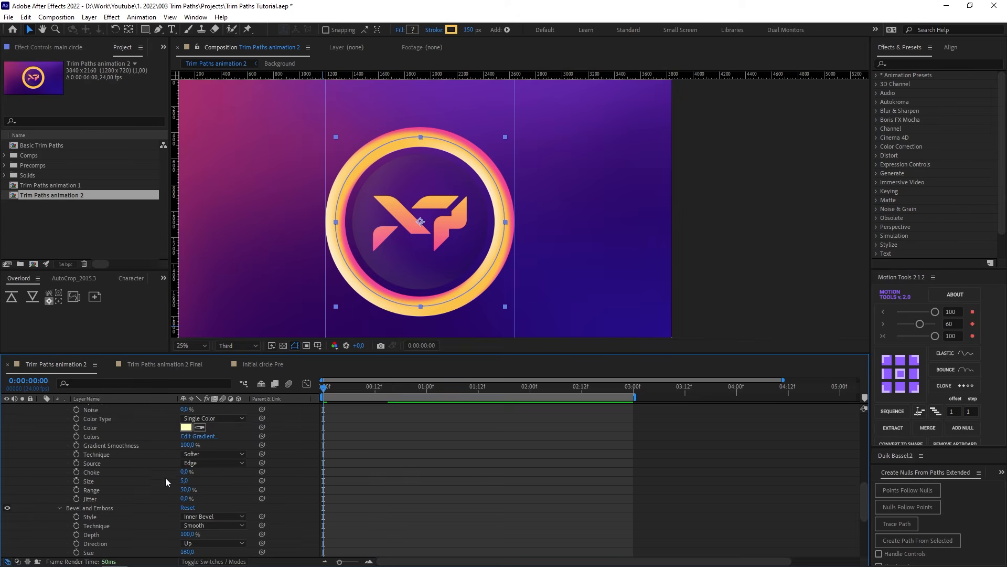
Set the Inner Glow color to the bright purple D84EED.
click(186, 428)
drag(417, 262, 419, 247)
mouse_move(458, 334)
mouse_down()
mouse_move(455, 273)
mouse_move(418, 255)
mouse_move(456, 288)
mouse_up()
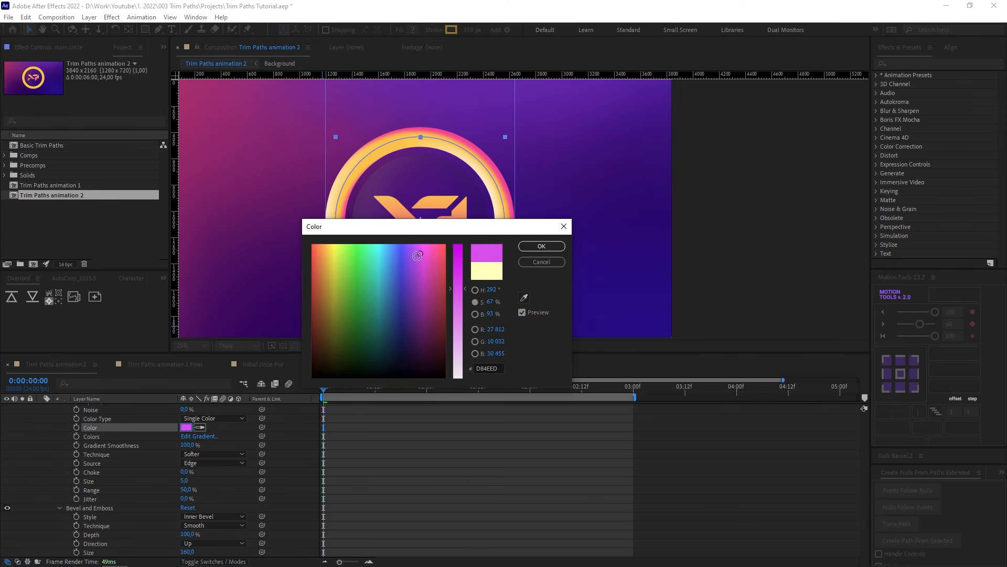
click(541, 246)
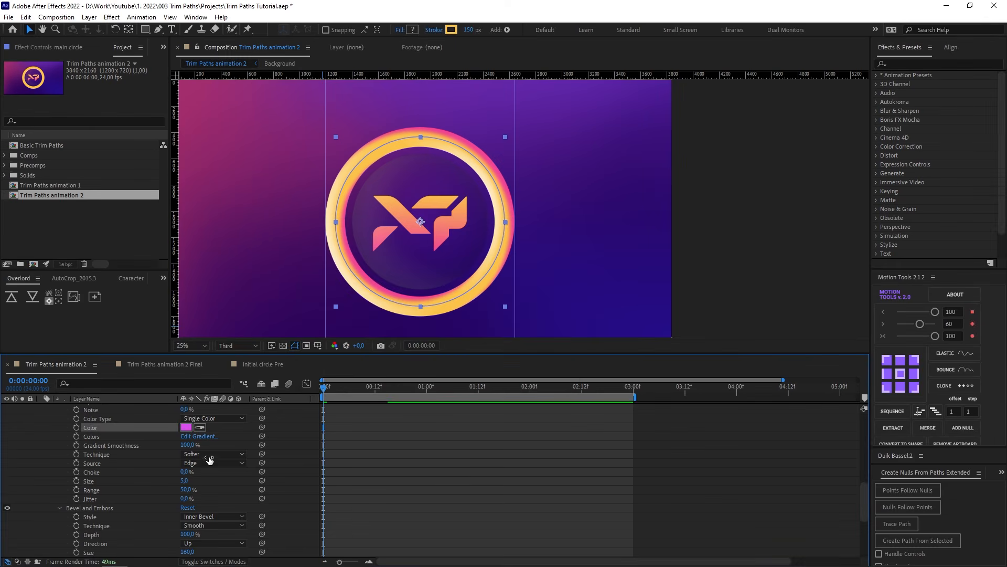
Try an Inner Glow Size of 80 on the main circle.
scroll(199, 420, up, 2)
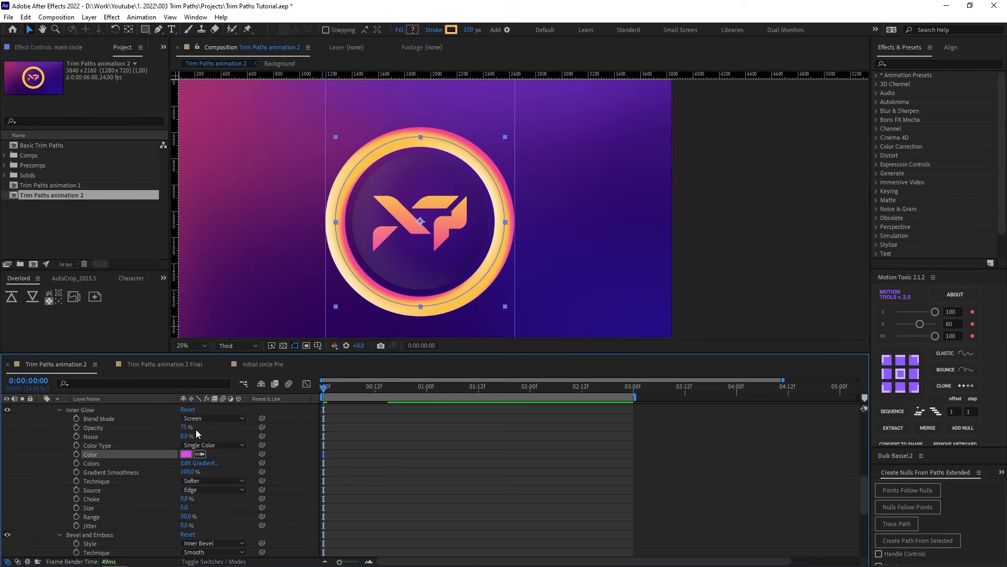
scroll(377, 191, up, 2)
scroll(390, 281, up, 1)
mouse_move(390, 280)
mouse_down()
mouse_move(391, 266)
mouse_move(333, 254)
mouse_up()
scroll(395, 266, down, 1)
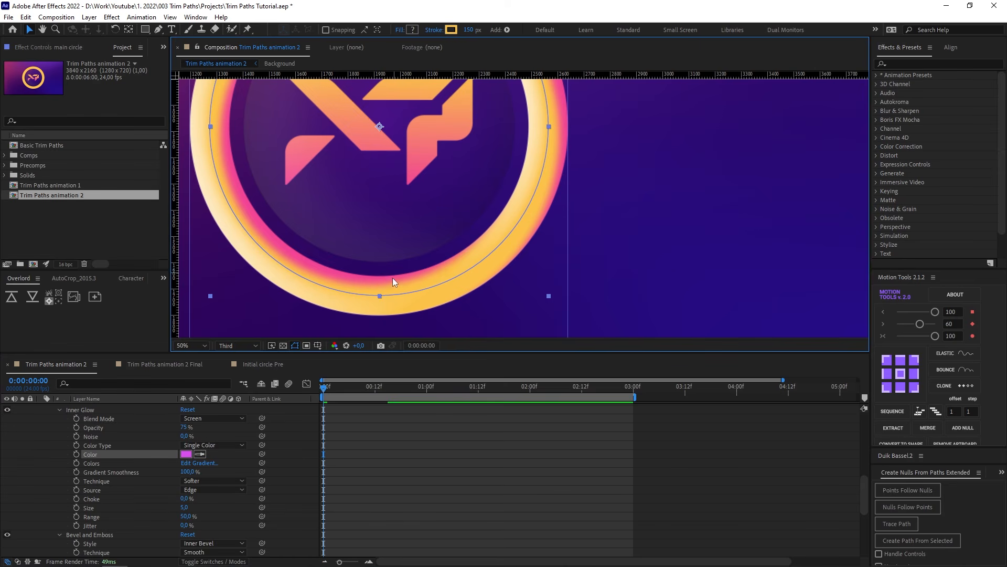
click(182, 508)
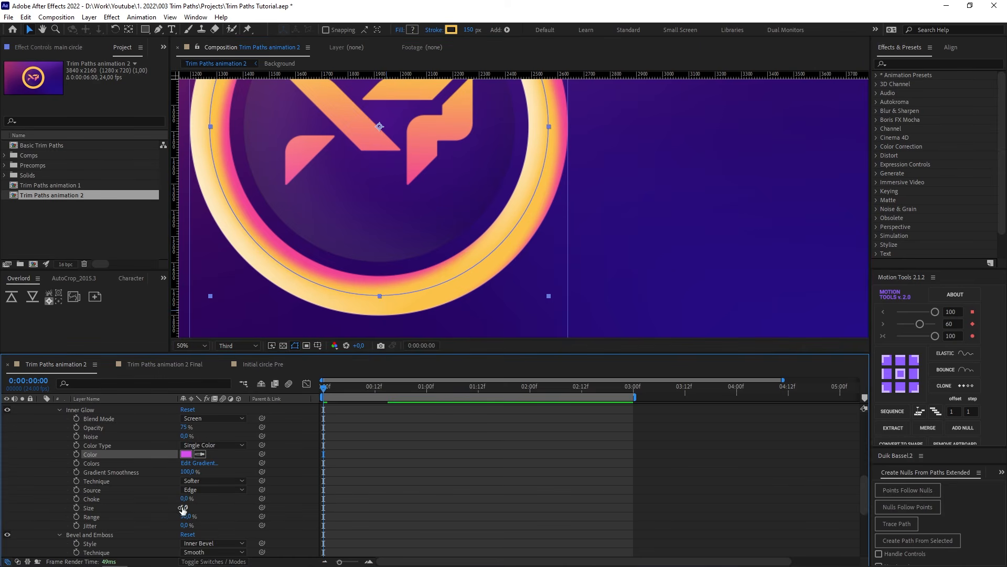
click(184, 508)
text(80)
key(Return)
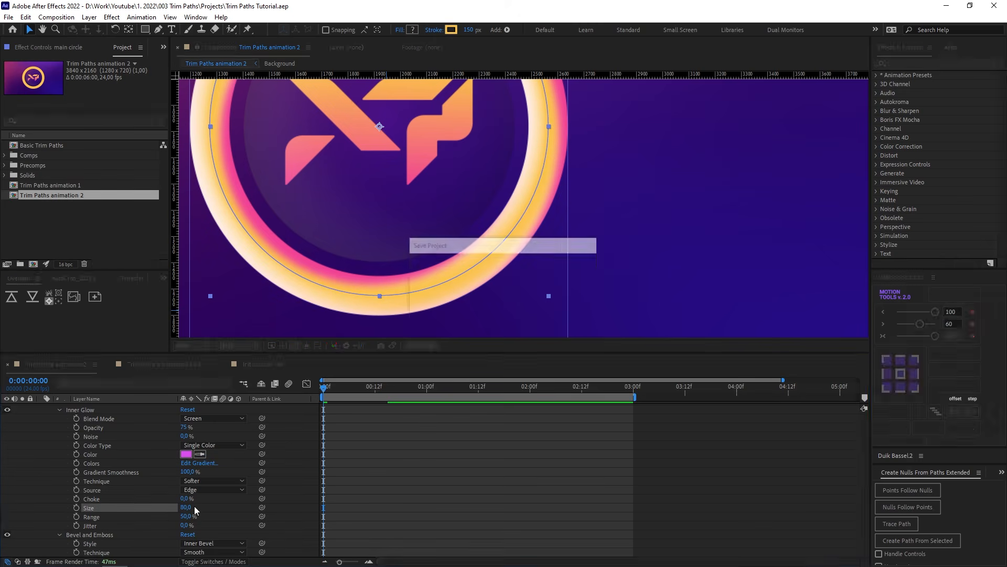
Set the Inner Glow Range to 20% and toggle the style off and on to compare the look.
drag(185, 517, 175, 516)
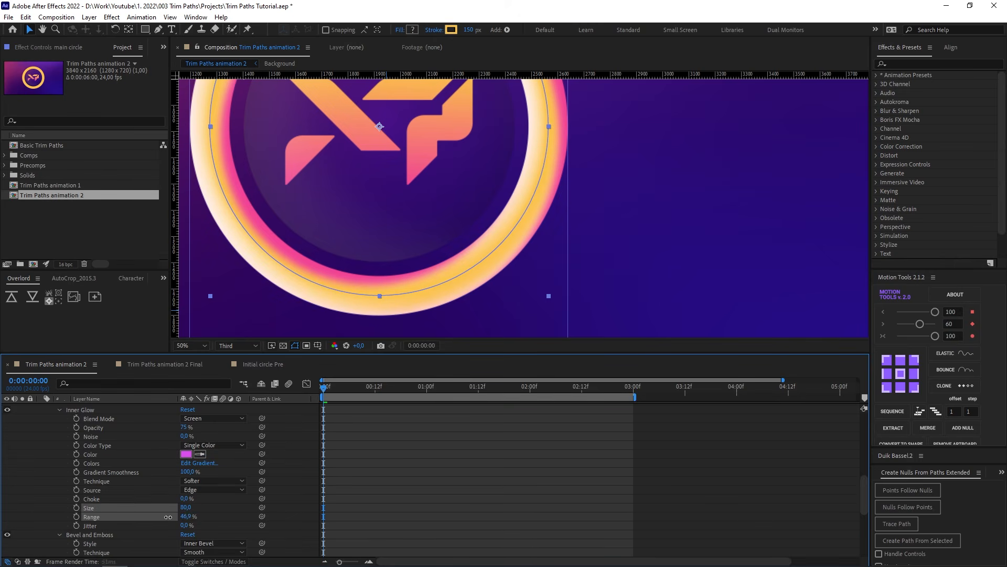
click(187, 516)
text(20)
key(Return)
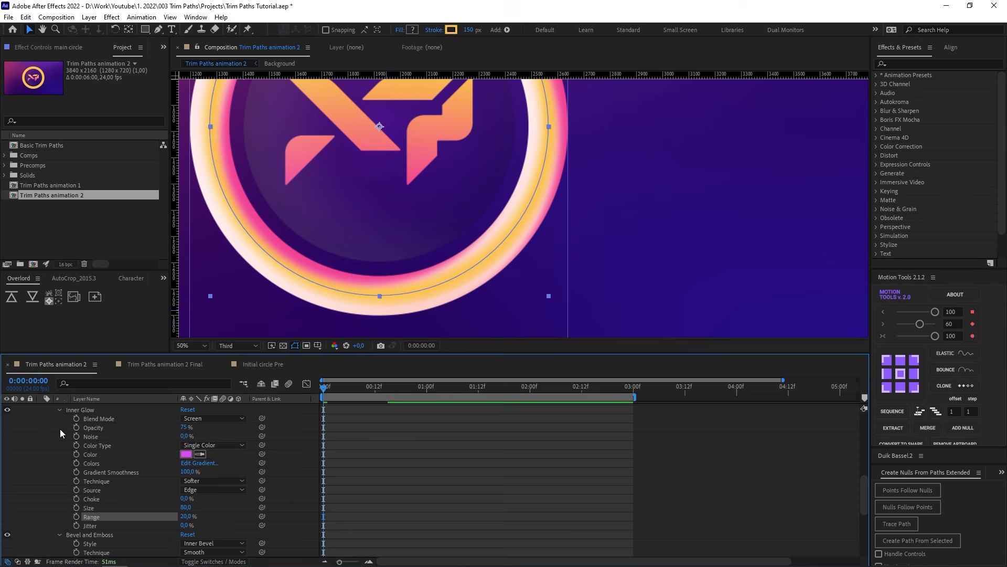
click(6, 410)
click(6, 411)
Set the Inner Glow Size to 40 and save the project.
drag(185, 508, 164, 507)
click(185, 507)
text(4)
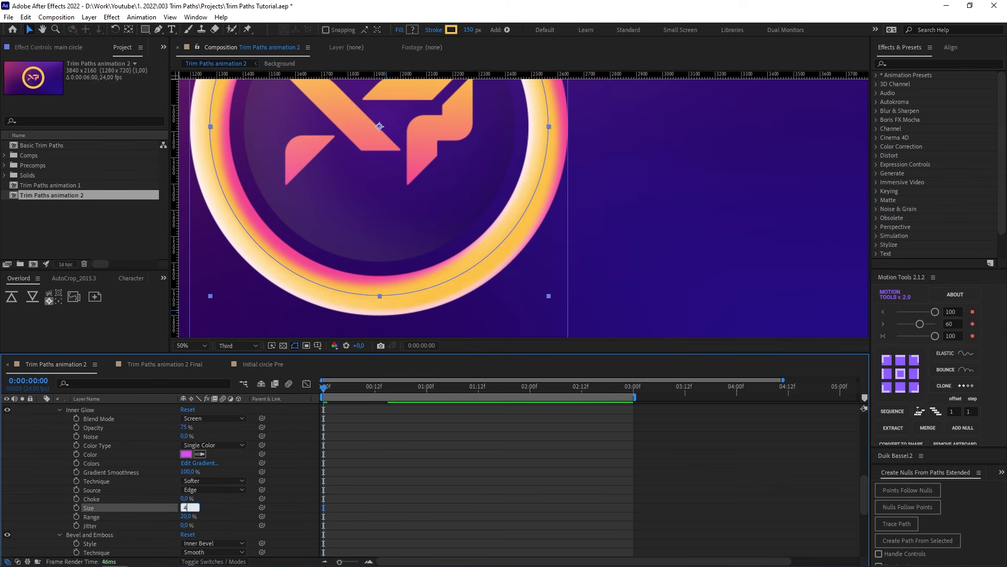
text(0)
key(Return)
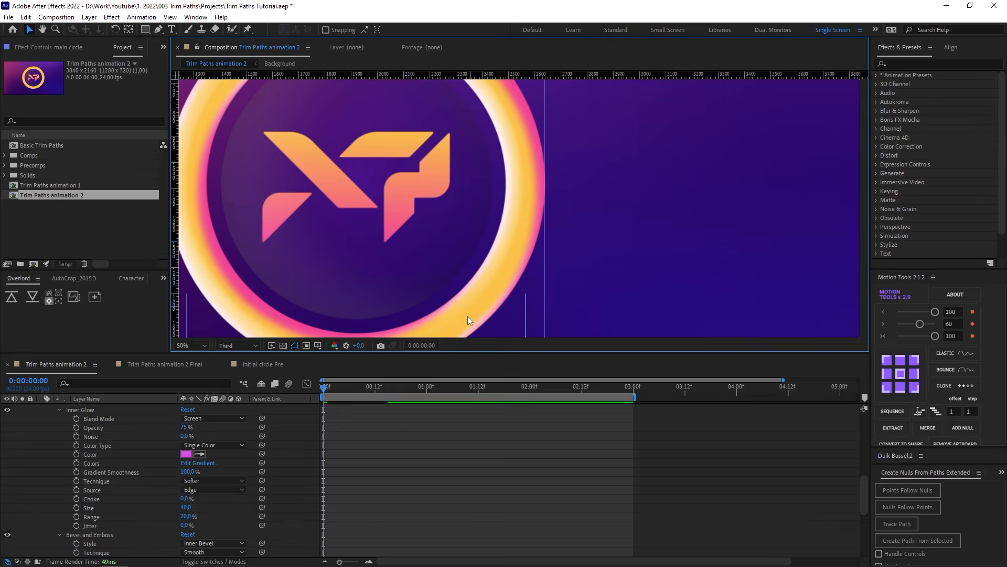
key(h)
drag(469, 319, 512, 240)
scroll(519, 239, down, 2)
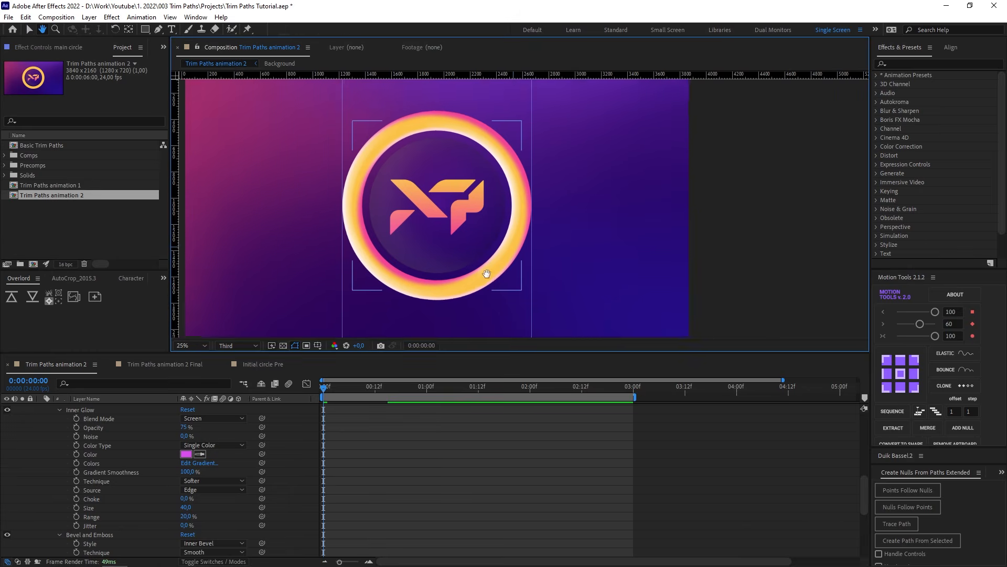
drag(487, 274, 481, 278)
key(ctrl+s)
Find the Glow effect in the Stylize category and apply it to the main circle layer.
drag(335, 386, 315, 390)
scroll(151, 456, up, 2)
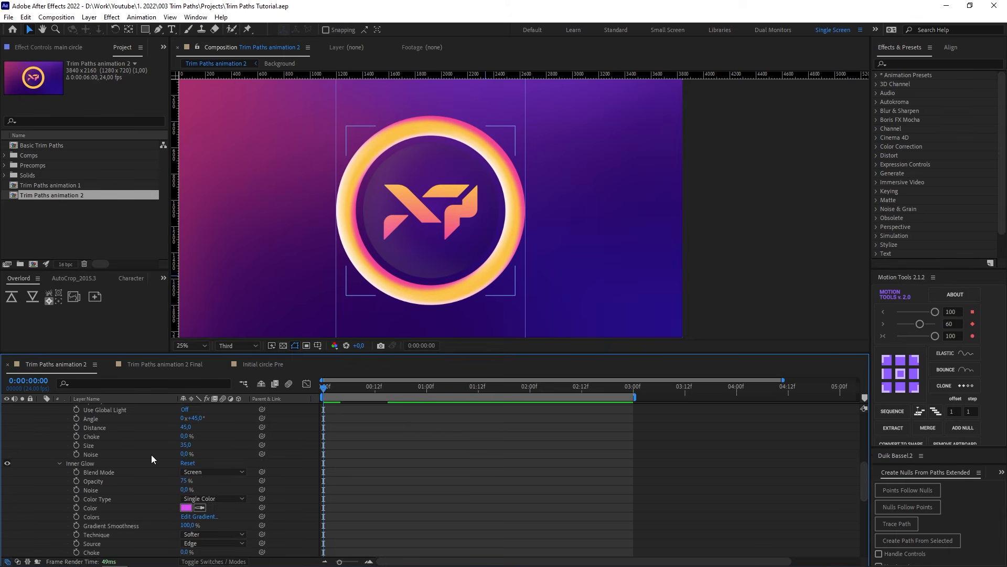
scroll(151, 455, up, 4)
click(100, 437)
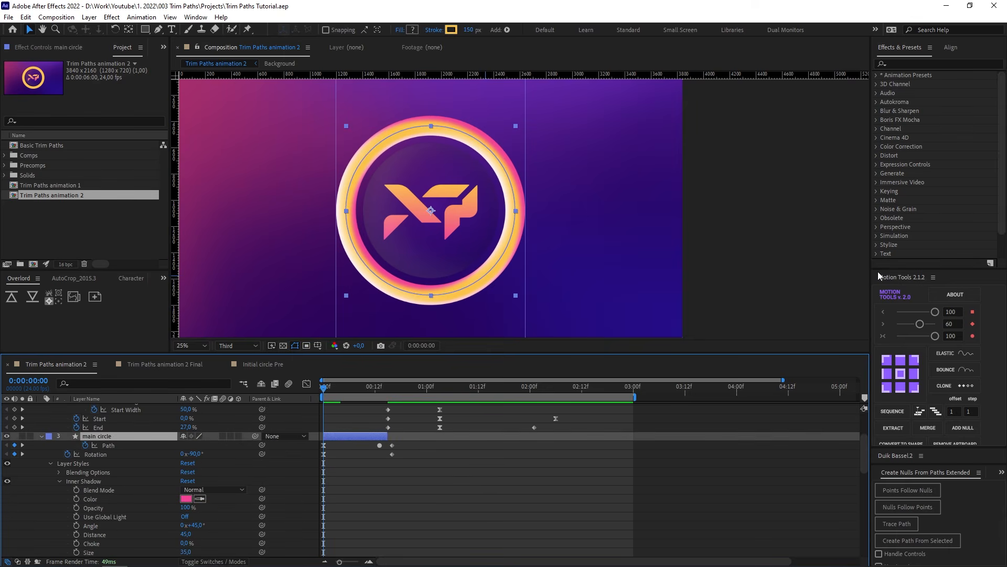
click(891, 63)
text(glow)
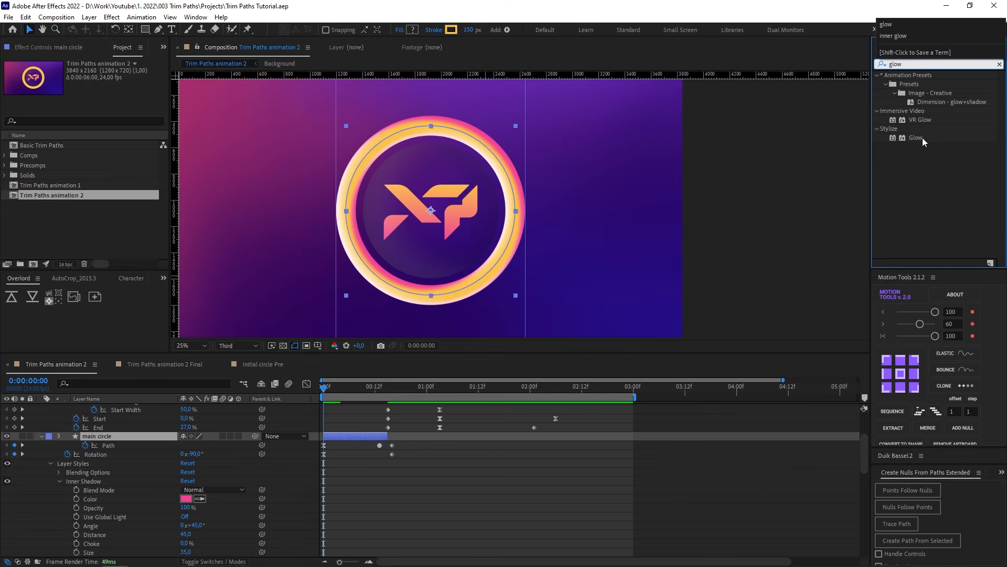
double_click(921, 139)
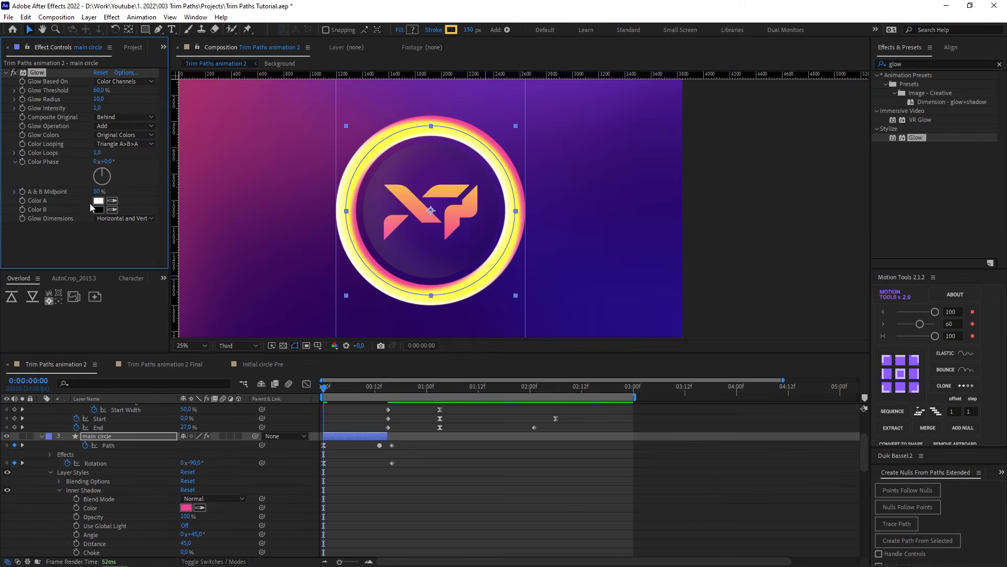
Set the Glow effect's Composite Original to On Top and its Glow Radius to 20, and save the project.
click(117, 117)
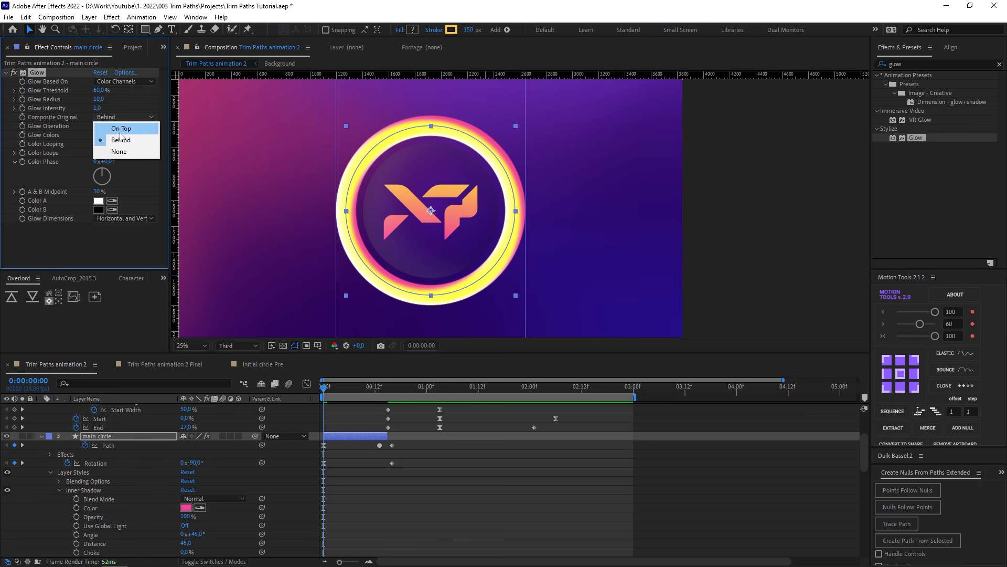
click(121, 130)
scroll(388, 138, up, 4)
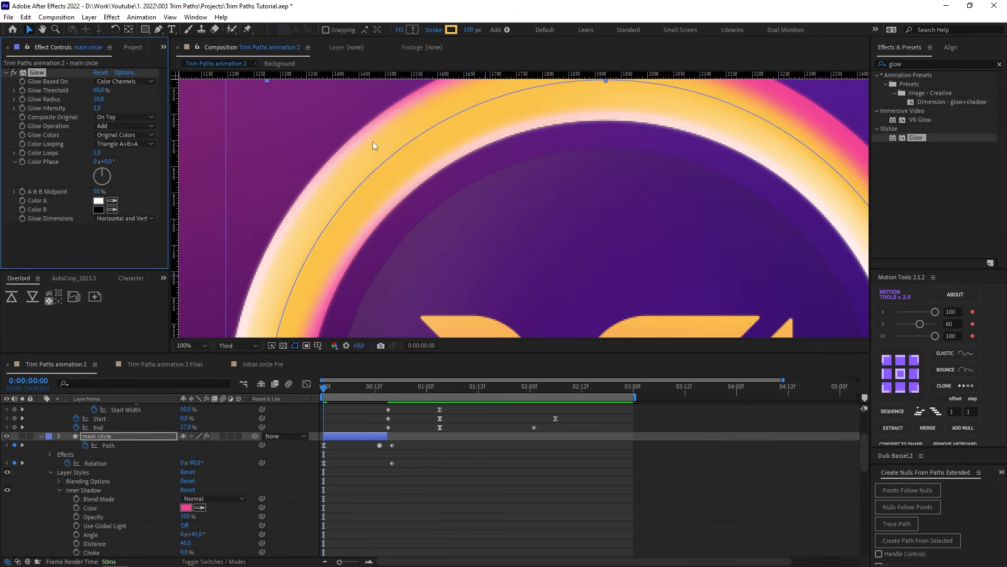
scroll(331, 164, down, 2)
click(98, 99)
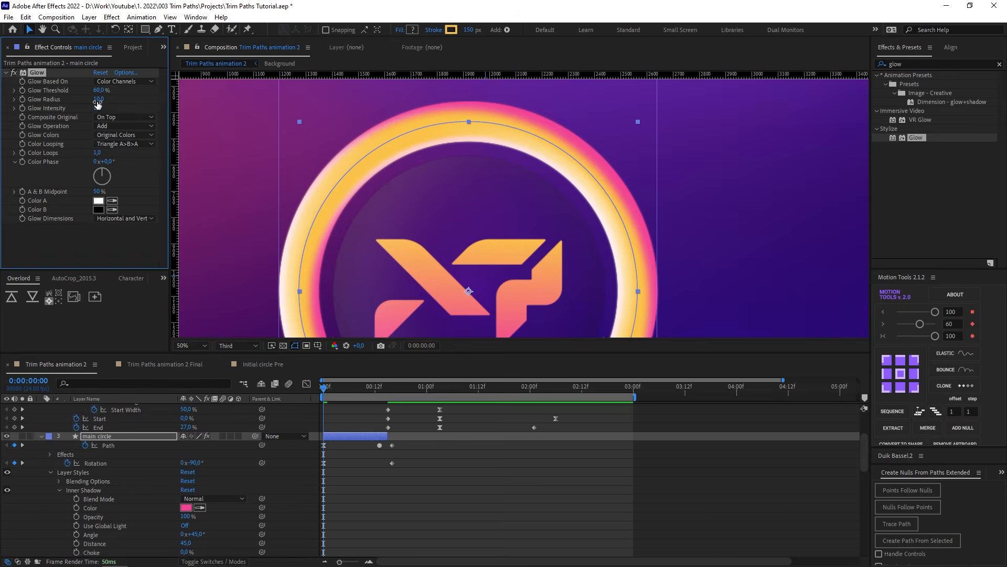
key(Return)
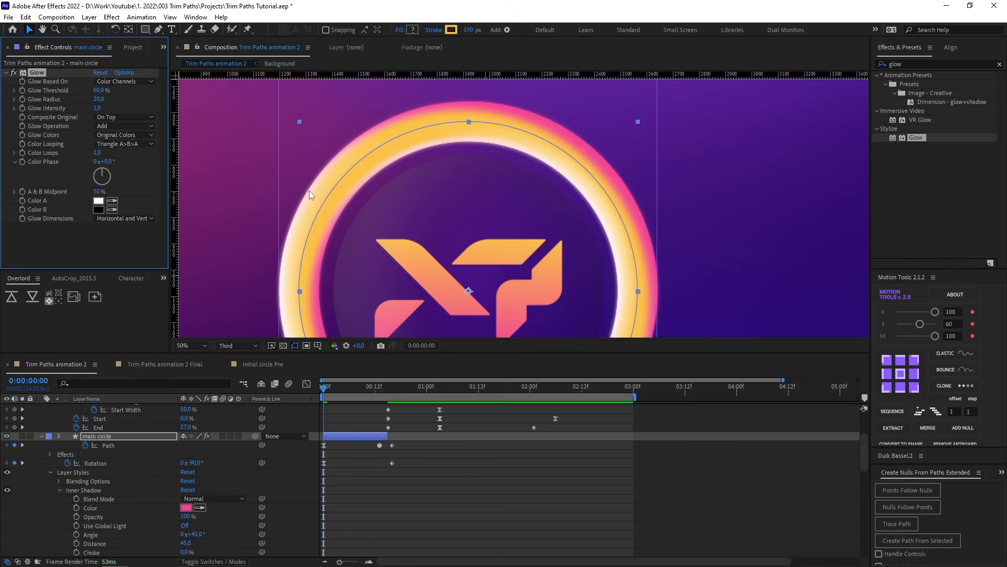
scroll(342, 209, down, 1)
key(ctrl+s)
click(450, 478)
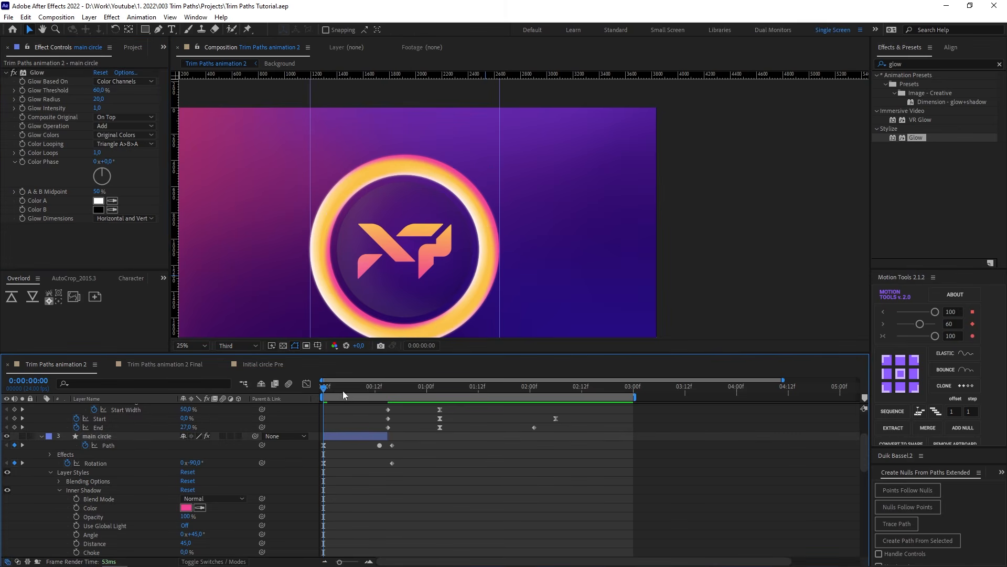
drag(342, 389, 307, 389)
drag(404, 294, 459, 253)
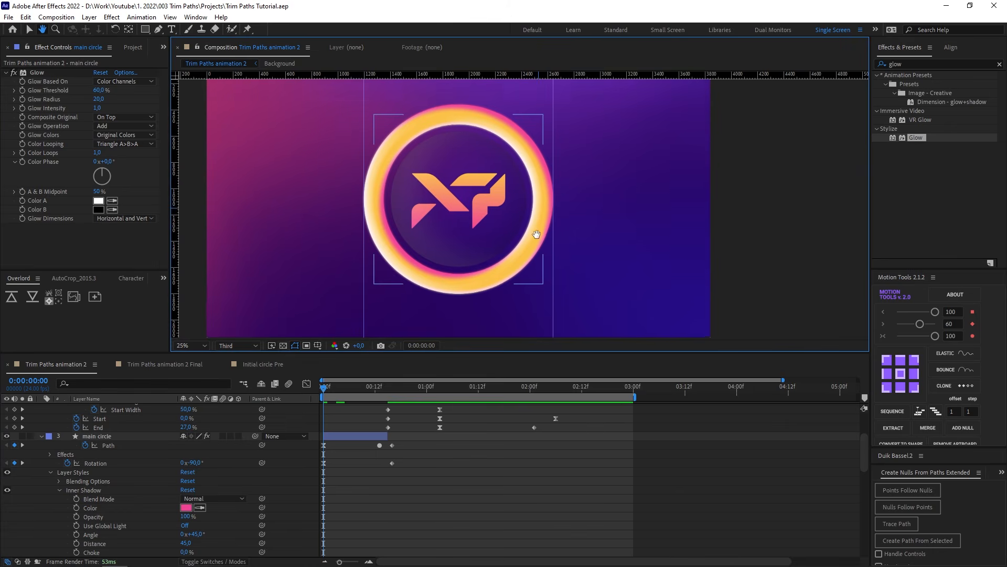
Copy the main circle's Layer Styles and paste them onto the Main squiggle and Main squiggle 2 layers.
click(115, 436)
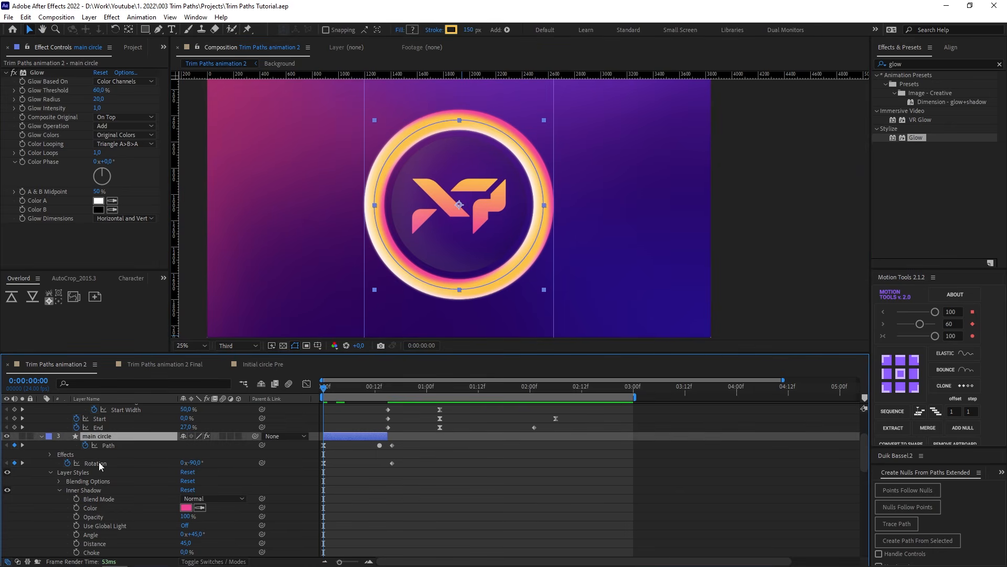
click(73, 471)
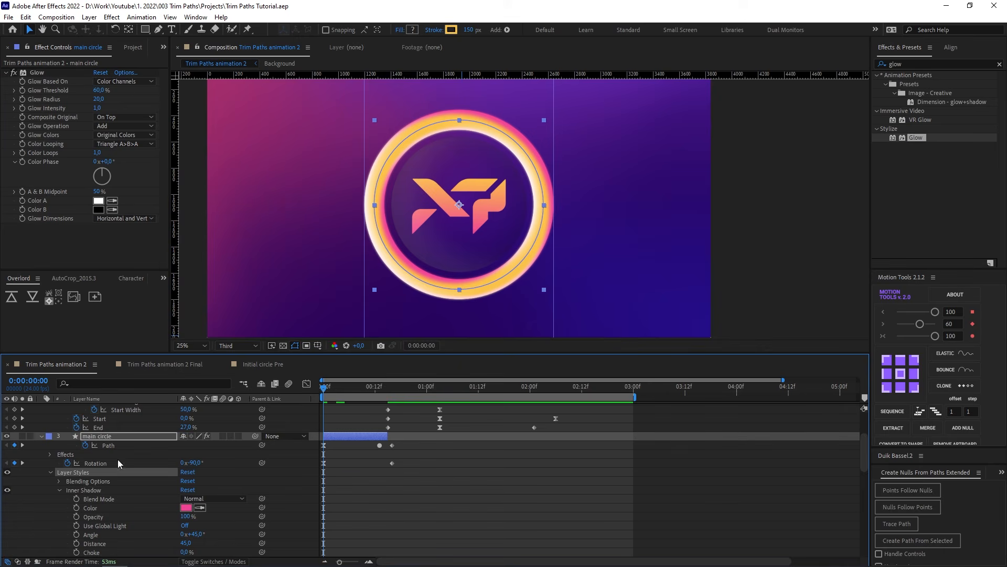
click(121, 436)
scroll(416, 480, up, 3)
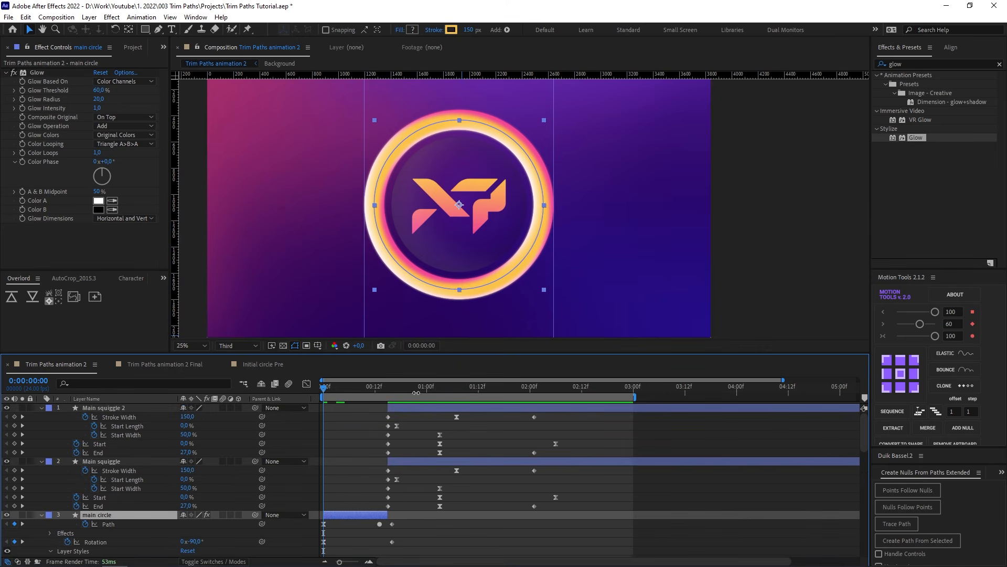
click(416, 389)
click(418, 408)
shift+click(421, 461)
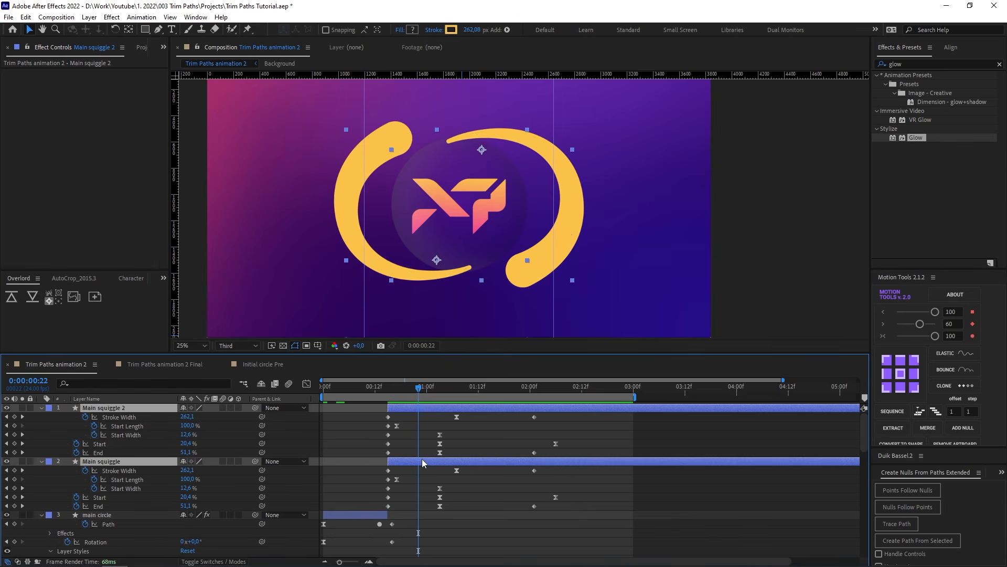
key(ctrl+v)
click(473, 448)
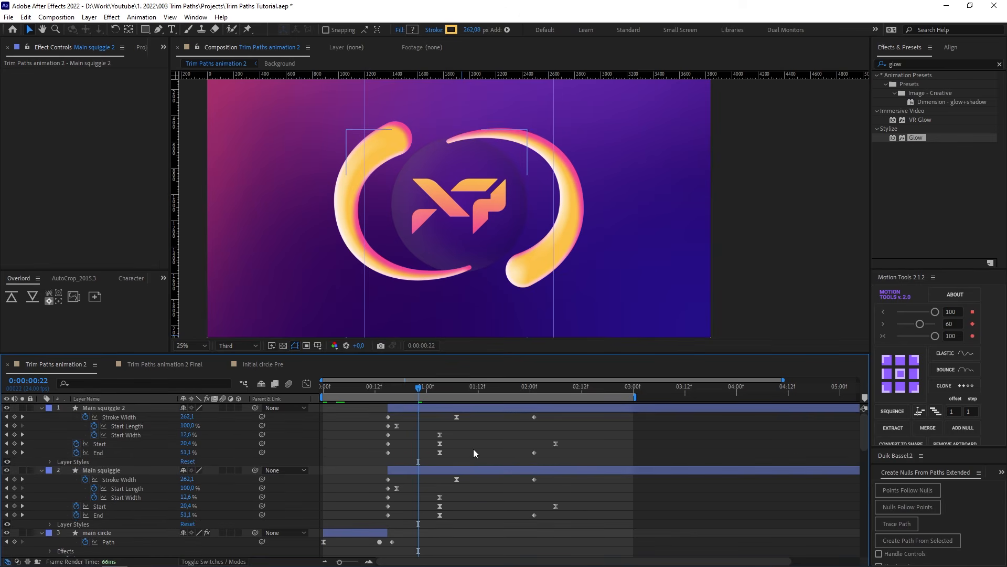
Preview the shaded circle and squiggle animation from the first frame and save the project.
drag(401, 390, 323, 389)
key(space)
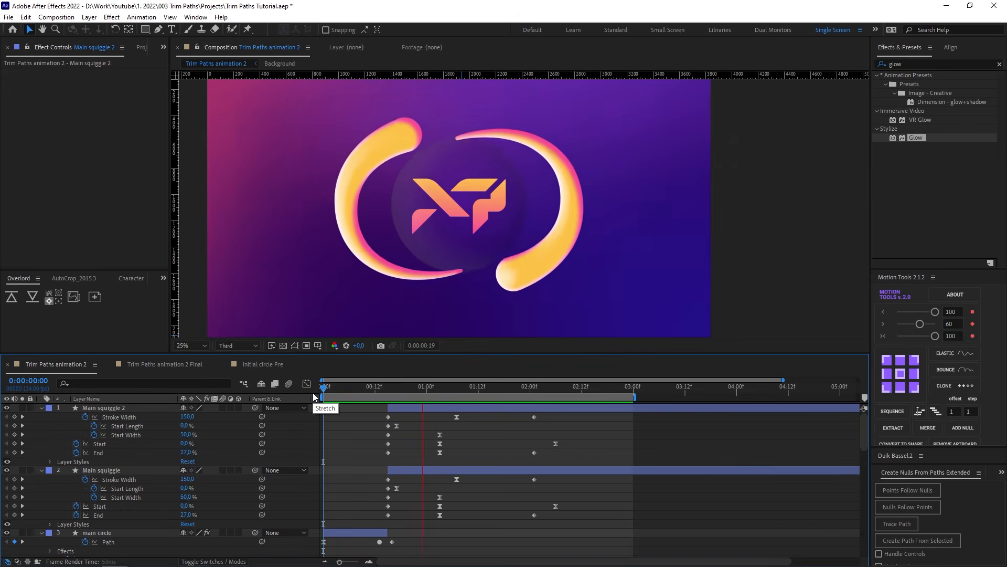
key(ctrl+s)
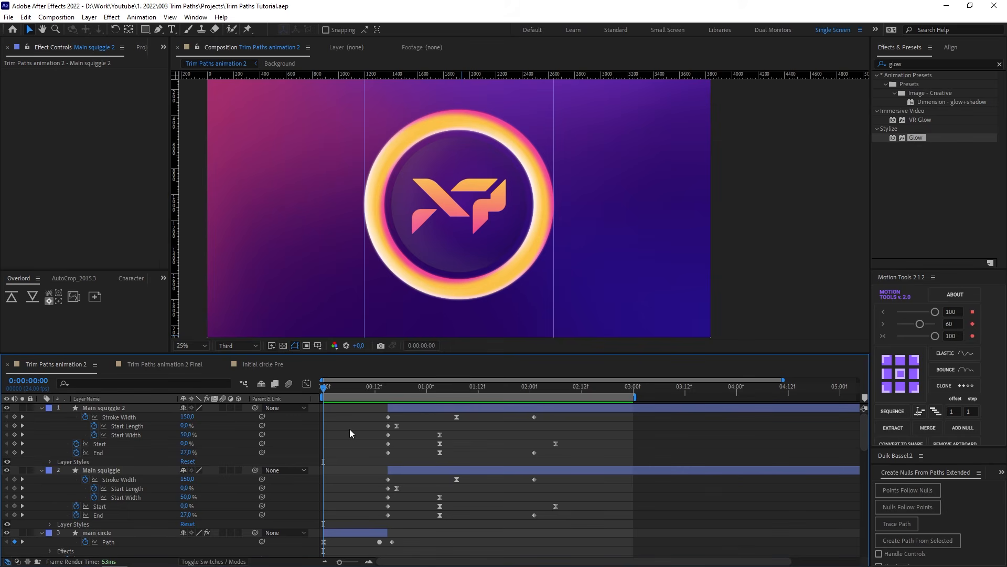
Open the Trim Paths animation 2 Final composition.
click(177, 364)
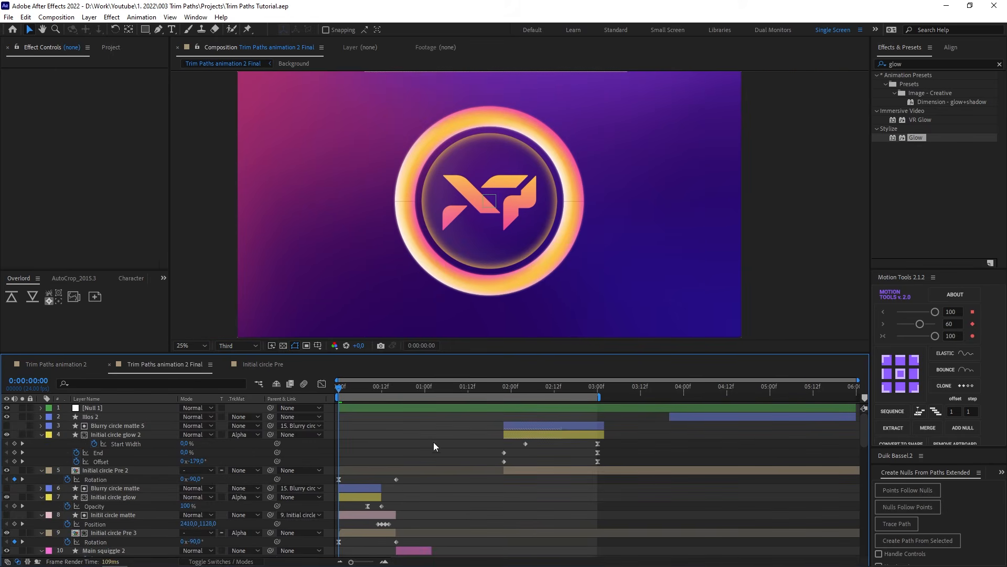